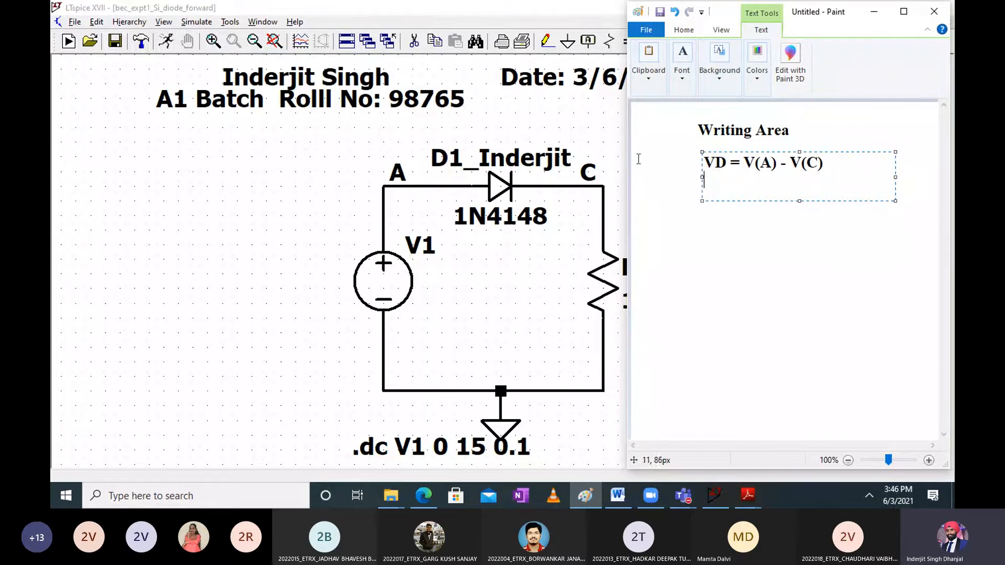
# Narrow the Paint notes window and add the equation "VR1 = V(C)" below the VD equation
pyautogui.moveTo(628, 160); pyautogui.dragTo(712, 159)
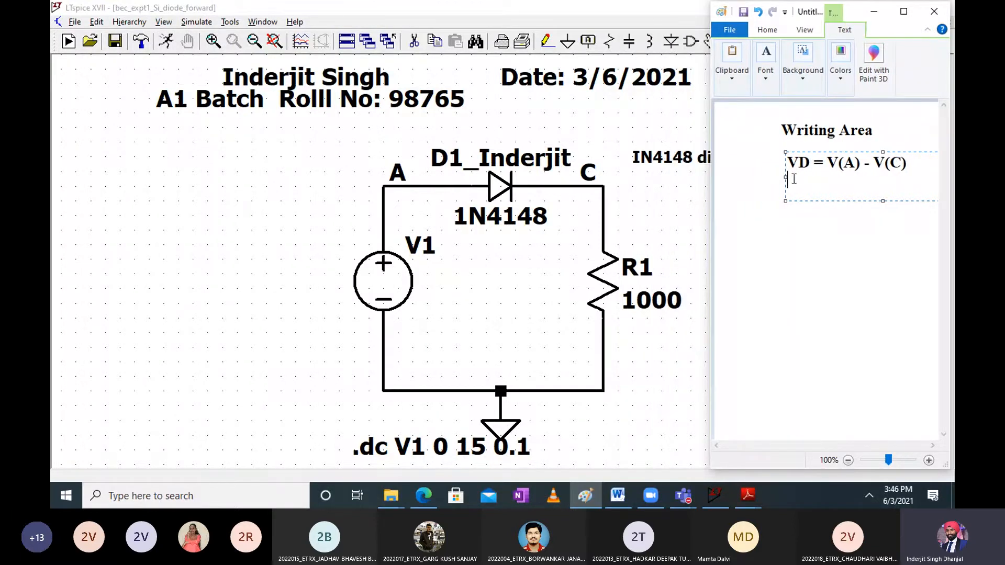
pyautogui.write('VR1 = V(C)')
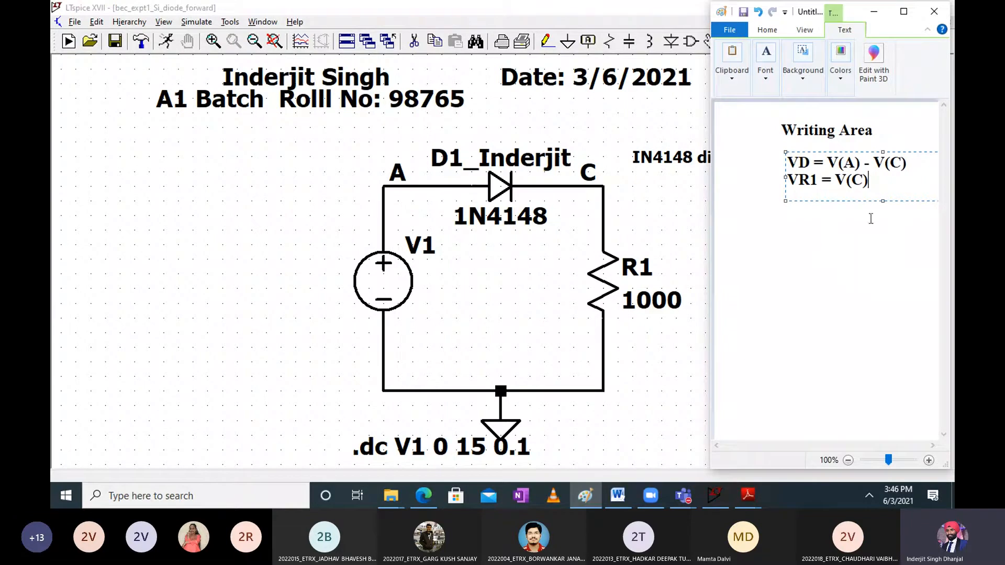
pyautogui.click(800, 223)
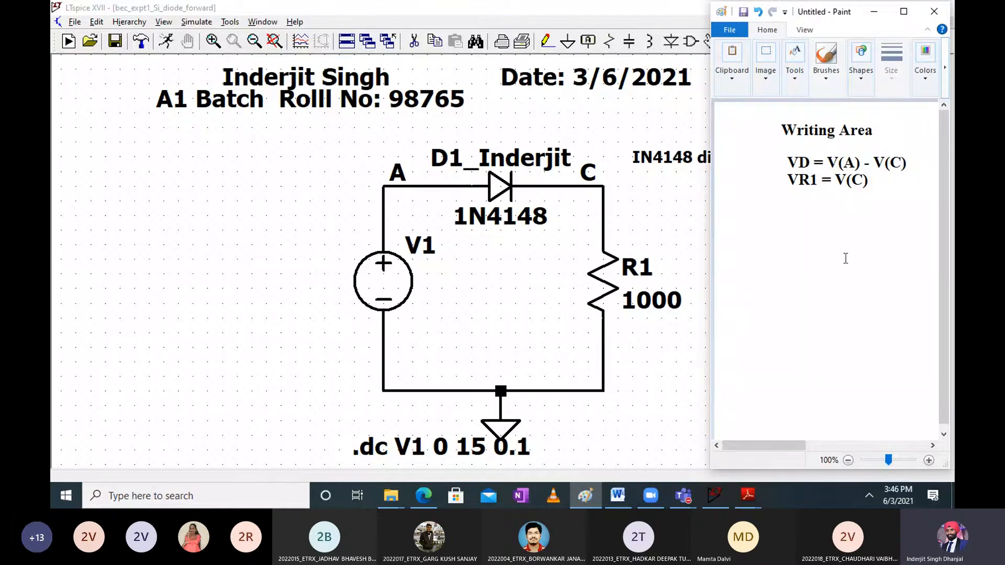
# Switch to LTspice, run the DC sweep of the diode circuit and maximize the waveform window
pyautogui.click(290, 247)
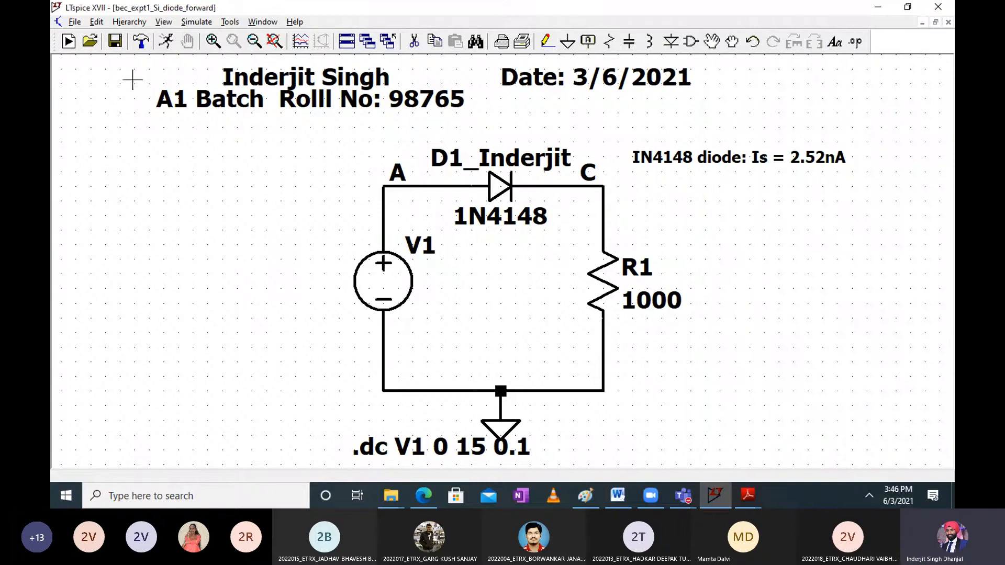
pyautogui.click(197, 22)
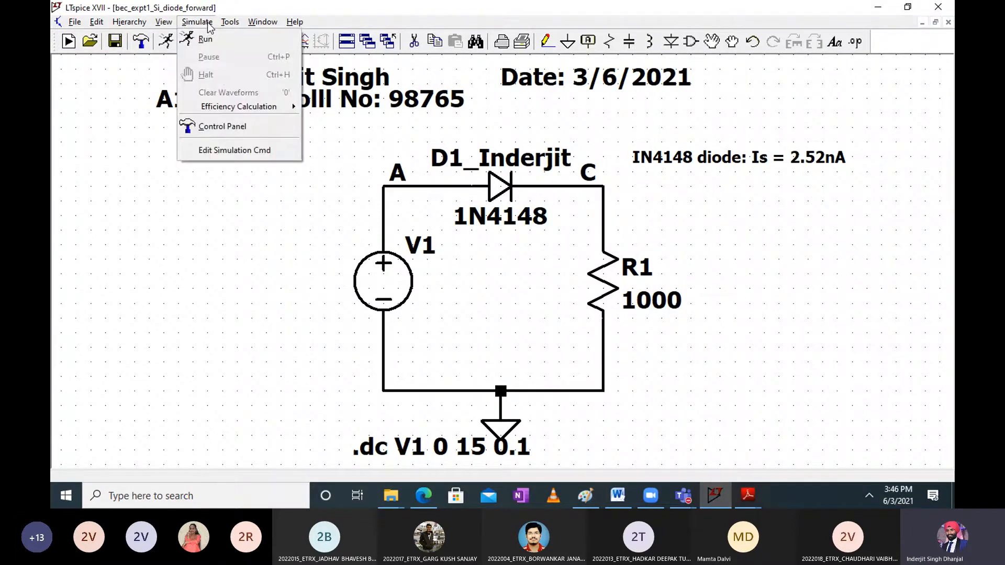
pyautogui.click(205, 39)
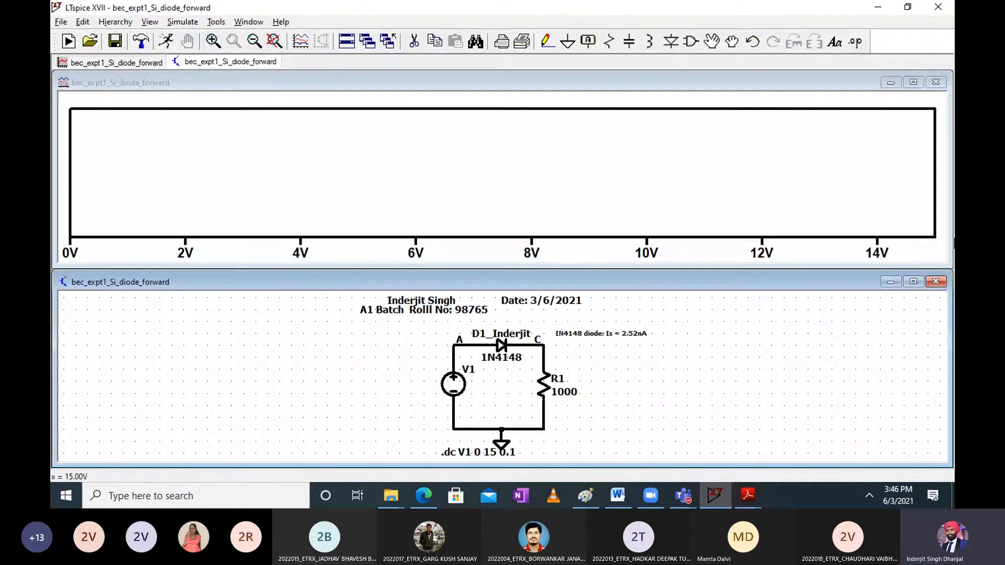
pyautogui.click(913, 82)
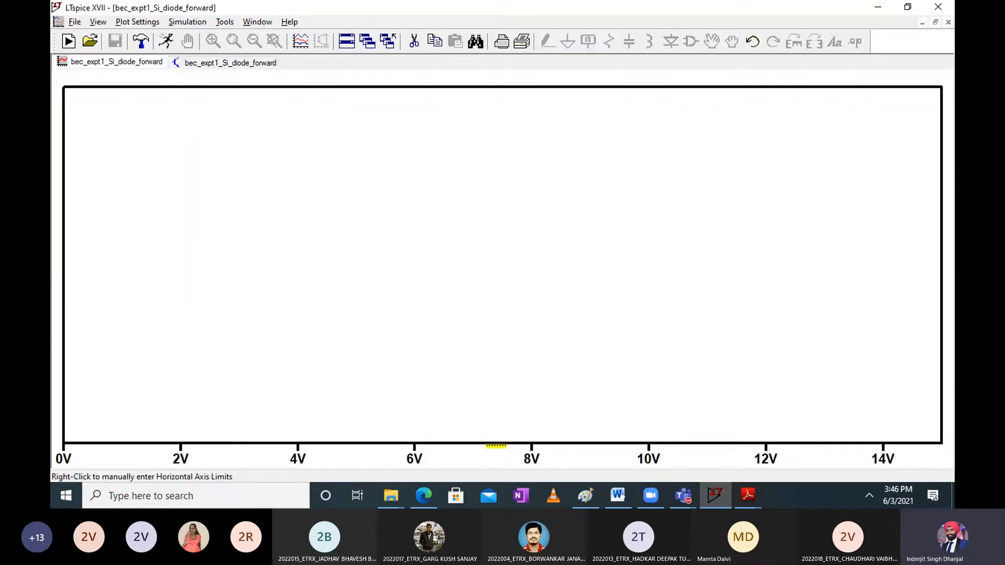
# Set the quantity plotted on the horizontal axis to V(C) and compare it with the VR1 equation in the Paint notes
pyautogui.rightClick(413, 454)
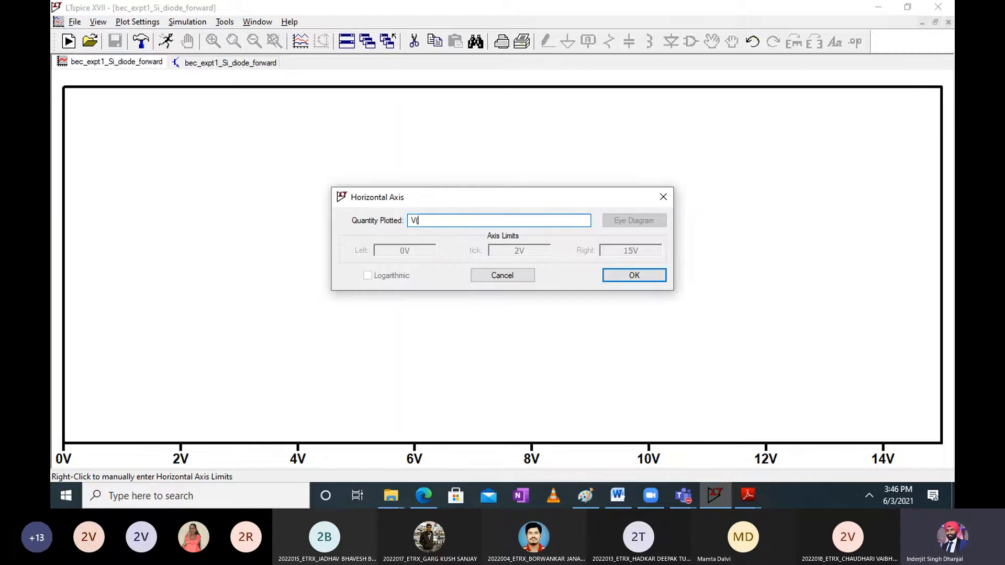
pyautogui.press('Return')
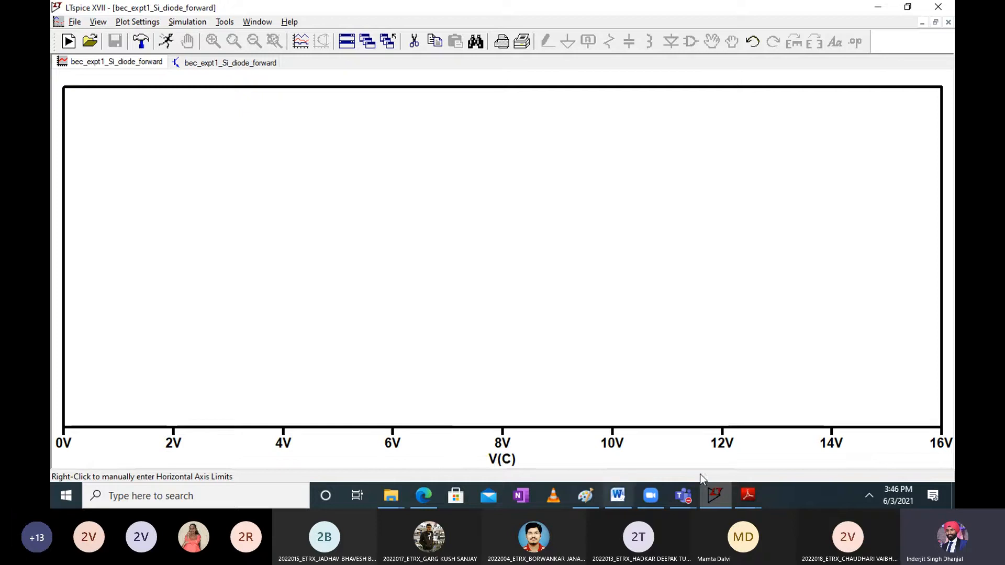
pyautogui.click(594, 495)
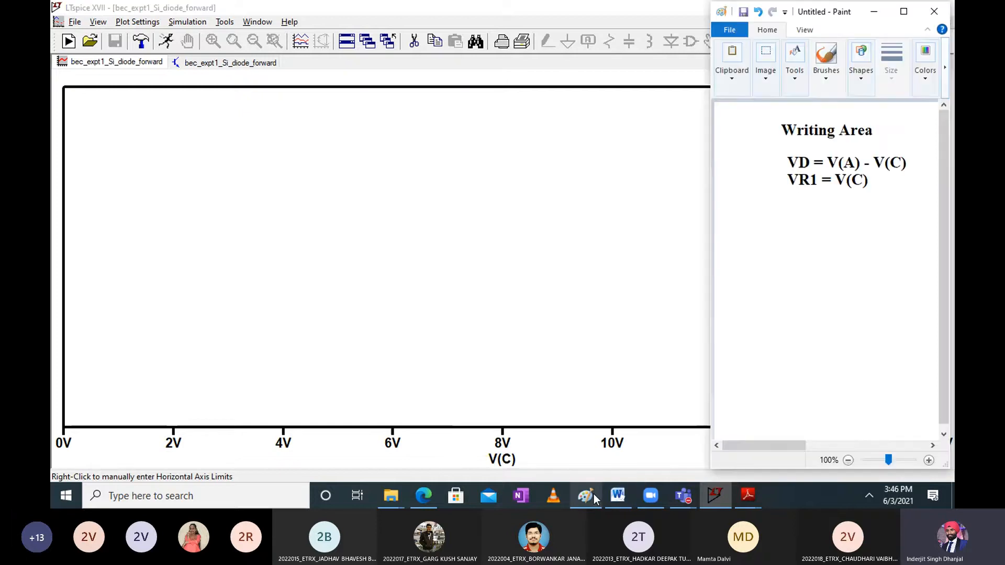
pyautogui.click(245, 204)
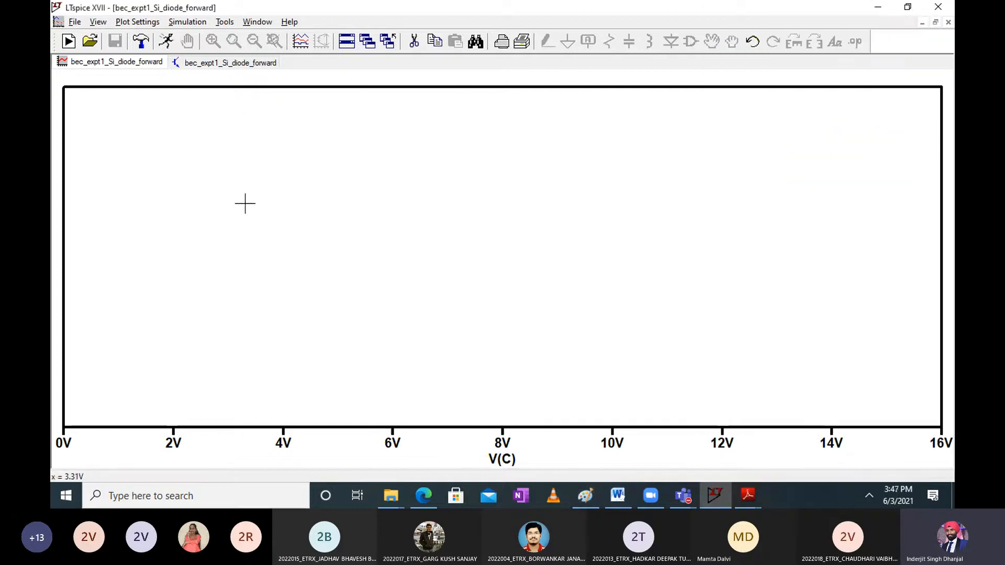
# Add the trace of diode D1's current to the empty plot
pyautogui.rightClick(245, 204)
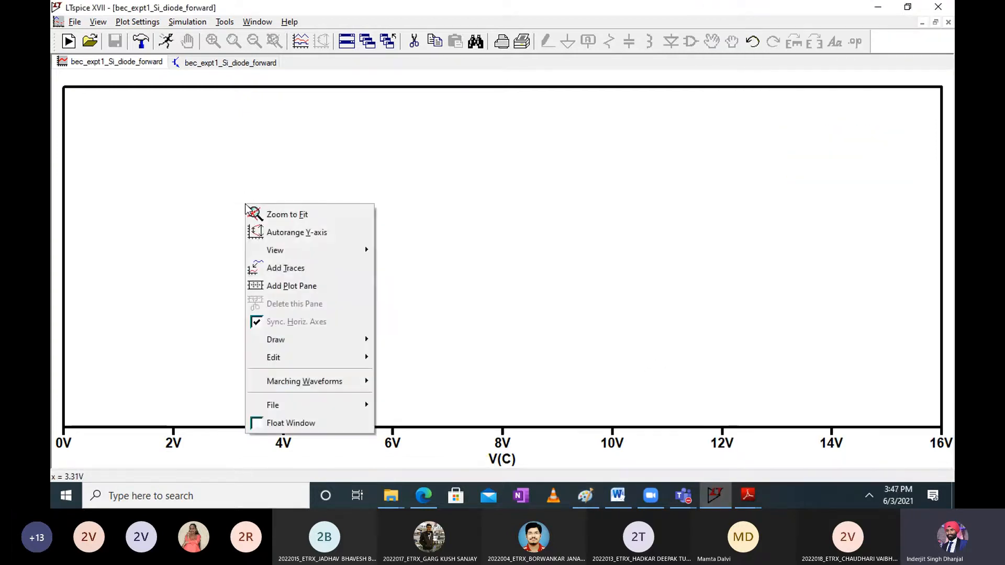
pyautogui.click(289, 269)
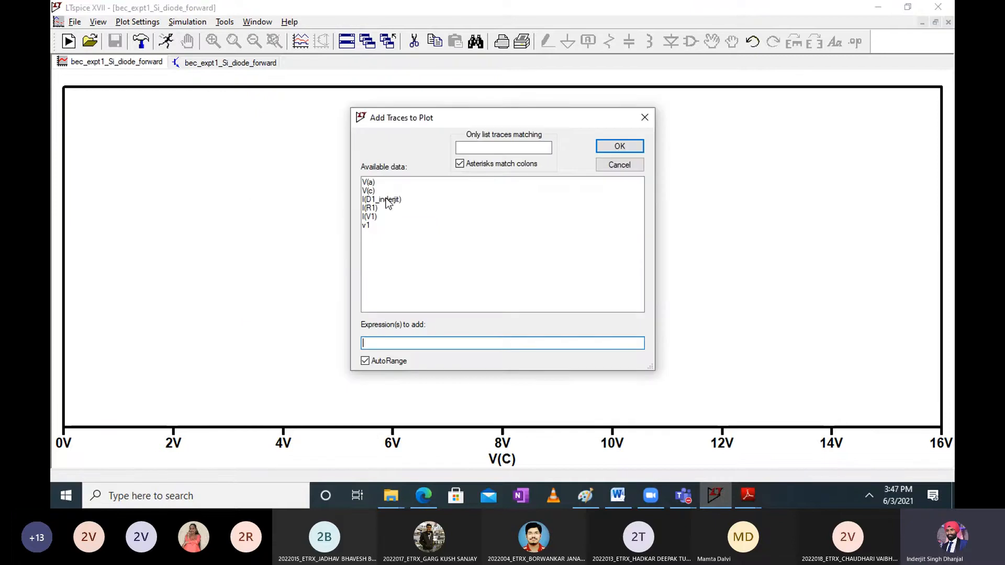
pyautogui.click(386, 200)
pyautogui.click(620, 145)
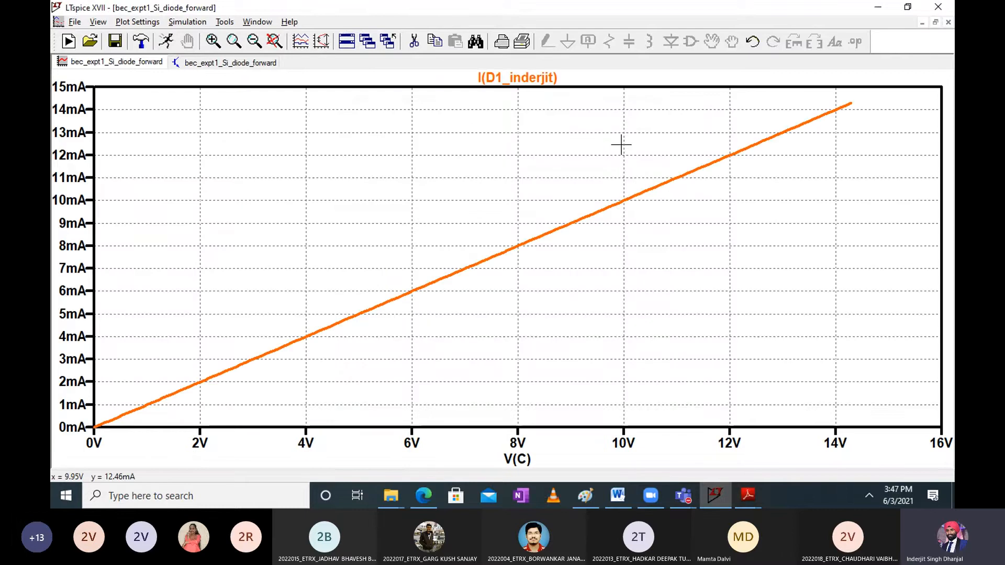
# Examine the circuit schematic, then return to the diode current plot
pyautogui.click(215, 63)
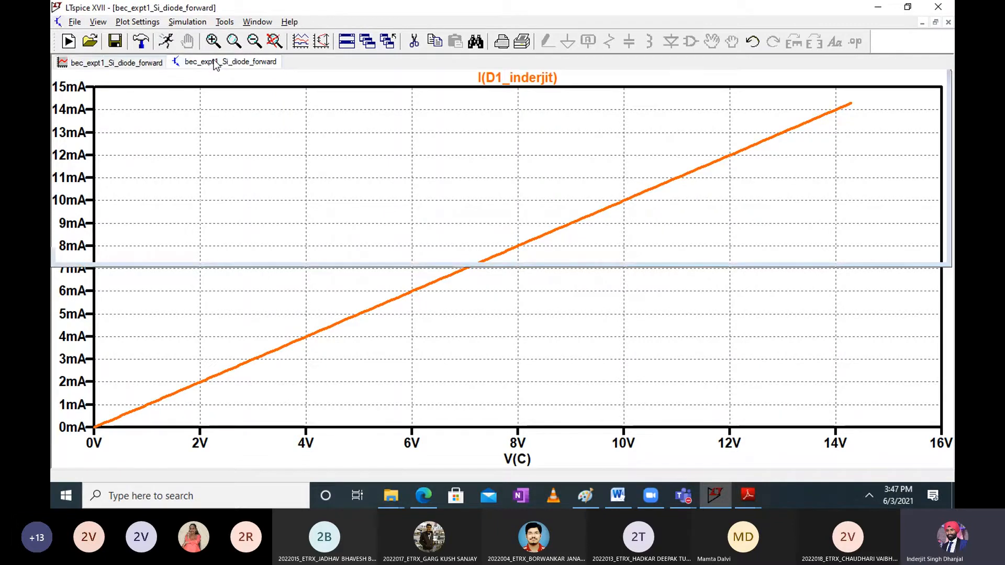
pyautogui.click(138, 62)
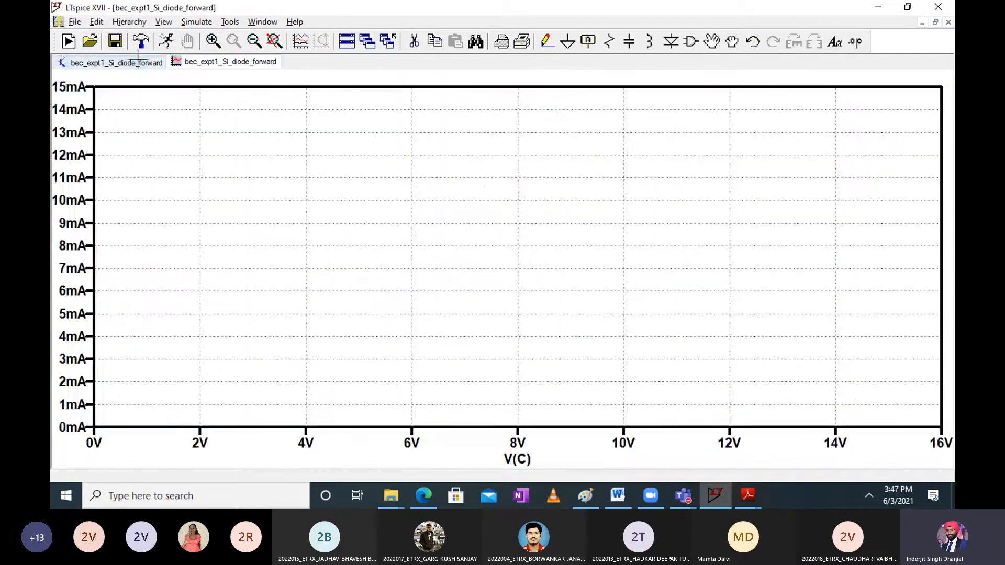
pyautogui.click(194, 64)
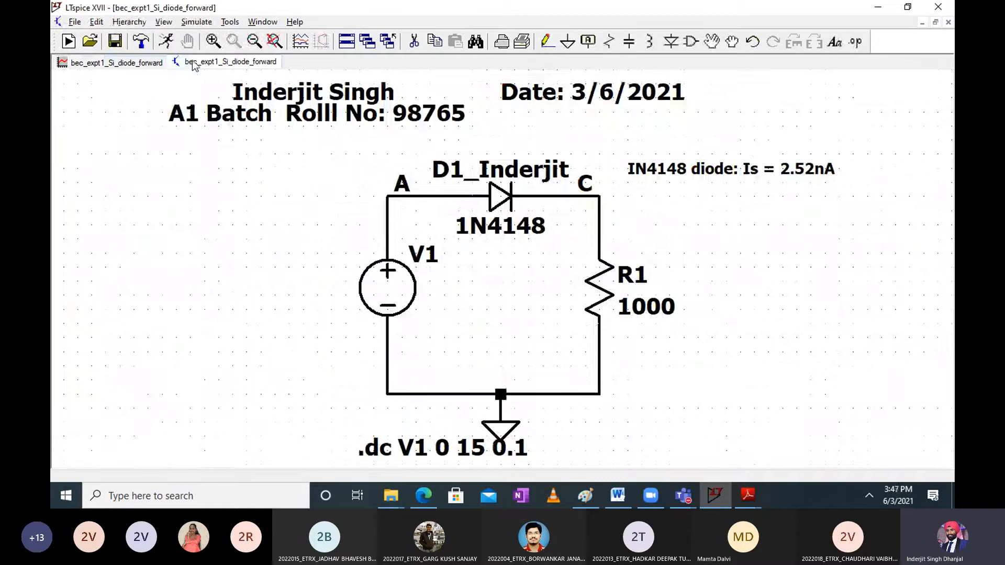
pyautogui.click(157, 64)
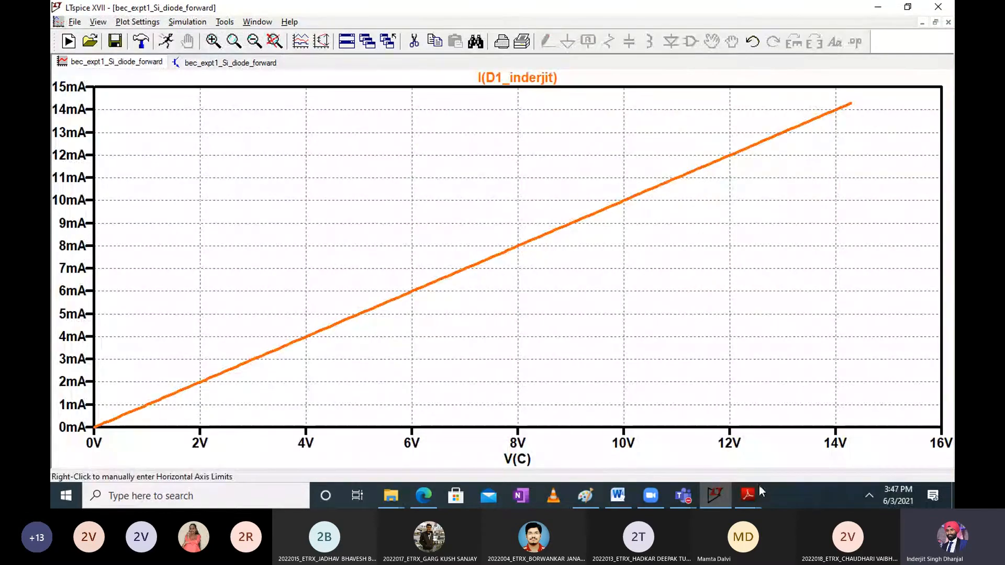
# Write "V = I R" below the two voltage equations in the Paint notes and return to the LTspice plot
pyautogui.click(586, 496)
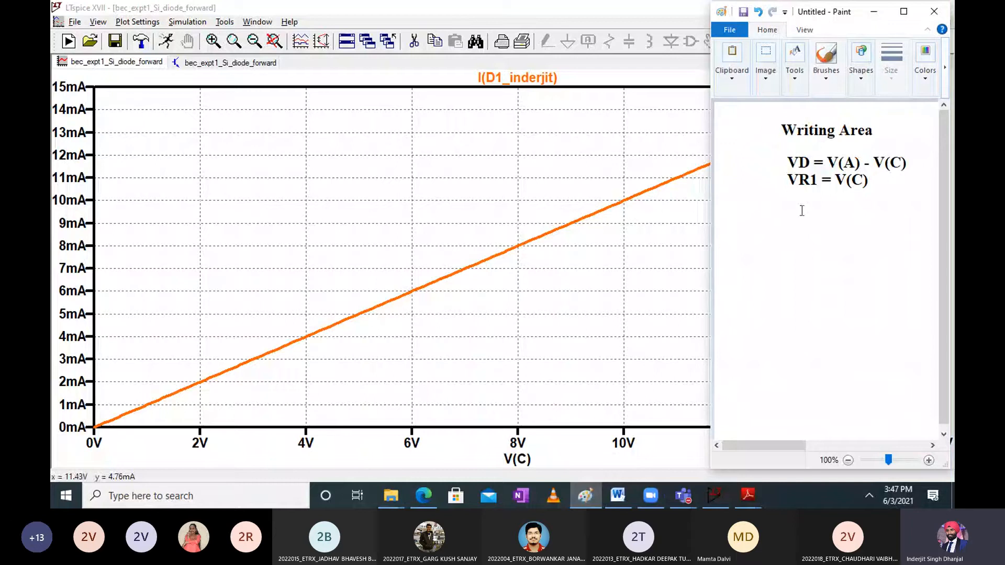
pyautogui.click(802, 211)
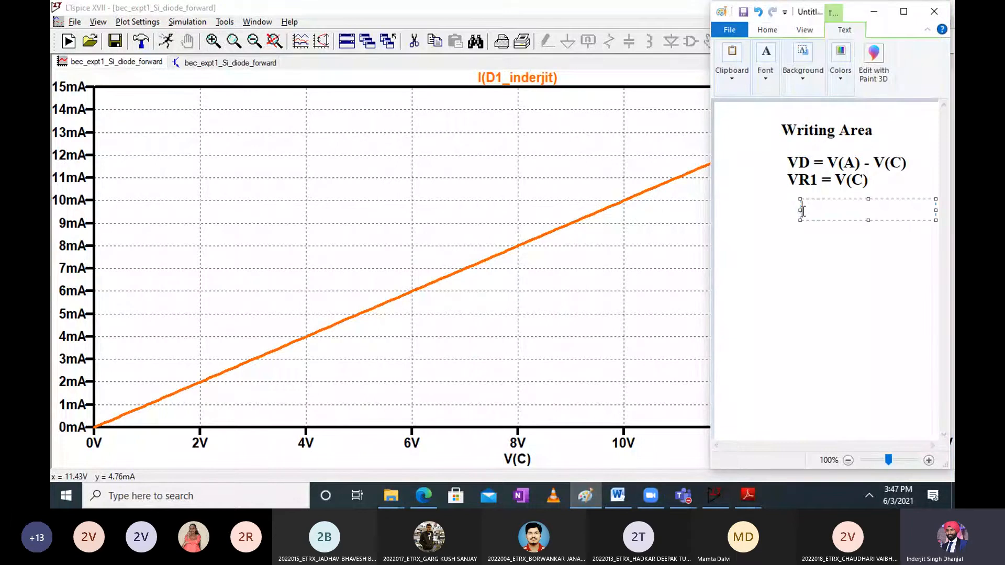
pyautogui.write('V = I R')
pyautogui.click(833, 281)
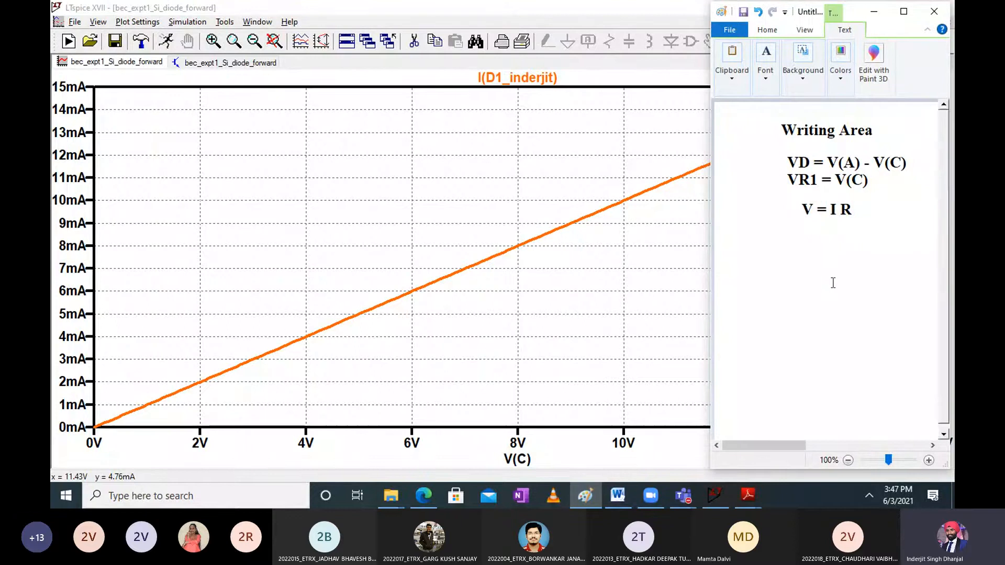
pyautogui.click(697, 223)
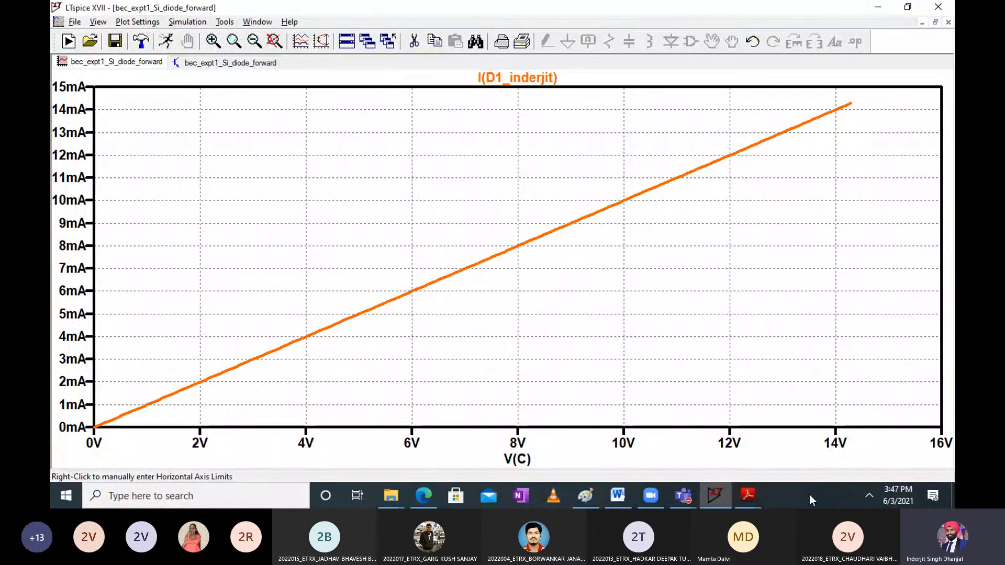
# Switch to the BEC LAB 1 report in Word and paste the V(C) plot screenshot below the DC supply plot's caption
pyautogui.click(618, 495)
pyautogui.scroll(-20, 471, 328)
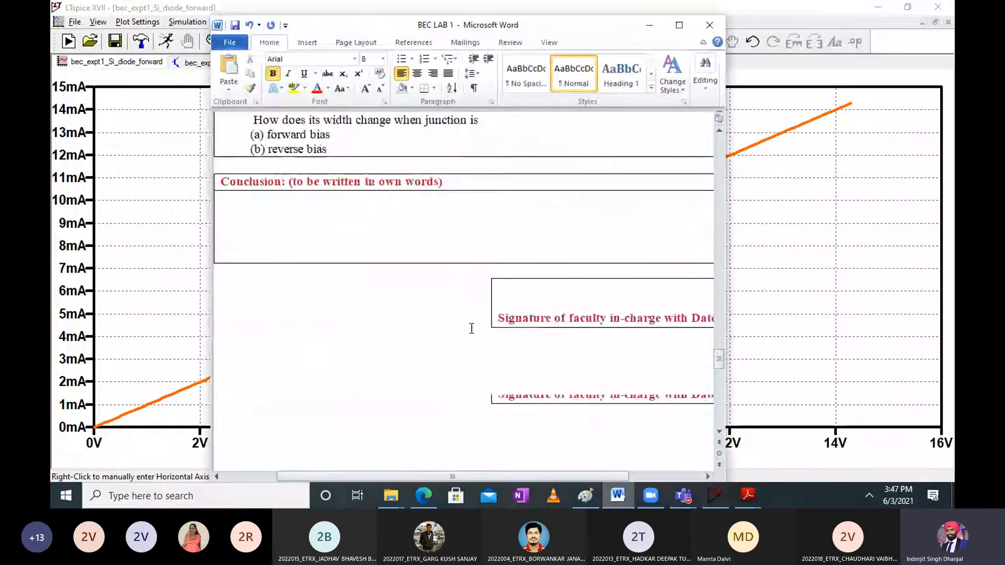
pyautogui.scroll(3, 470, 328)
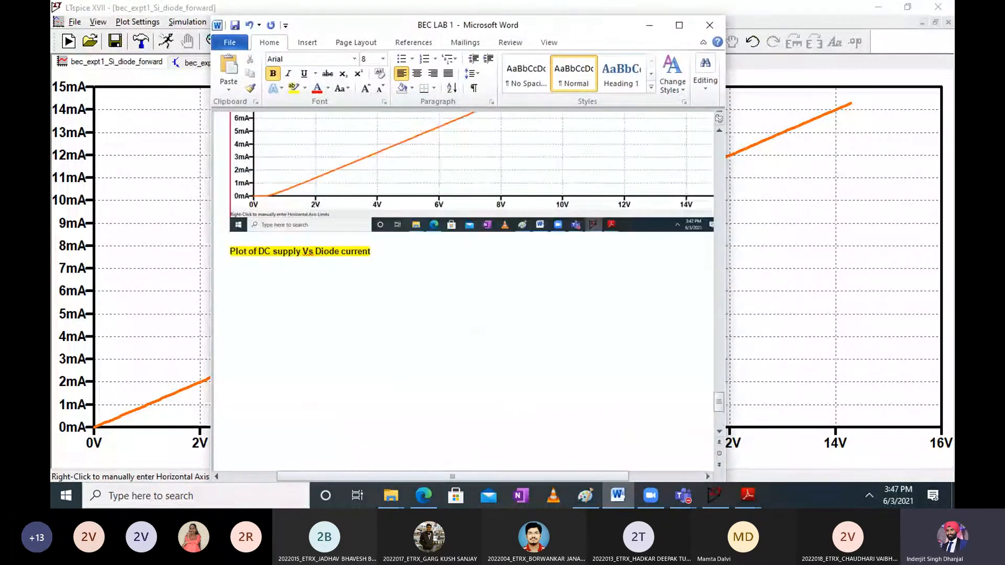
pyautogui.scroll(-5, 386, 252)
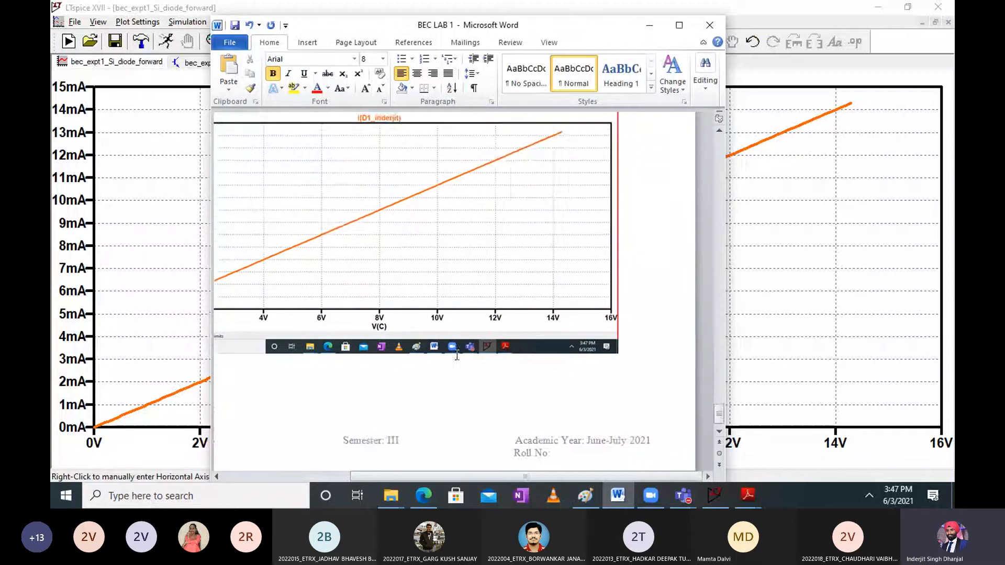
pyautogui.scroll(-1, 457, 356)
pyautogui.hscroll(-2, 456, 356)
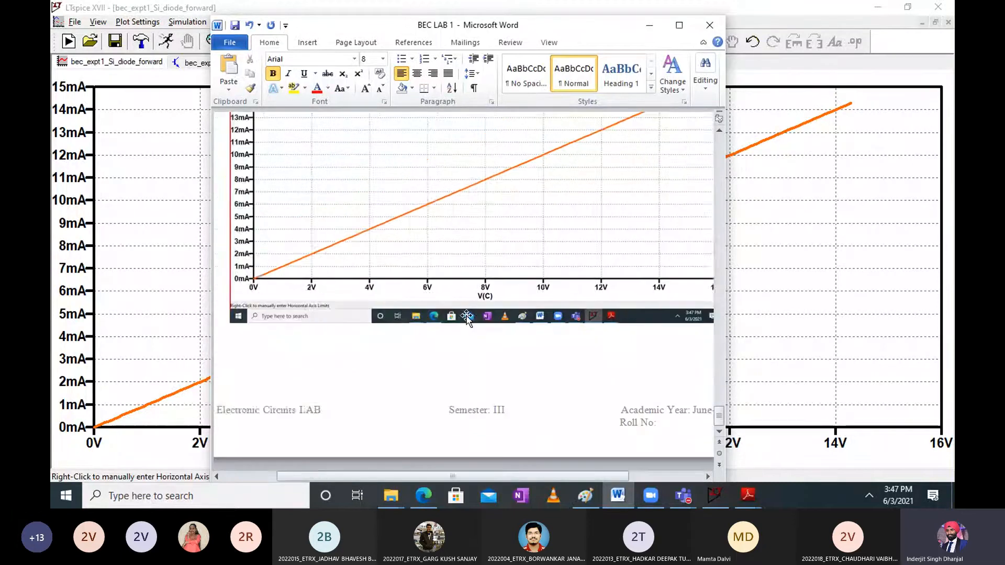
# Add the caption "Plot of VR1 Vs Diode current ID1" below the pasted V(C) plot
pyautogui.scroll(5, 466, 318)
pyautogui.moveTo(376, 225); pyautogui.dragTo(234, 207)
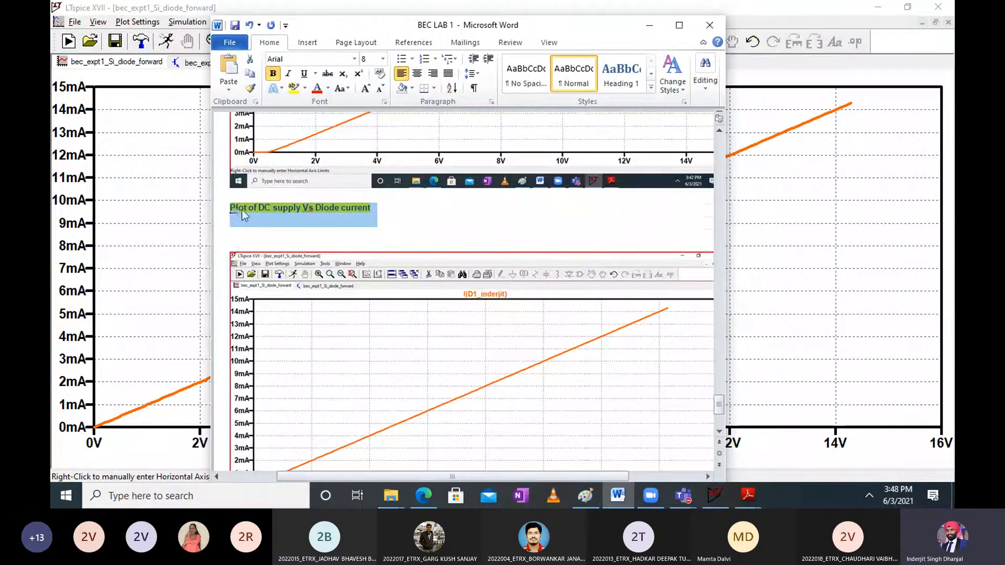
pyautogui.press('Delete')
pyautogui.write('Plot of R')
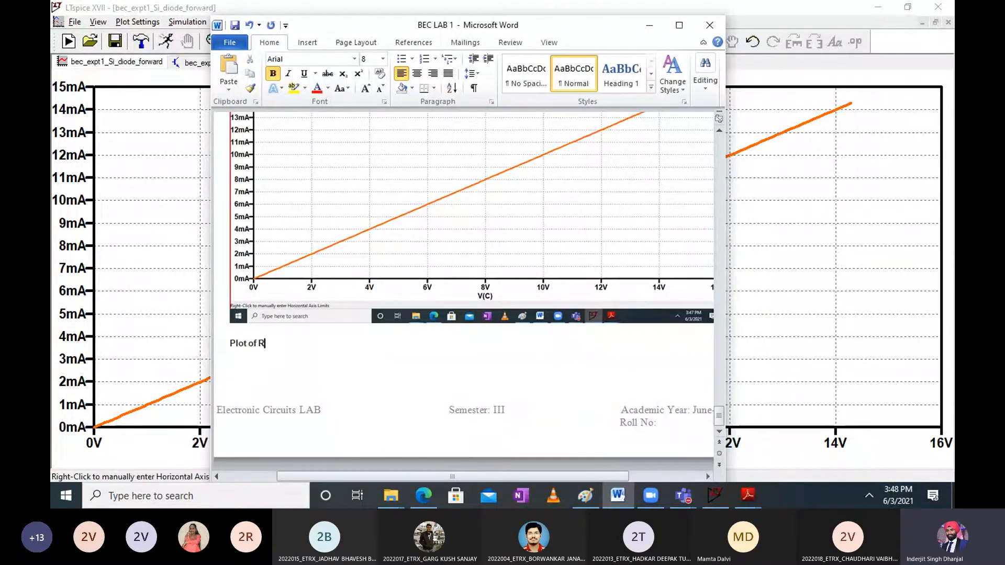
pyautogui.press('BackSpace')
pyautogui.write('VR1 Vs Diode current')
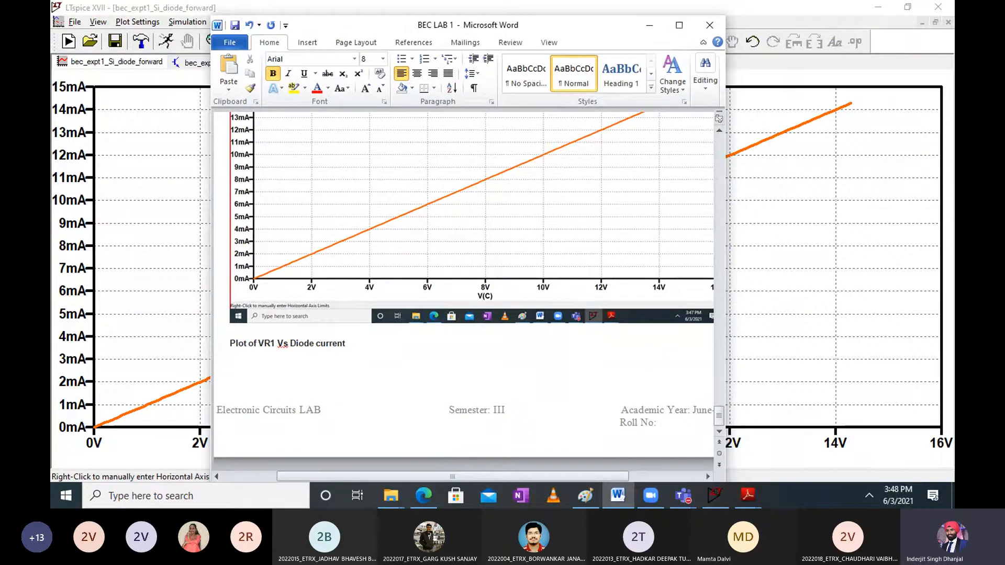
pyautogui.write(' ID1')
# Highlight the VR1 plot's caption in yellow and minimize the report to return to the LTspice plot
pyautogui.scroll(2, 326, 309)
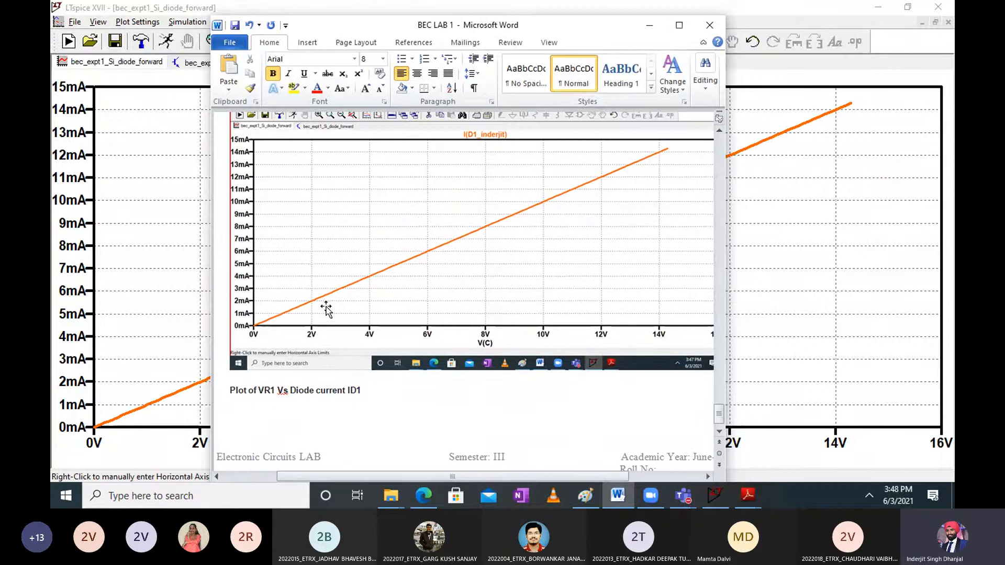
pyautogui.scroll(6, 326, 308)
pyautogui.scroll(-4, 325, 307)
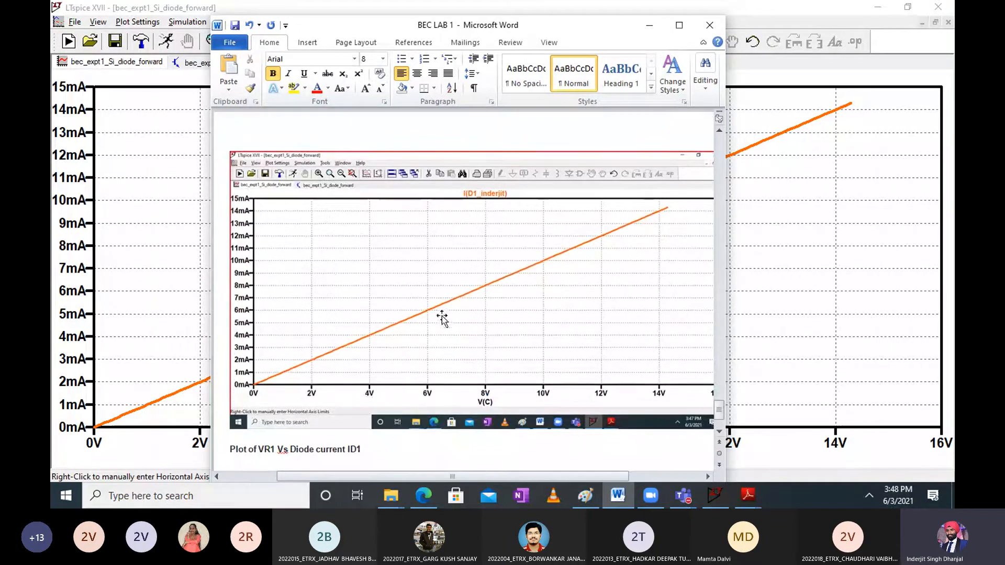
pyautogui.scroll(-4, 441, 316)
pyautogui.moveTo(365, 344); pyautogui.dragTo(230, 341)
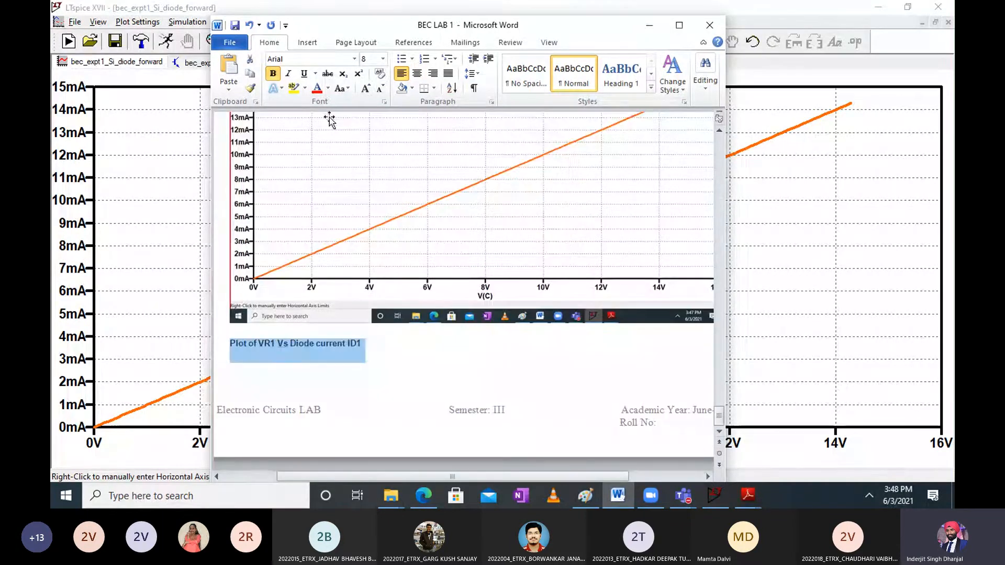
pyautogui.click(281, 88)
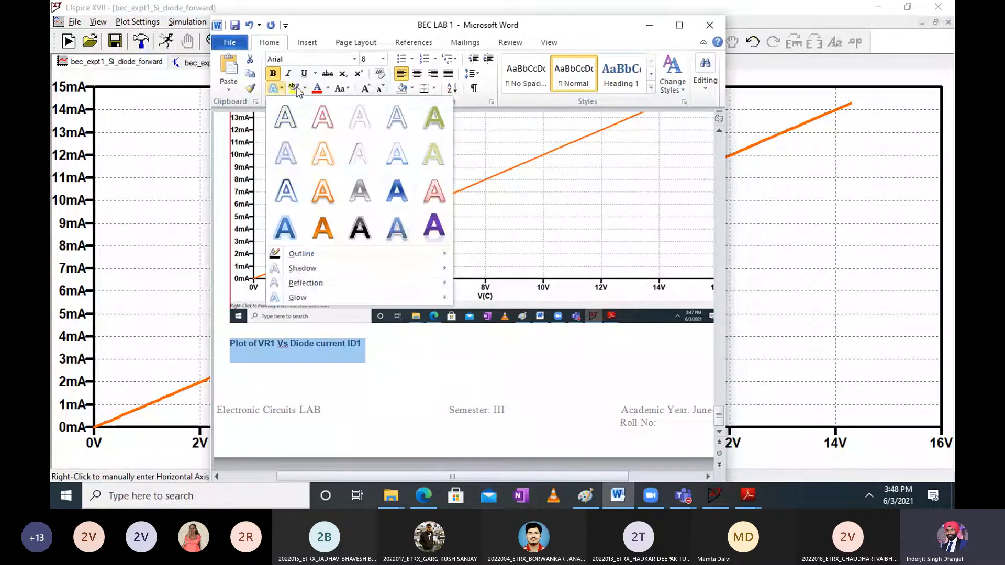
pyautogui.click(296, 89)
pyautogui.click(295, 89)
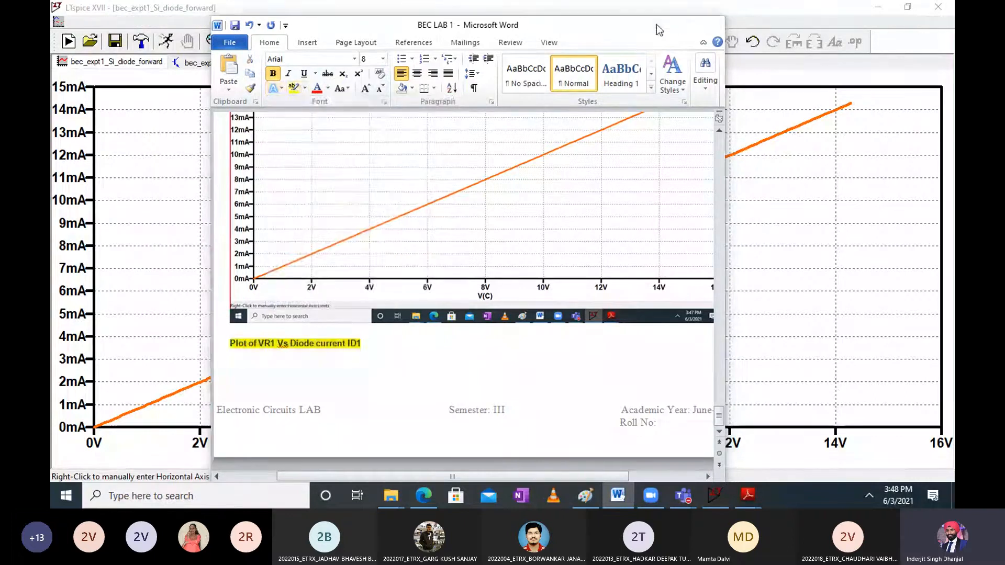
pyautogui.click(653, 25)
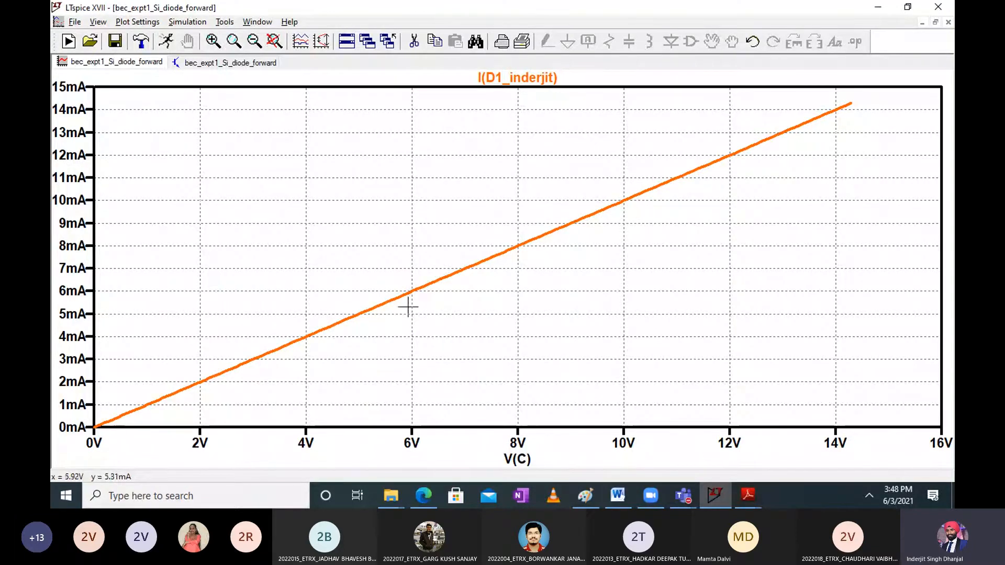
# Close the plot of diode current versus V(C) and return to the diode circuit schematic
pyautogui.click(209, 65)
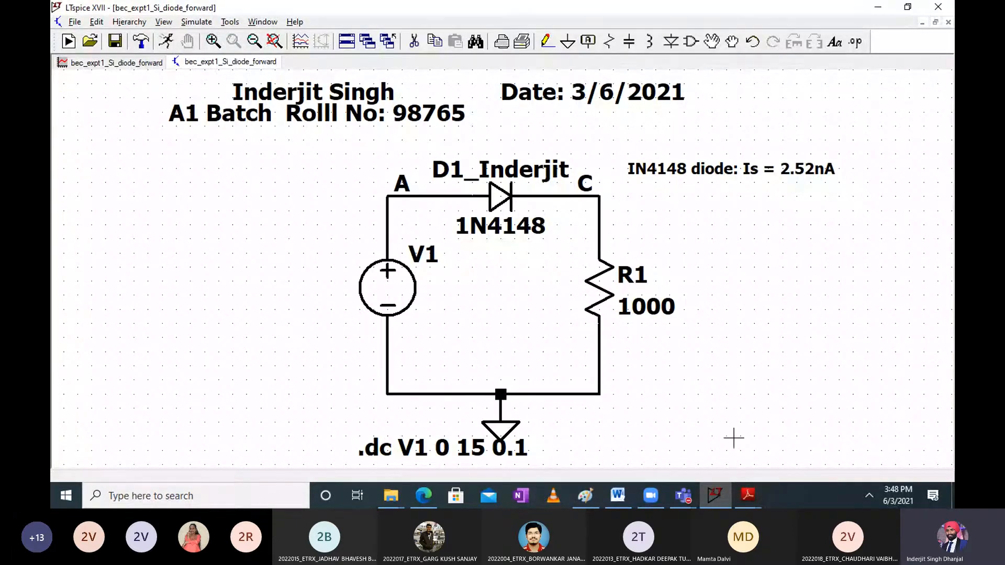
pyautogui.click(620, 498)
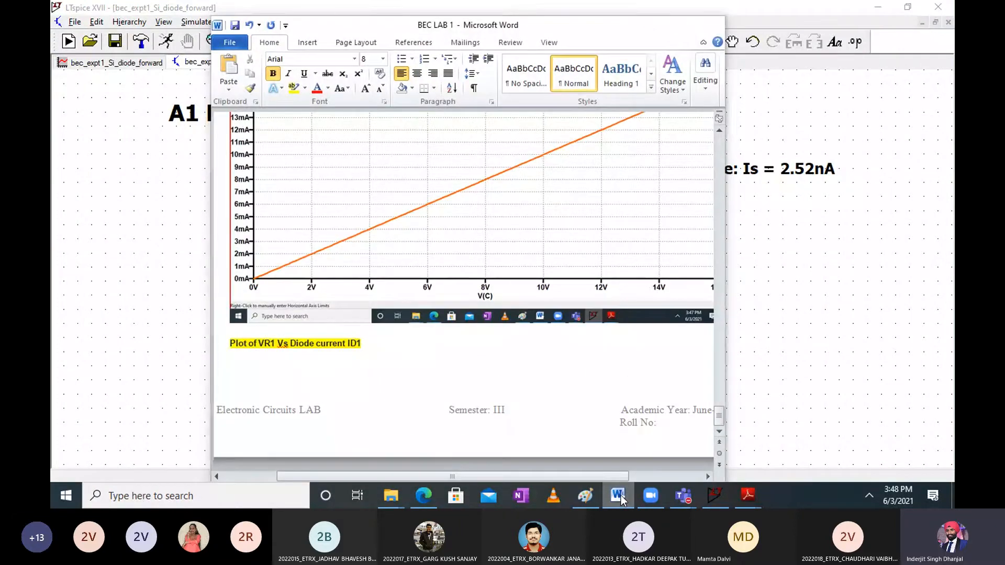
pyautogui.click(620, 498)
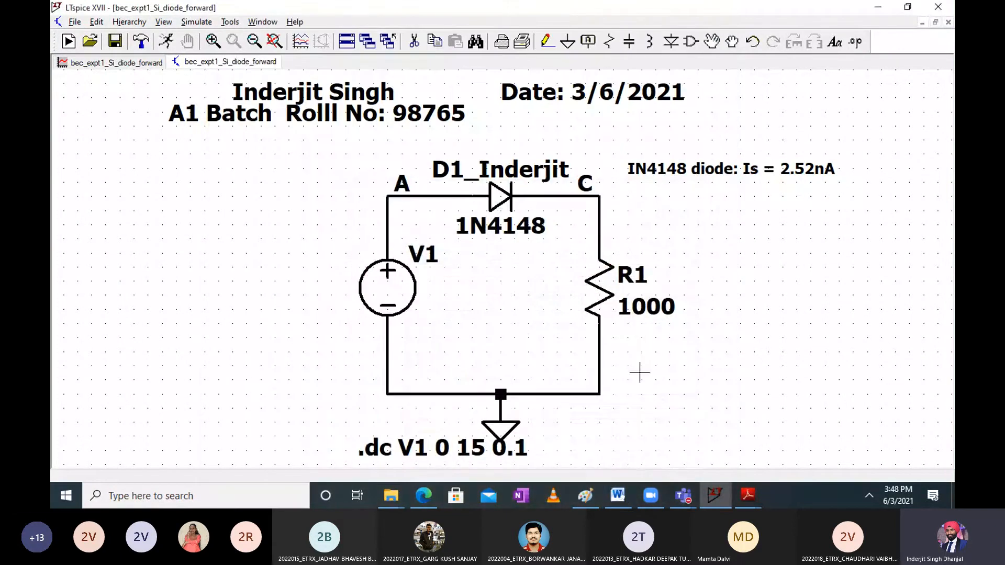
pyautogui.moveTo(750, 362)
pyautogui.mouseDown()
pyautogui.moveTo(728, 355)
pyautogui.moveTo(732, 362)
pyautogui.mouseUp()
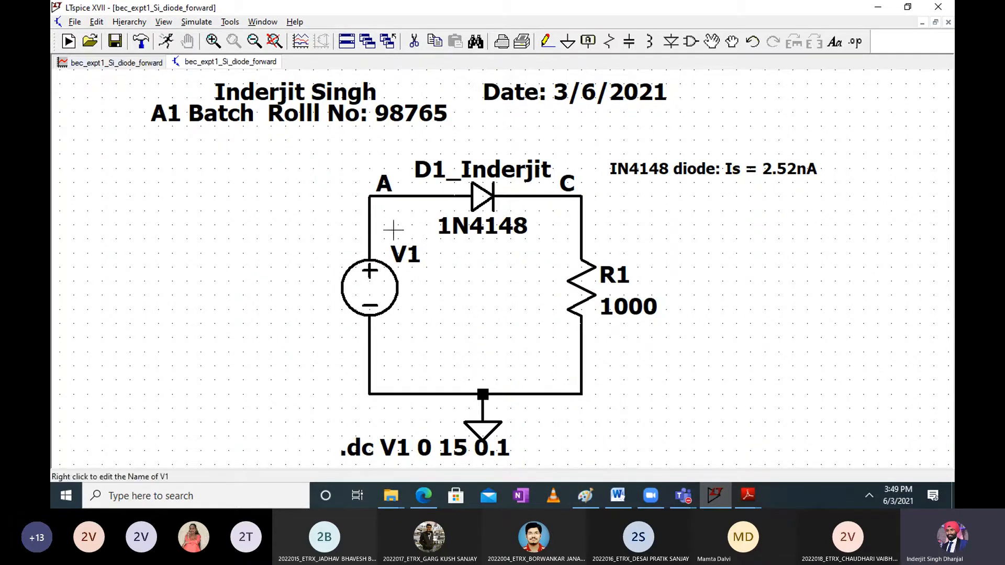
pyautogui.click(132, 62)
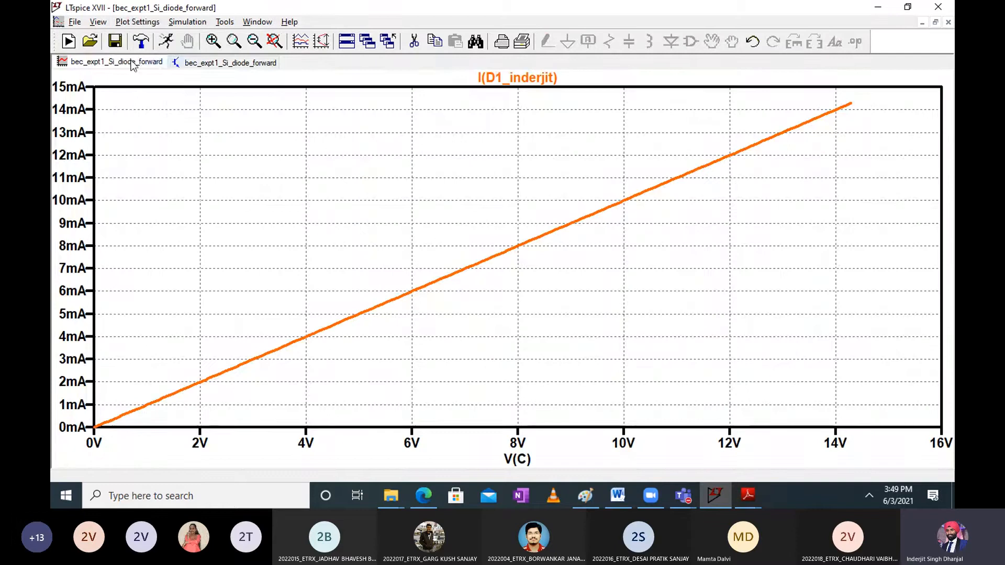
pyautogui.rightClick(132, 62)
pyautogui.click(153, 89)
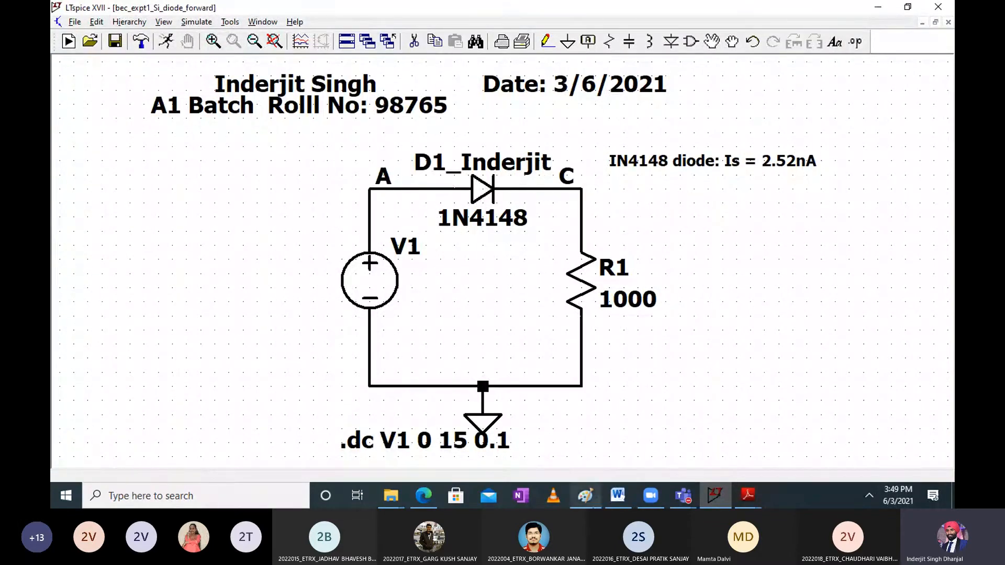
# Check the voltage equations in the Paint notes and rerun the DC sweep of the diode circuit in LTspice
pyautogui.click(586, 495)
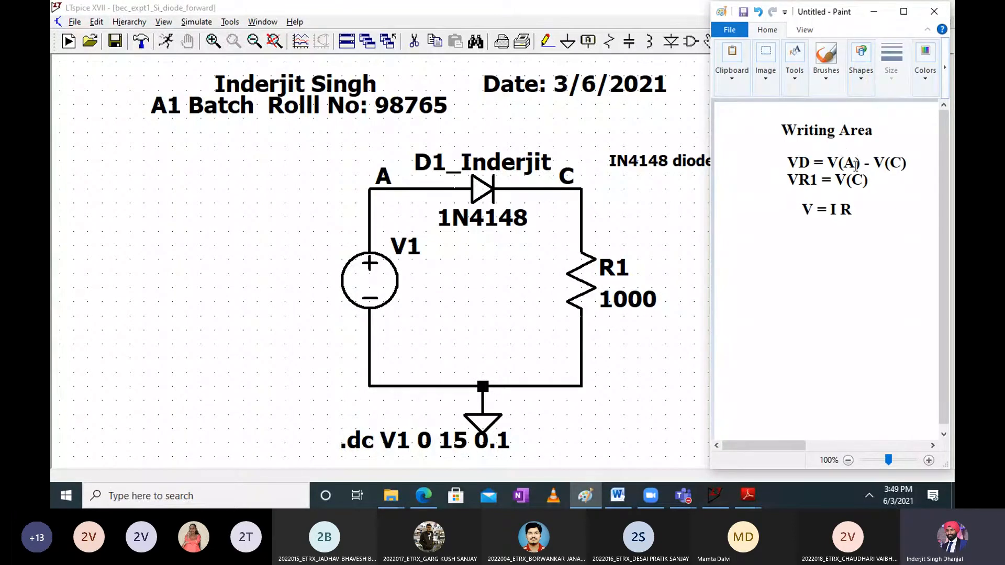
pyautogui.click(653, 203)
pyautogui.click(196, 23)
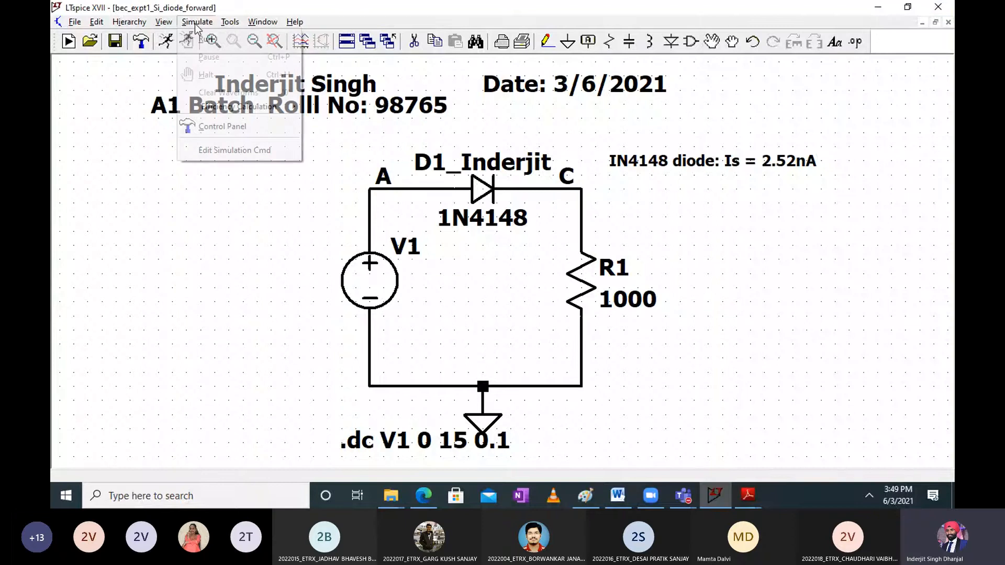
pyautogui.click(203, 38)
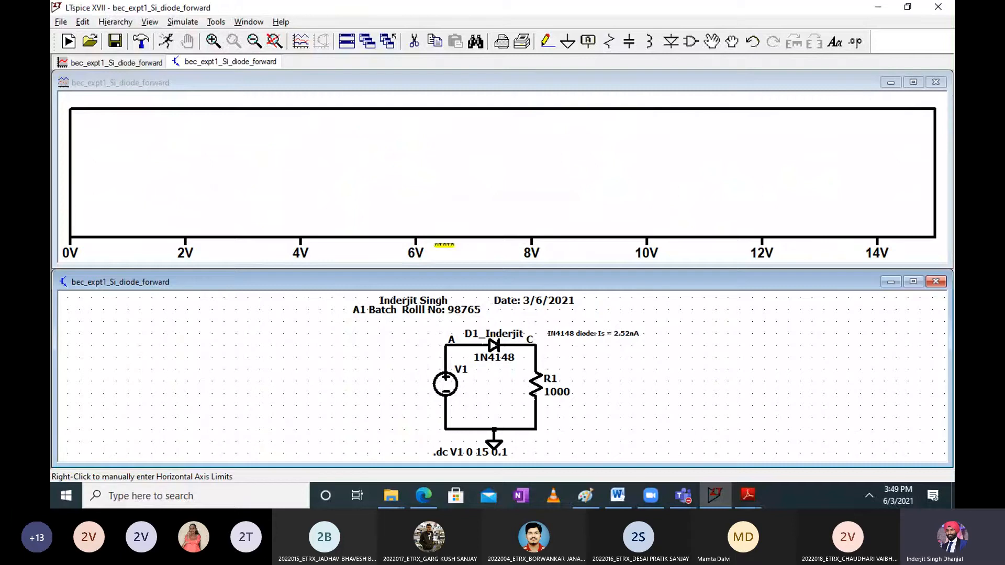
# Set the quantity plotted on the horizontal axis to V(C)
pyautogui.rightClick(415, 250)
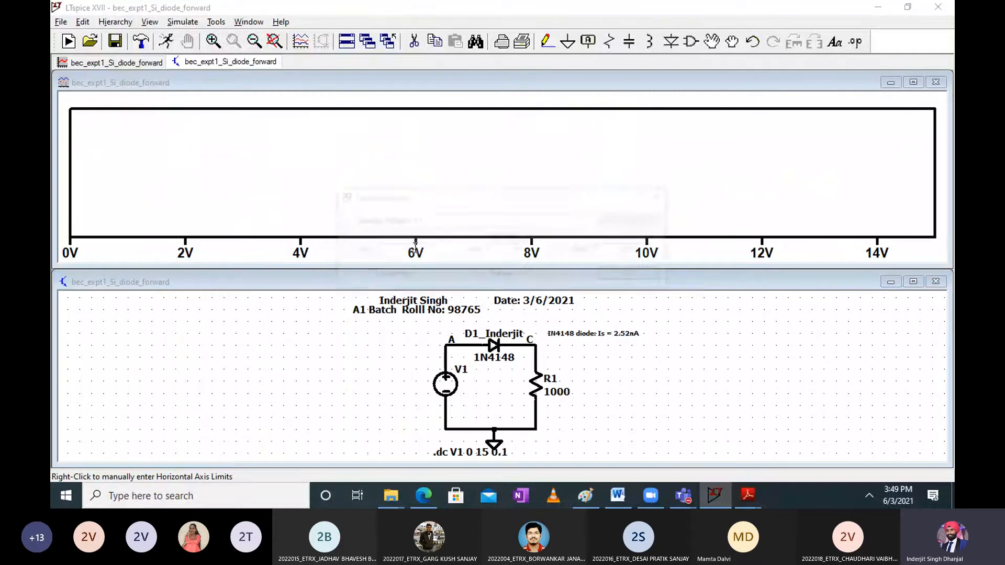
pyautogui.click(427, 226)
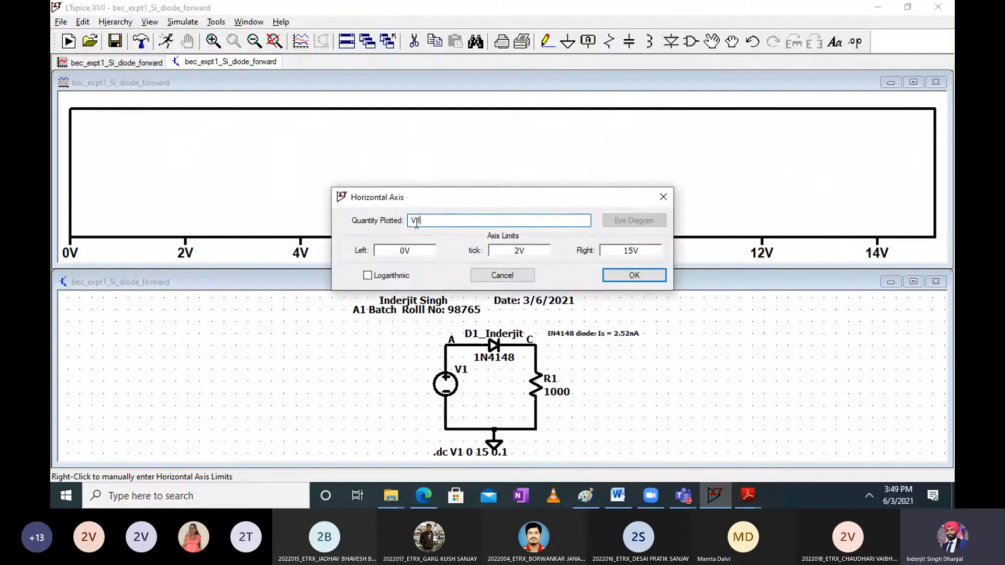
pyautogui.press('BackSpace')
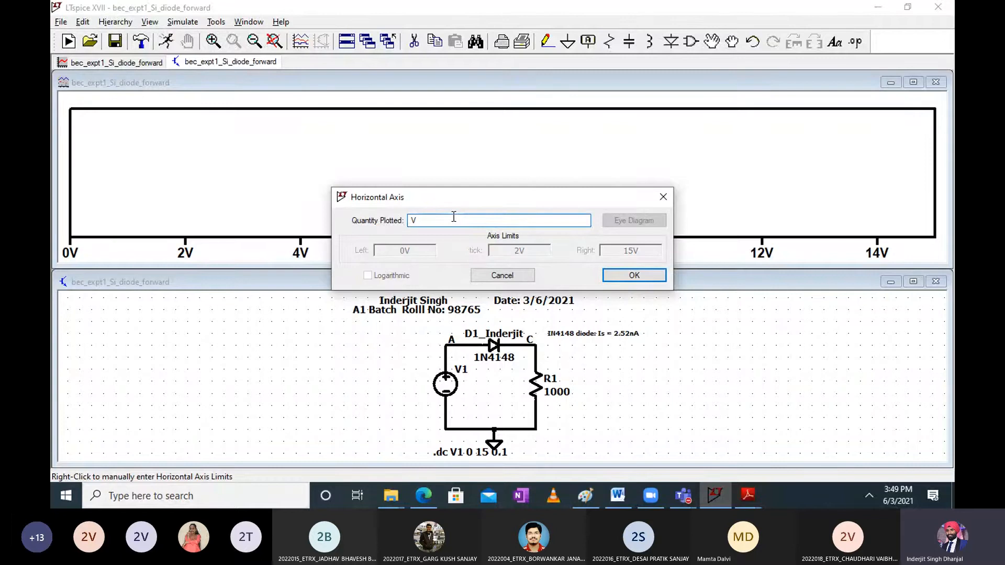
pyautogui.write('(C)')
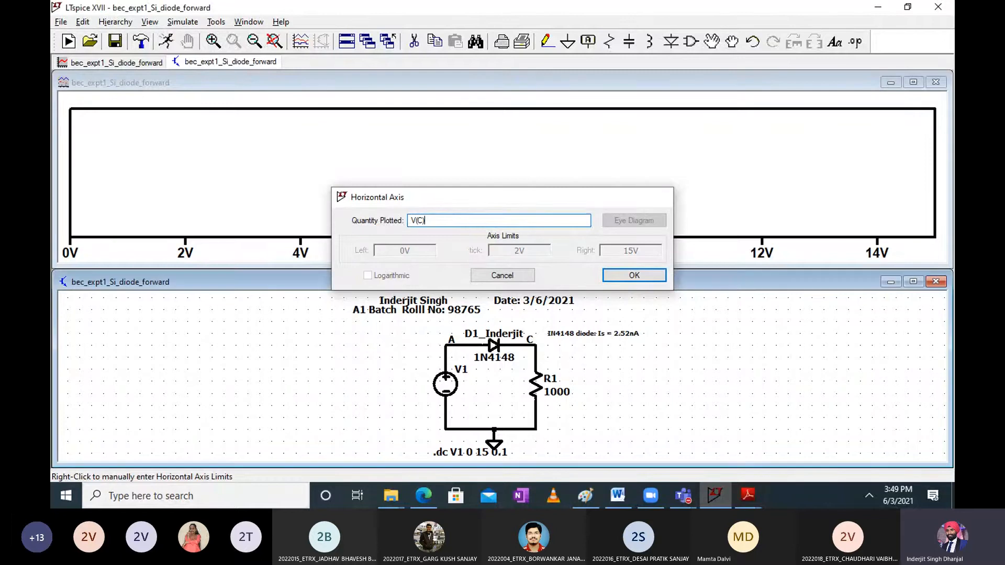
pyautogui.press('Return')
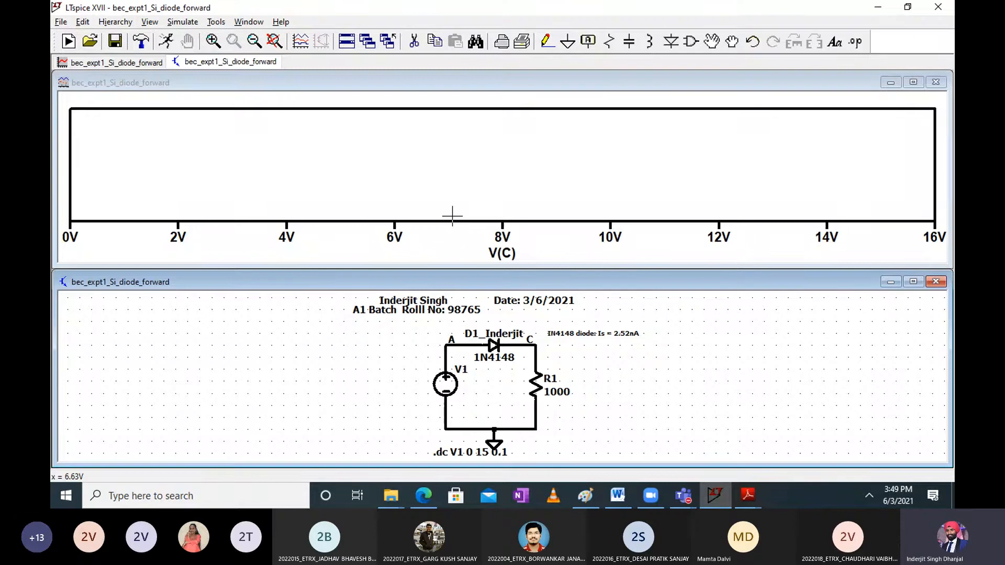
pyautogui.rightClick(511, 245)
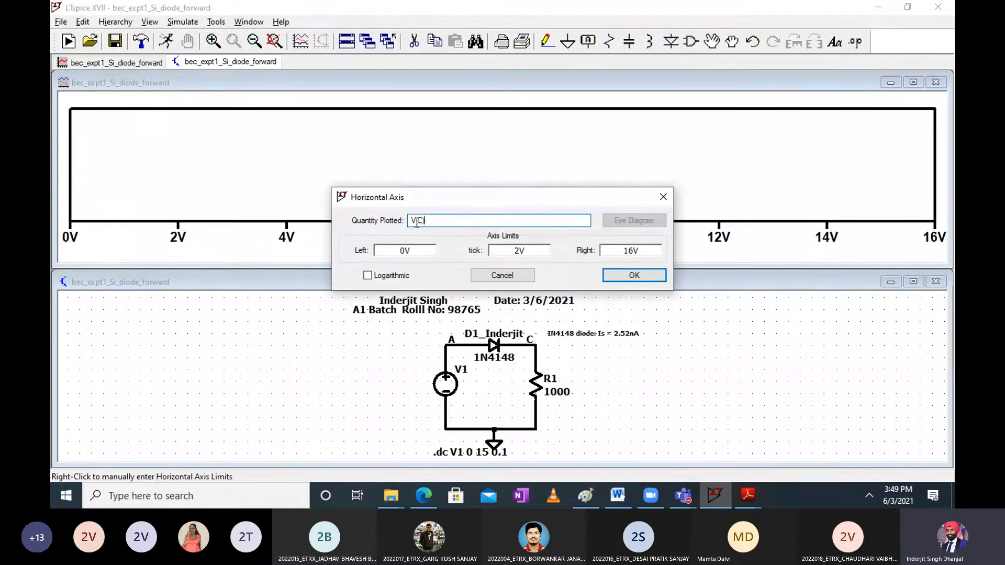
pyautogui.click(616, 279)
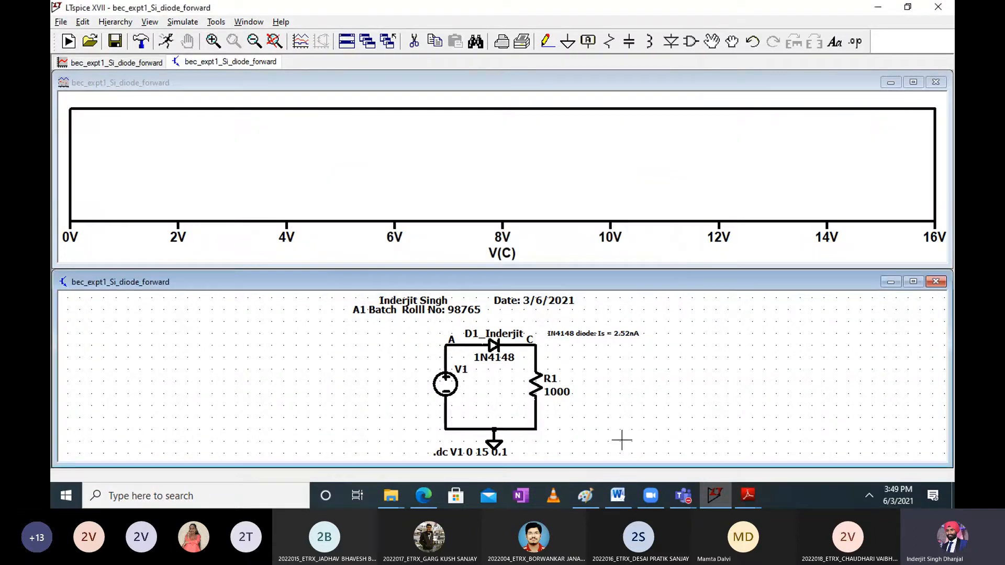
# Add the current trace of diode D1 to the V(C) plot and maximize the plot window
pyautogui.click(585, 495)
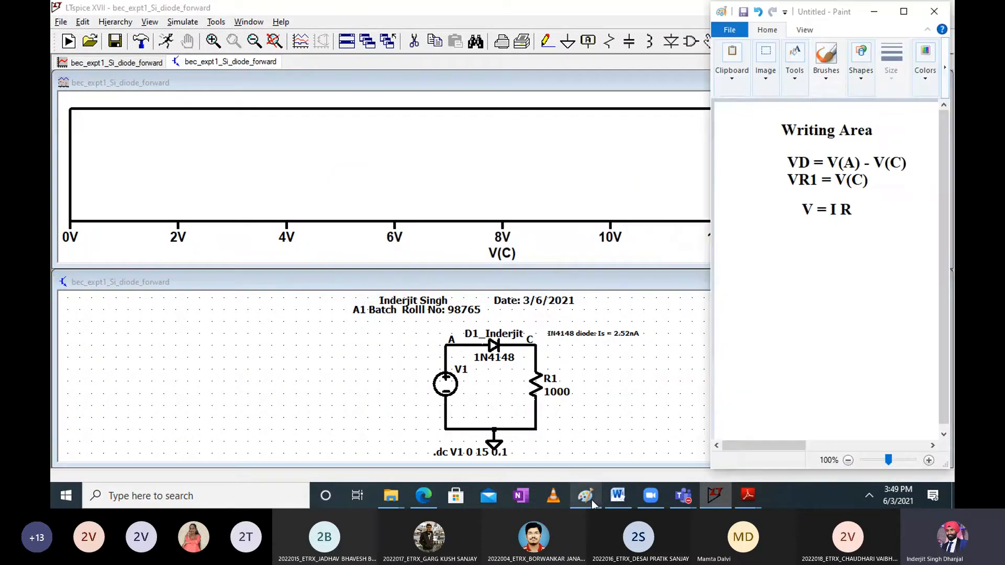
pyautogui.click(590, 179)
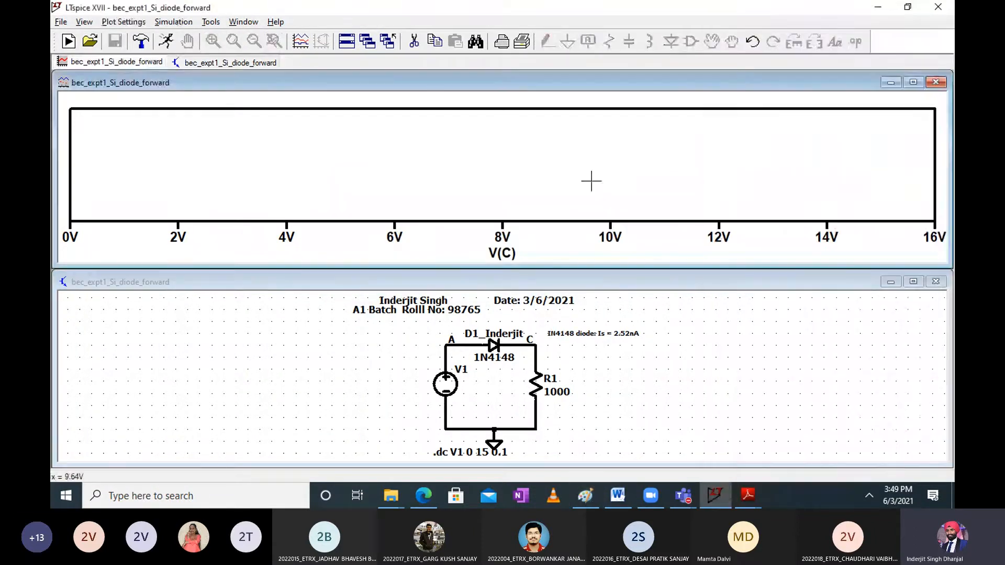
pyautogui.rightClick(400, 162)
pyautogui.click(420, 227)
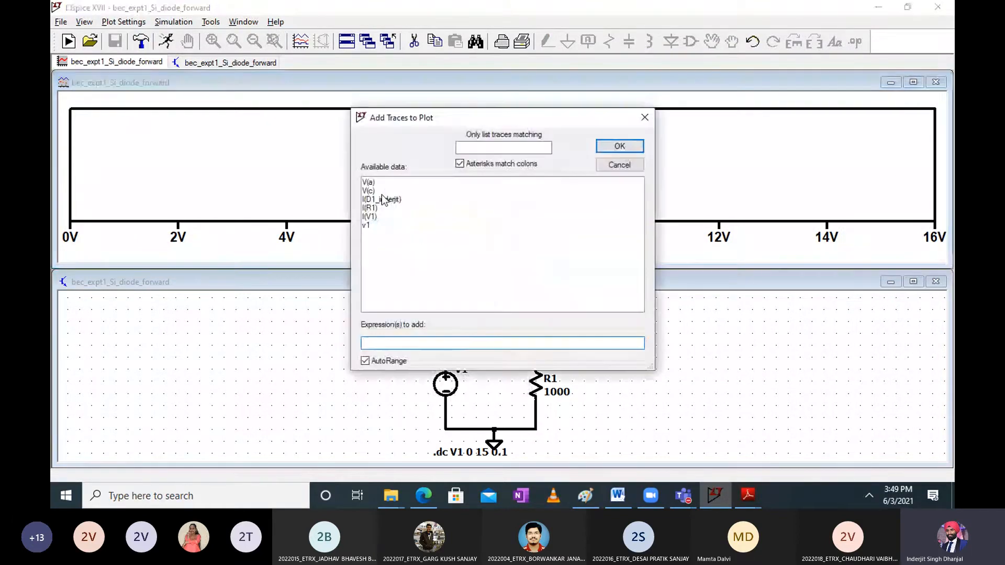
pyautogui.click(382, 199)
pyautogui.click(606, 147)
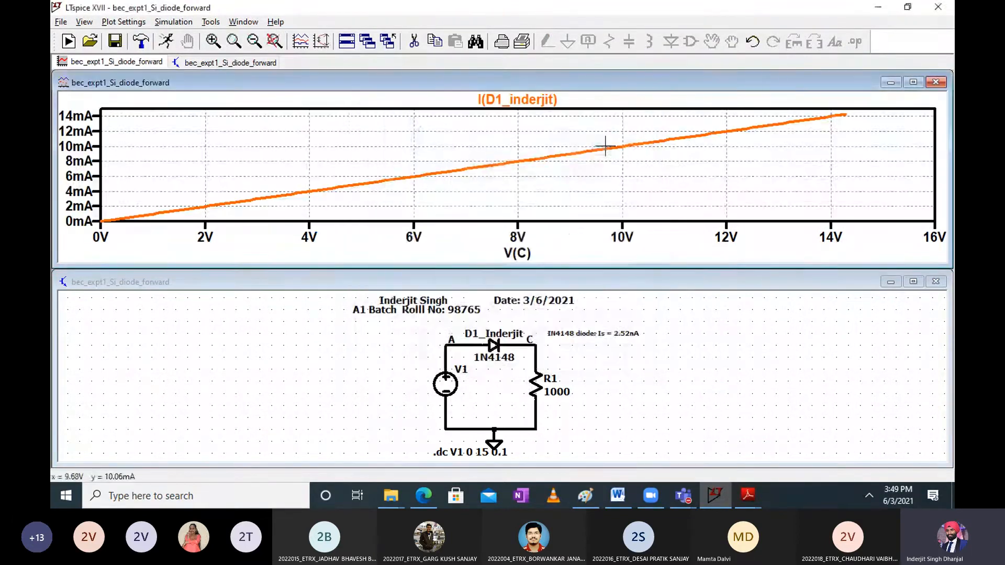
pyautogui.click(914, 82)
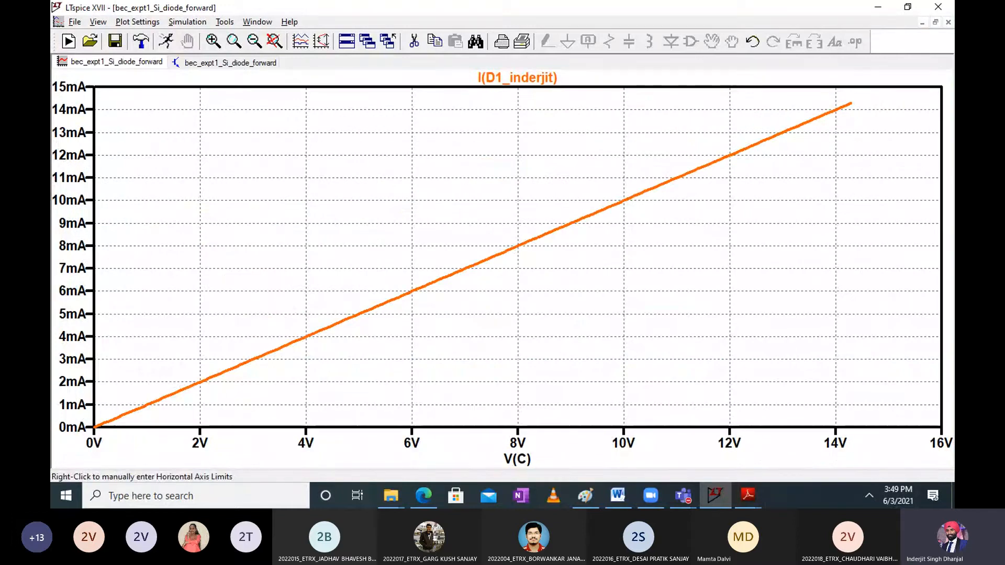
# Review the VR1 versus diode current plot in the BEC LAB 1 report in Word and return to LTspice
pyautogui.click(618, 495)
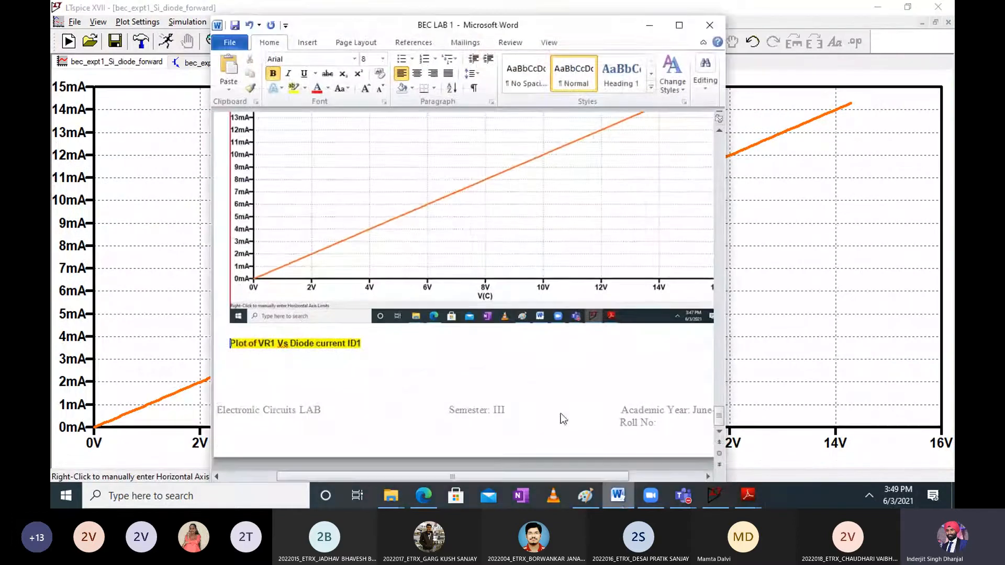
pyautogui.scroll(-1, 470, 250)
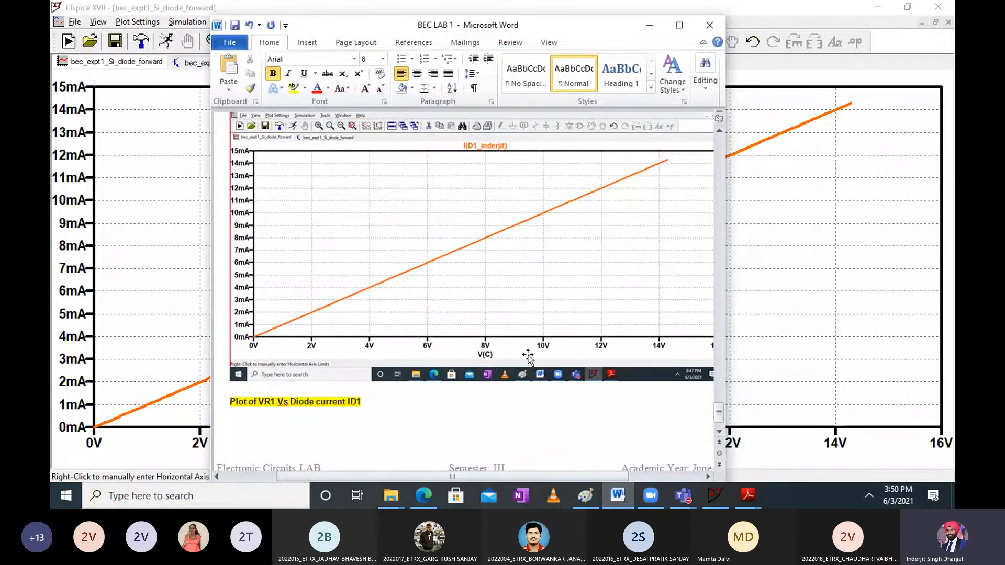
pyautogui.click(649, 25)
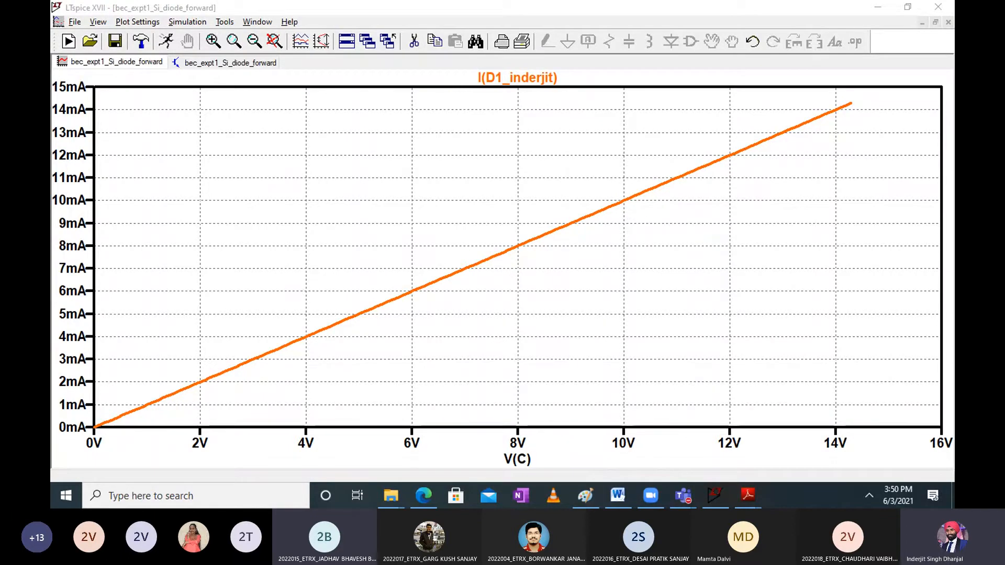
# Close the repeated V(C) plot window so that only the circuit schematic stays open
pyautogui.click(242, 66)
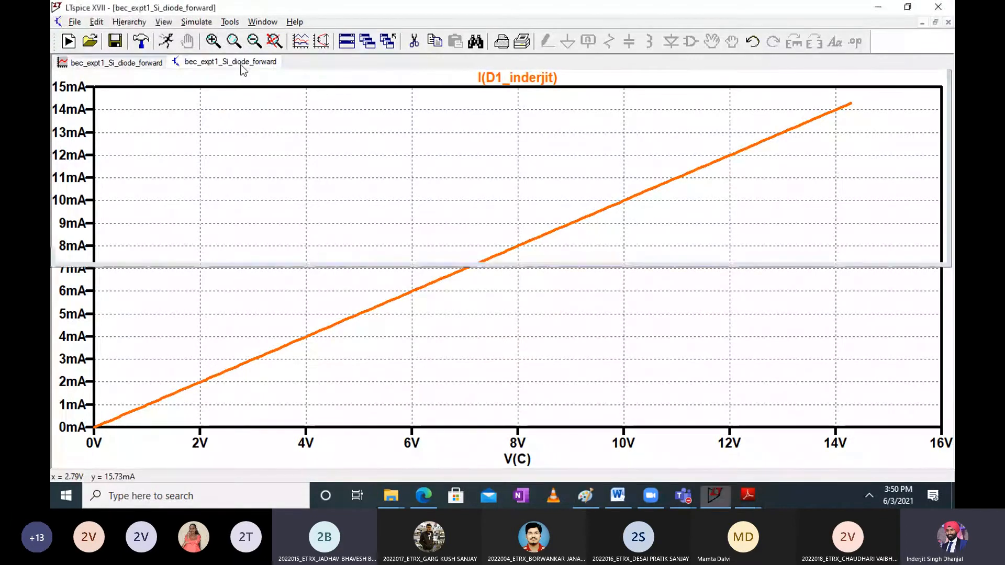
pyautogui.click(127, 63)
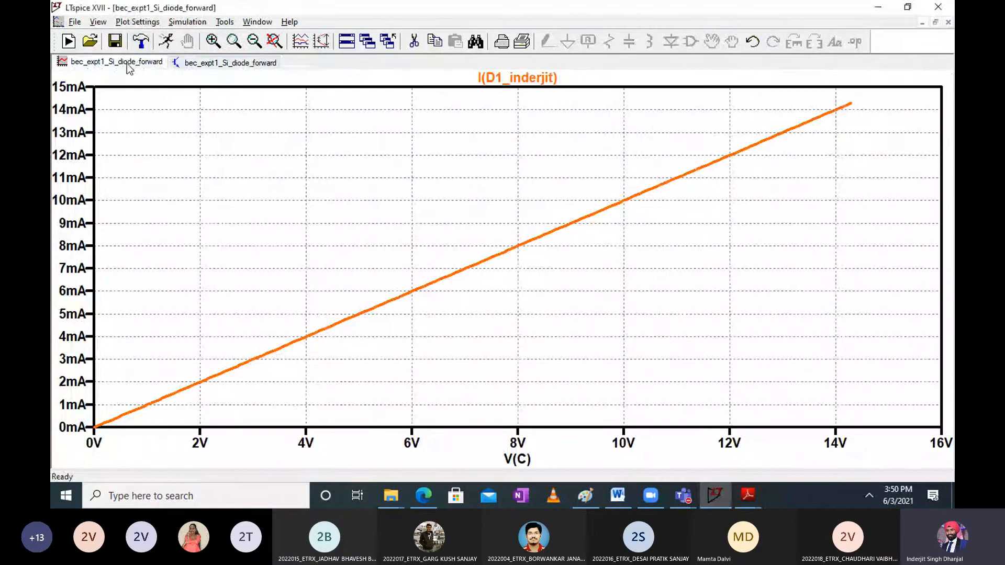
pyautogui.rightClick(127, 64)
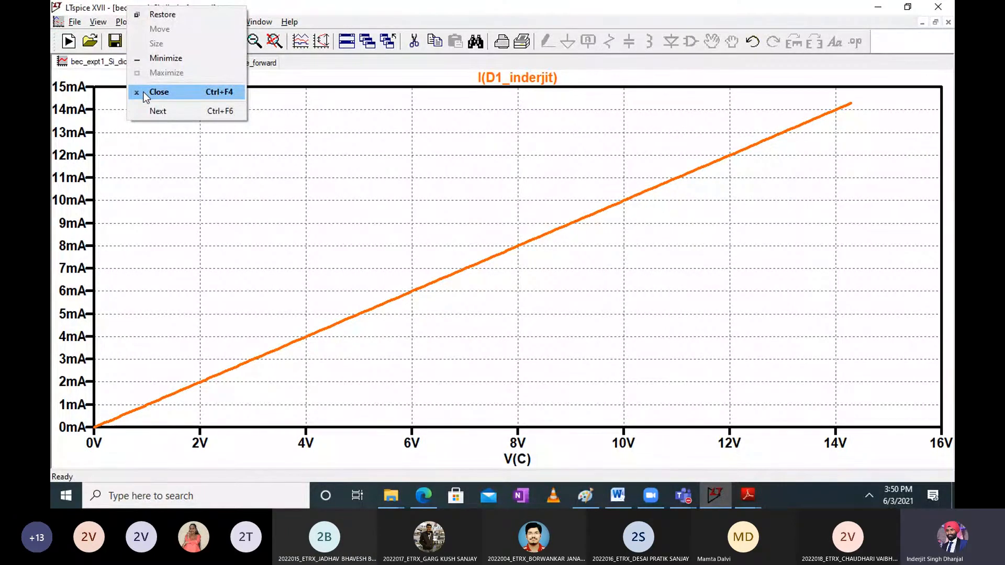
pyautogui.click(146, 94)
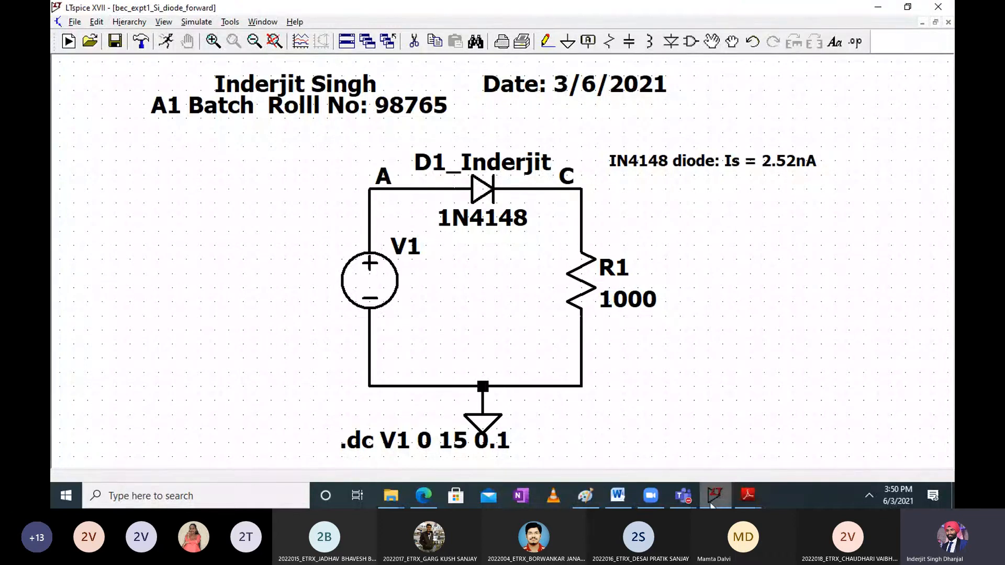
# Examine the forward-bias ID versus VD curve in the BEC lecture 1b PDF and the VD equation in Paint, and return to LTspice
pyautogui.click(748, 495)
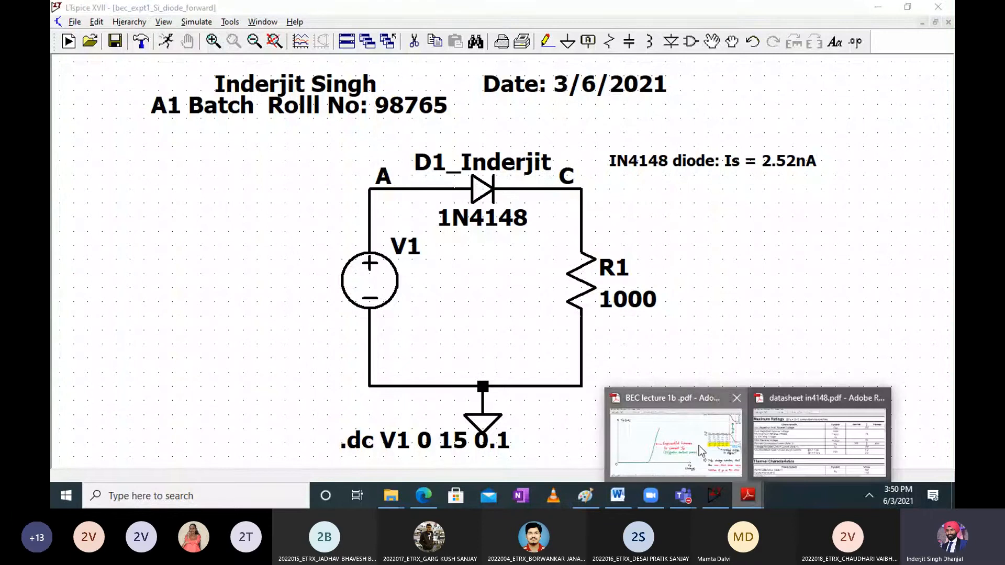
pyautogui.click(699, 445)
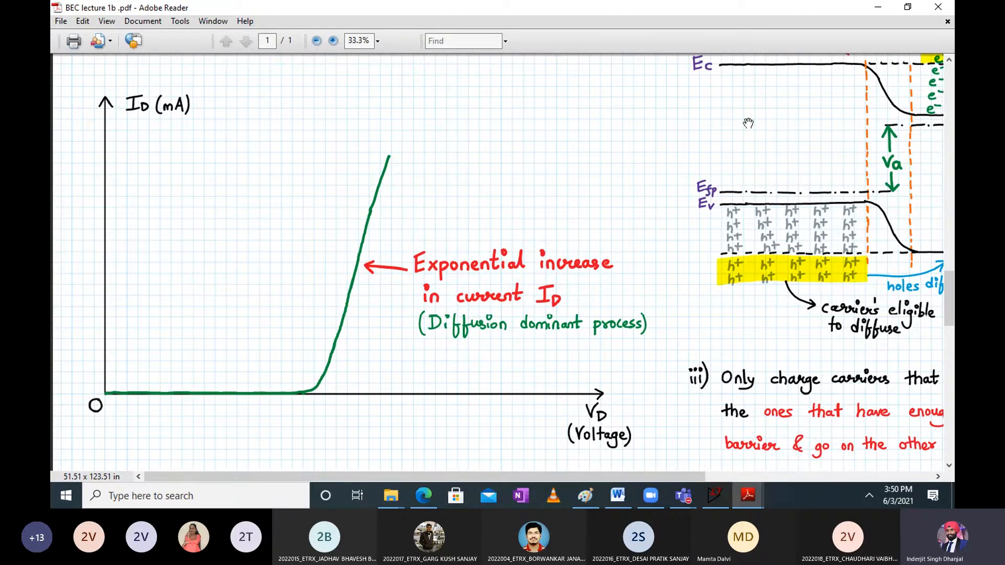
pyautogui.click(882, 12)
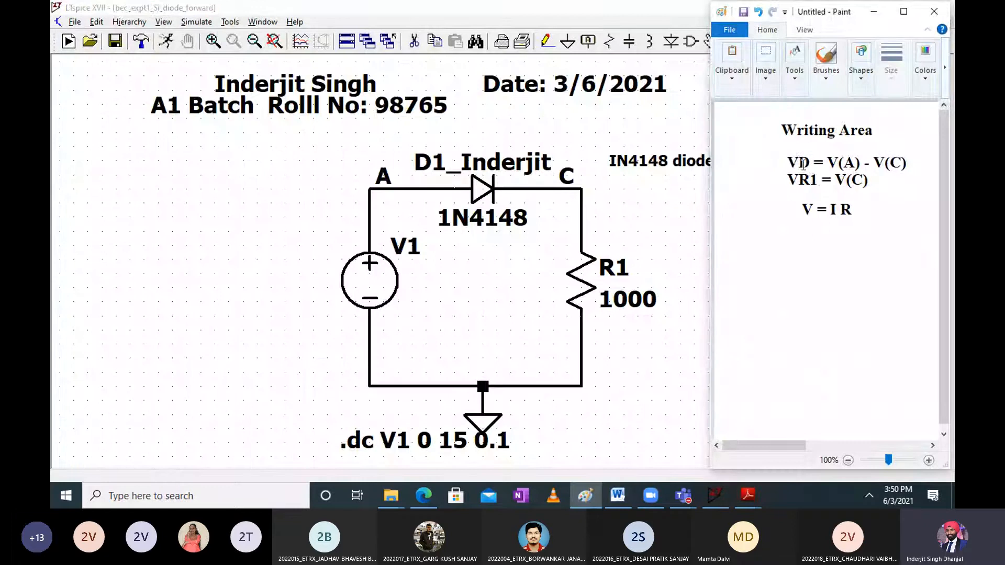
pyautogui.click(631, 239)
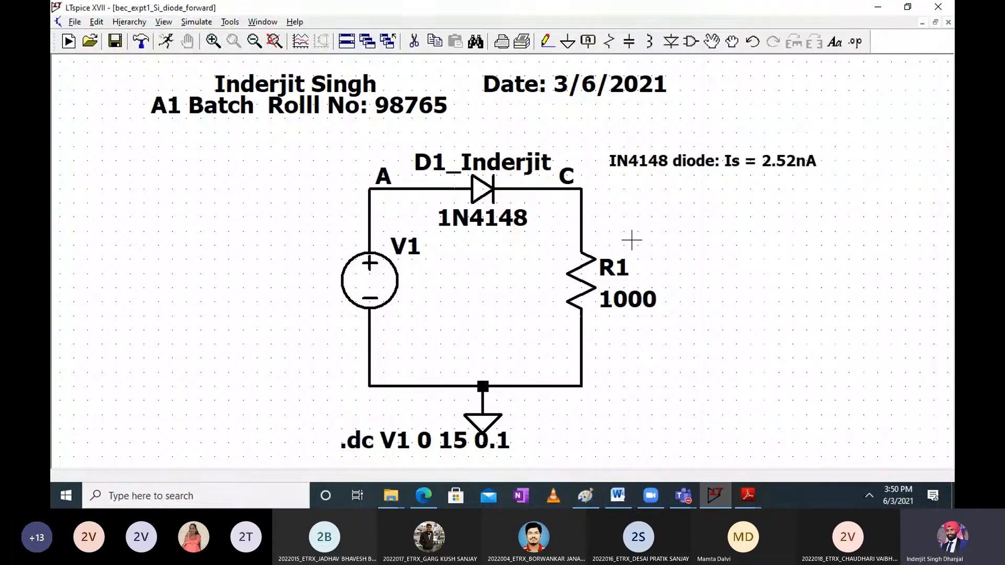
# Run the DC sweep simulation and set the plot's horizontal axis quantity to V(A)-V(C)
pyautogui.click(202, 25)
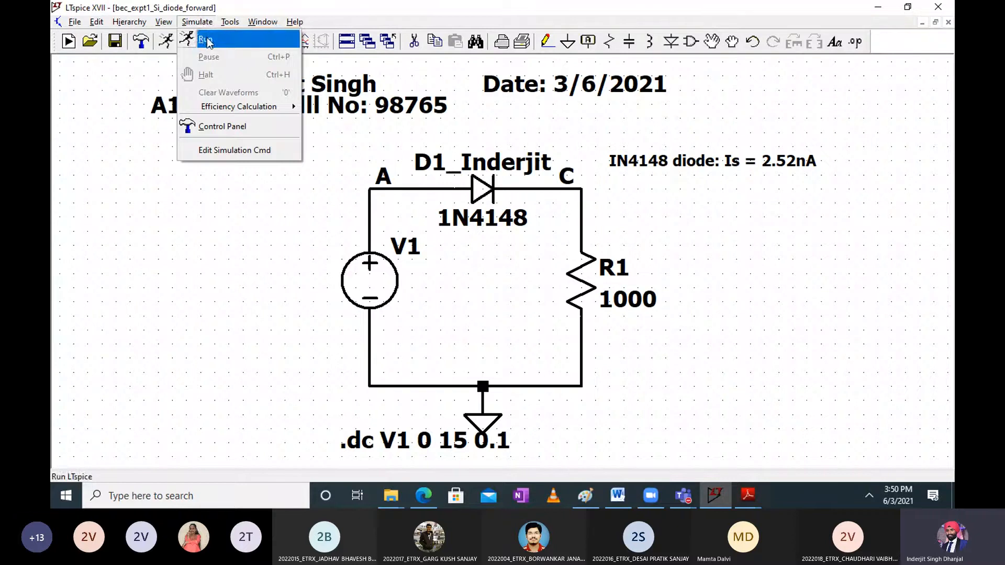
pyautogui.click(206, 40)
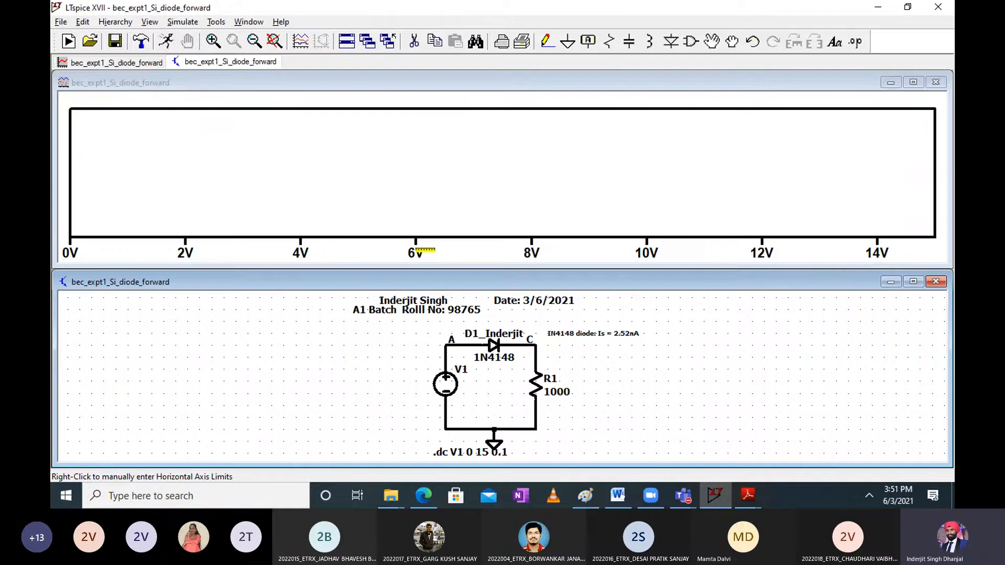
pyautogui.rightClick(418, 250)
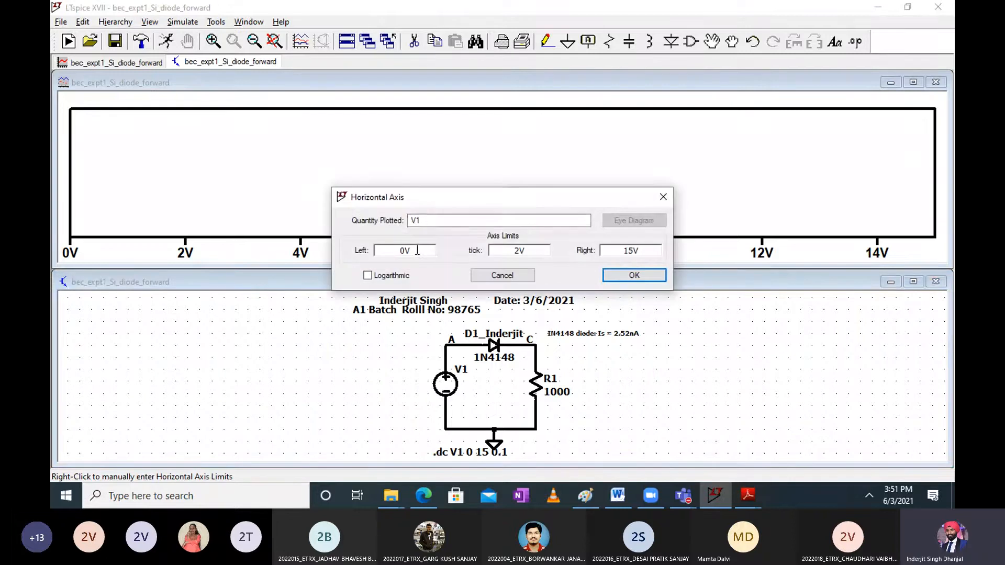
pyautogui.click(443, 221)
pyautogui.press('BackSpace')
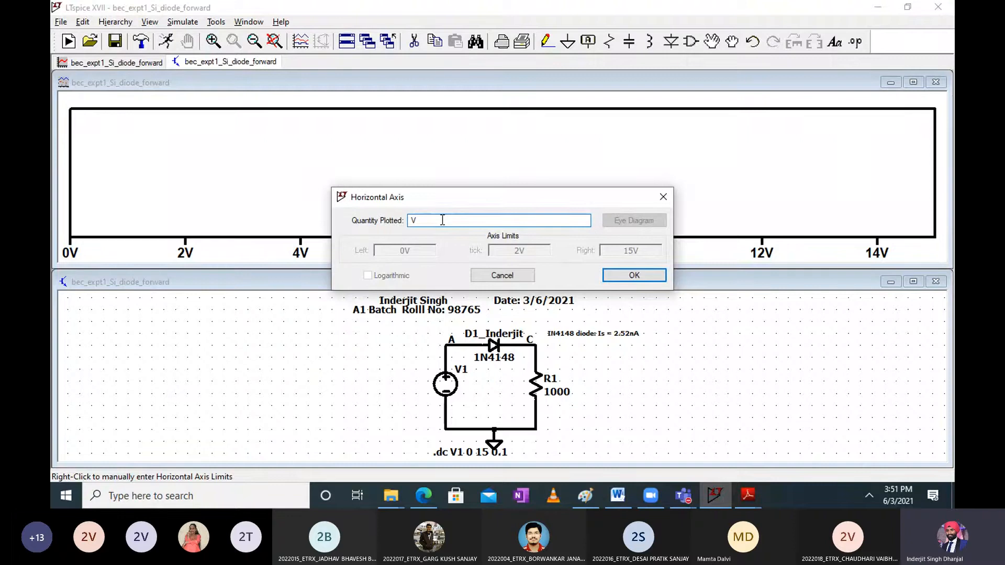
pyautogui.write('(A)-V(C')
pyautogui.press('Return')
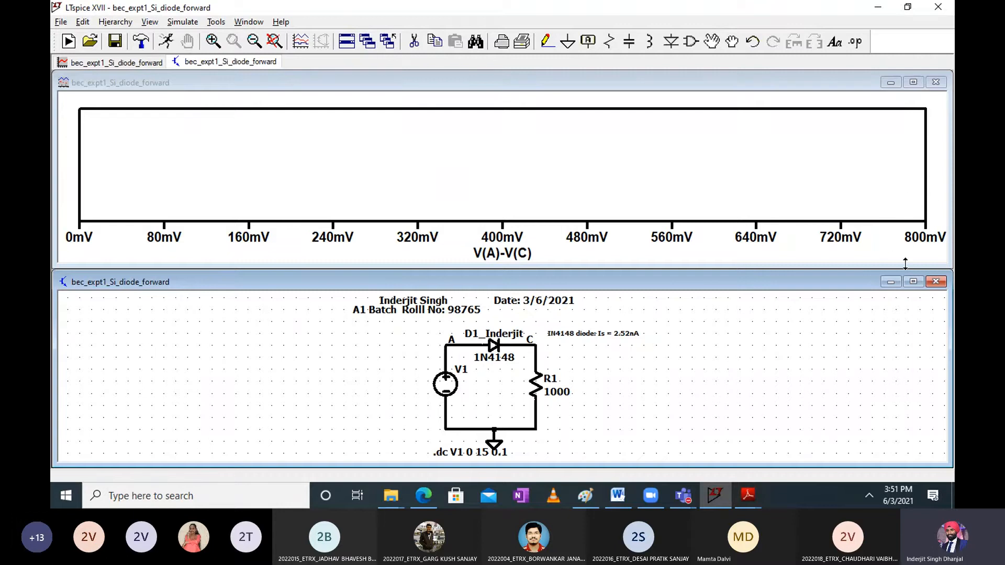
# Maximize the plot window and add the current trace of diode D1 against V(A)-V(C)
pyautogui.click(914, 82)
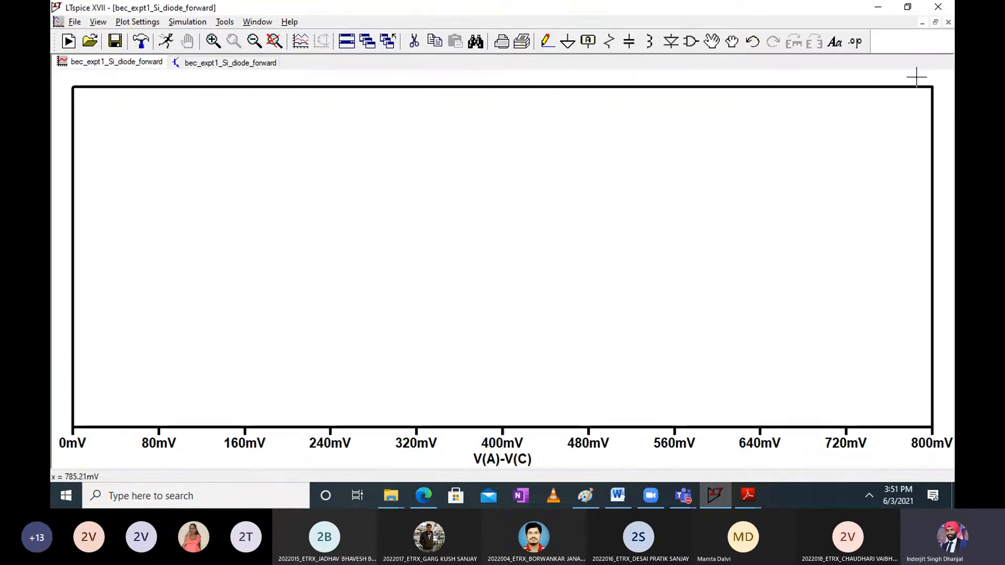
pyautogui.rightClick(157, 206)
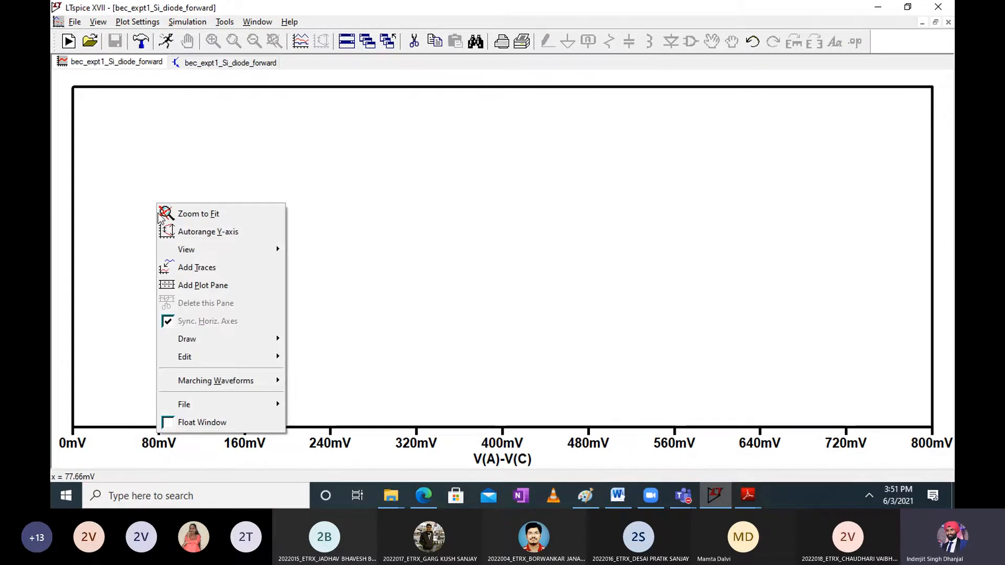
pyautogui.click(193, 268)
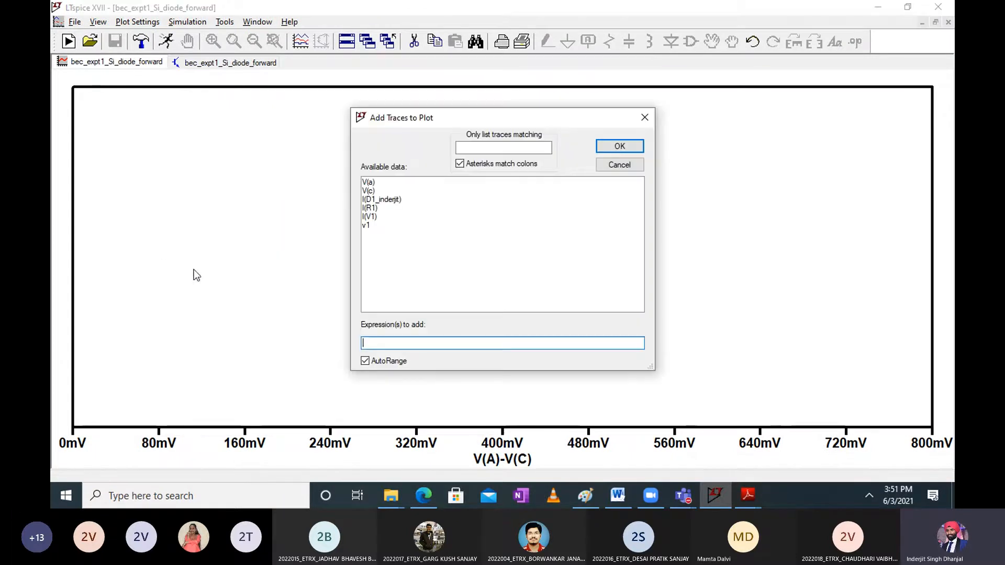
pyautogui.click(382, 200)
pyautogui.click(608, 146)
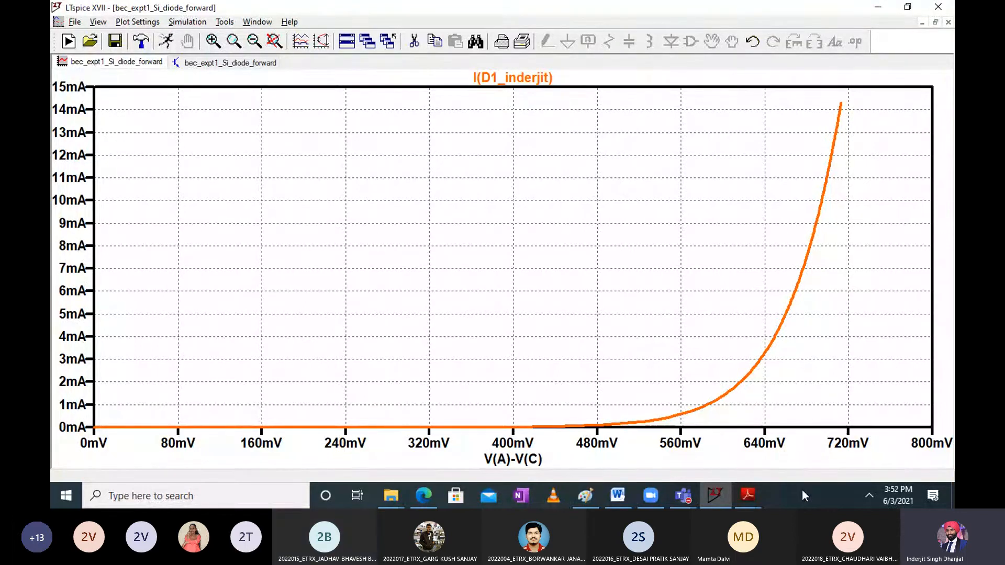
# Compare the simulated diode curve with the ID versus VD curve in the BEC lecture 1b PDF and the voltage equations in Paint, returning to LTspice
pyautogui.click(748, 496)
pyautogui.click(707, 428)
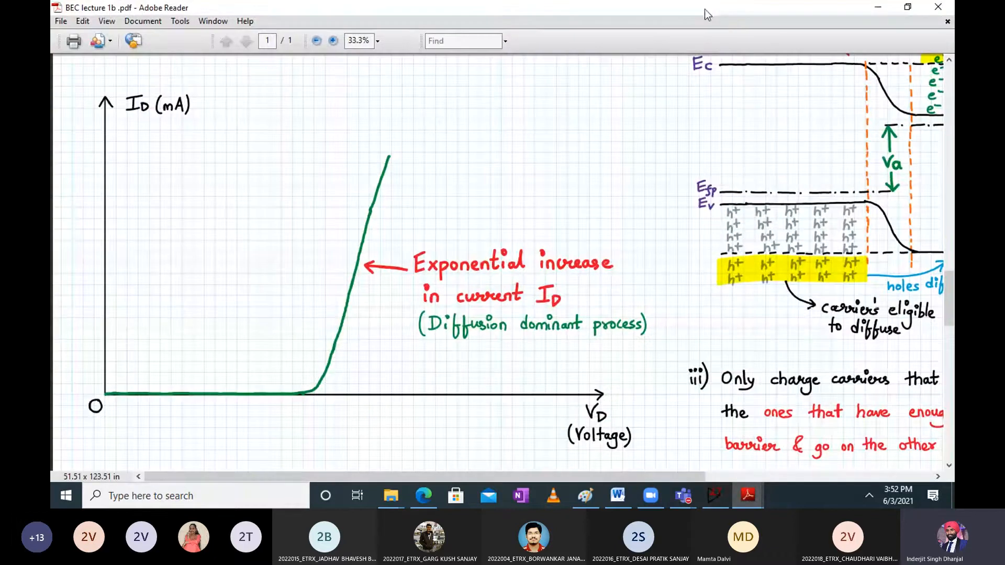
pyautogui.doubleClick(707, 14)
pyautogui.moveTo(706, 17); pyautogui.dragTo(277, 20)
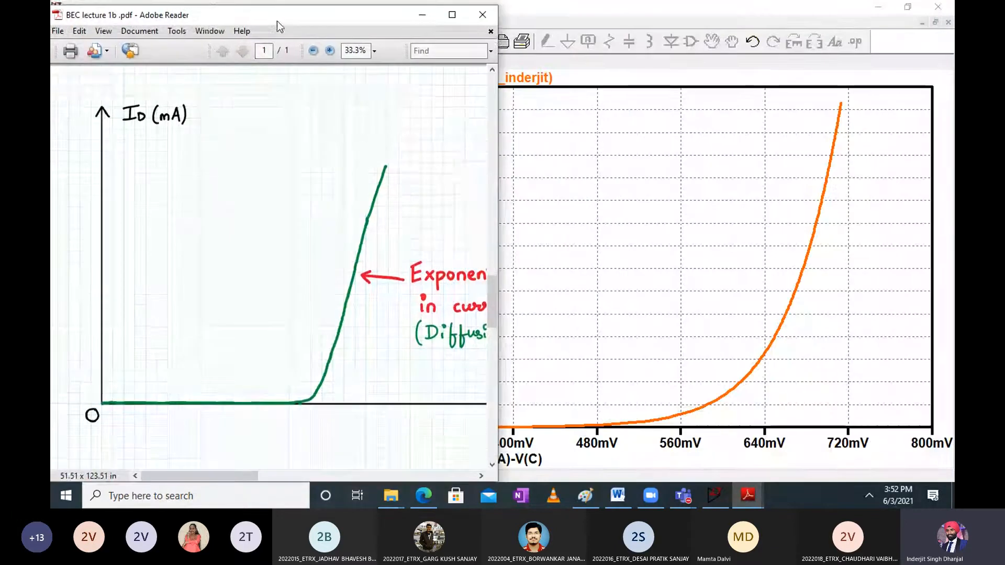
pyautogui.click(422, 16)
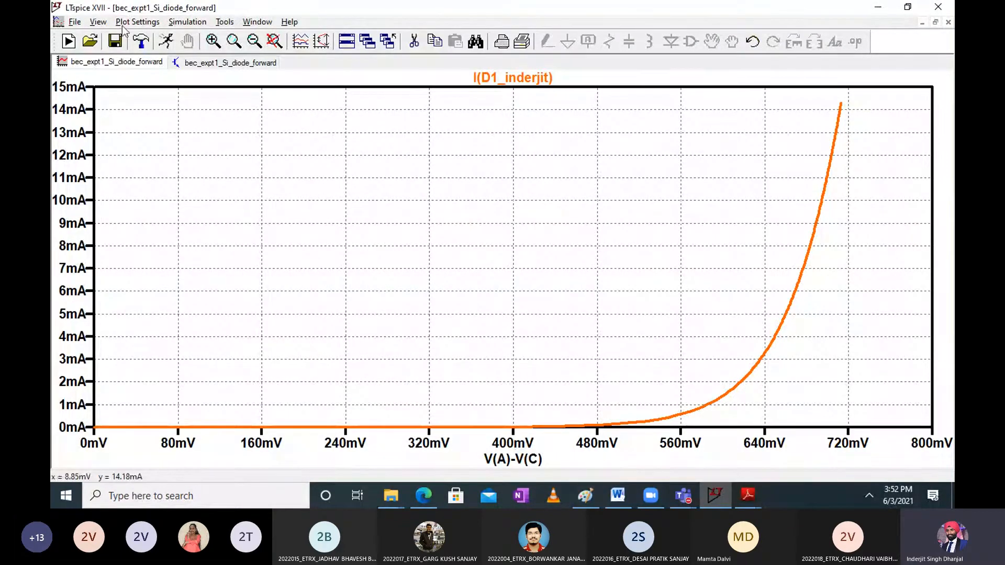
pyautogui.click(585, 500)
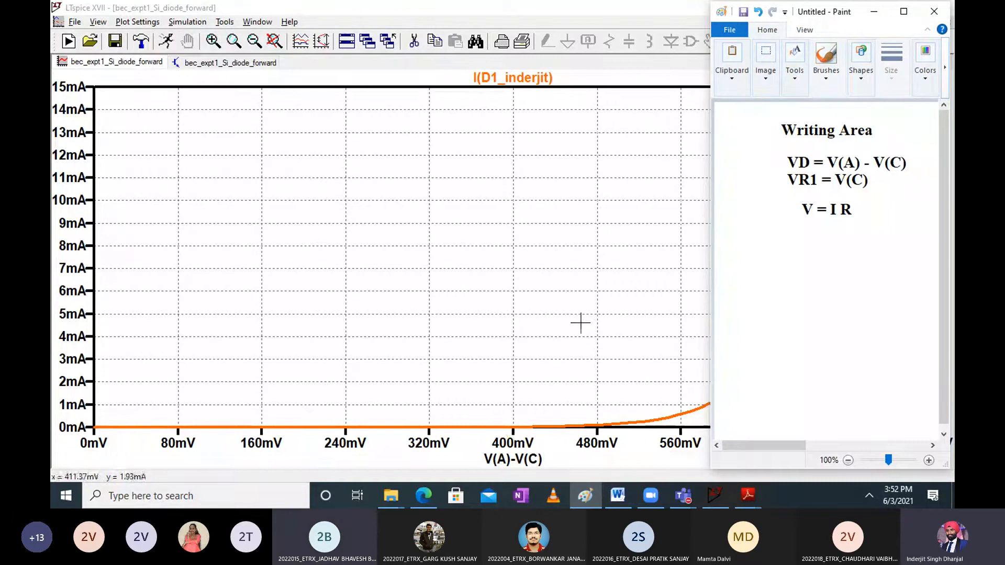
pyautogui.click(873, 12)
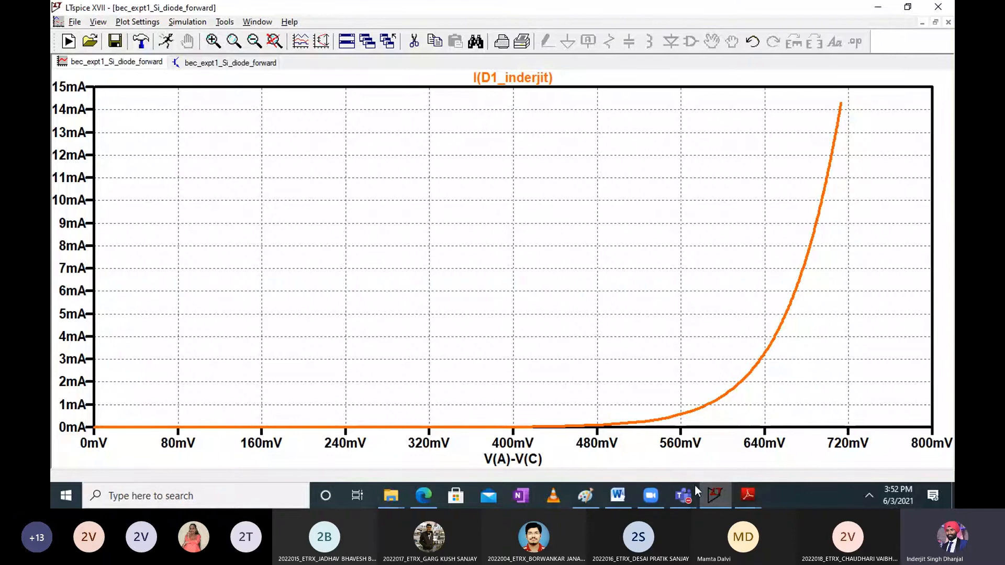
# Switch to the BEC LAB 1 report in Word and paste the V(A)-V(C) plot screenshot after the VR1 versus diode current caption
pyautogui.click(617, 500)
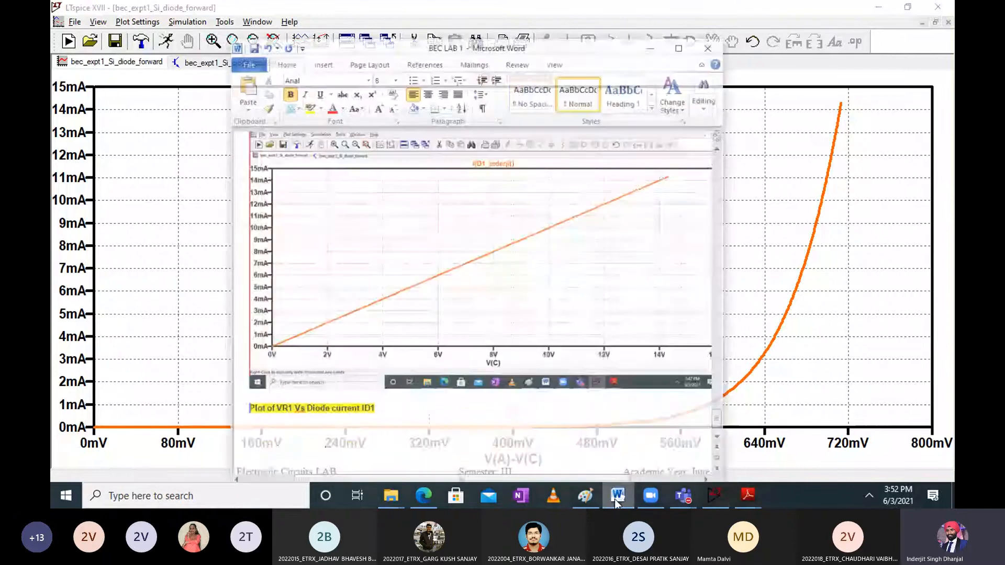
pyautogui.click(616, 500)
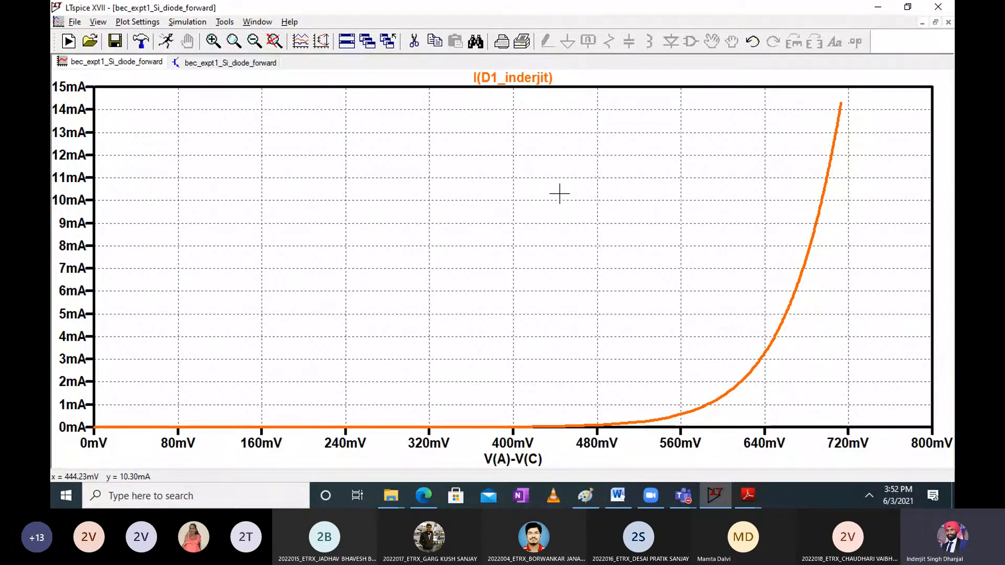
pyautogui.click(619, 499)
pyautogui.scroll(-1, 327, 381)
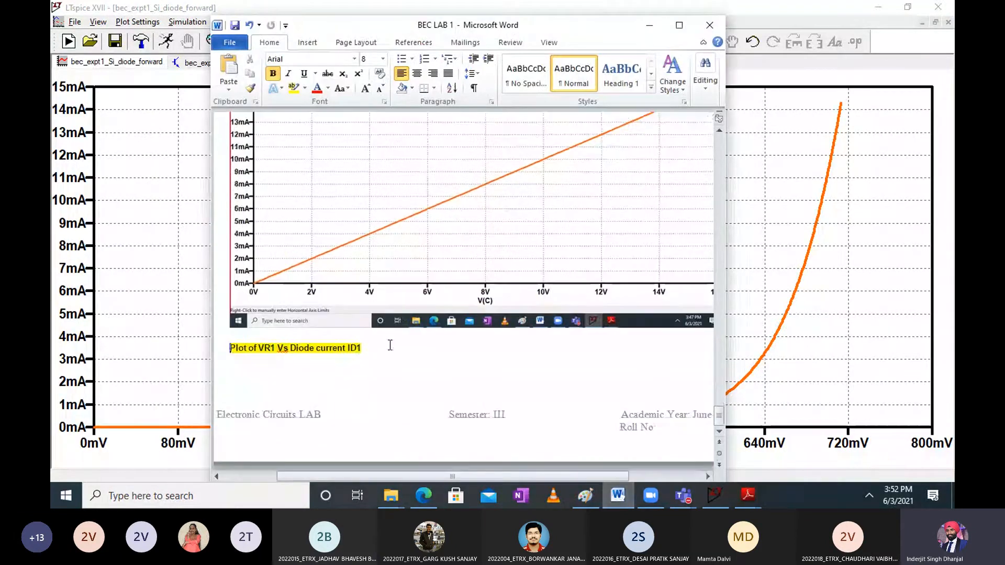
pyautogui.click(390, 346)
pyautogui.scroll(-8, 388, 343)
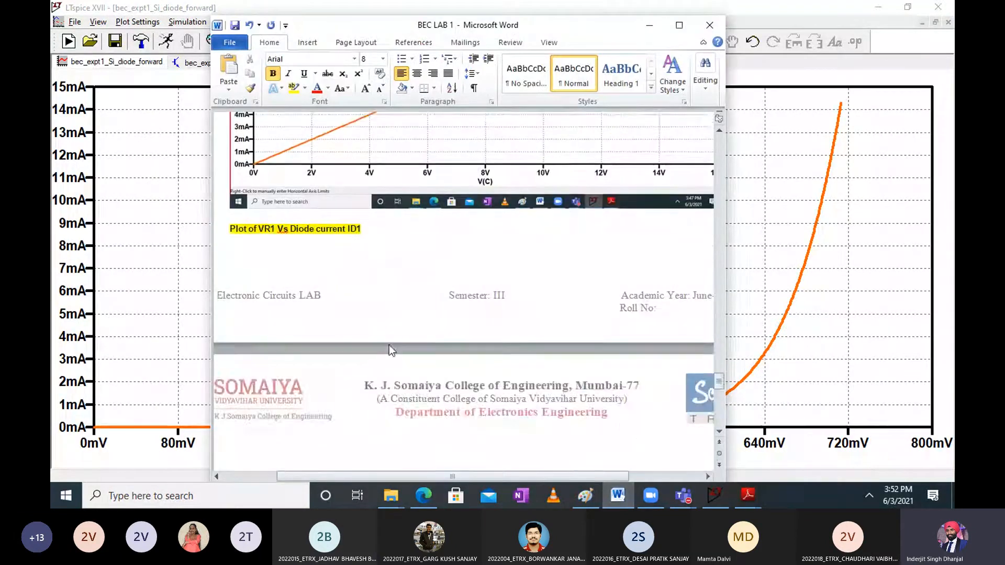
pyautogui.scroll(-2, 465, 336)
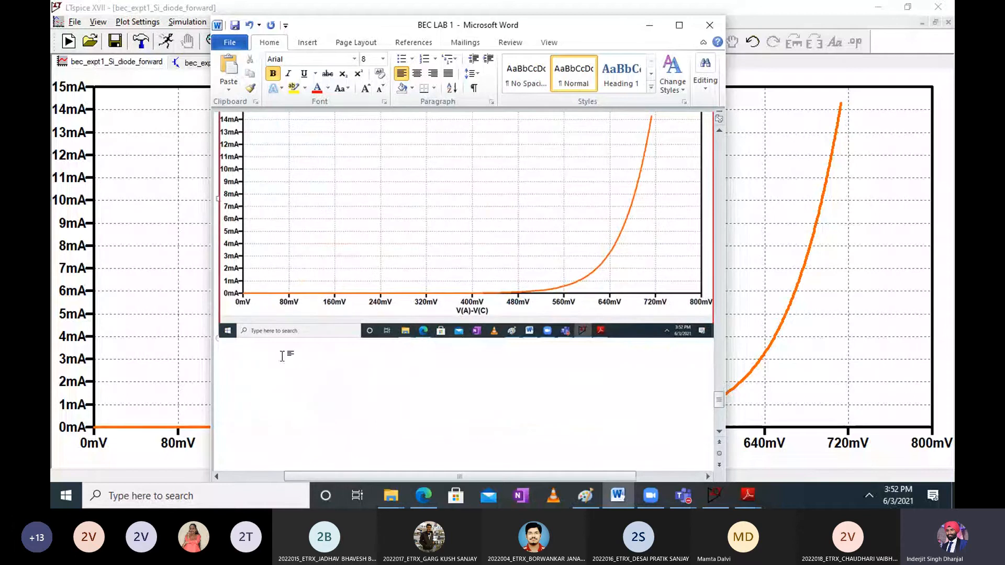
# Caption the pasted plot "Plot of Diode voltage Vs Diode current", highlight the caption in yellow, and return to LTspice
pyautogui.click(284, 337)
pyautogui.click(544, 350)
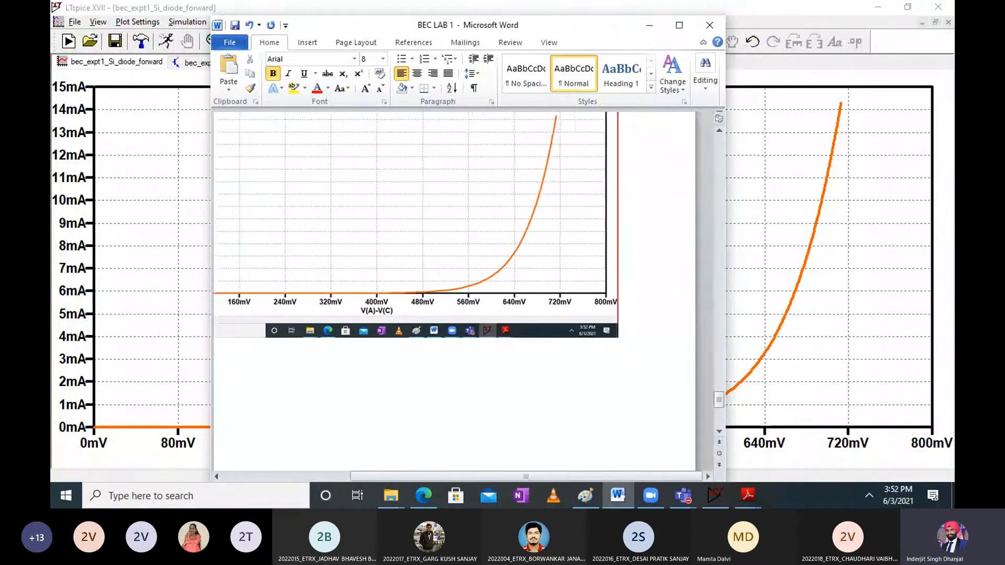
pyautogui.press('Return')
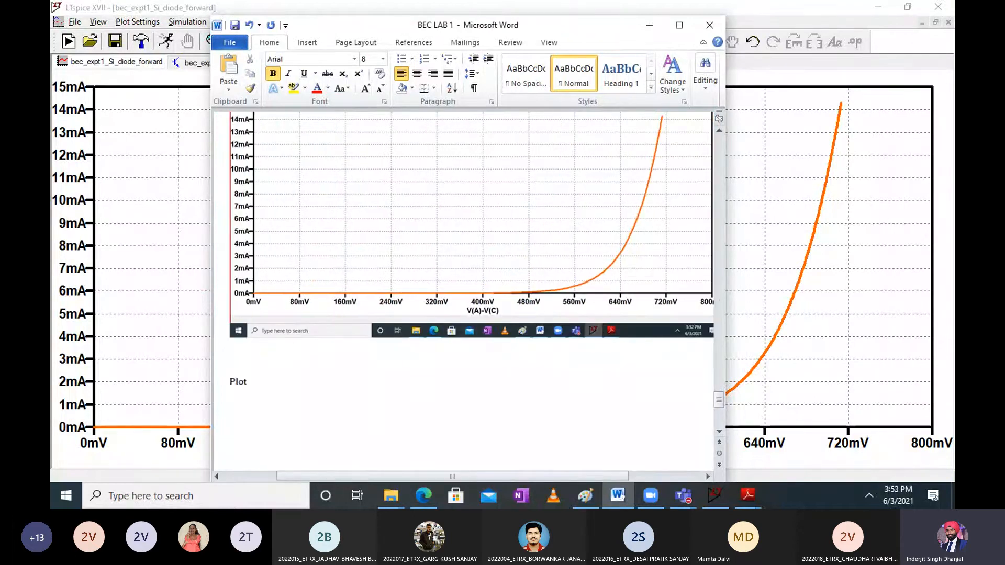
pyautogui.write('Plot of Diode voltage Vs Diode current')
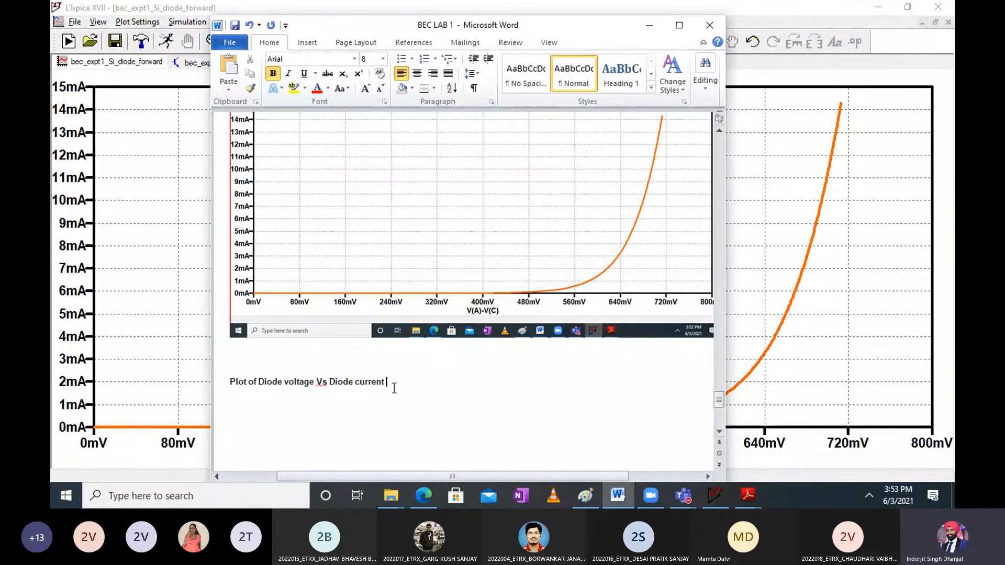
pyautogui.moveTo(388, 387); pyautogui.dragTo(224, 385)
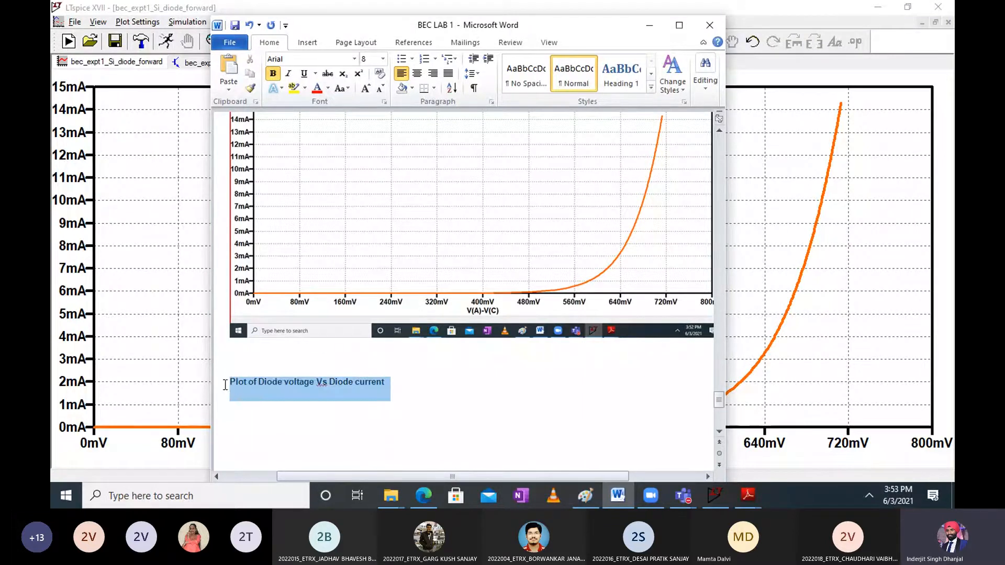
pyautogui.click(293, 89)
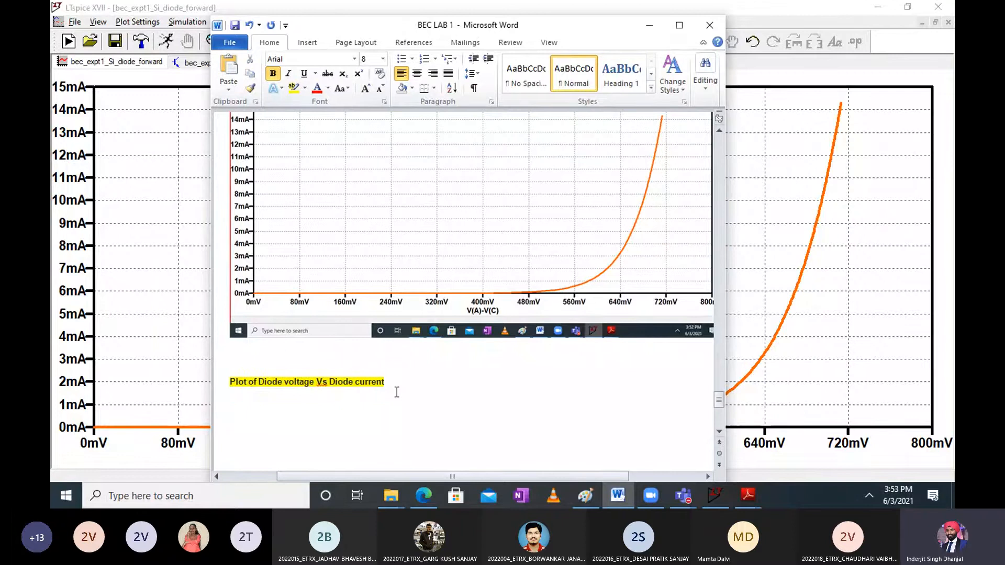
pyautogui.click(657, 28)
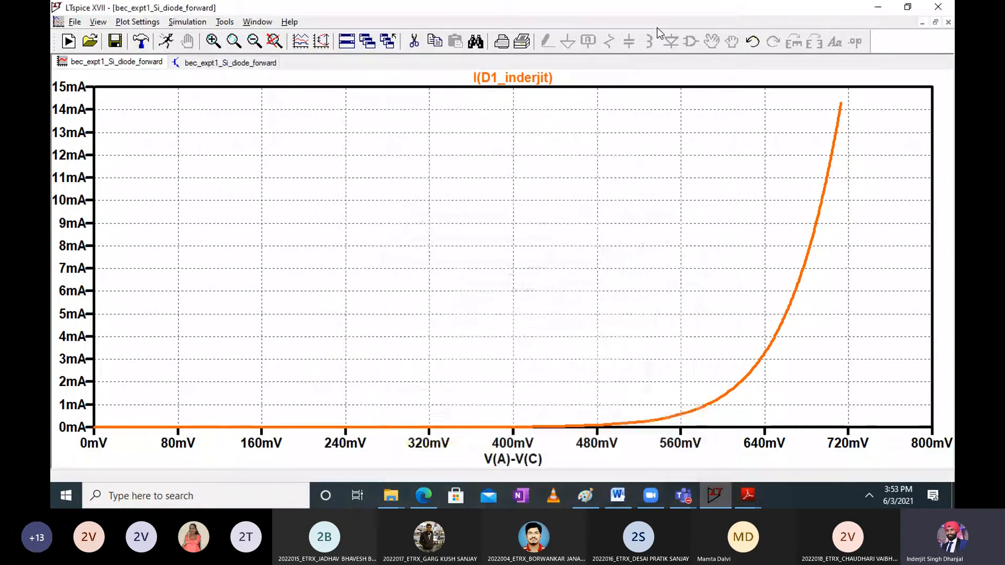
# Review the pasted diode voltage versus current plot and its caption in the Word report, and return to LTspice
pyautogui.click(618, 495)
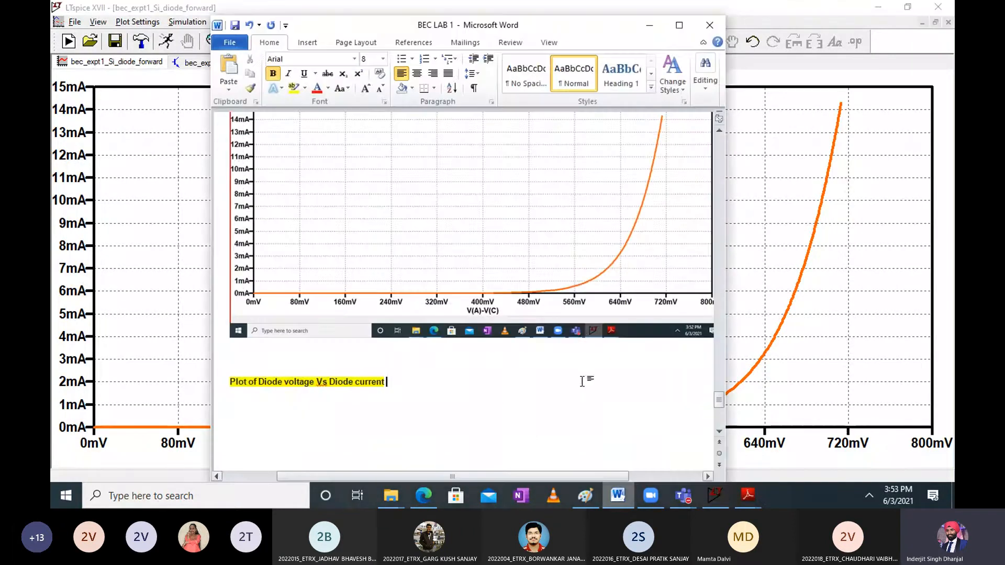
pyautogui.hscroll(3, 592, 303)
pyautogui.hscroll(-5, 591, 301)
pyautogui.scroll(3, 392, 361)
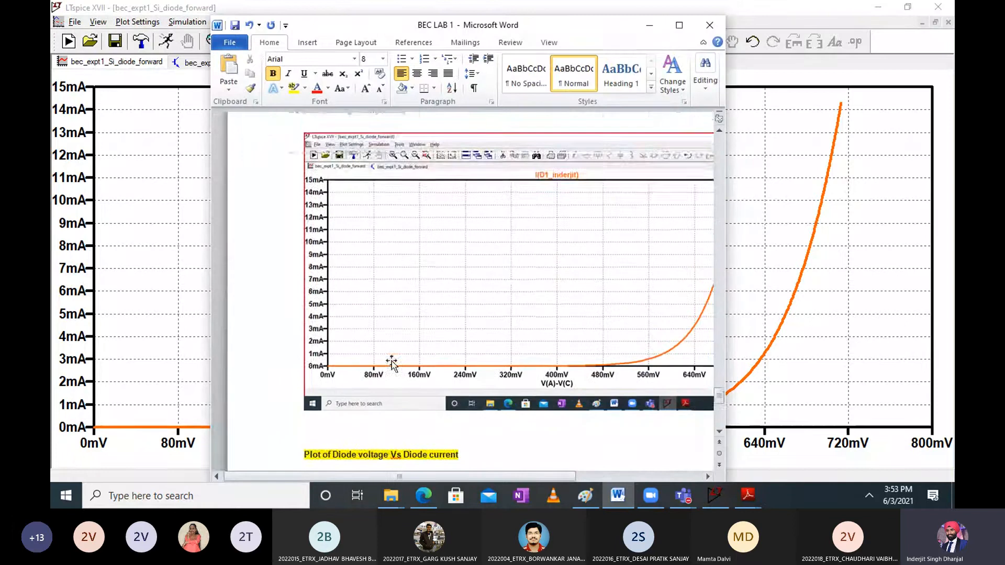
pyautogui.scroll(2, 392, 361)
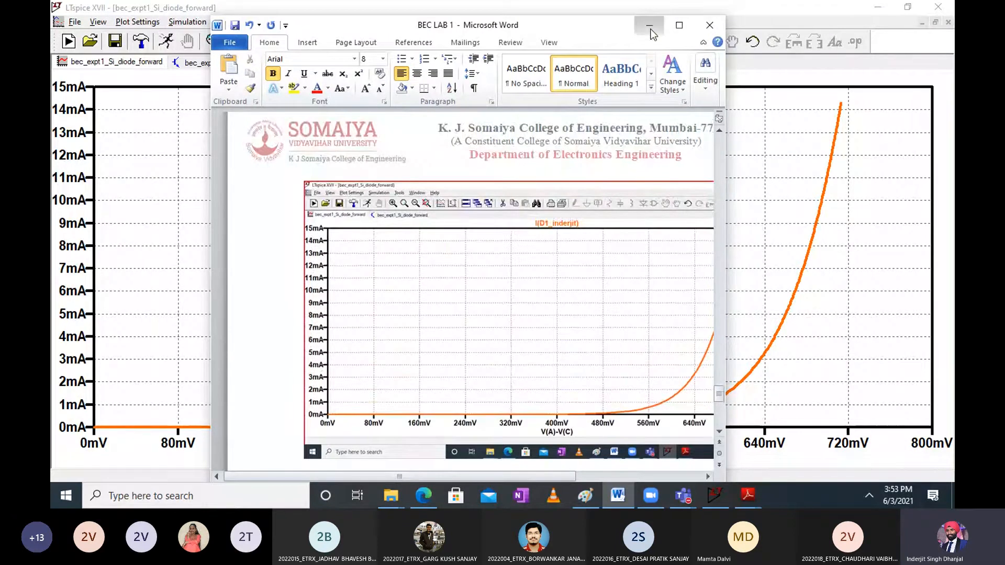
pyautogui.click(649, 26)
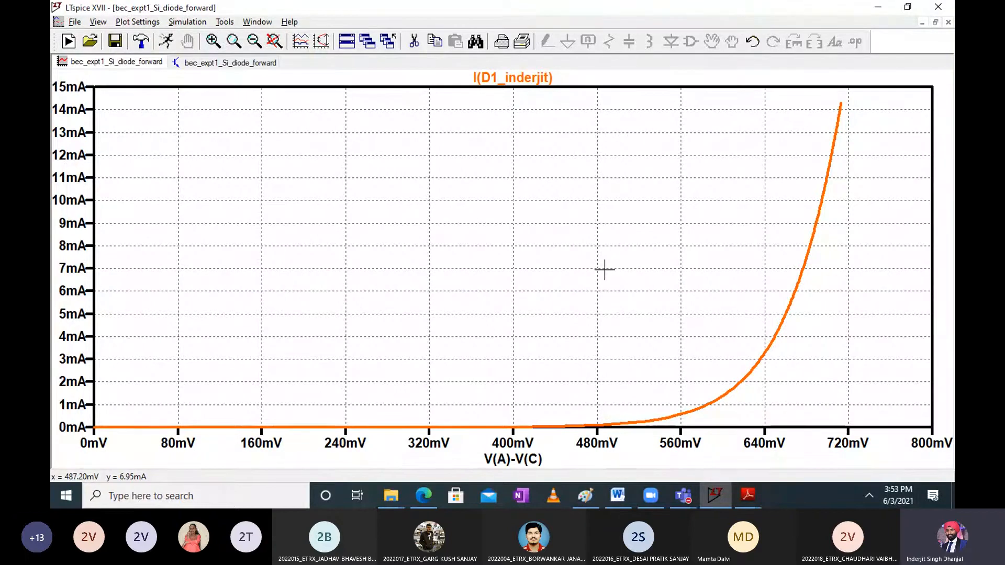
# Show the circuit schematic, place the Word report beside it, and find the report's Observation Table for the forward-biased Si diode
pyautogui.click(194, 63)
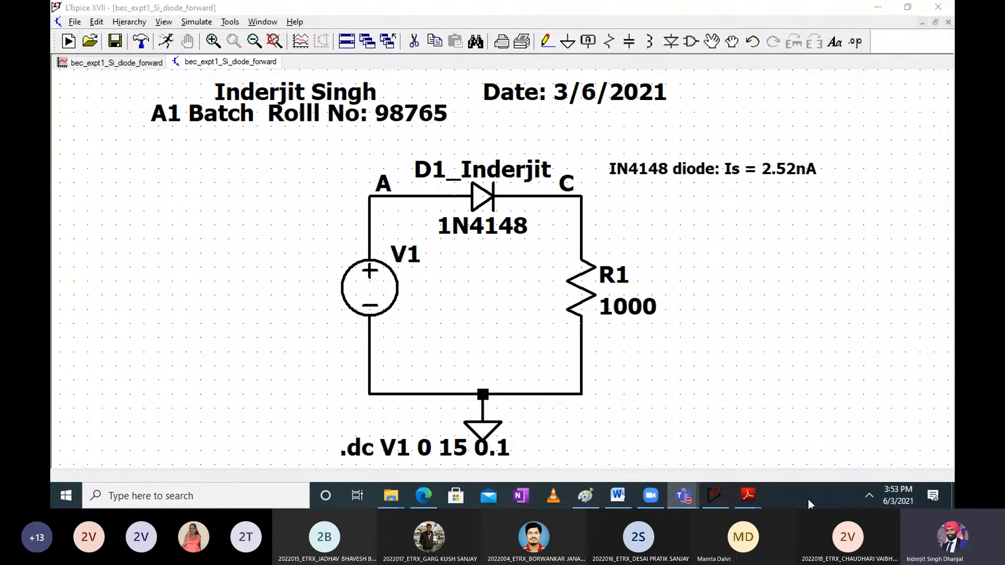
pyautogui.moveTo(594, 499)
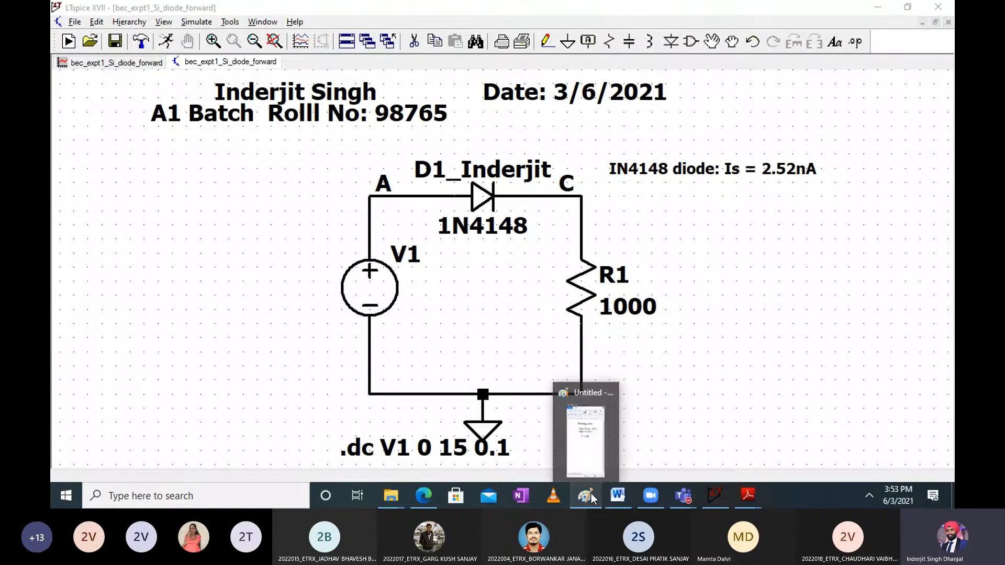
pyautogui.click(619, 496)
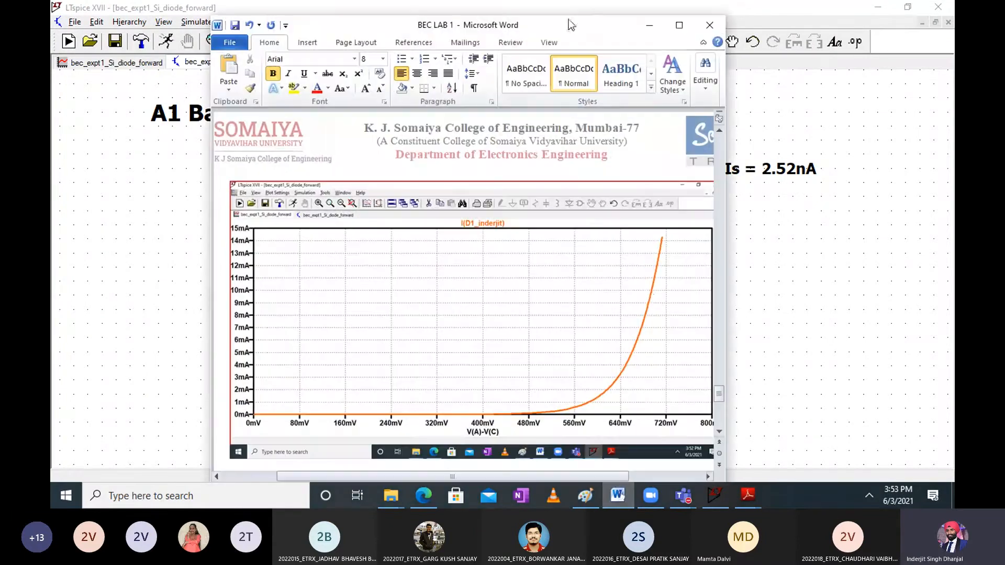
pyautogui.moveTo(570, 25); pyautogui.dragTo(892, 22)
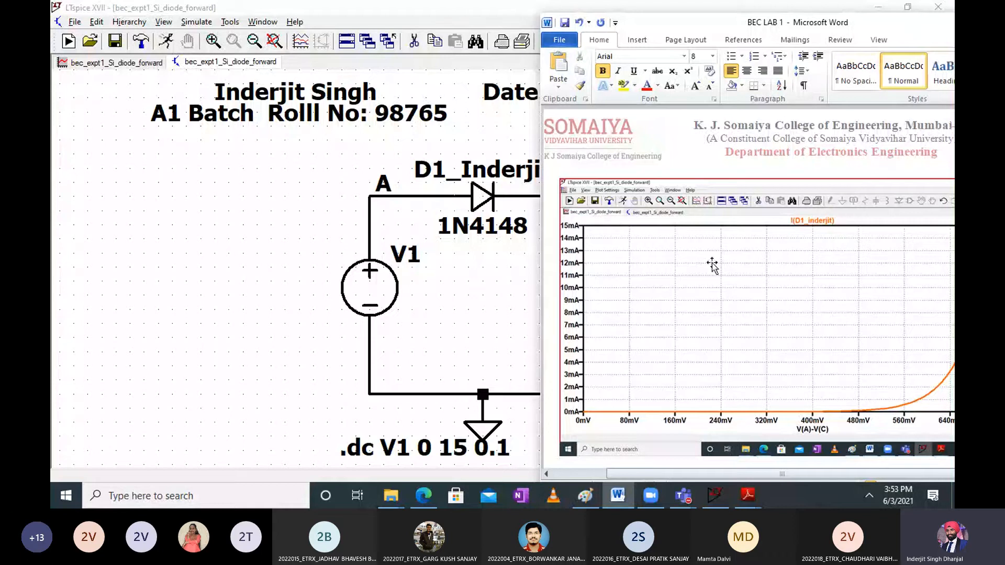
pyautogui.scroll(-15, 713, 263)
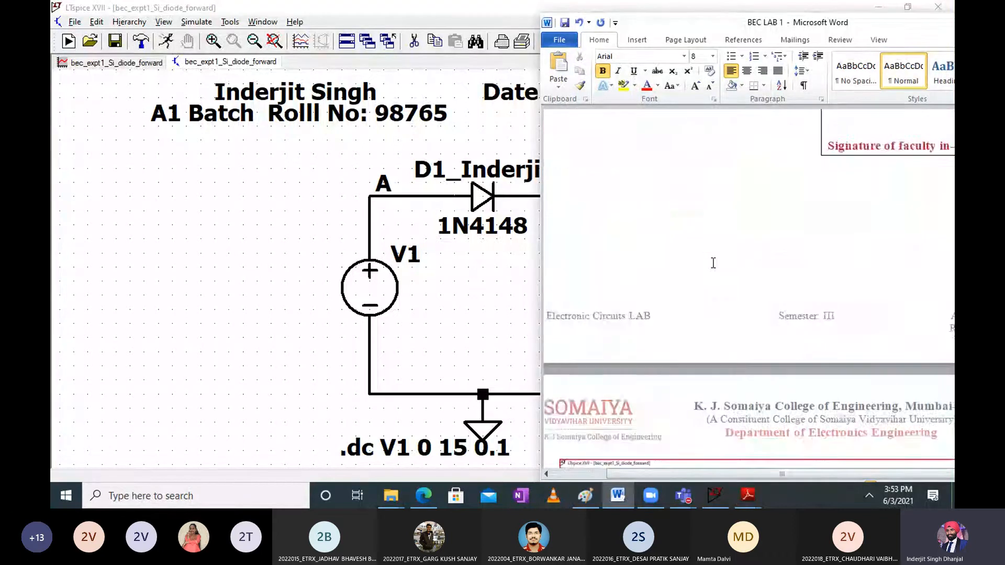
pyautogui.scroll(-3, 714, 263)
pyautogui.scroll(10, 714, 266)
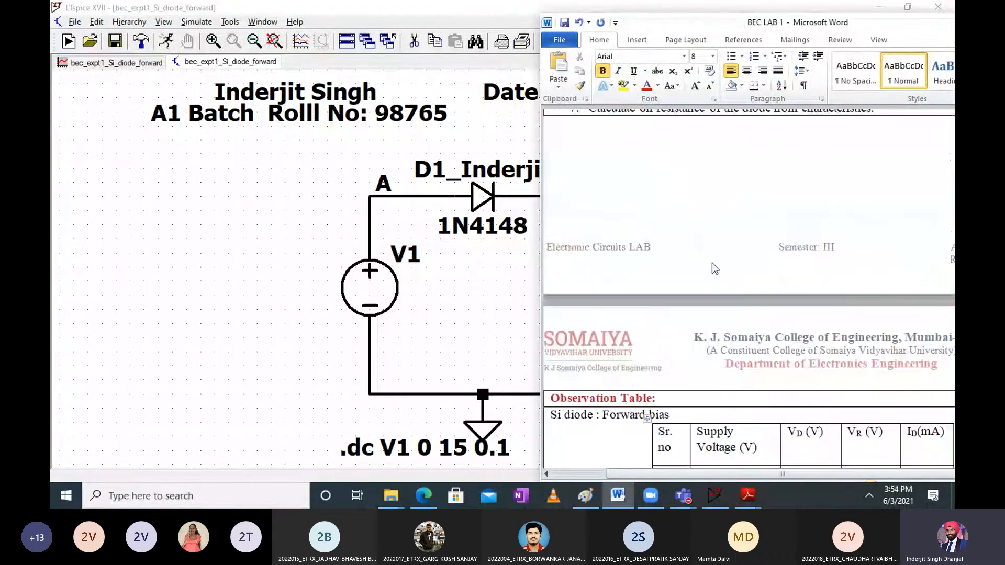
# Examine the columns of the Si diode forward-bias observation table, comparing them with the diode current plot in LTspice
pyautogui.scroll(-8, 715, 268)
pyautogui.hscroll(3, 788, 220)
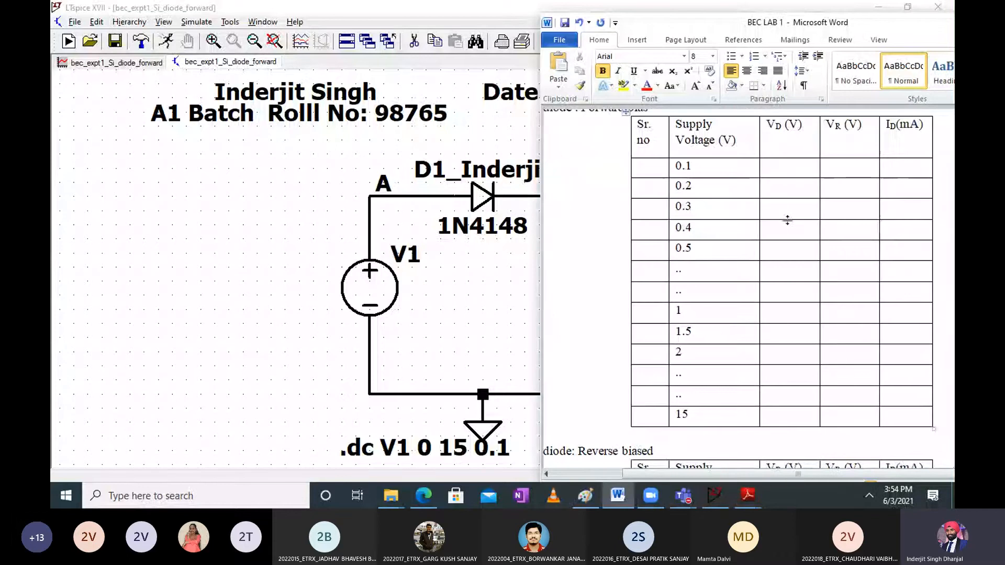
pyautogui.scroll(2, 787, 220)
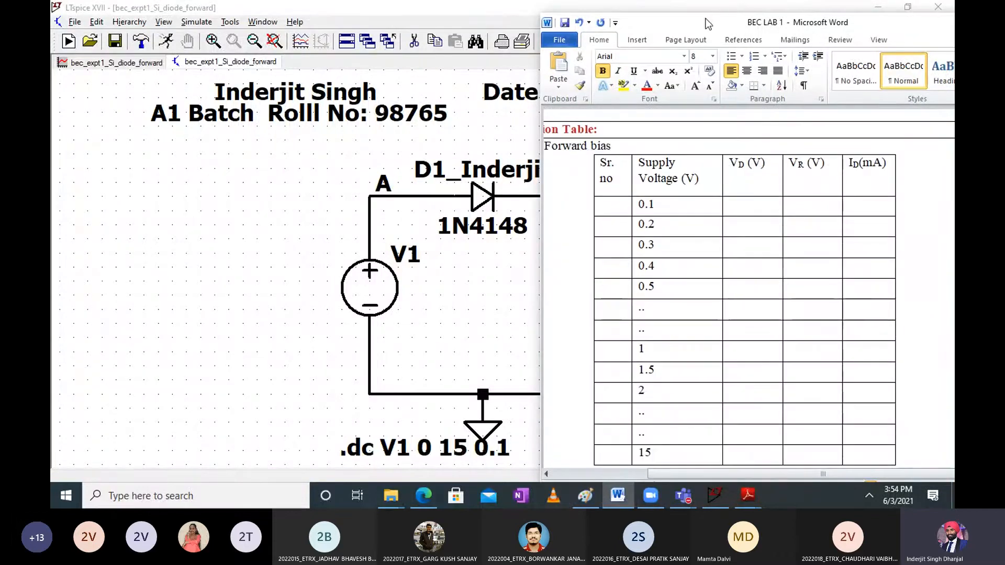
pyautogui.moveTo(708, 24); pyautogui.dragTo(737, 18)
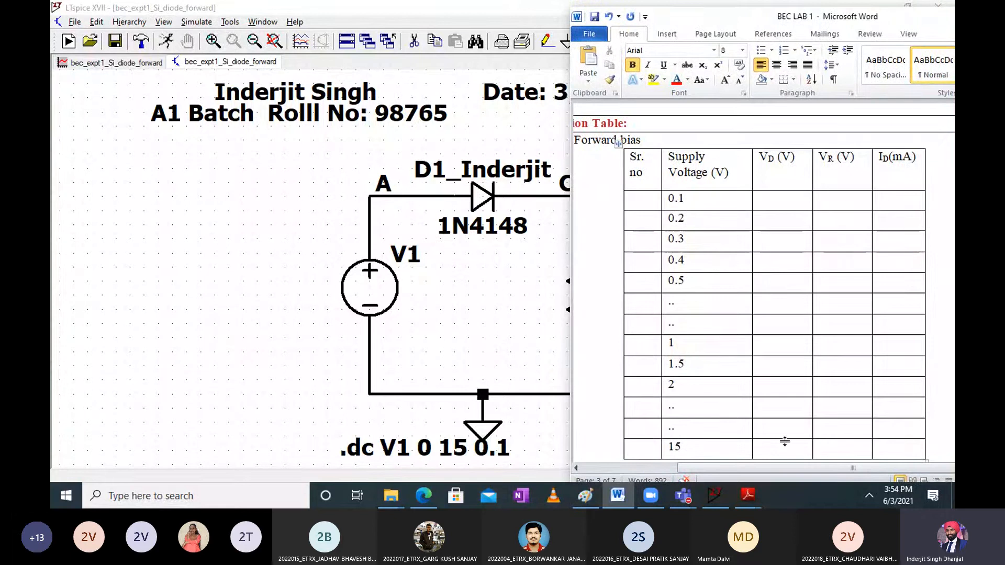
pyautogui.click(145, 67)
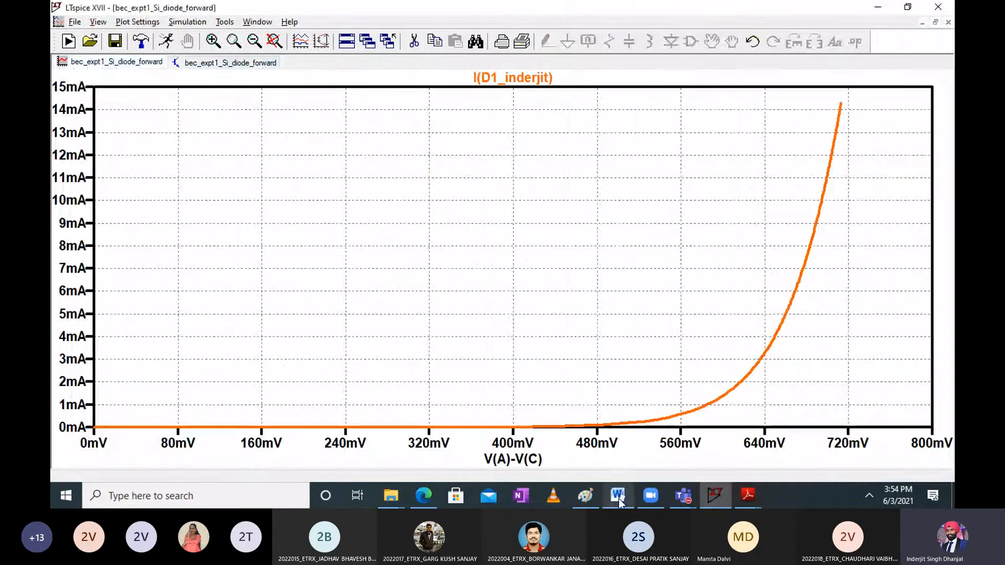
pyautogui.click(619, 499)
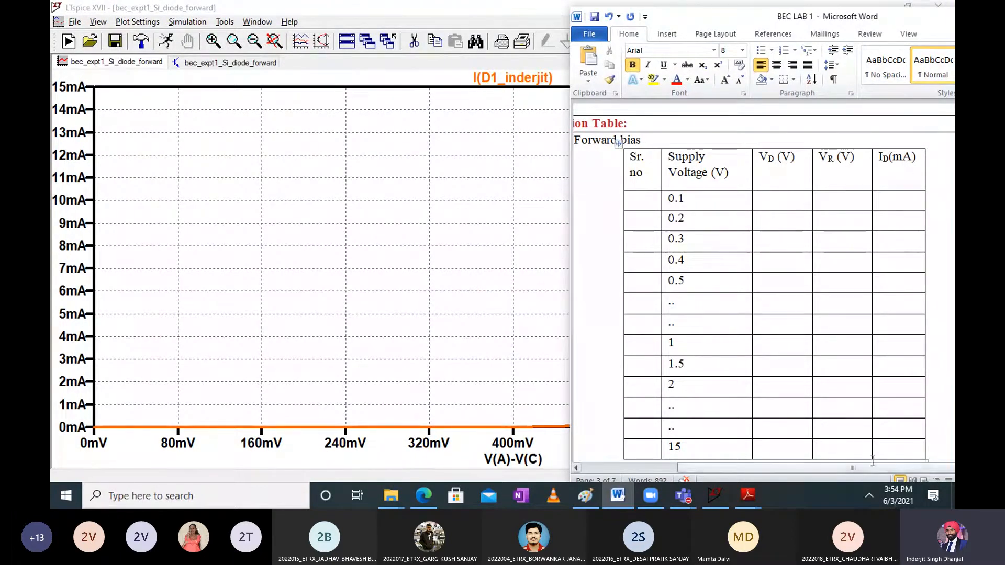
pyautogui.click(380, 260)
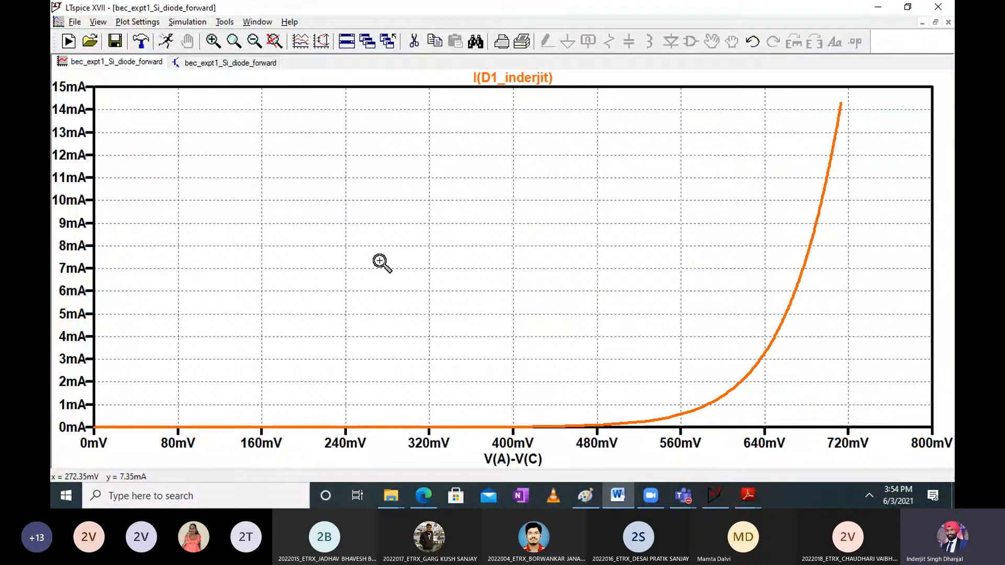
# Attach a cursor to the diode current trace and read voltage and current at several points along the curve
pyautogui.click(529, 78)
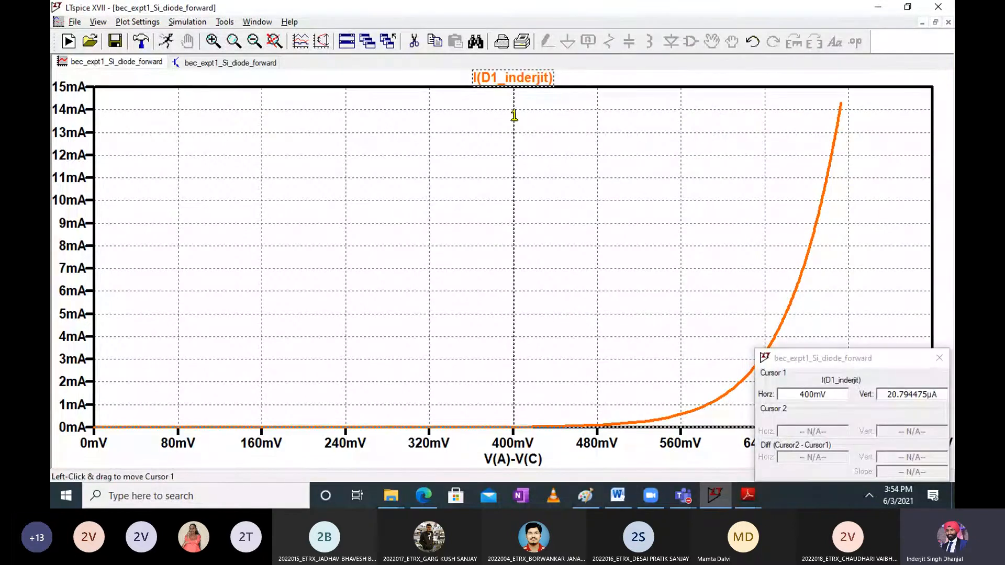
pyautogui.moveTo(513, 116); pyautogui.dragTo(509, 127)
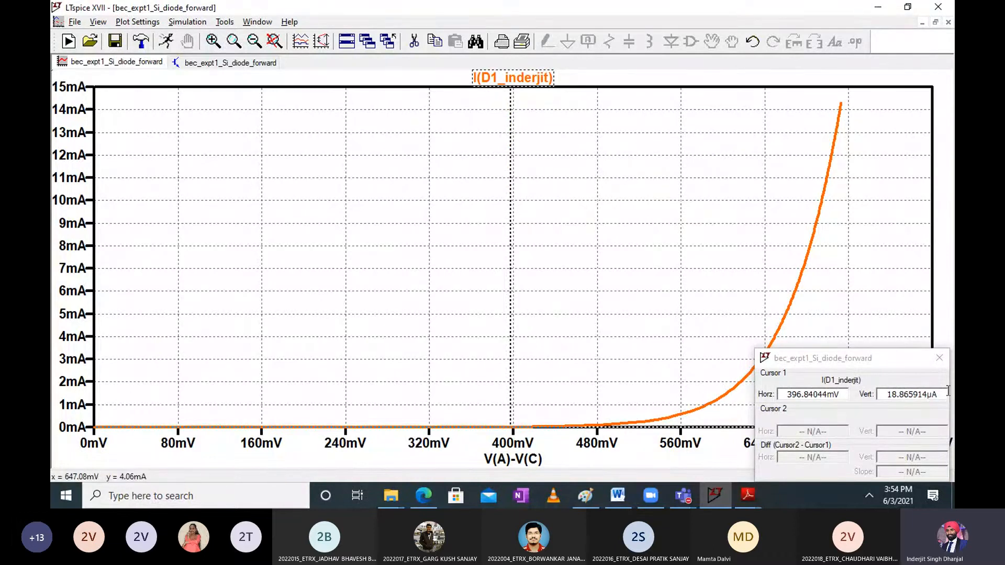
pyautogui.click(891, 395)
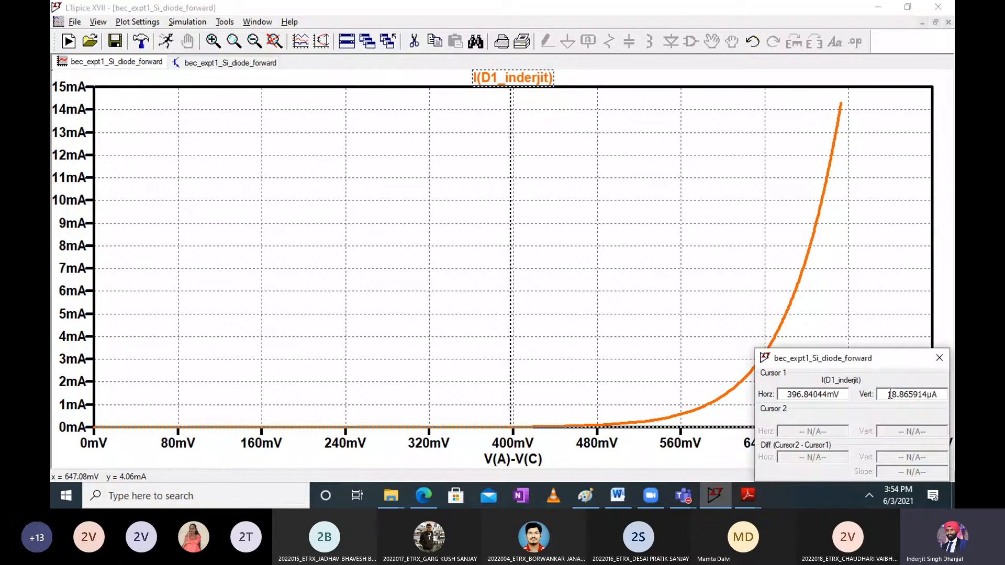
pyautogui.doubleClick(890, 395)
pyautogui.moveTo(840, 394); pyautogui.dragTo(789, 389)
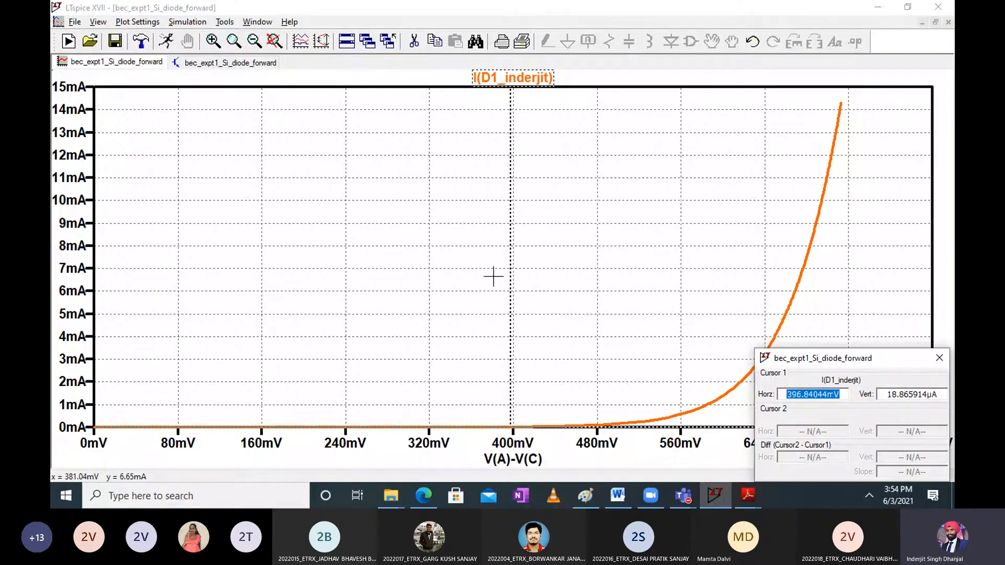
pyautogui.moveTo(511, 274); pyautogui.dragTo(826, 180)
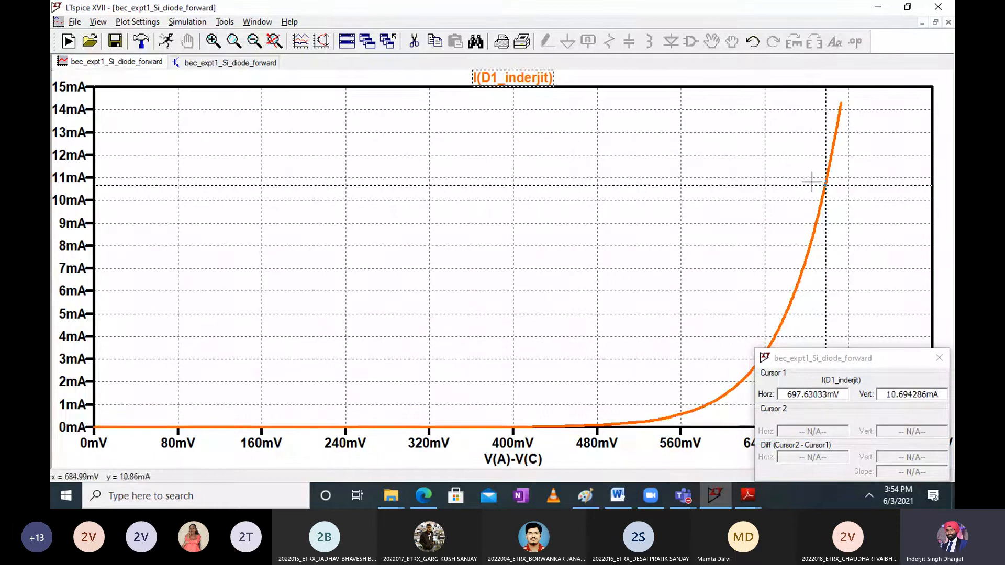
pyautogui.moveTo(826, 184); pyautogui.dragTo(540, 427)
# Highlight the ID(mA) and VD (V) headings of the forward-bias observation table in yellow in Word, and return to LTspice
pyautogui.click(621, 496)
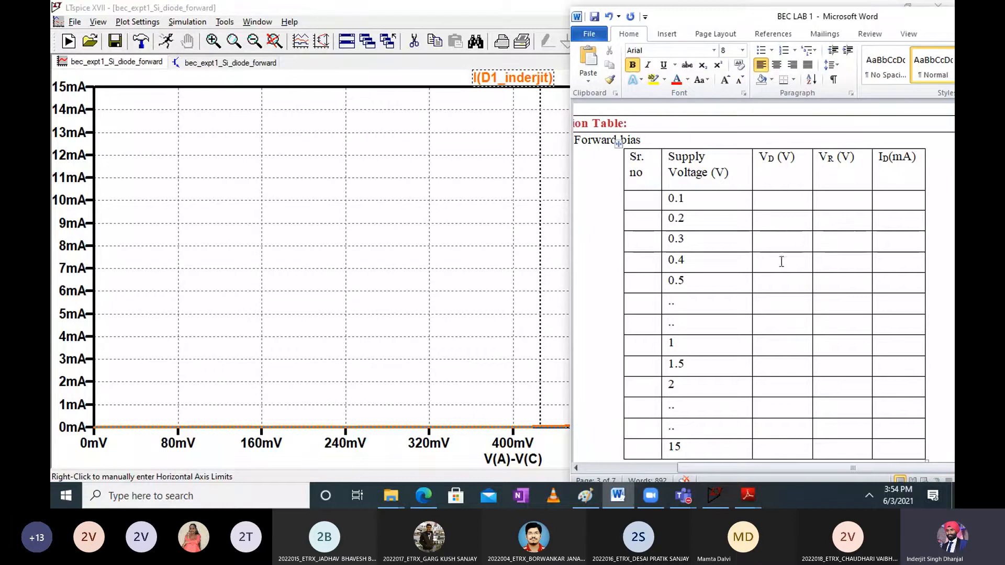
pyautogui.scroll(-1, 781, 261)
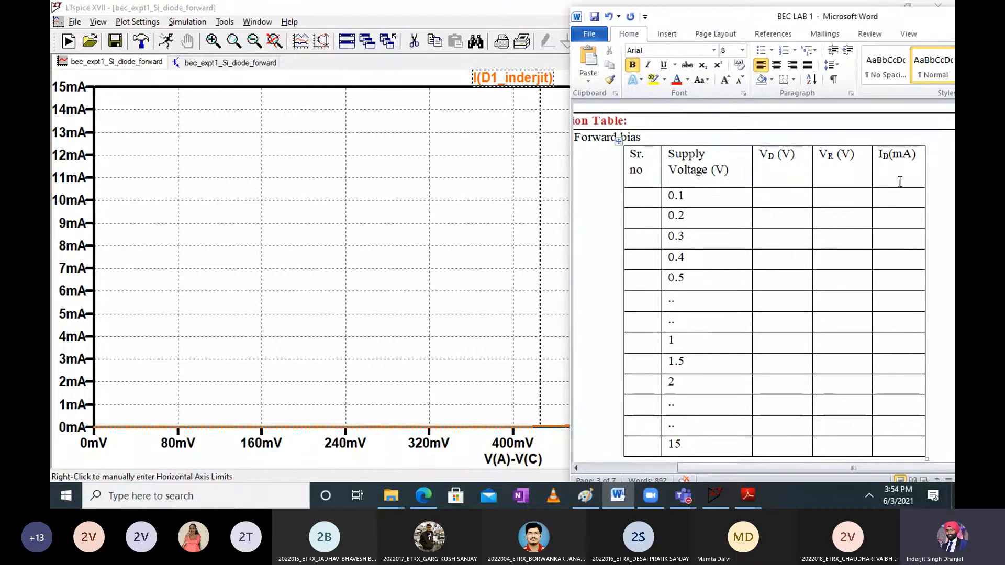
pyautogui.moveTo(917, 154); pyautogui.dragTo(879, 155)
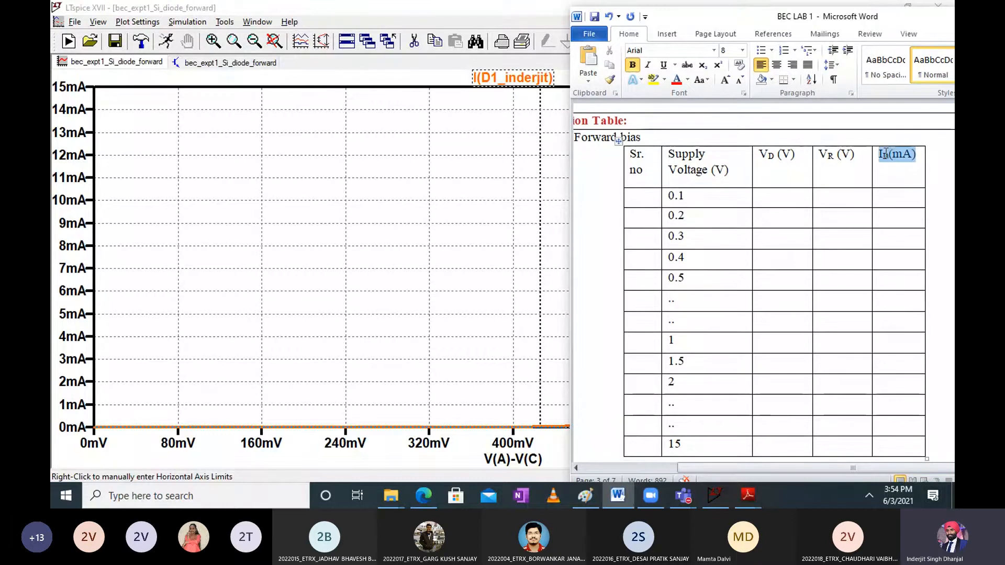
pyautogui.click(653, 79)
pyautogui.click(801, 157)
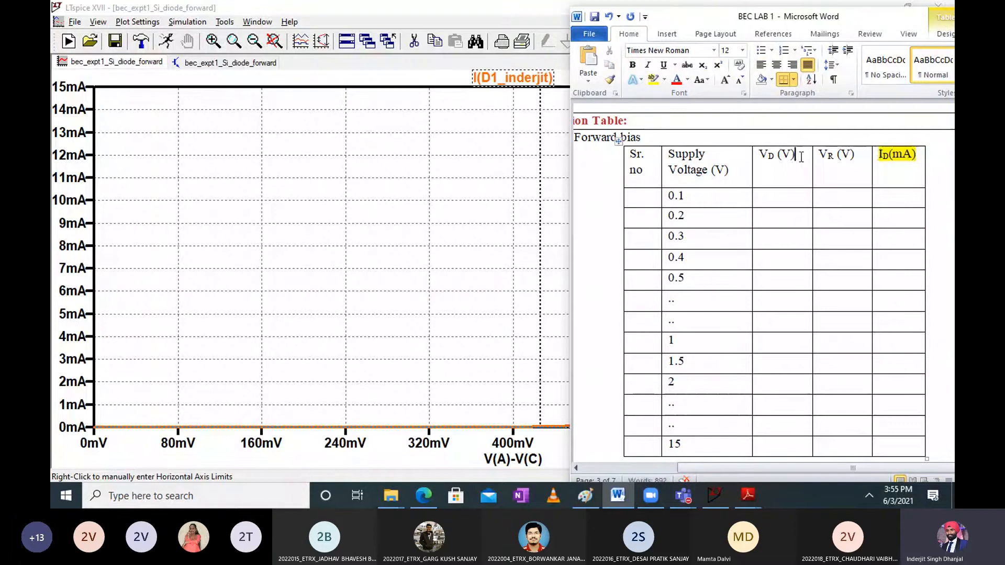
pyautogui.moveTo(801, 156); pyautogui.dragTo(759, 156)
pyautogui.click(653, 80)
pyautogui.click(454, 208)
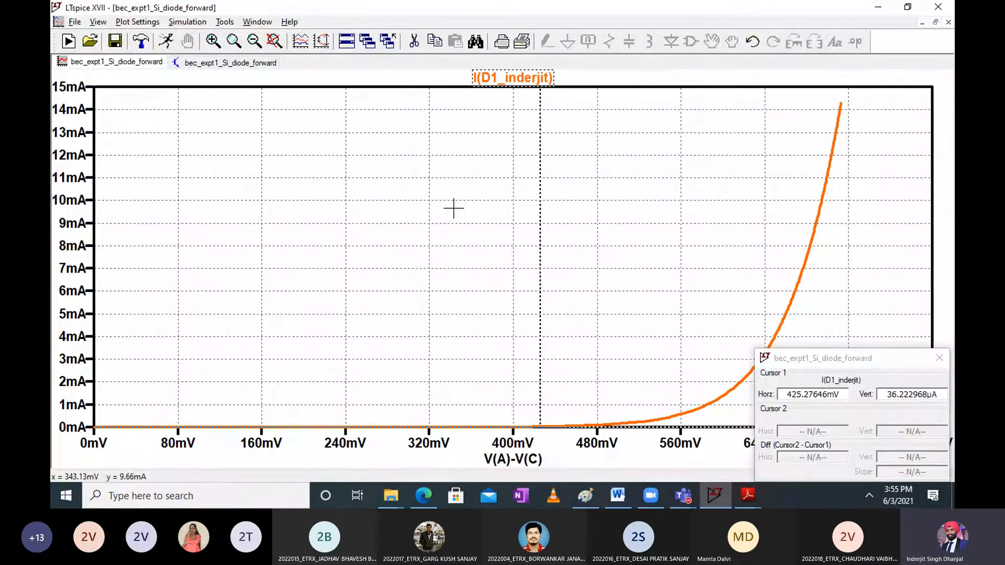
# Close the cursor readout and compare the diode voltage versus current plot with the report's observation table
pyautogui.click(940, 359)
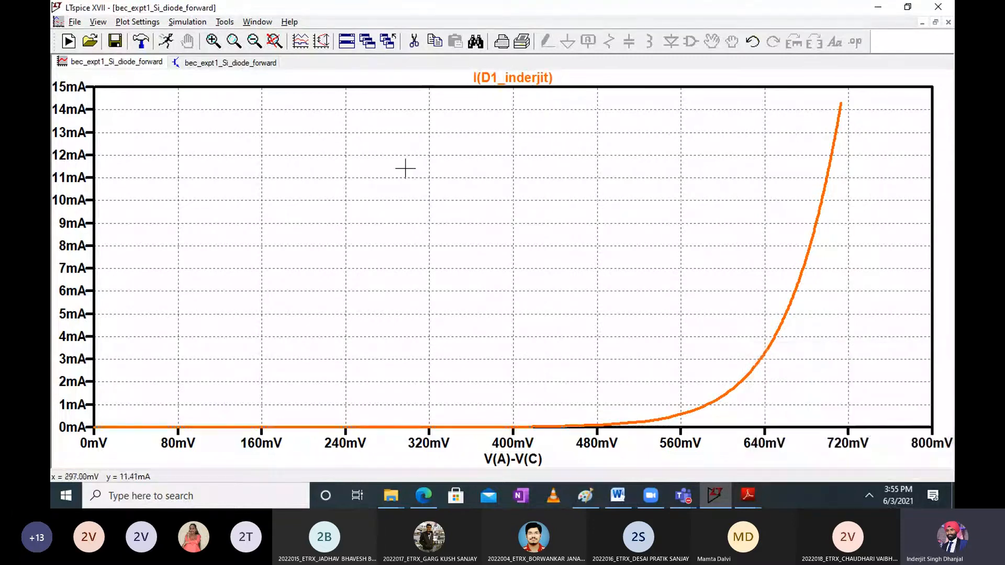
pyautogui.click(755, 498)
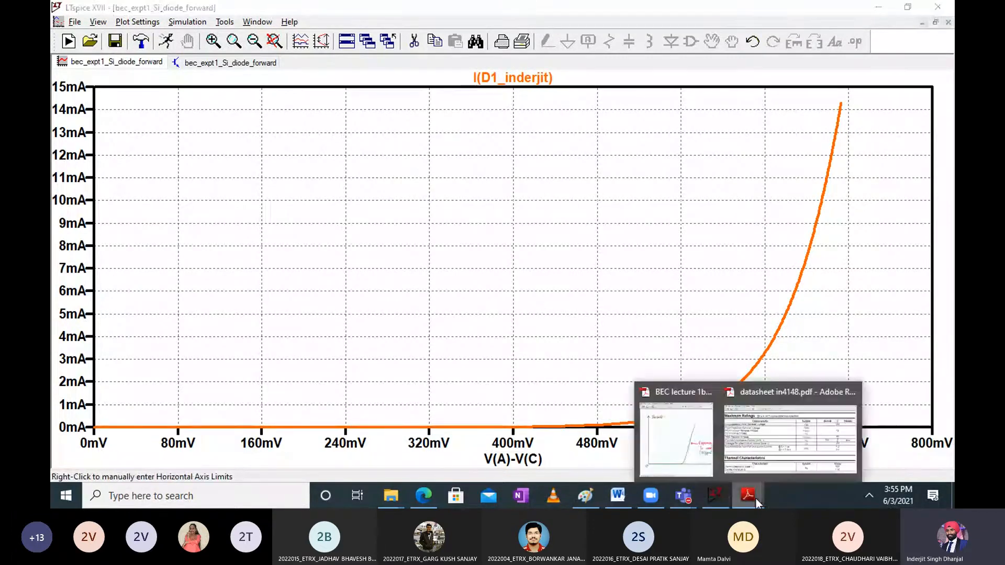
pyautogui.click(625, 491)
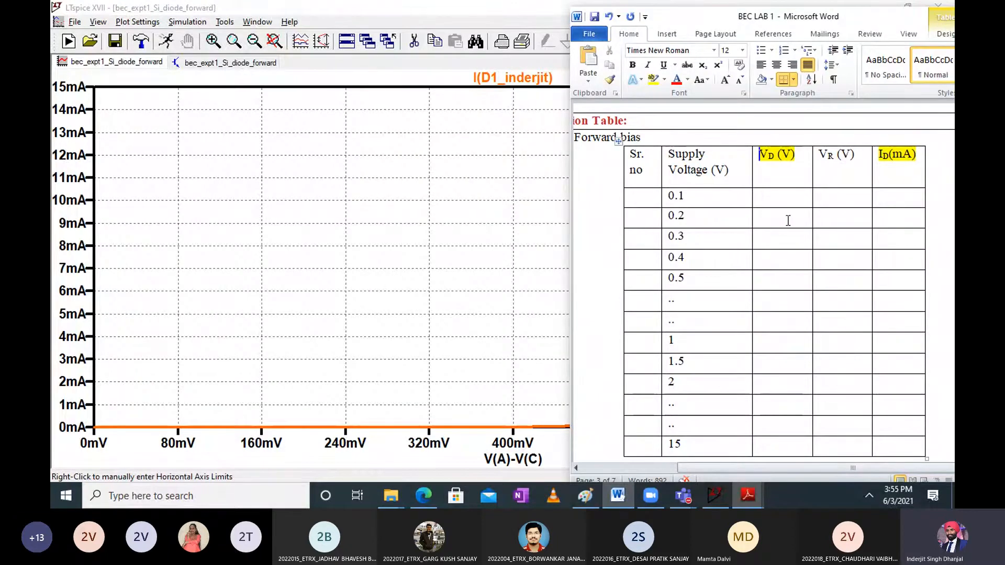
pyautogui.click(517, 227)
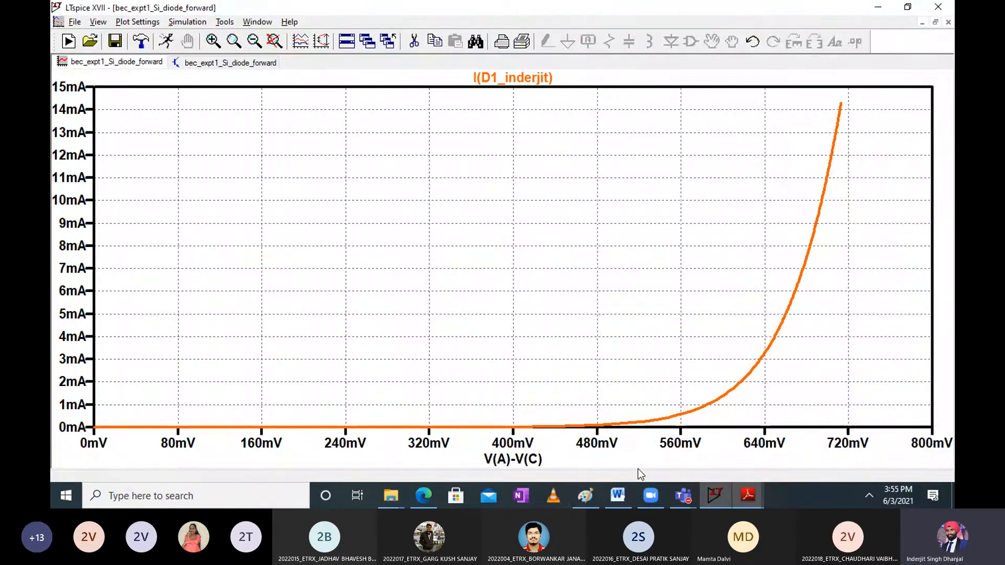
pyautogui.click(618, 495)
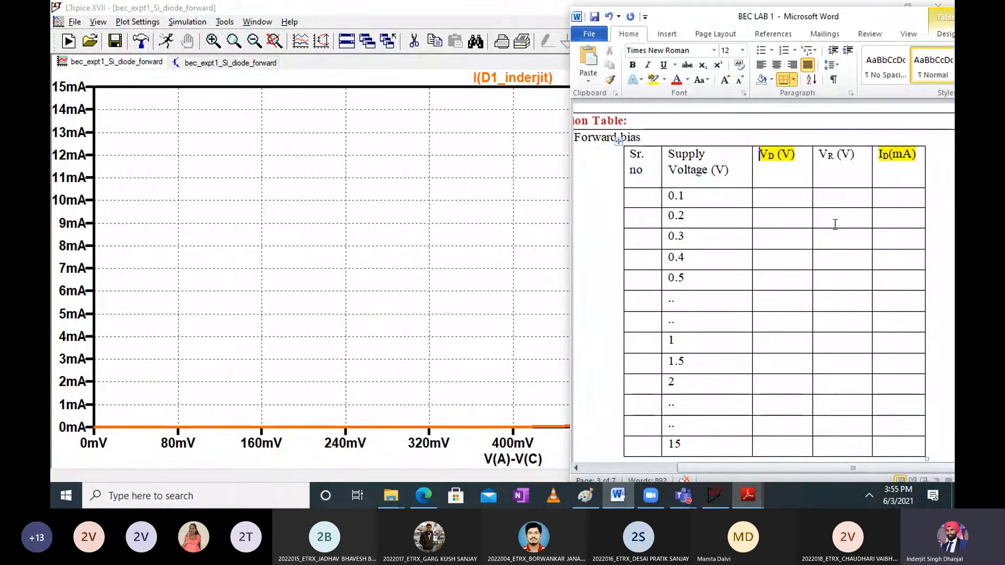
pyautogui.click(543, 225)
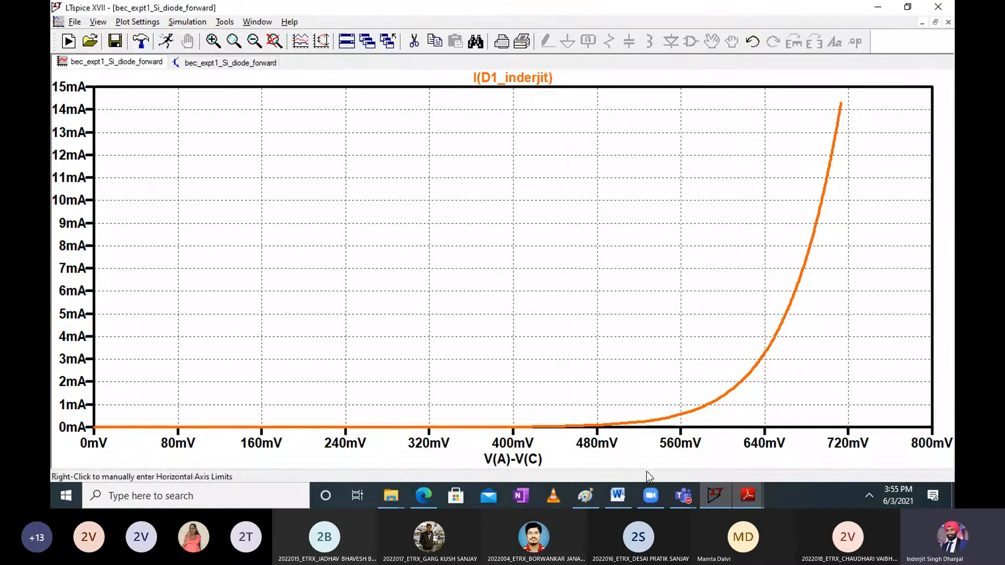
# Maximize the Word report, review its pasted plots of DC supply, VR1 and diode voltage against diode current, and return to LTspice
pyautogui.click(617, 496)
pyautogui.scroll(-10, 735, 304)
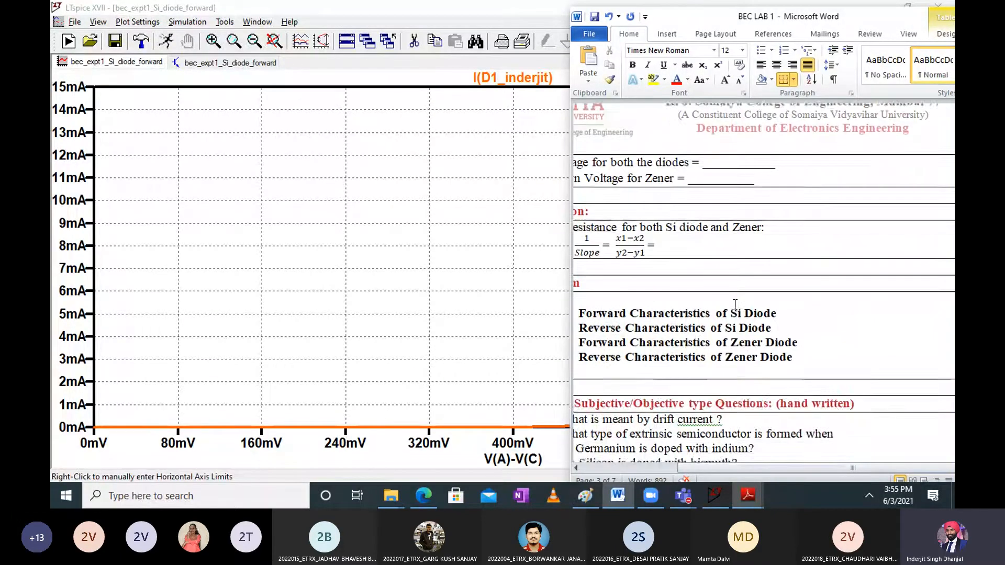
pyautogui.scroll(-10, 735, 304)
pyautogui.doubleClick(892, 9)
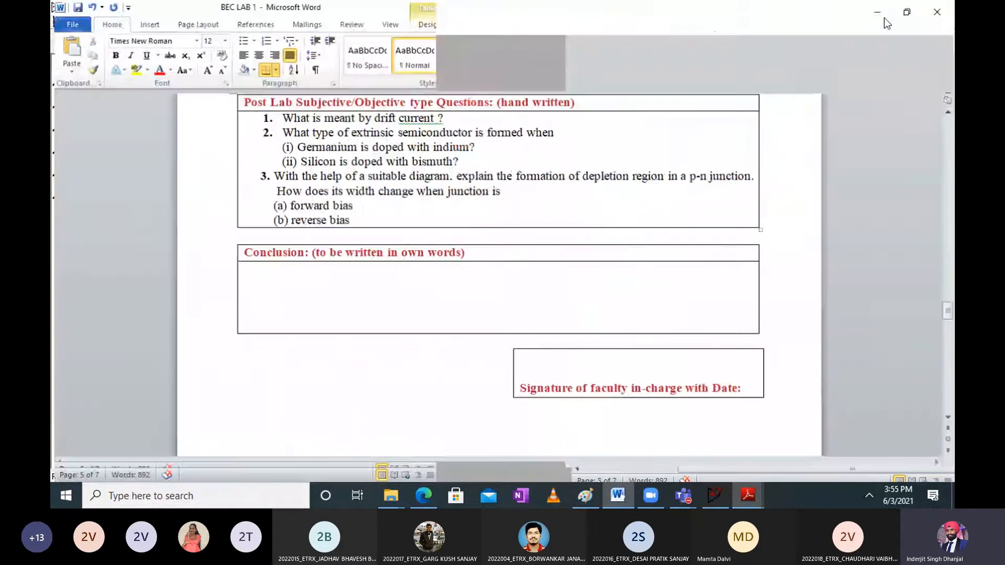
pyautogui.scroll(-3, 549, 294)
pyautogui.scroll(-12, 549, 294)
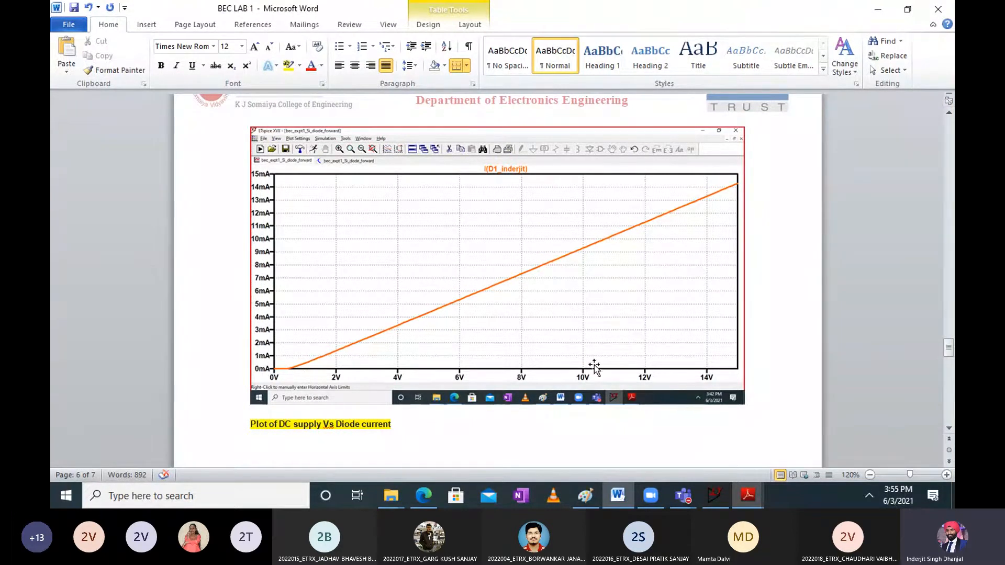
pyautogui.scroll(-10, 553, 316)
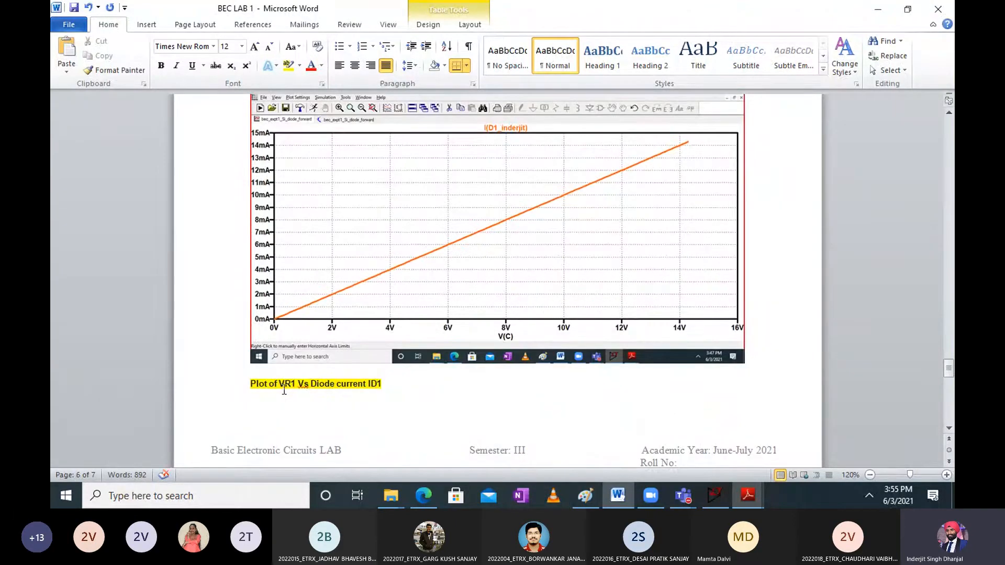
pyautogui.scroll(1, 333, 393)
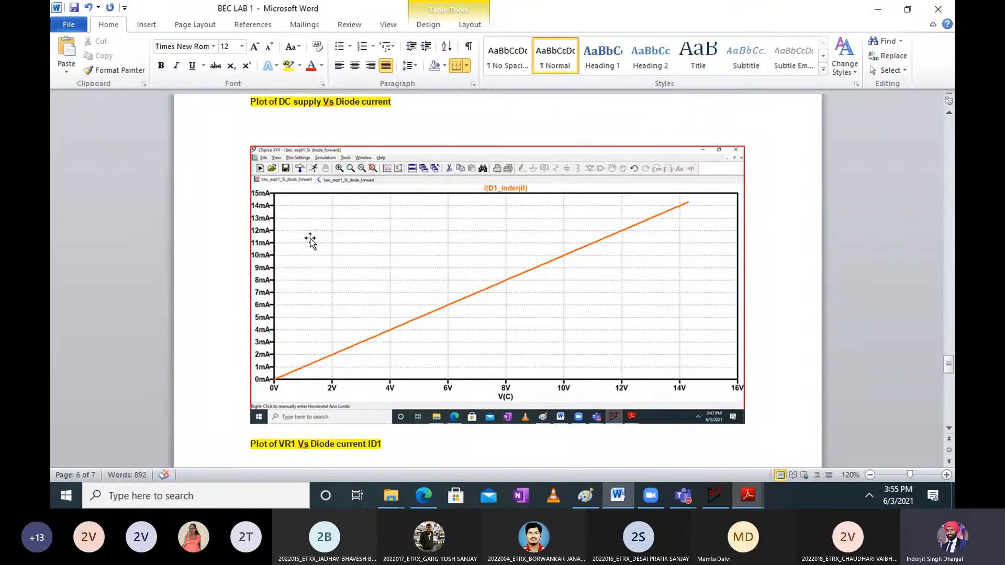
pyautogui.scroll(-10, 435, 285)
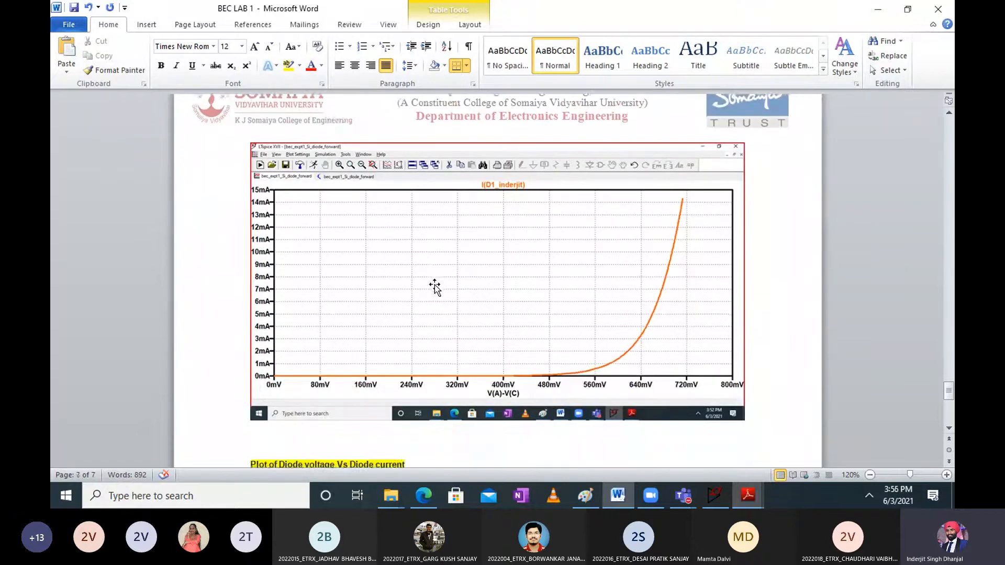
pyautogui.click(875, 15)
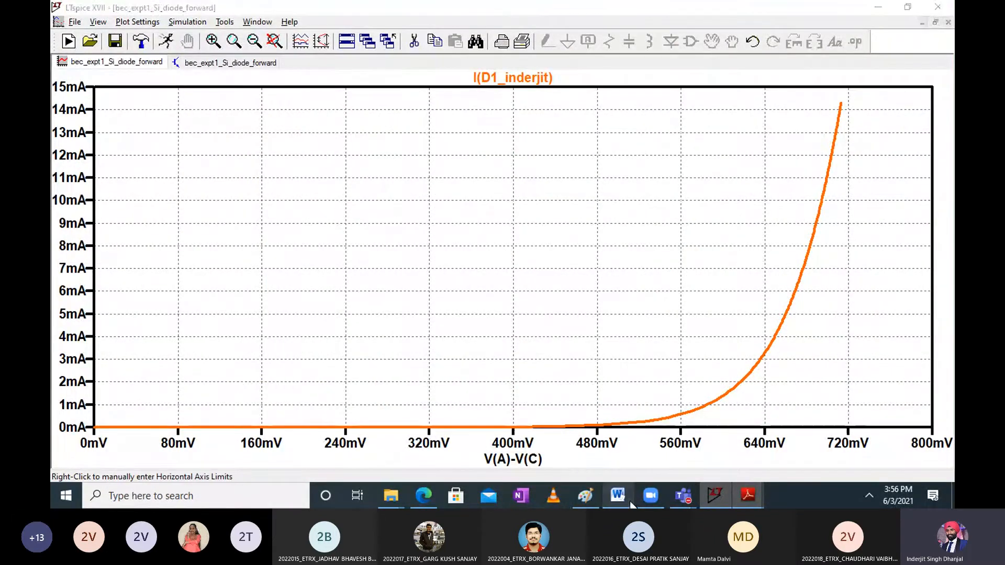
# Reopen the Word report, place it beside the plot, and find the forward-bias Observation Table with its highlighted columns
pyautogui.click(618, 496)
pyautogui.scroll(15, 541, 344)
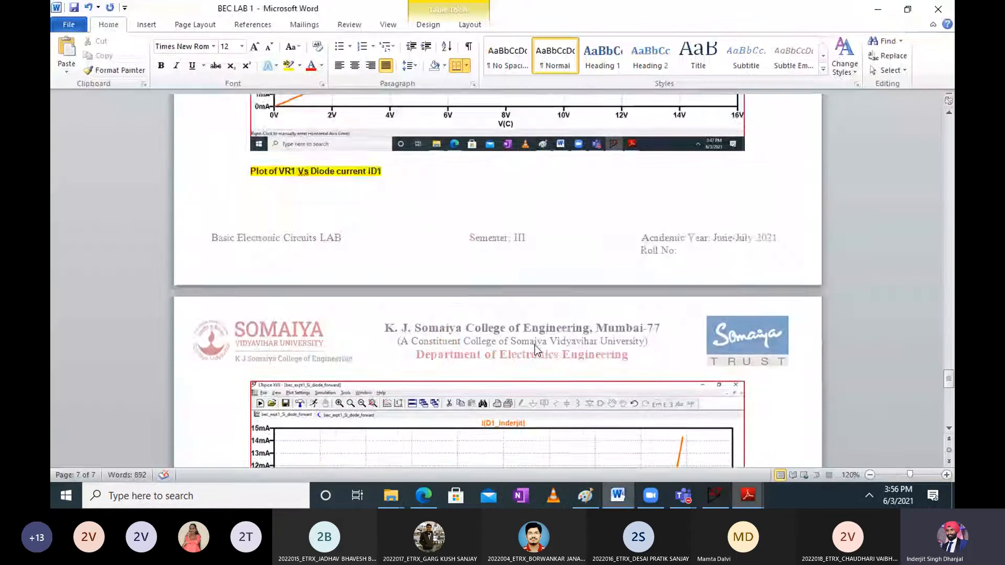
pyautogui.doubleClick(754, 10)
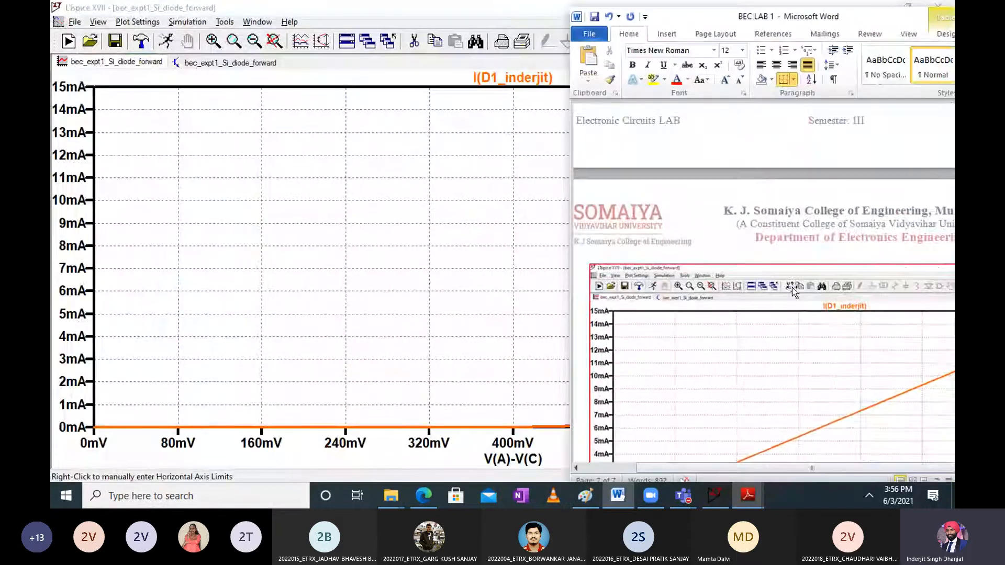
pyautogui.scroll(-10, 794, 288)
pyautogui.scroll(20, 793, 287)
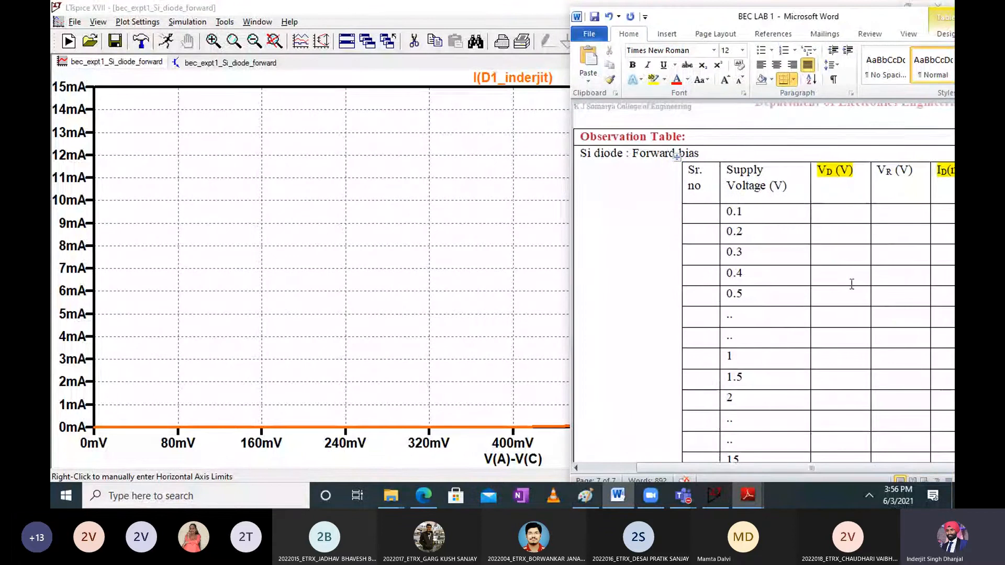
pyautogui.hscroll(3, 852, 284)
pyautogui.scroll(-1, 727, 206)
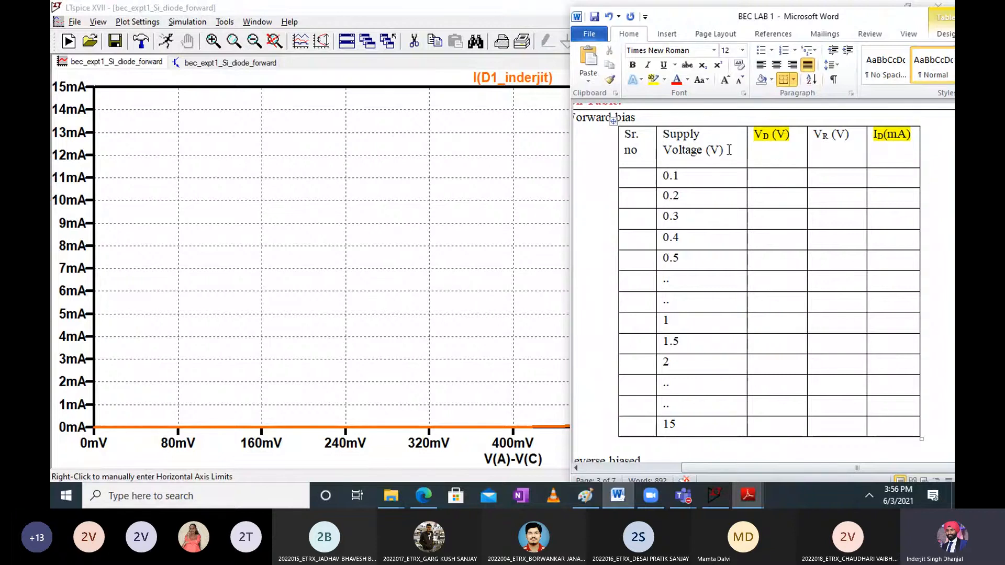
# Return to the LTspice plot, attach a cursor to the diode current trace, move it along the curve, and close the readout
pyautogui.click(496, 188)
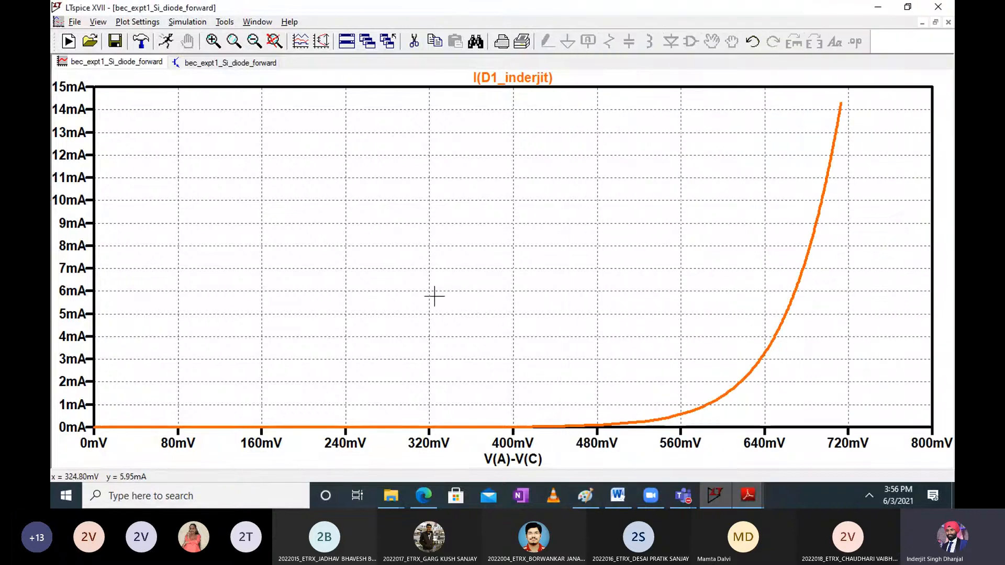
pyautogui.click(547, 77)
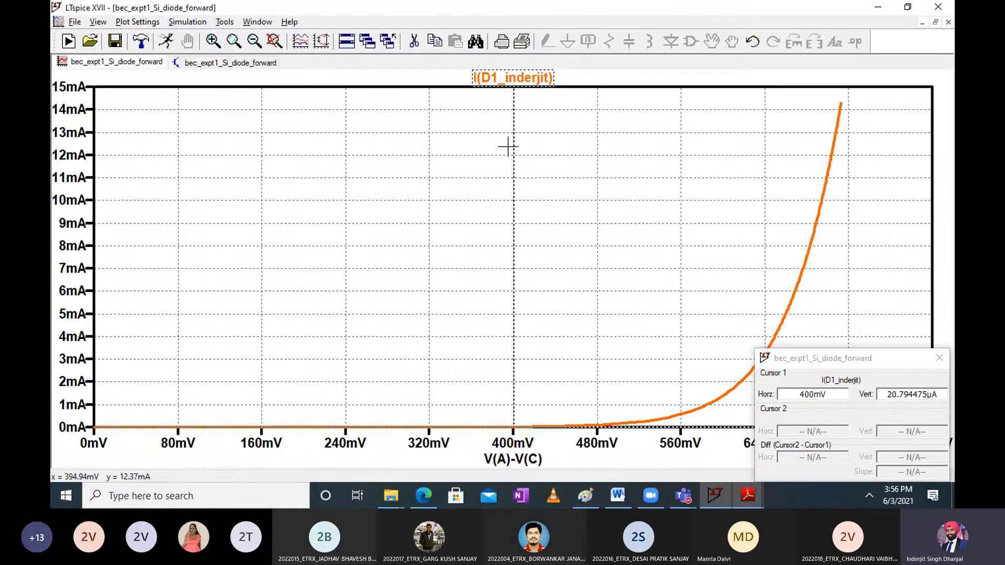
pyautogui.moveTo(508, 147); pyautogui.dragTo(657, 212)
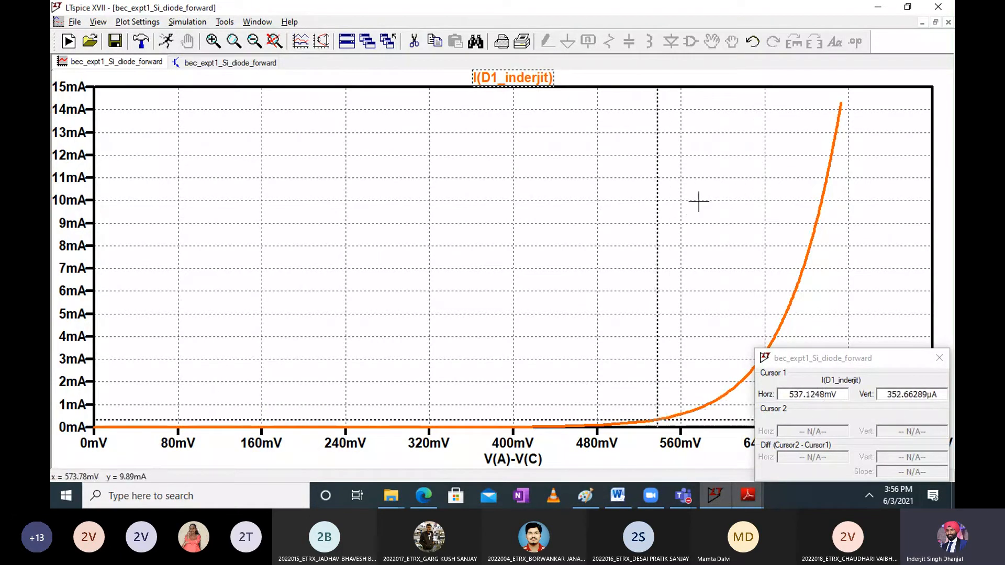
pyautogui.click(940, 358)
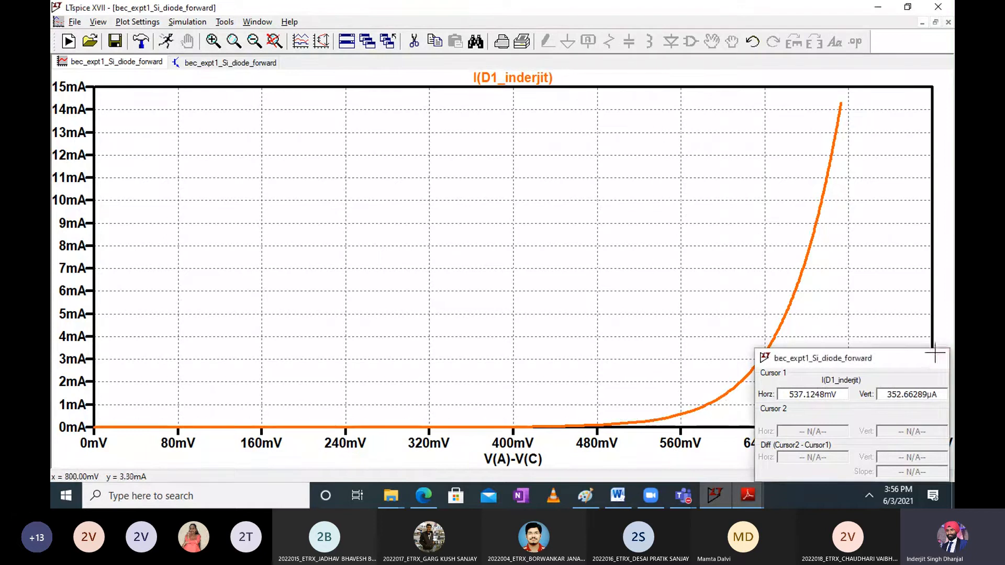
# Open the diode circuit schematic in LTspice and compare it with the forward-bias observation table in the Word report
pyautogui.click(225, 63)
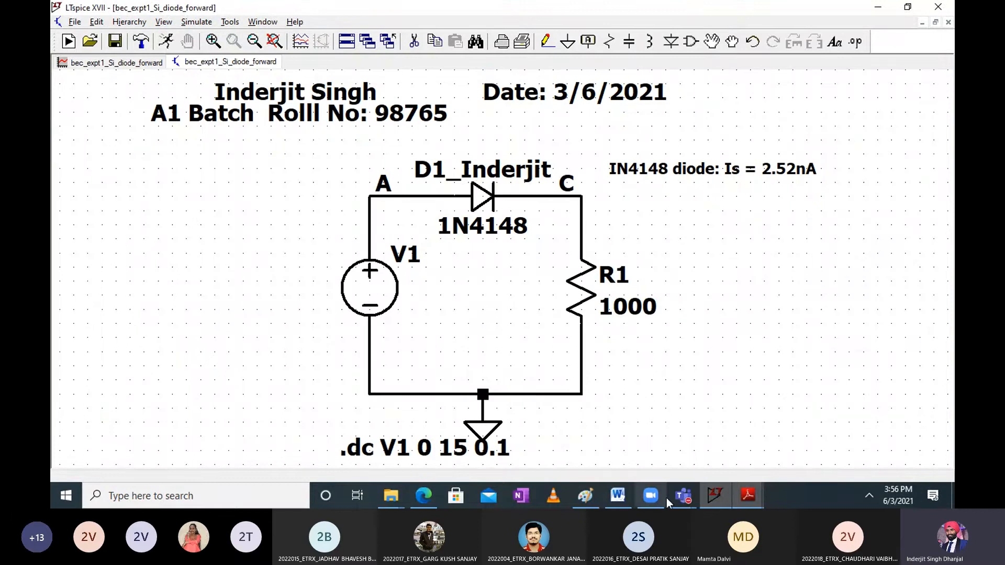
pyautogui.click(683, 496)
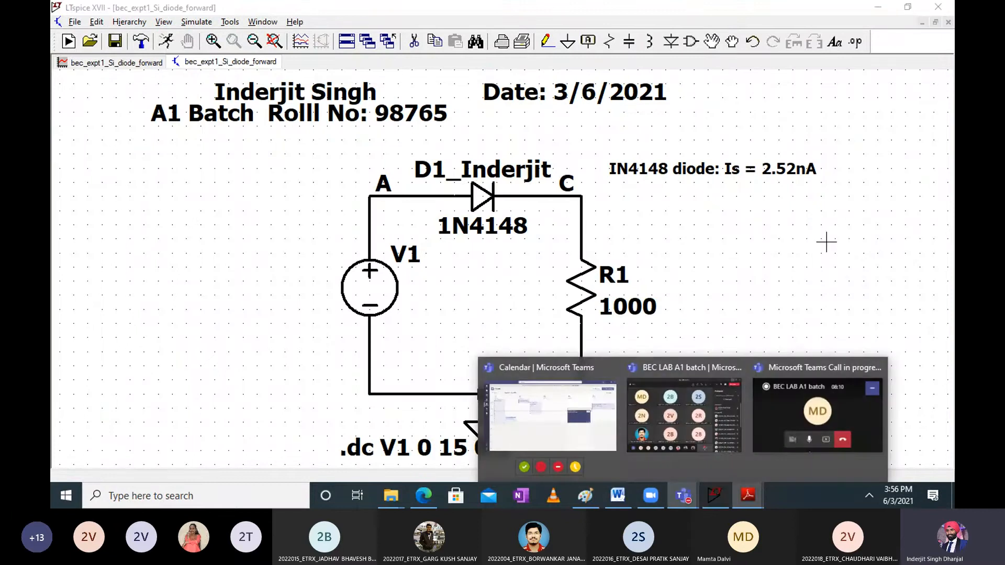
pyautogui.click(731, 269)
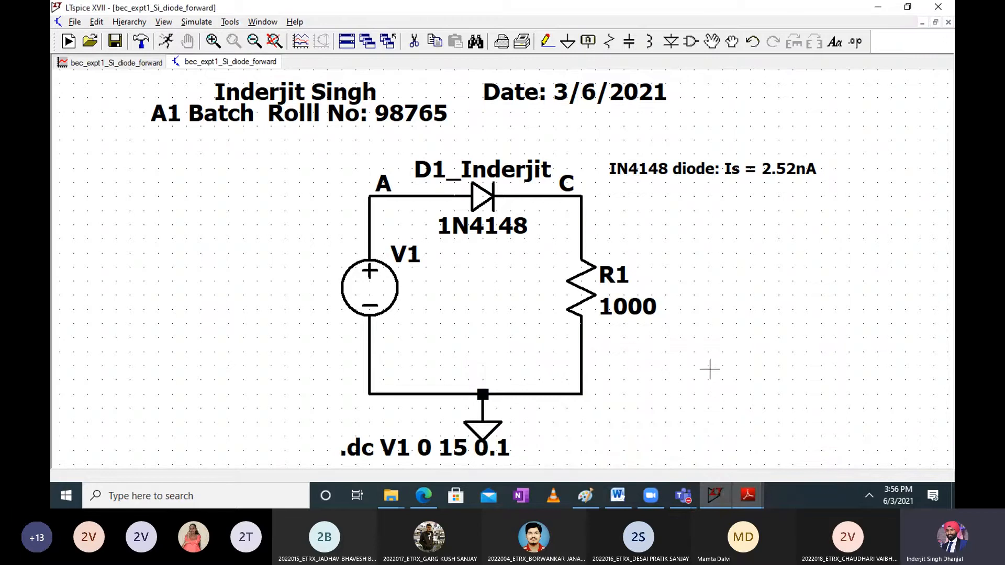
pyautogui.click(617, 496)
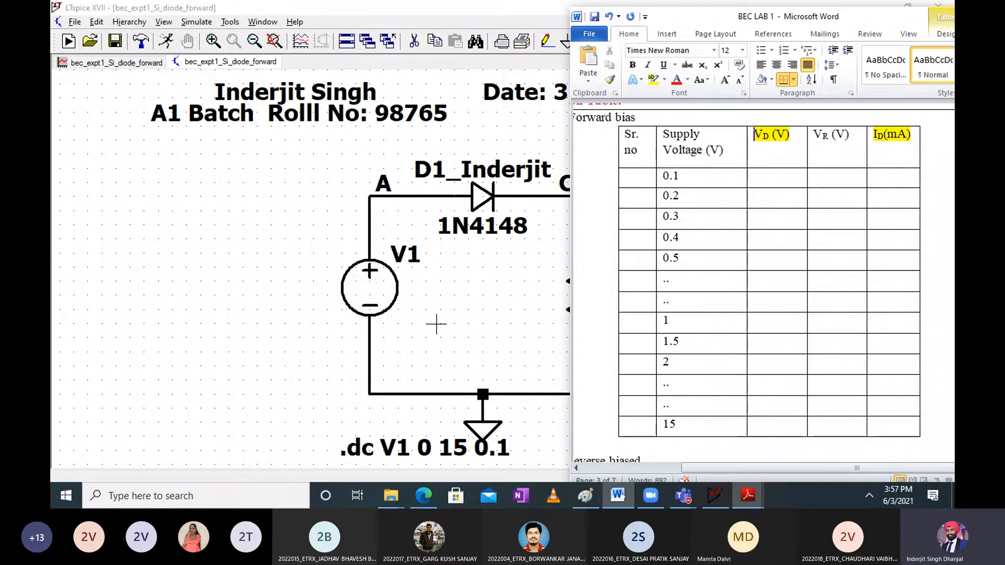
pyautogui.click(242, 260)
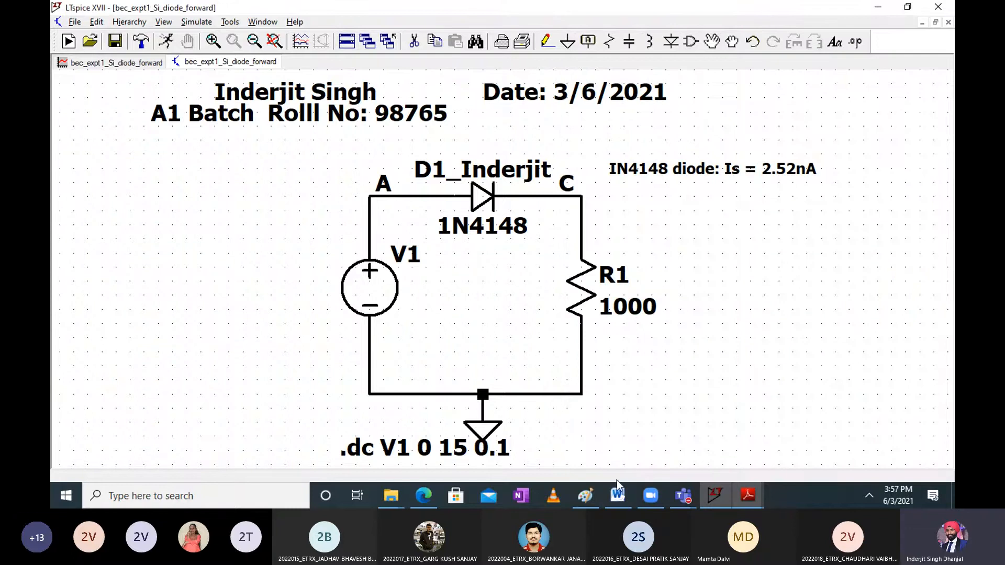
pyautogui.click(617, 496)
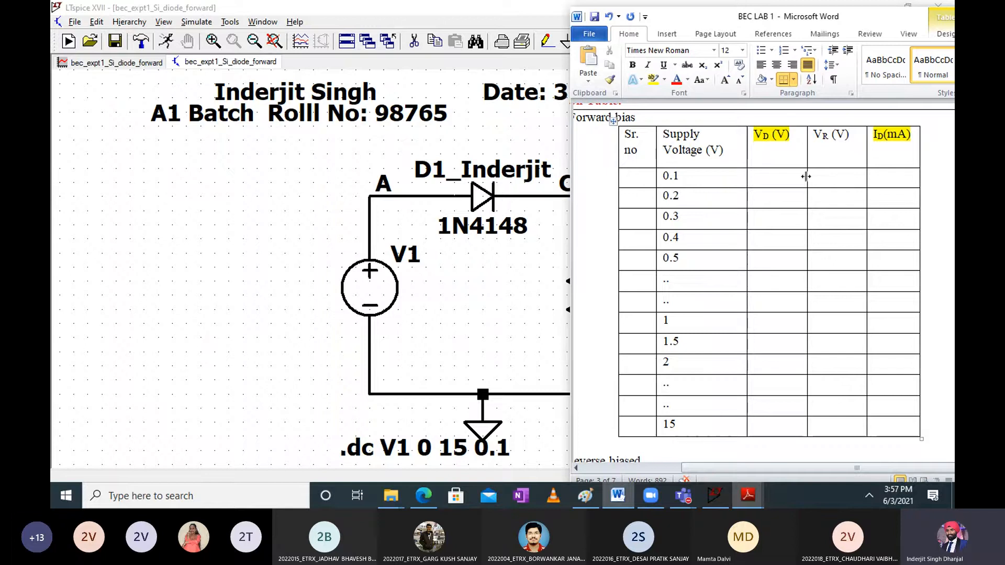
pyautogui.click(227, 366)
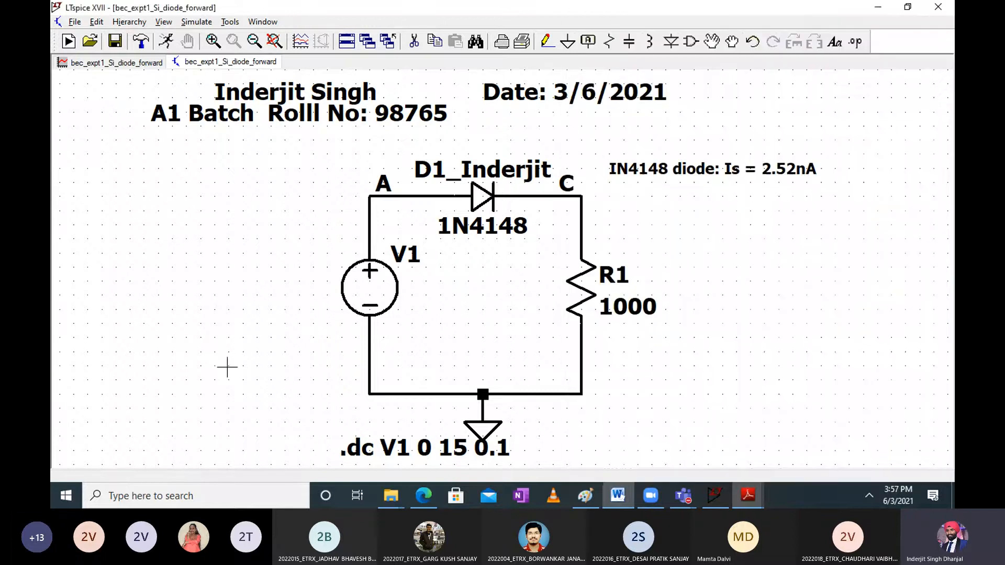
# Start a new SPICE directive on the schematic and move its text dialog clear of the diode and resistor
pyautogui.rightClick(138, 316)
pyautogui.moveTo(175, 190)
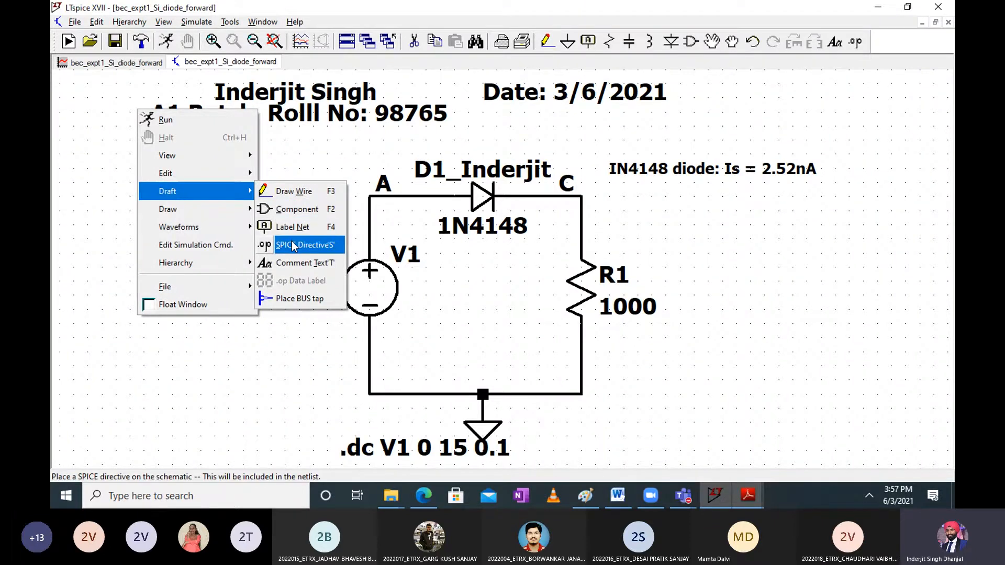
pyautogui.click(828, 236)
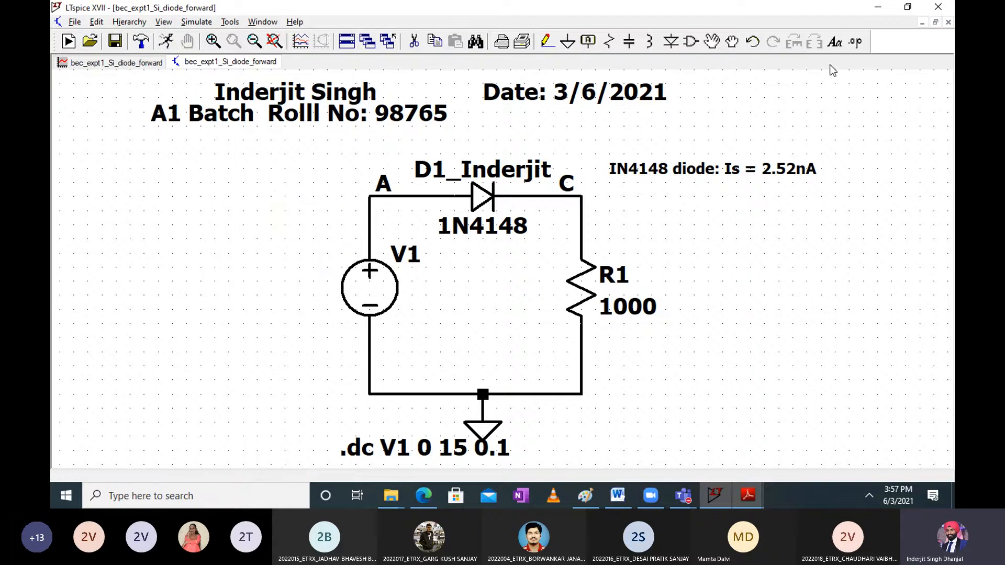
pyautogui.click(856, 44)
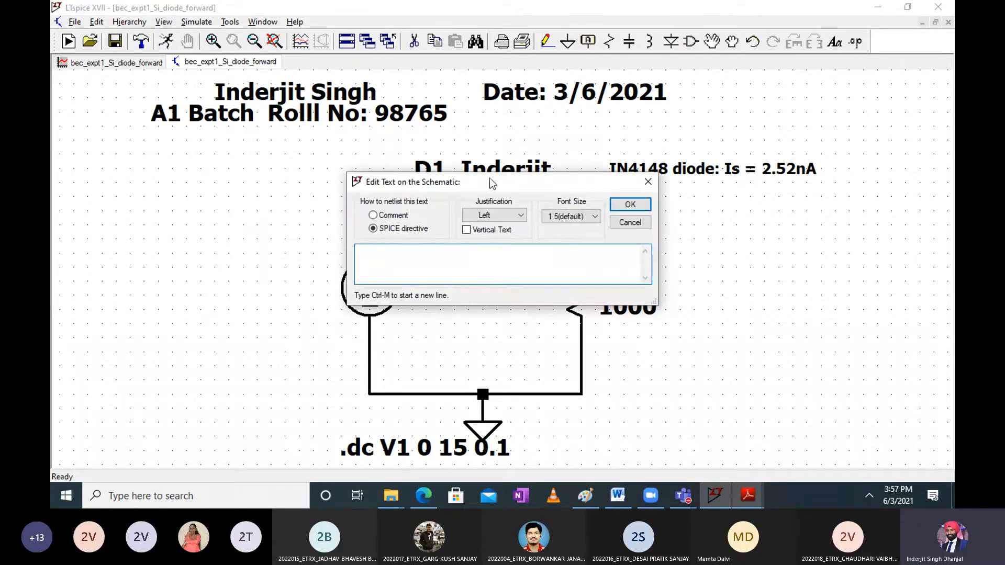
pyautogui.moveTo(492, 184); pyautogui.dragTo(250, 173)
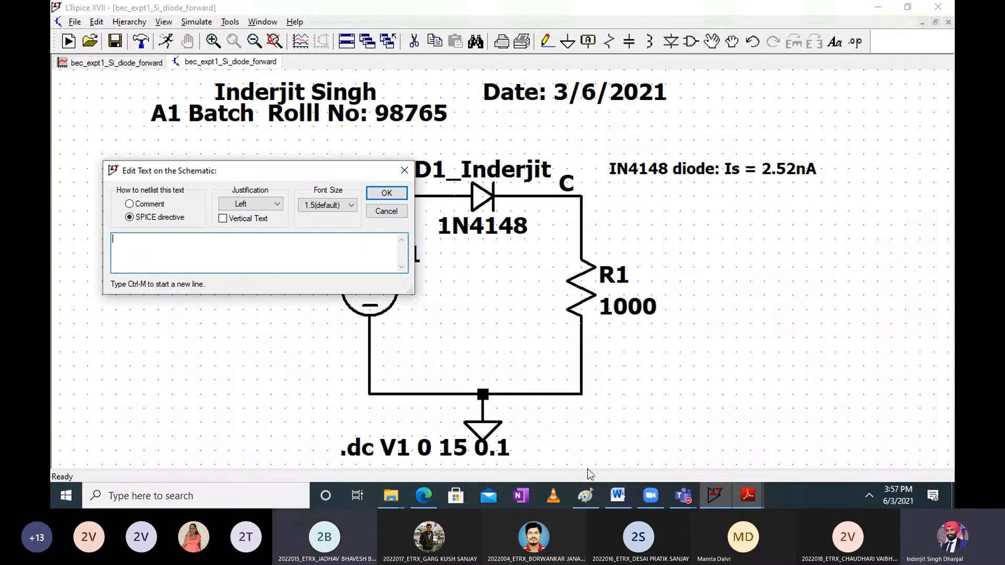
# Add the note "DC supply = V1" below "V = I R" in the Paint writing area and return to the LTspice directive dialog
pyautogui.click(619, 497)
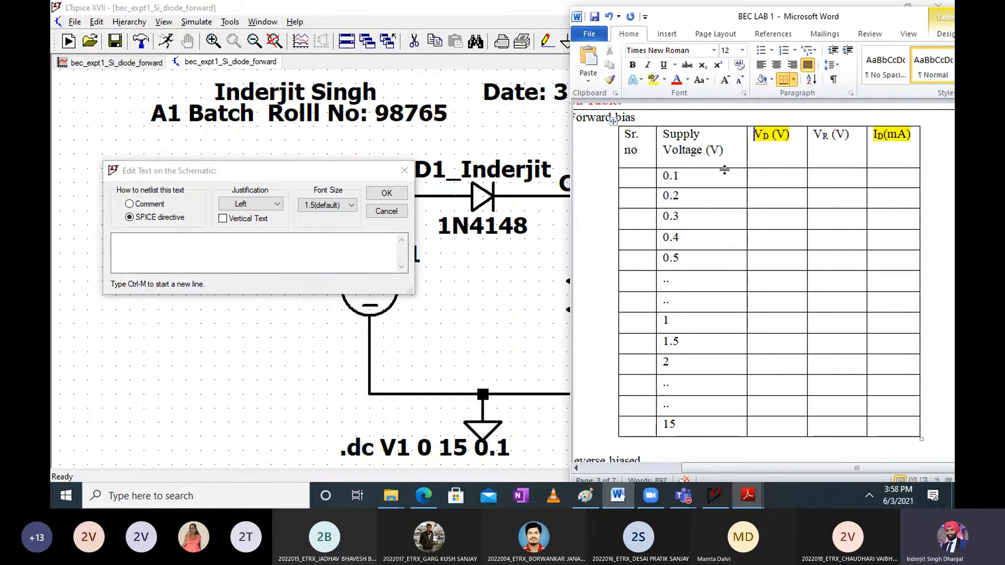
pyautogui.click(587, 499)
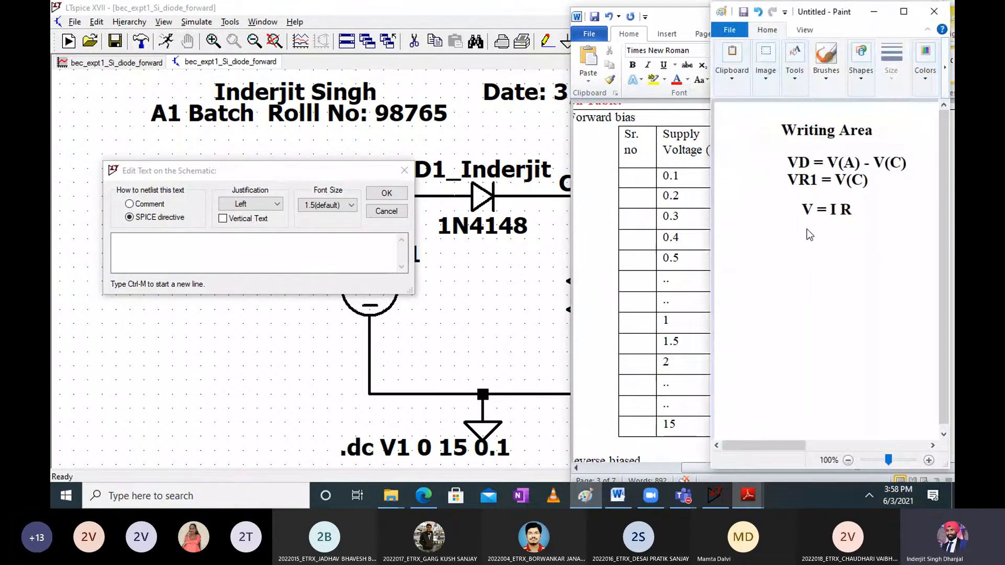
pyautogui.click(798, 242)
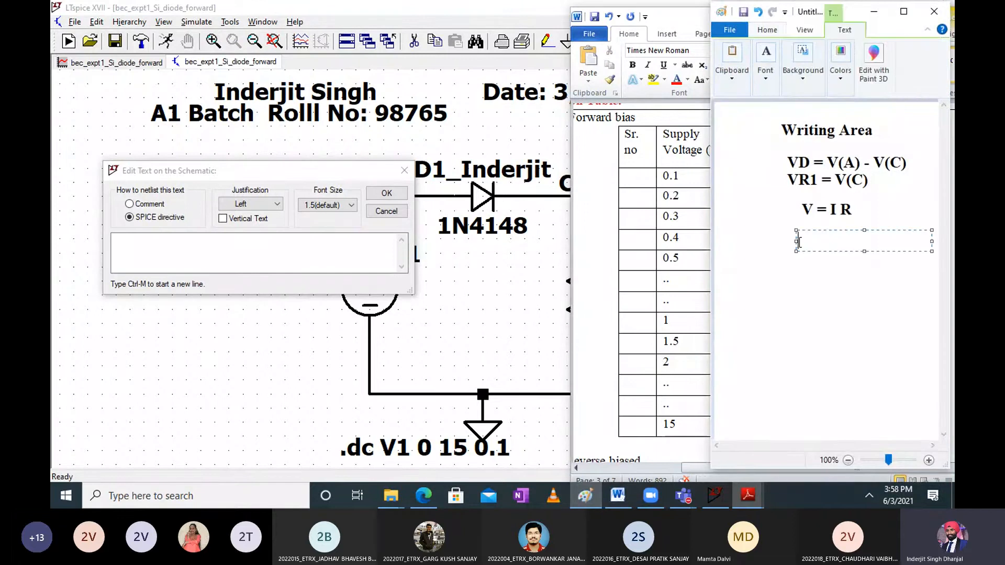
pyautogui.write('Su')
pyautogui.press('BackSpace')
pyautogui.press('BackSpace')
pyautogui.write('DC supply')
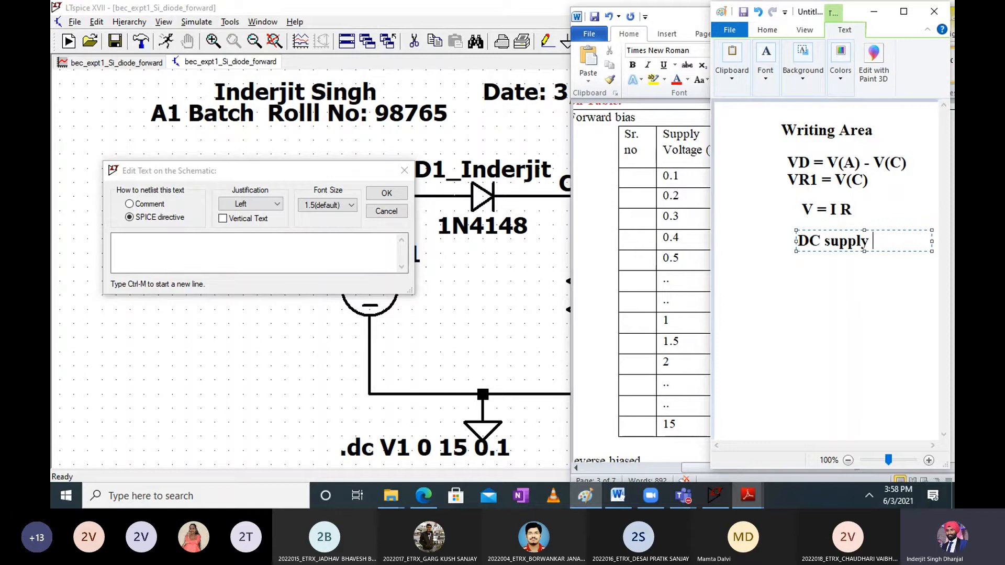
pyautogui.write(' = V1')
pyautogui.click(822, 298)
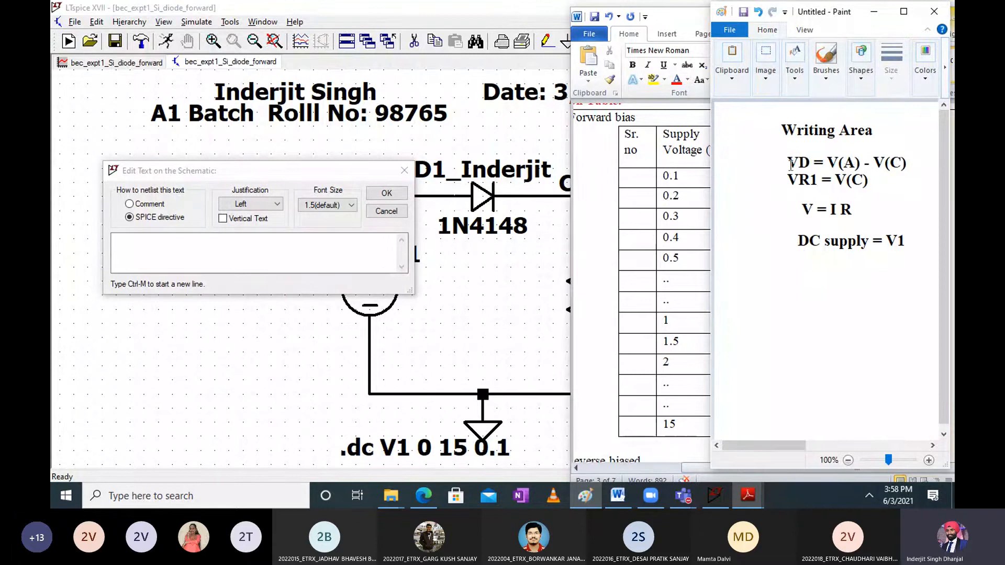
pyautogui.click(684, 233)
pyautogui.click(324, 268)
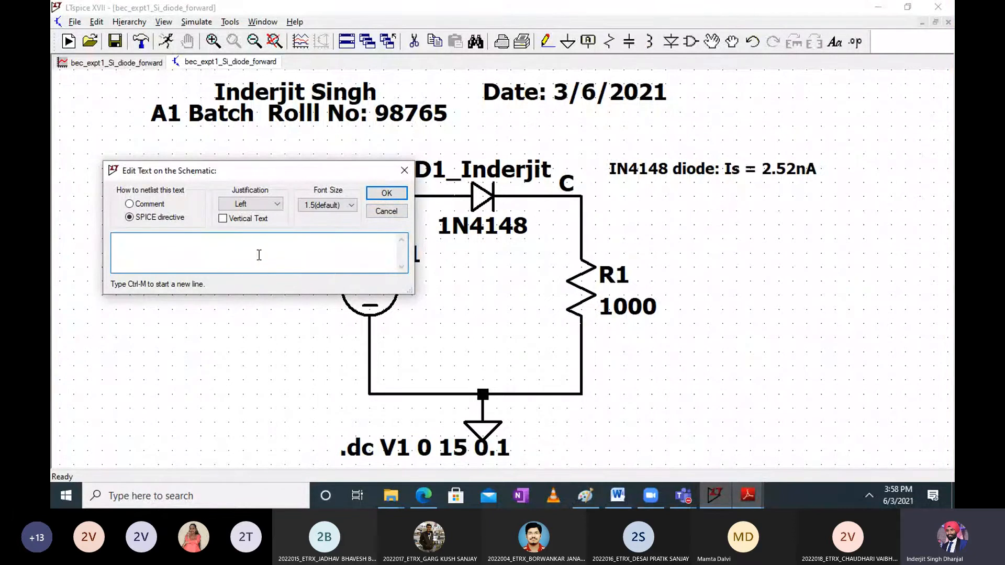
# In the Word report, begin the directive ".meas DC" at font size 18 below the "Plot of Diode voltage Vs Diode current" caption
pyautogui.moveTo(618, 500)
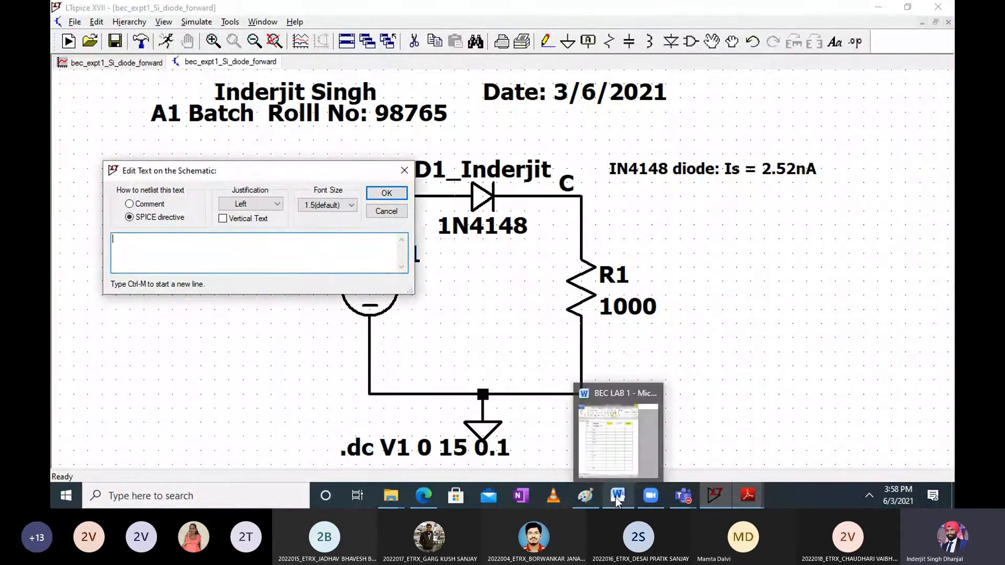
pyautogui.click(621, 424)
pyautogui.scroll(-20, 713, 276)
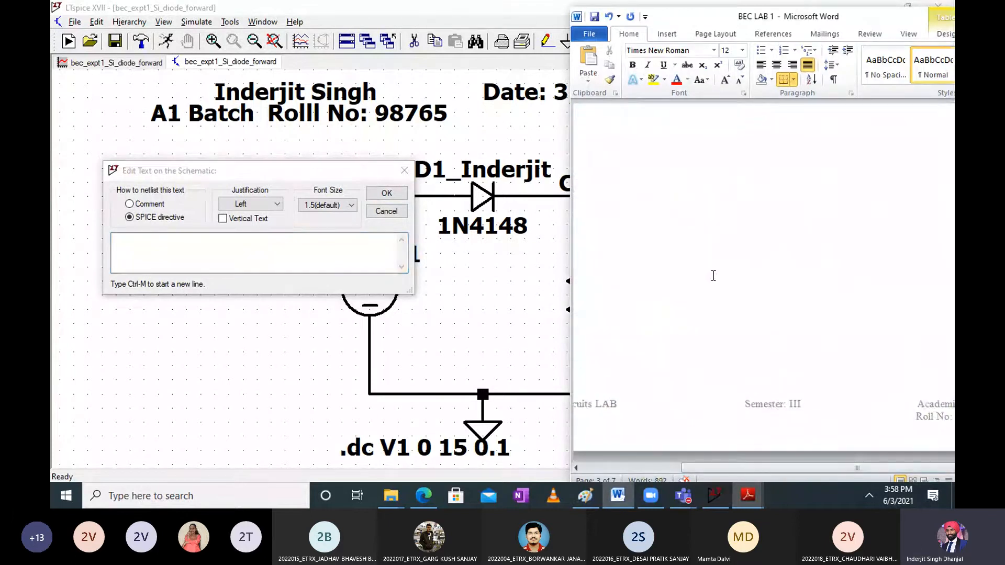
pyautogui.scroll(5, 713, 276)
pyautogui.click(707, 222)
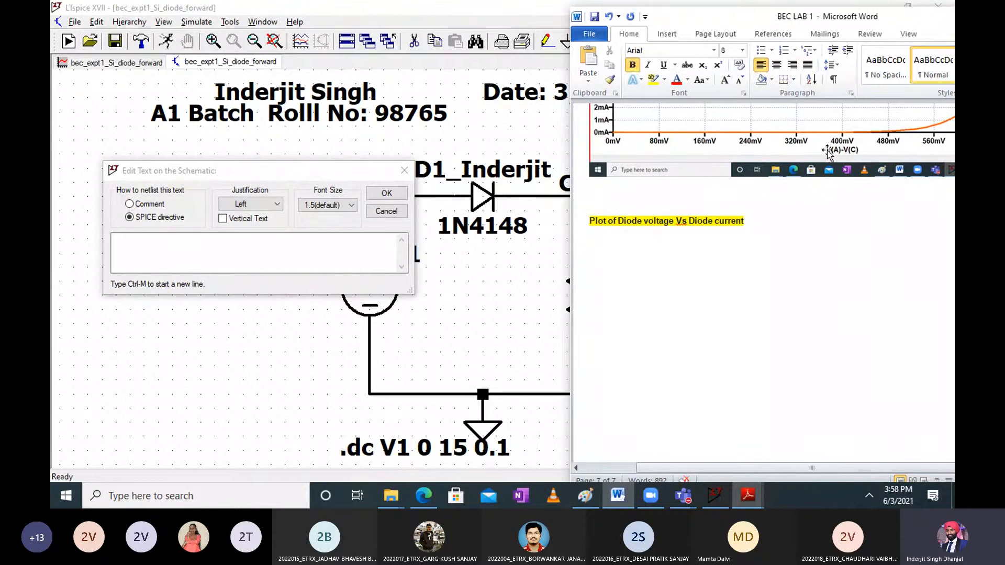
pyautogui.click(743, 50)
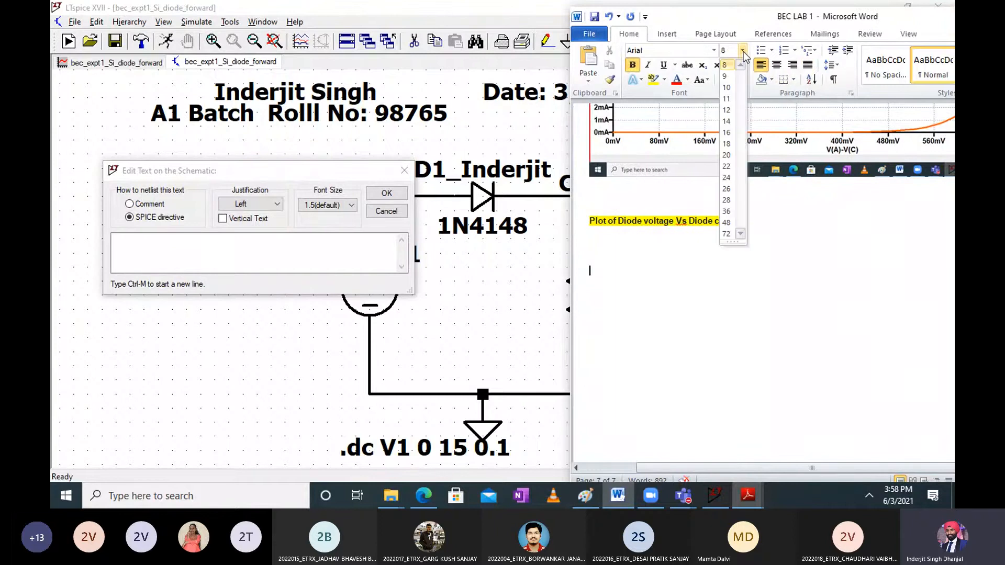
pyautogui.click(726, 143)
pyautogui.write('.meas')
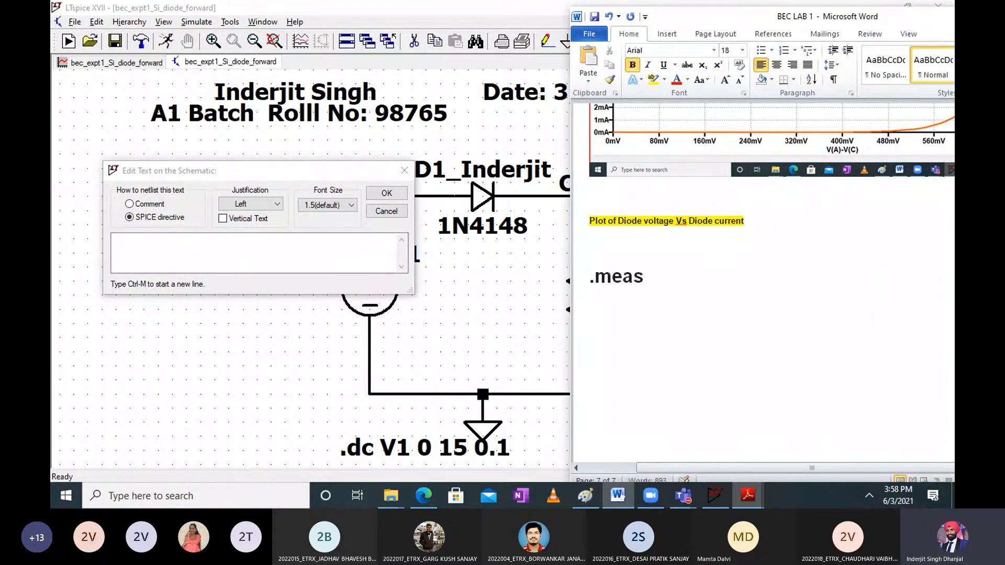
pyautogui.write(' DC')
# Continue the Word directive with "VR0 FIND" and check the Paint note for the VR1 expression
pyautogui.click(132, 241)
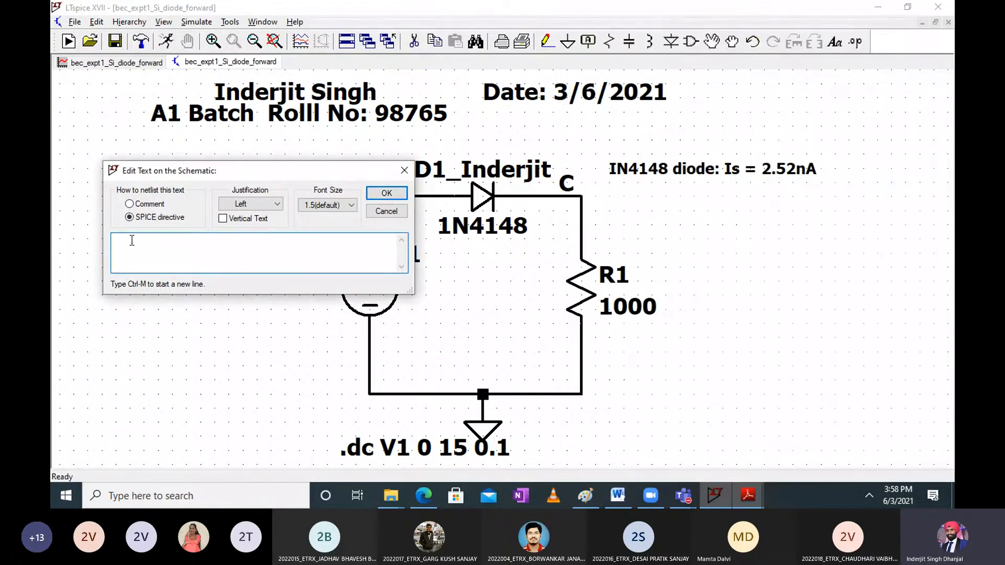
pyautogui.click(618, 495)
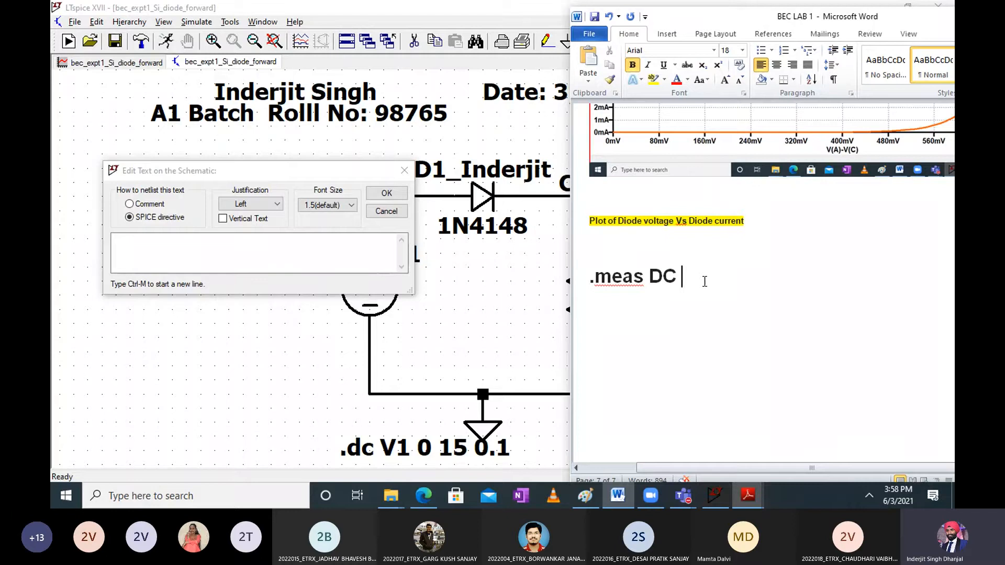
pyautogui.write('VR0')
pyautogui.write('FIND')
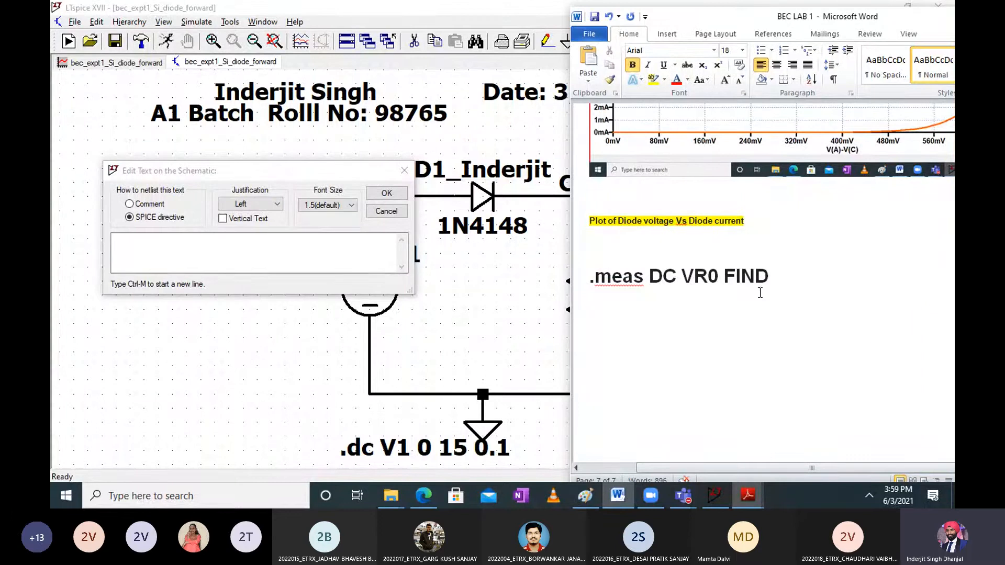
pyautogui.click(585, 495)
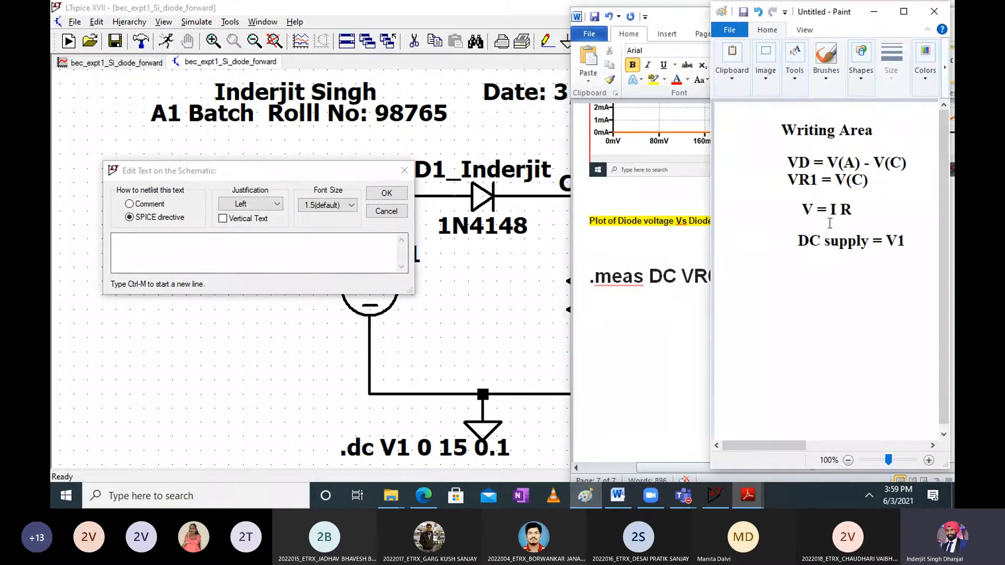
pyautogui.hotkey('alt', 'Tab')
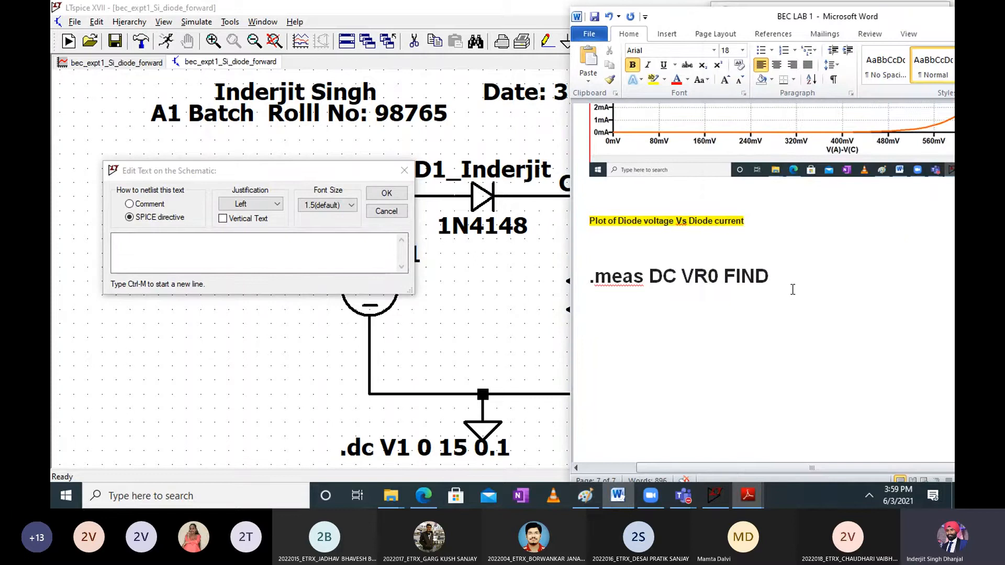
pyautogui.write('V(C)')
pyautogui.write(' WHEN')
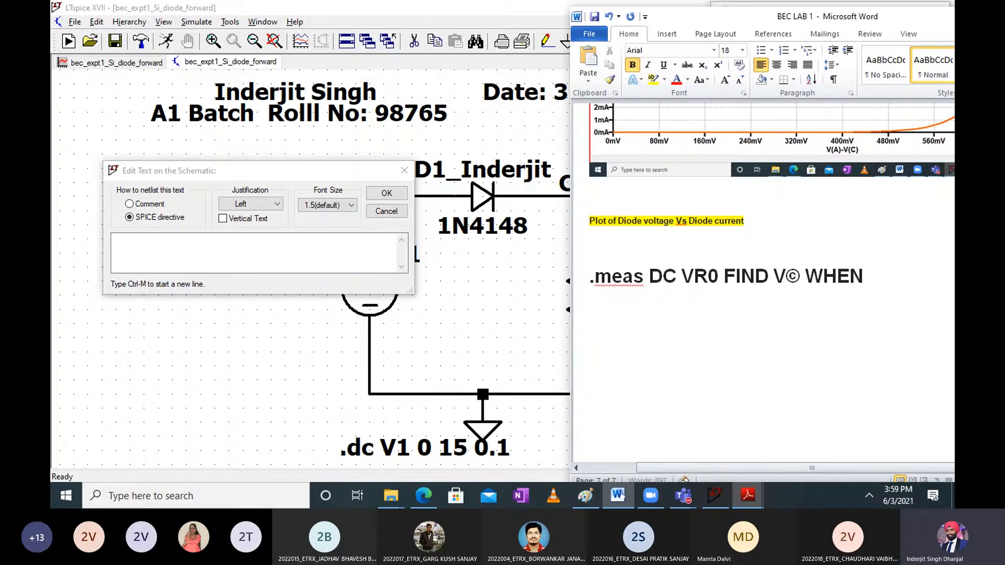
pyautogui.press('BackSpace')
pyautogui.press('BackSpace')
pyautogui.press('BackSpace')
pyautogui.press('BackSpace')
pyautogui.press('BackSpace')
pyautogui.press('BackSpace')
pyautogui.press('BackSpace')
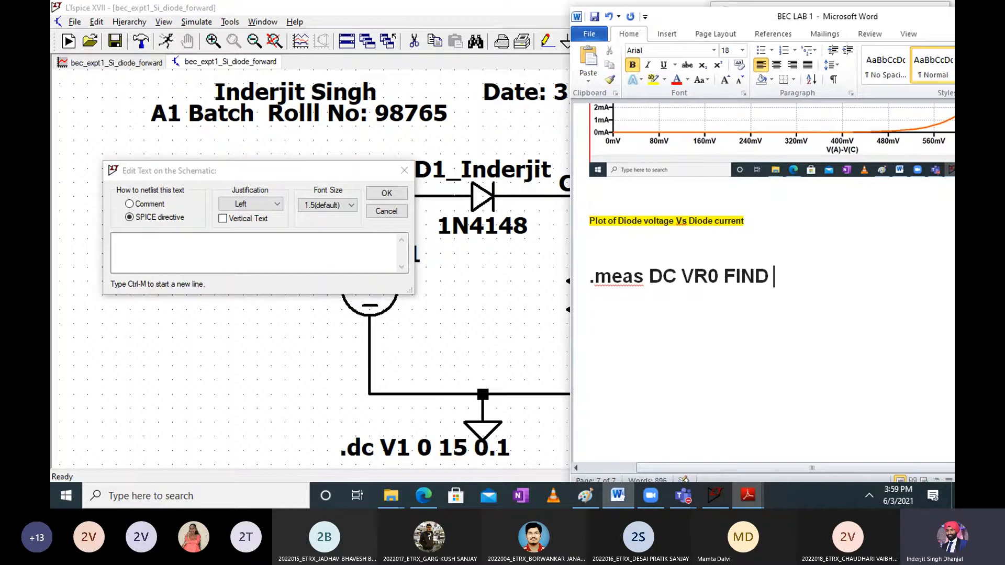
# Add "V(C)" after FIND in the Word directive, undoing the automatic copyright-symbol replacement
pyautogui.write('V(C)')
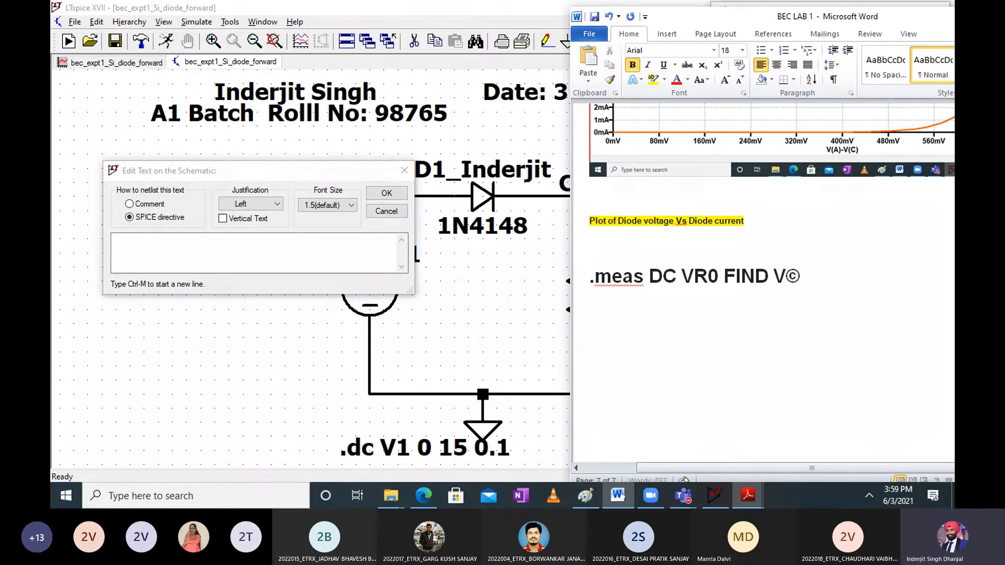
pyautogui.hotkey('ctrl', 'z')
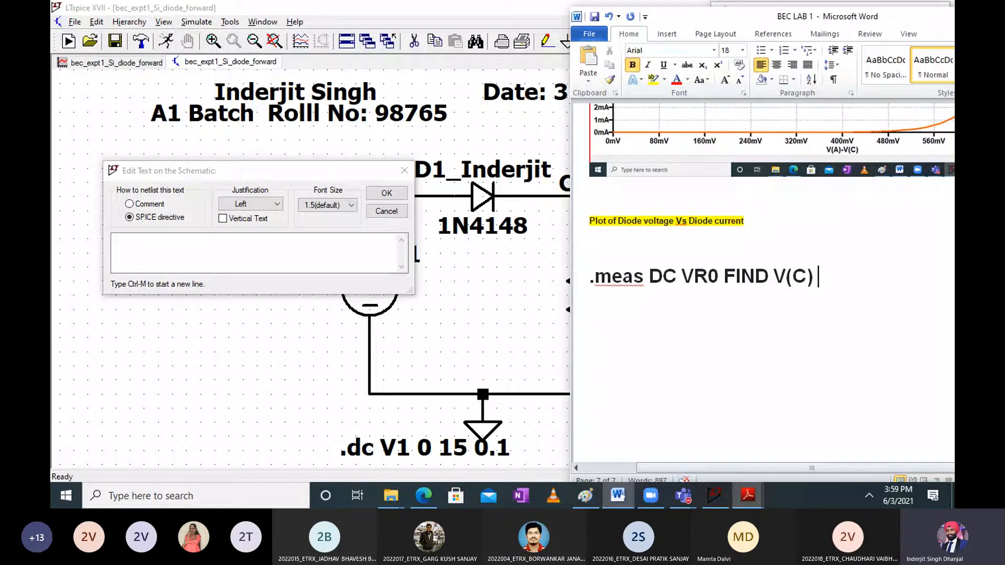
# Complete the Word directive with "WHEN V1 = 0", checking the Paint note for the DC supply name
pyautogui.write('WHEN')
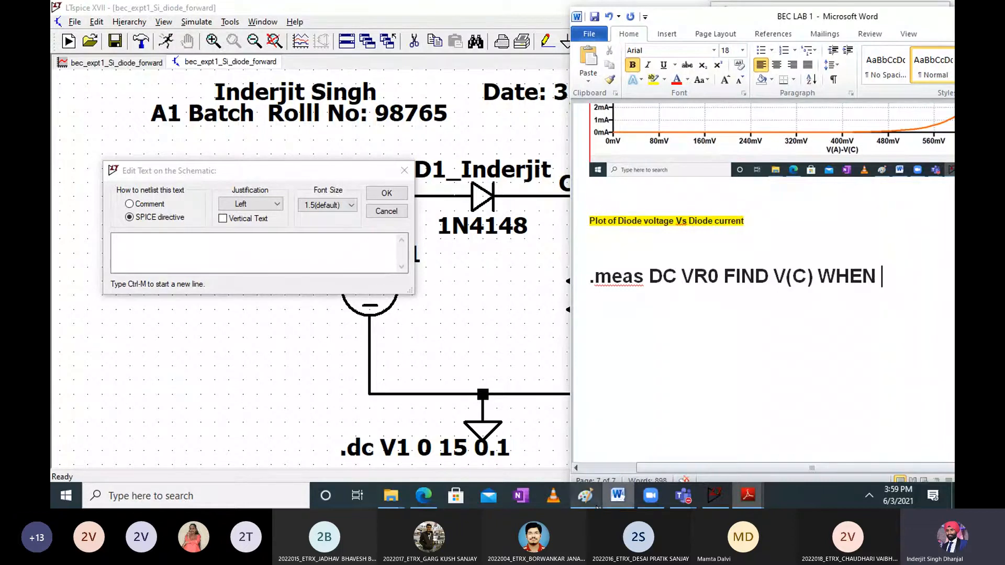
pyautogui.click(596, 504)
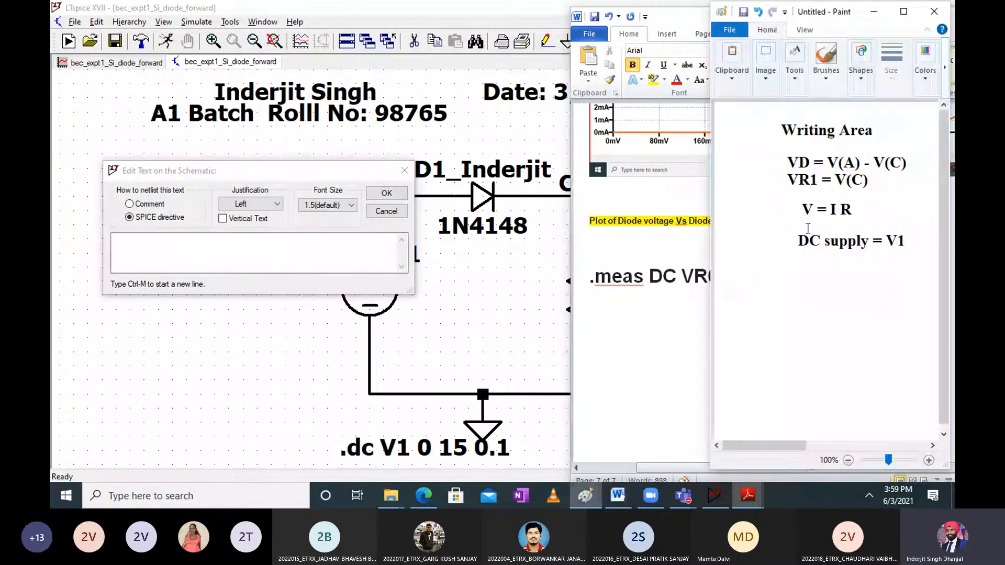
pyautogui.click(676, 300)
pyautogui.write('V1')
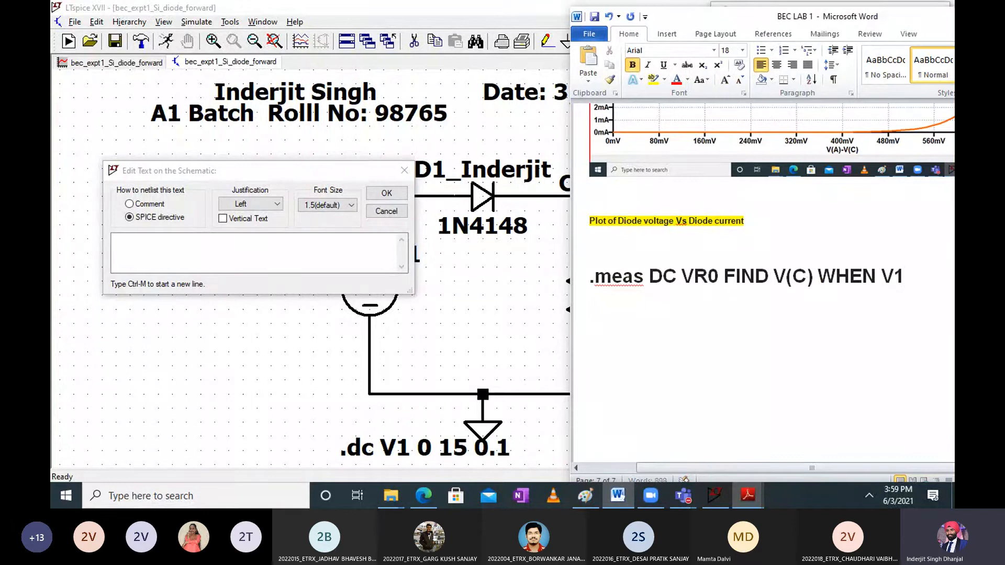
pyautogui.write(' =')
pyautogui.press('BackSpace')
pyautogui.press('BackSpace')
pyautogui.write('= 0')
# Copy the finished VR0 directive from the Word report into the LTspice directive dialog
pyautogui.moveTo(941, 276); pyautogui.dragTo(590, 278)
pyautogui.hotkey('ctrl', 'c')
pyautogui.click(143, 246)
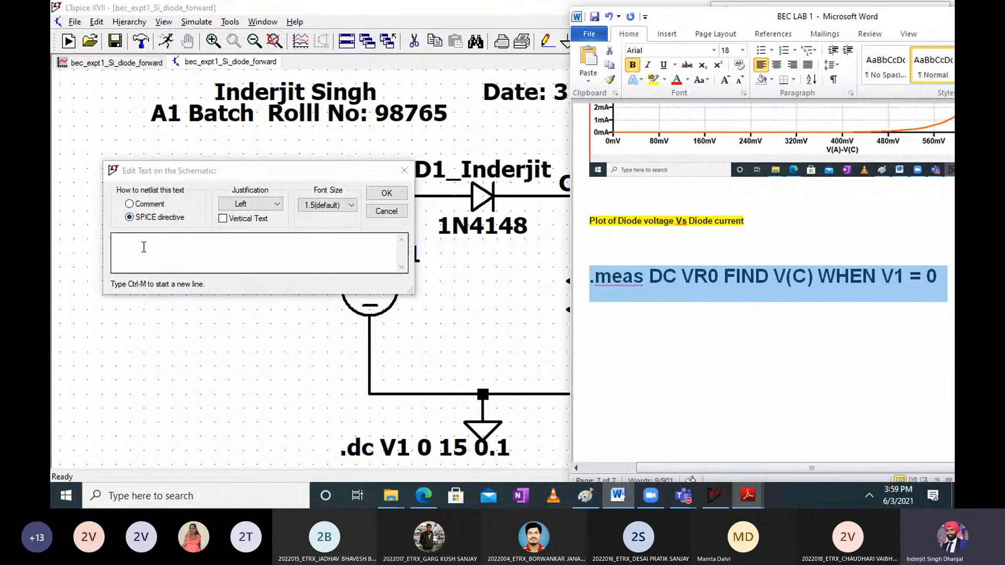
pyautogui.hotkey('ctrl', 'v')
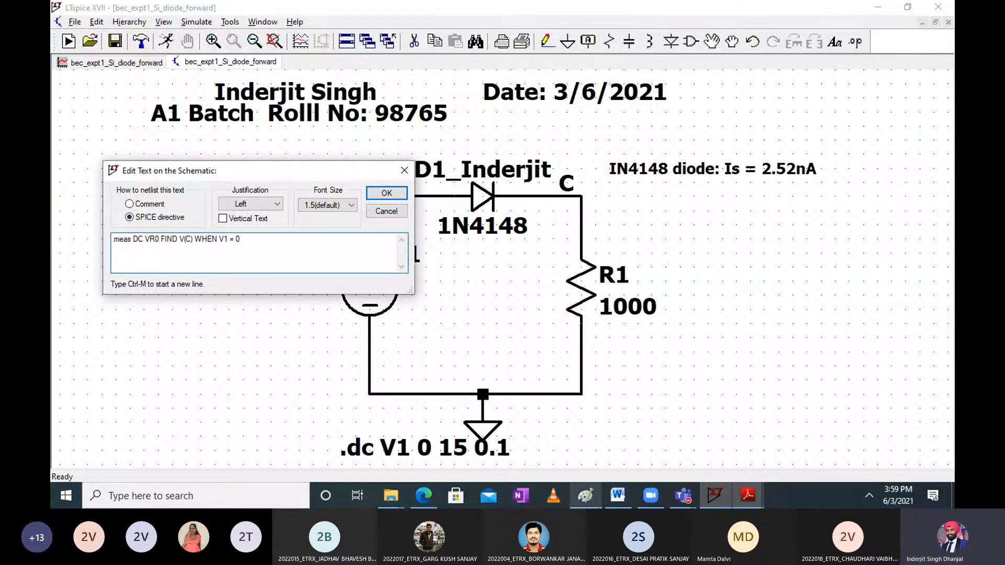
# Duplicate the VR0 directive on the line below in Word and change the copy to VR1 with V1 = 0.1
pyautogui.click(618, 495)
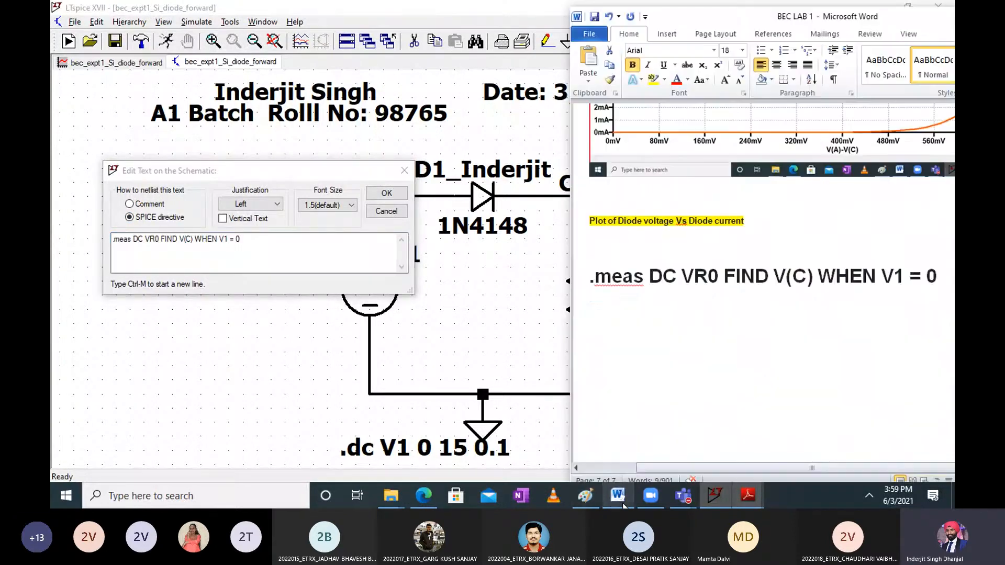
pyautogui.click(712, 287)
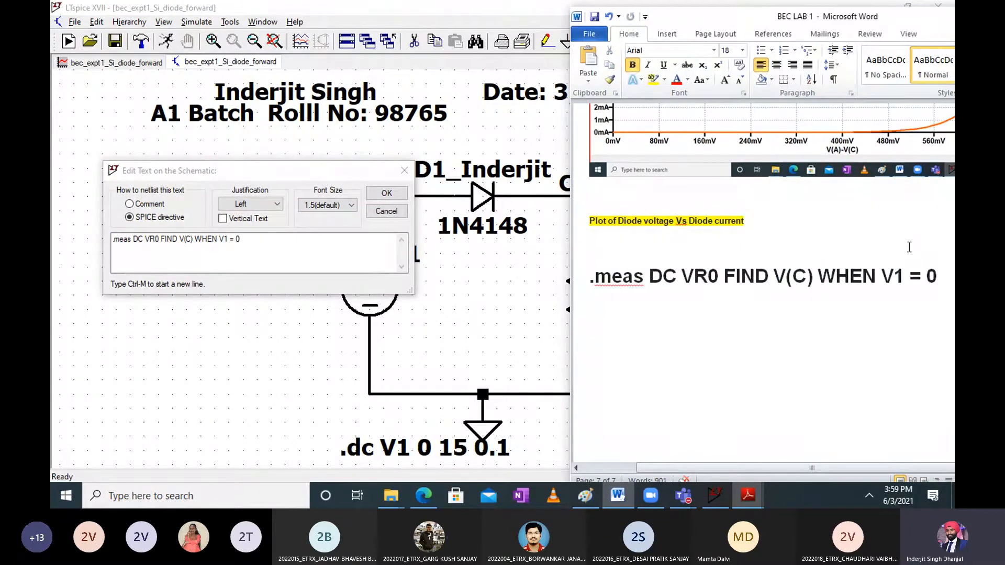
pyautogui.click(947, 276)
pyautogui.moveTo(946, 276); pyautogui.dragTo(590, 284)
pyautogui.hotkey('ctrl', 'c')
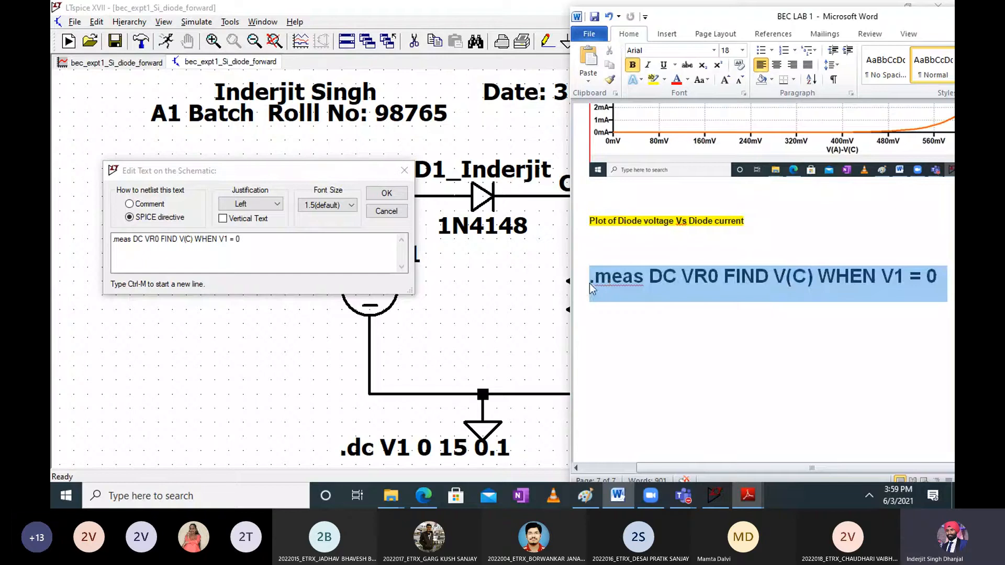
pyautogui.click(601, 303)
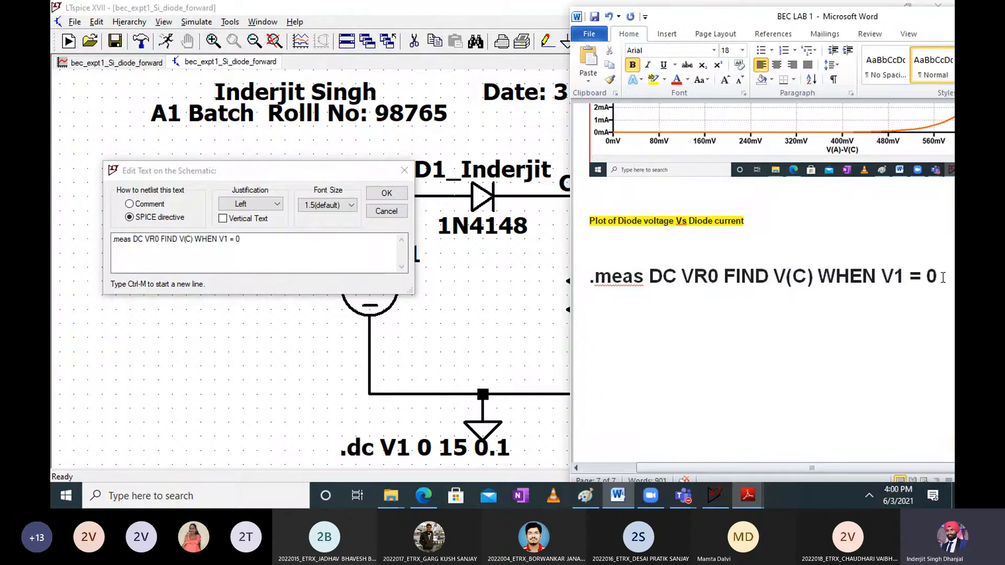
pyautogui.hotkey('ctrl', 'v')
pyautogui.click(719, 313)
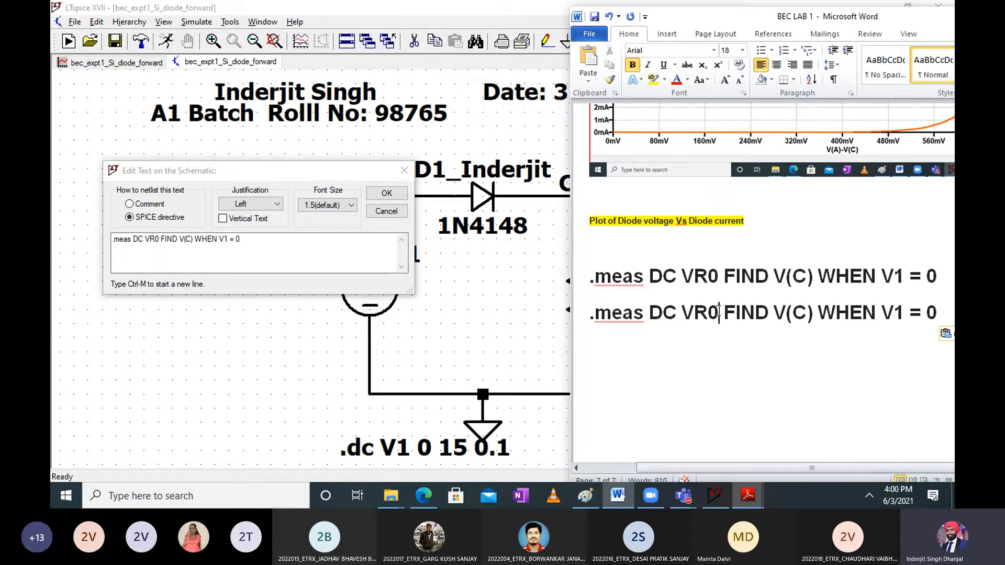
pyautogui.press('BackSpace')
pyautogui.write('1')
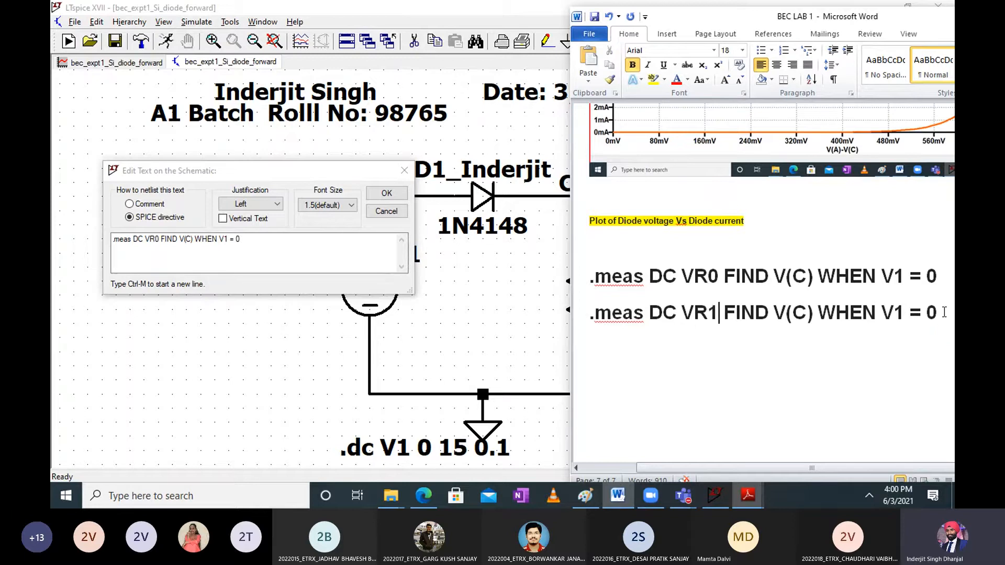
pyautogui.click(945, 313)
pyautogui.write('.1')
# Examine the supply voltages in the report's observation tables and return to the two .meas directives
pyautogui.scroll(15, 746, 256)
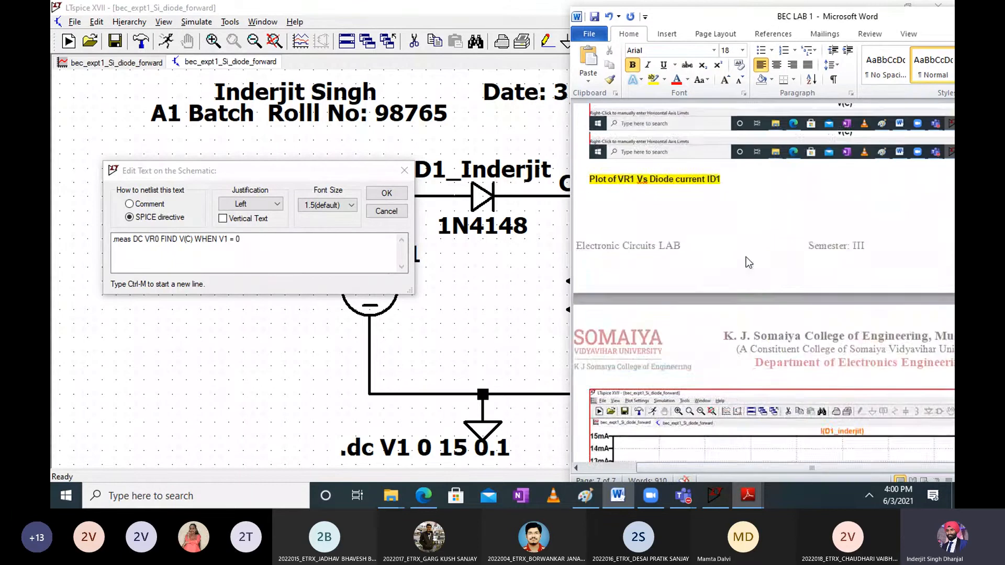
pyautogui.scroll(15, 746, 257)
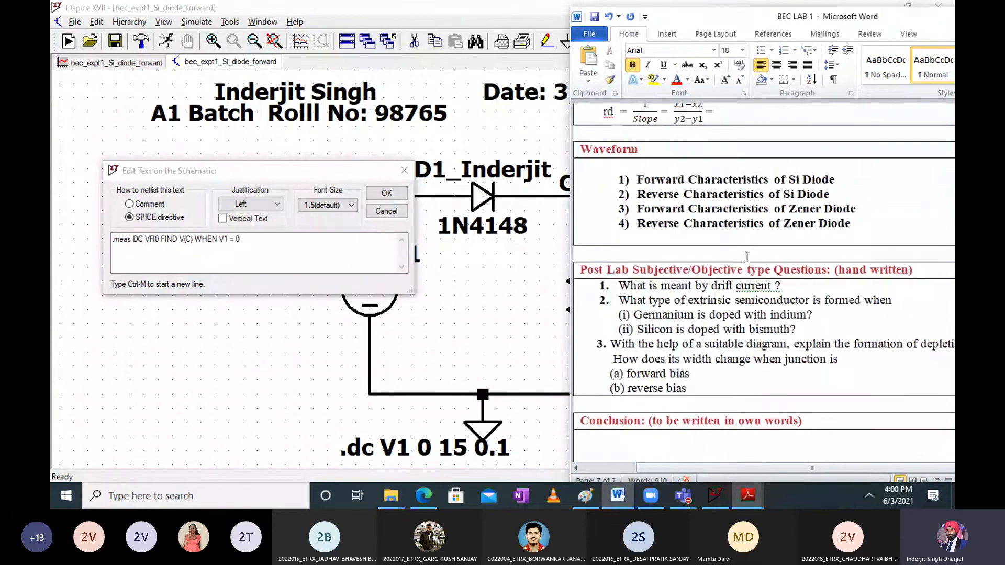
pyautogui.scroll(15, 747, 257)
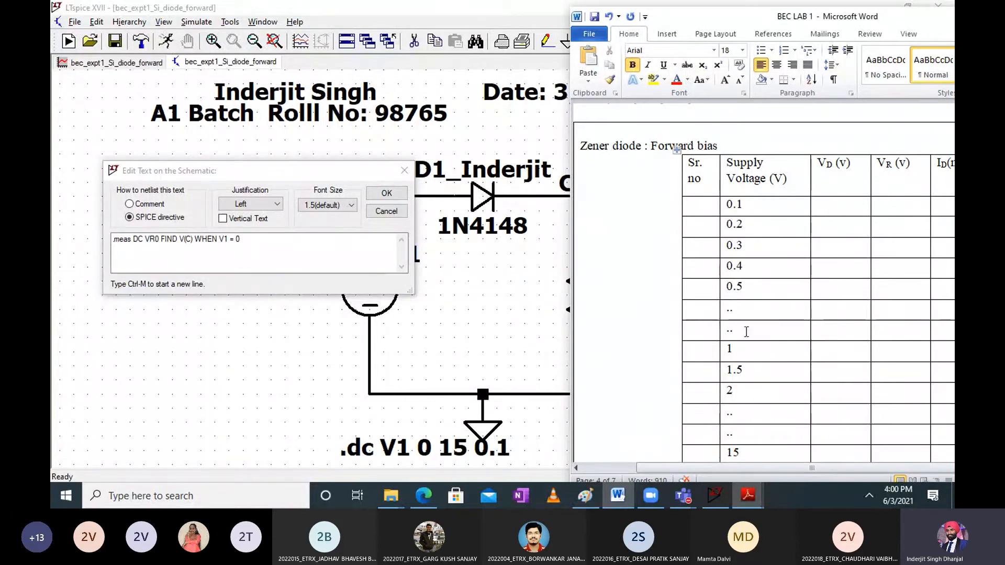
pyautogui.scroll(-3, 747, 335)
pyautogui.scroll(-1, 746, 335)
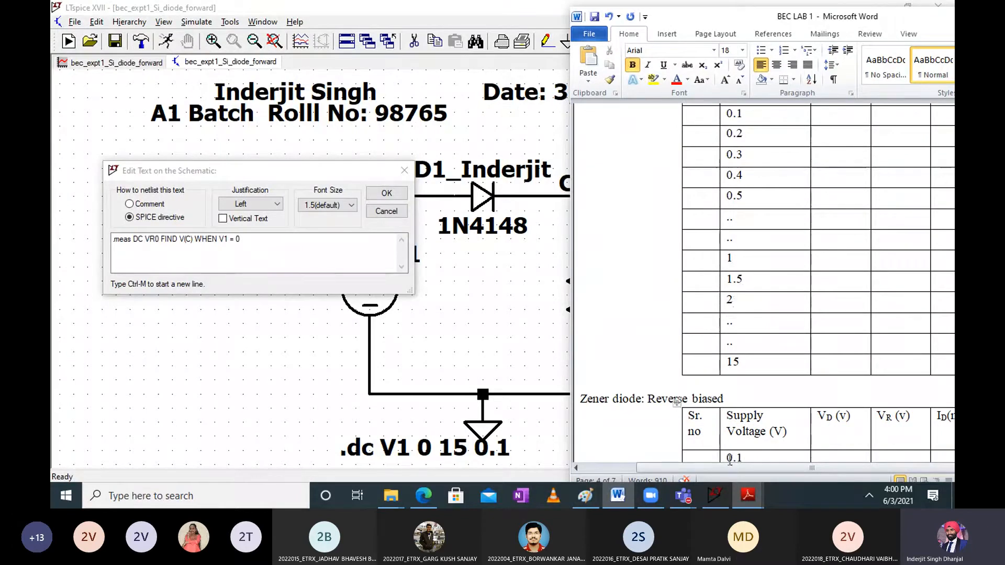
pyautogui.scroll(3, 675, 270)
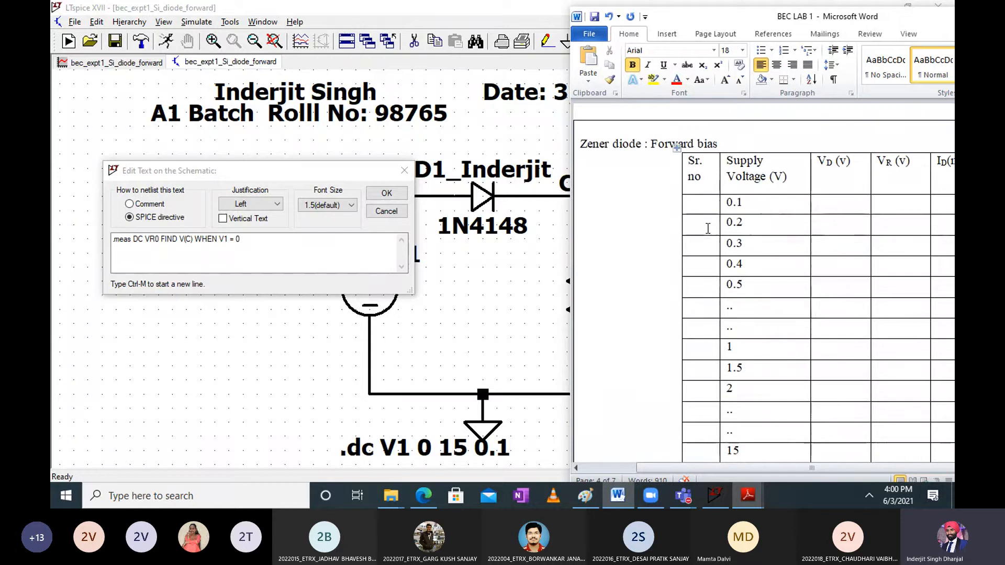
pyautogui.moveTo(916, 16); pyautogui.dragTo(828, 27)
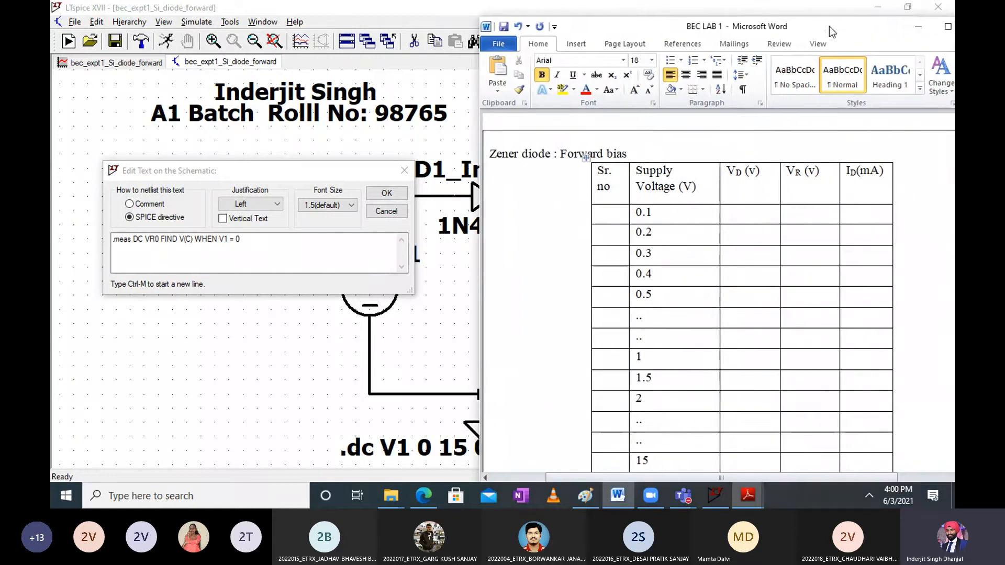
pyautogui.click(918, 27)
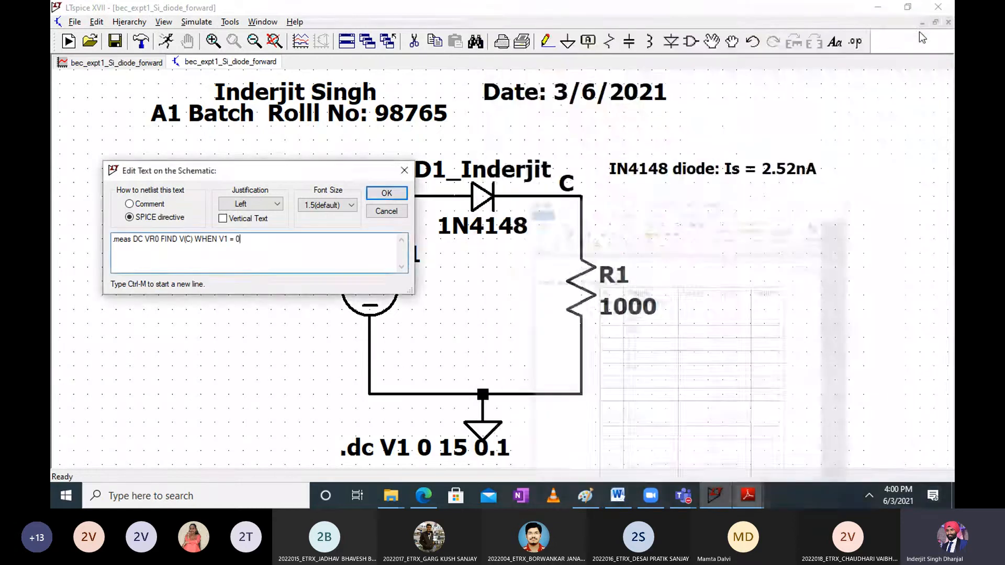
pyautogui.click(619, 498)
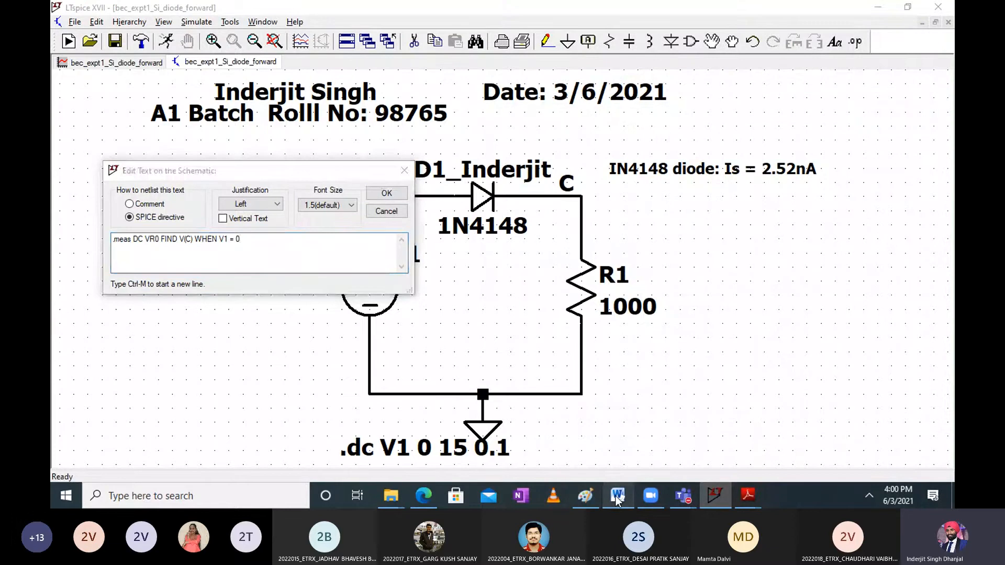
pyautogui.scroll(-20, 674, 317)
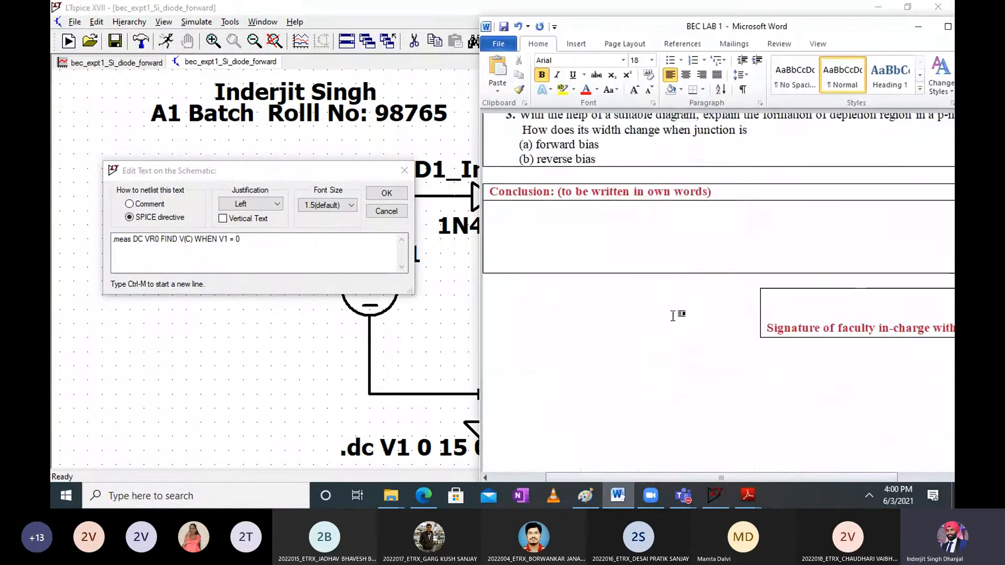
pyautogui.scroll(-2, 675, 317)
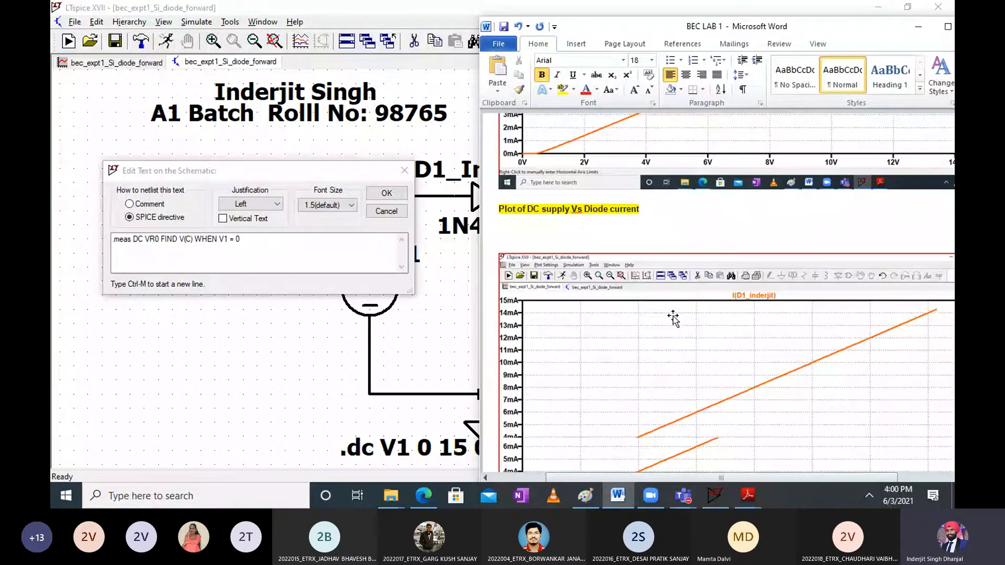
pyautogui.scroll(-12, 673, 319)
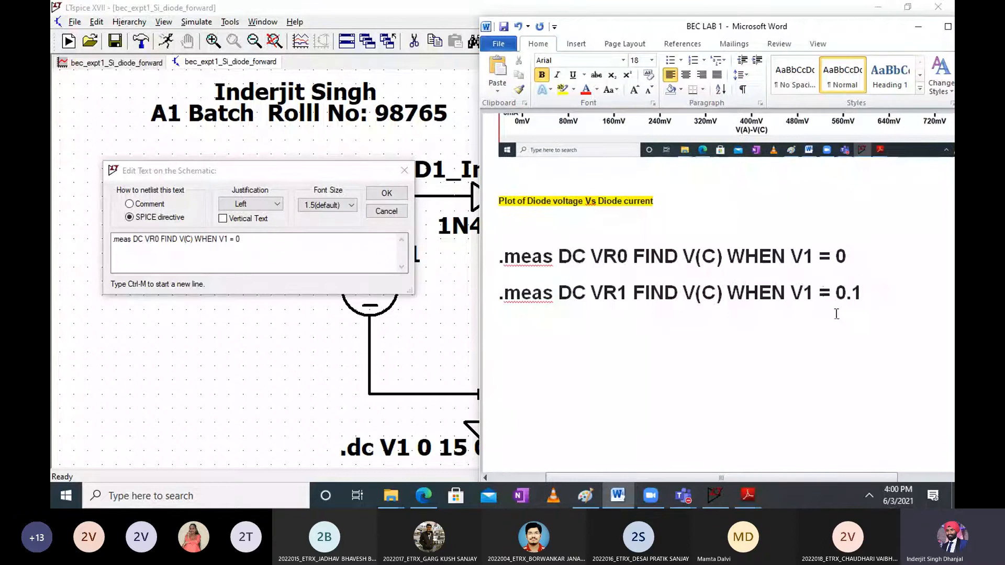
pyautogui.click(859, 288)
# Add the line ".meas DC VR1 FIND V(C) WHEN V1 = 0.1" to the LTspice directive text
pyautogui.click(281, 246)
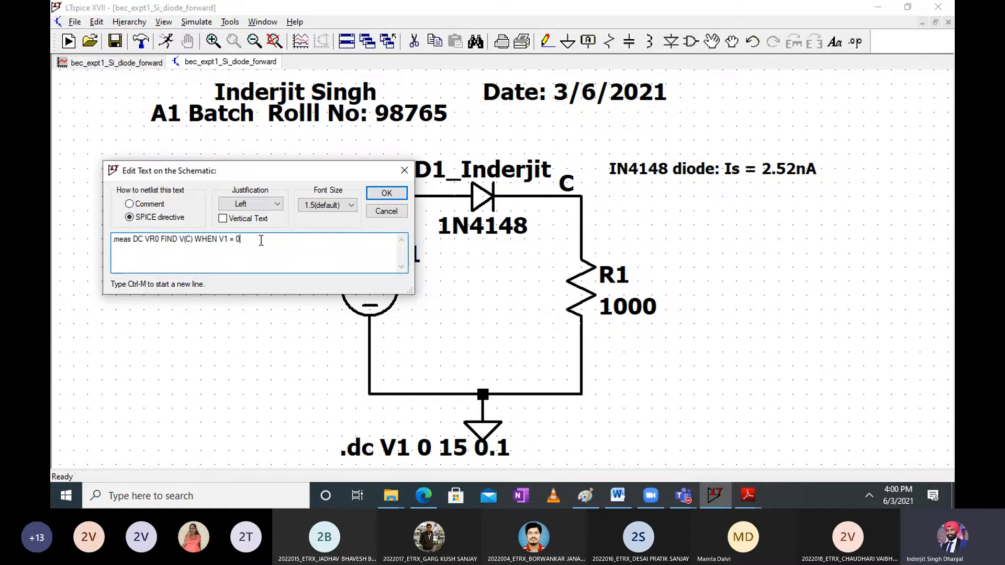
pyautogui.hotkey('ctrl', 'm')
pyautogui.hotkey('ctrl', 'v')
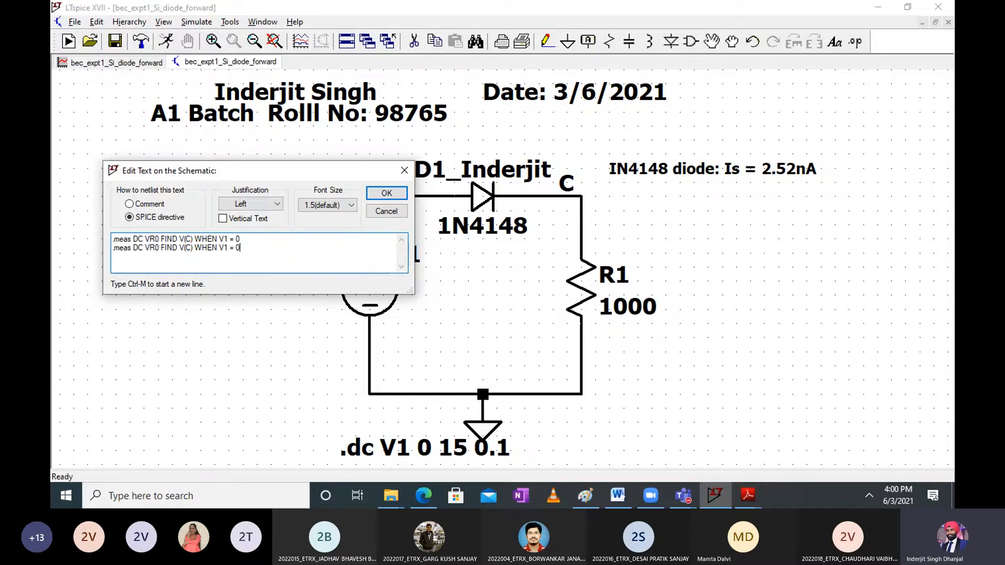
pyautogui.click(160, 247)
pyautogui.press('BackSpace')
pyautogui.write('1')
pyautogui.press('End')
pyautogui.write('.1')
pyautogui.moveTo(750, 496)
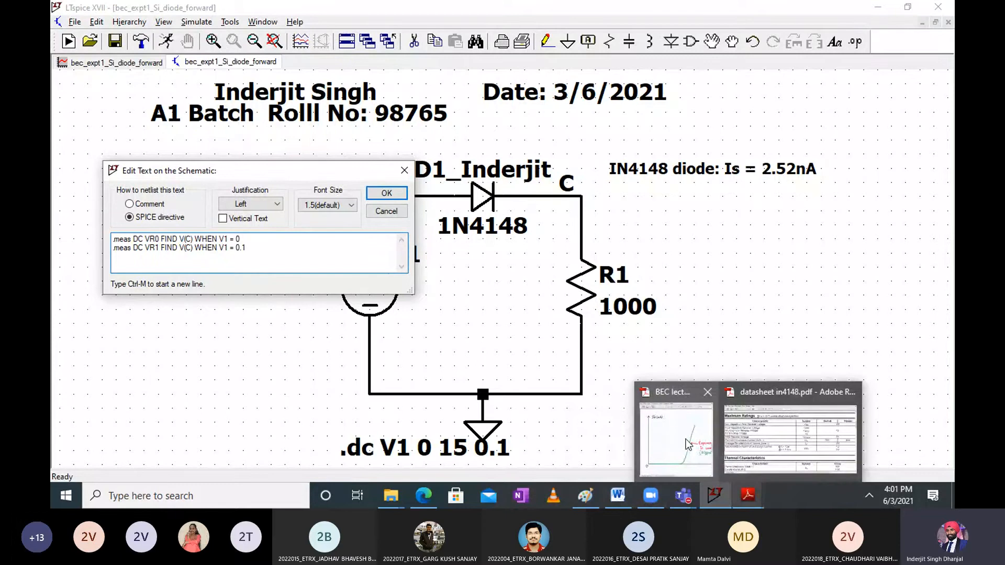
pyautogui.click(790, 439)
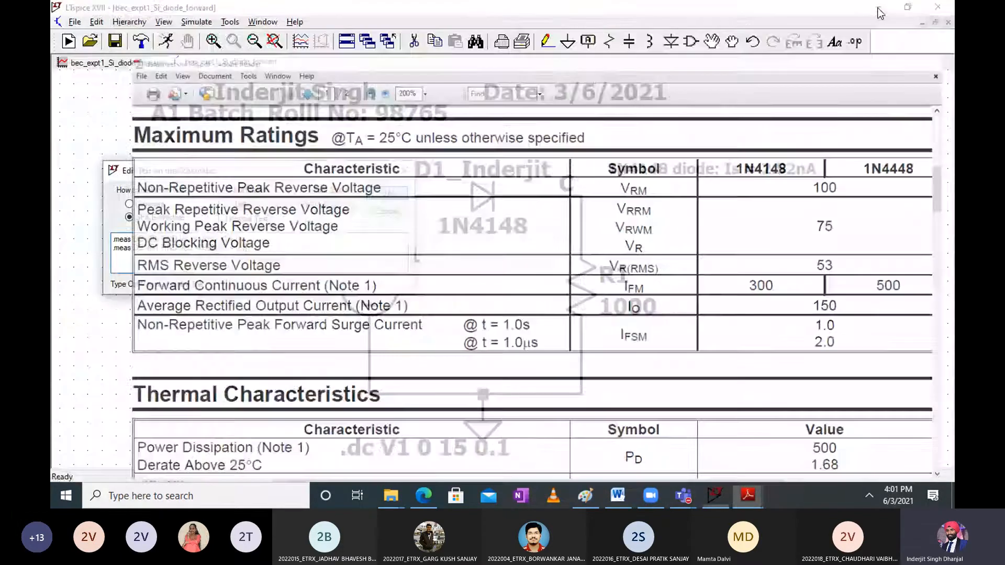
pyautogui.click(878, 7)
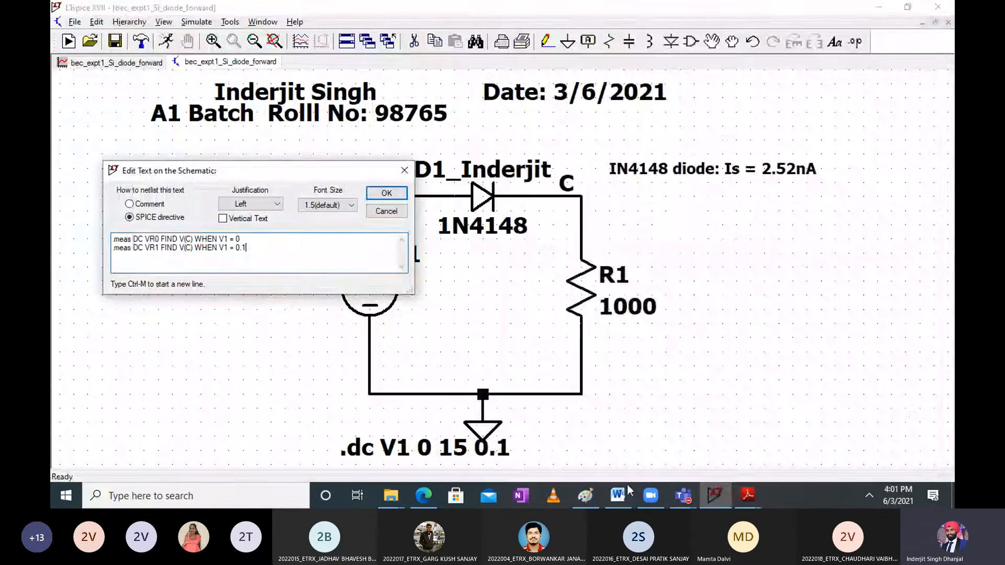
pyautogui.click(618, 496)
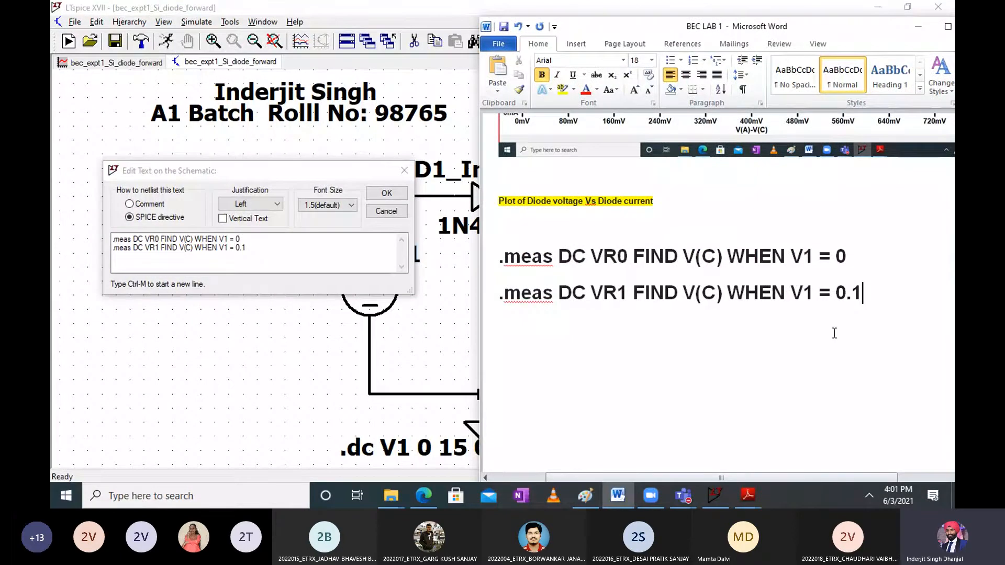
# Add a third LTspice directive line, ".meas DC VR2 FIND V(C) WHEN V1 = 1"
pyautogui.click(259, 248)
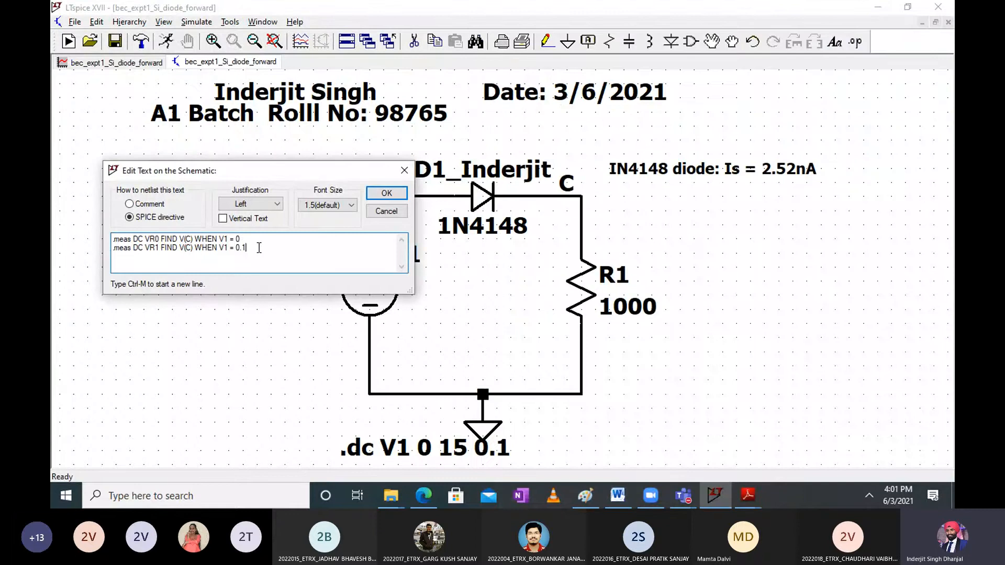
pyautogui.write('.meas DC VR0 FIND V(C) WHEN V1 = 0')
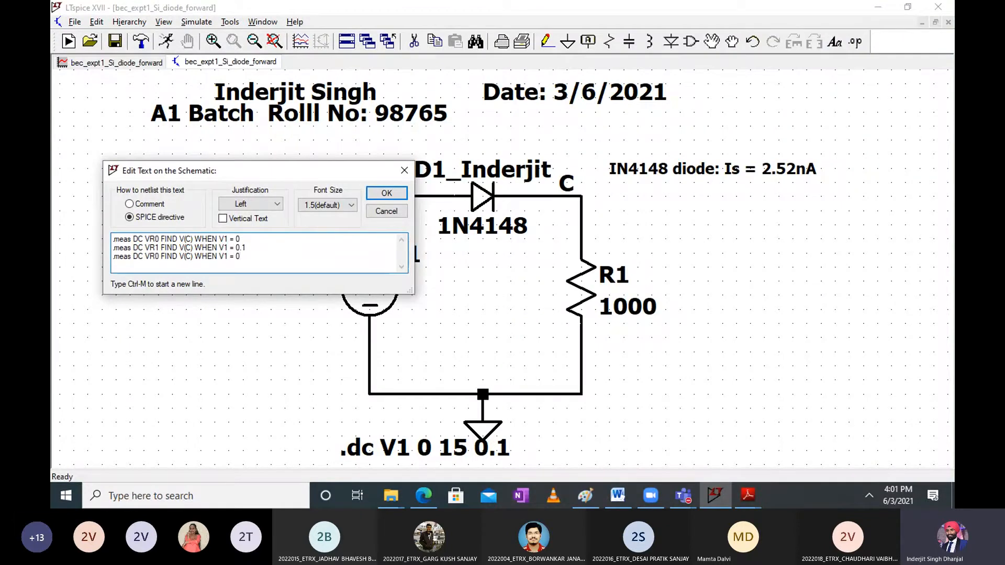
pyautogui.write('.')
pyautogui.press('BackSpace')
pyautogui.press('BackSpace')
pyautogui.write('1')
pyautogui.click(160, 256)
pyautogui.press('BackSpace')
pyautogui.write('2')
# Add a fourth directive line, ".meas DC VR3 FIND V(C) WHEN V1 = 2"
pyautogui.click(250, 256)
pyautogui.hotkey('ctrl', 'm')
pyautogui.write('.meas DC VR0 FIND V(C) WHEN V1 = 0')
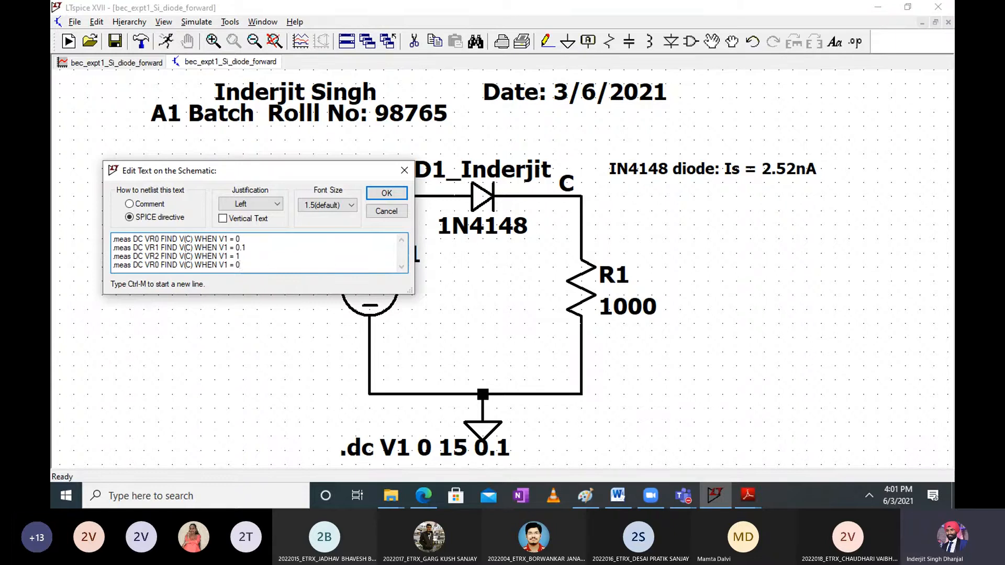
pyautogui.click(159, 266)
pyautogui.press('BackSpace')
pyautogui.write('3')
pyautogui.press('BackSpace')
pyautogui.write('2')
# Enlarge the directive dialog and add a fifth line, ".meas DC VR4 FIND V(C) WHEN V1 = 5"
pyautogui.moveTo(410, 290); pyautogui.dragTo(418, 323)
pyautogui.click(118, 276)
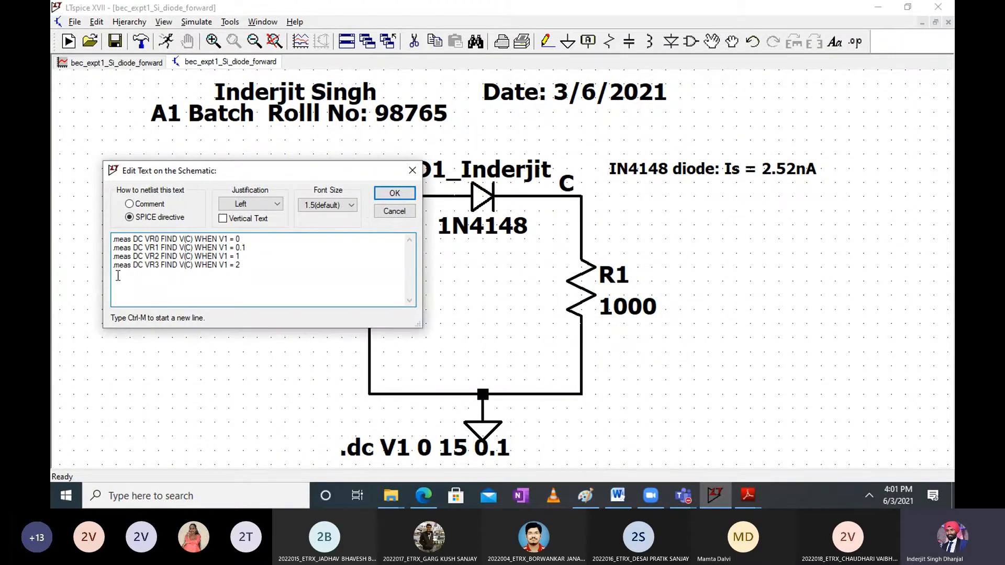
pyautogui.click(258, 266)
pyautogui.hotkey('ctrl', 'm')
pyautogui.write('.meas DC VR0 FIND V(C) WHEN V1 = 0')
pyautogui.press('BackSpace')
pyautogui.write('5')
pyautogui.click(158, 273)
pyautogui.press('BackSpace')
pyautogui.write('4')
# Add a sixth directive line, ".meas DC VR5 FIND V(C) WHEN V1 = 10"
pyautogui.click(242, 274)
pyautogui.hotkey('ctrl', 'm')
pyautogui.write('.meas DC VR0 FIND V(C) WHEN V1 = 0')
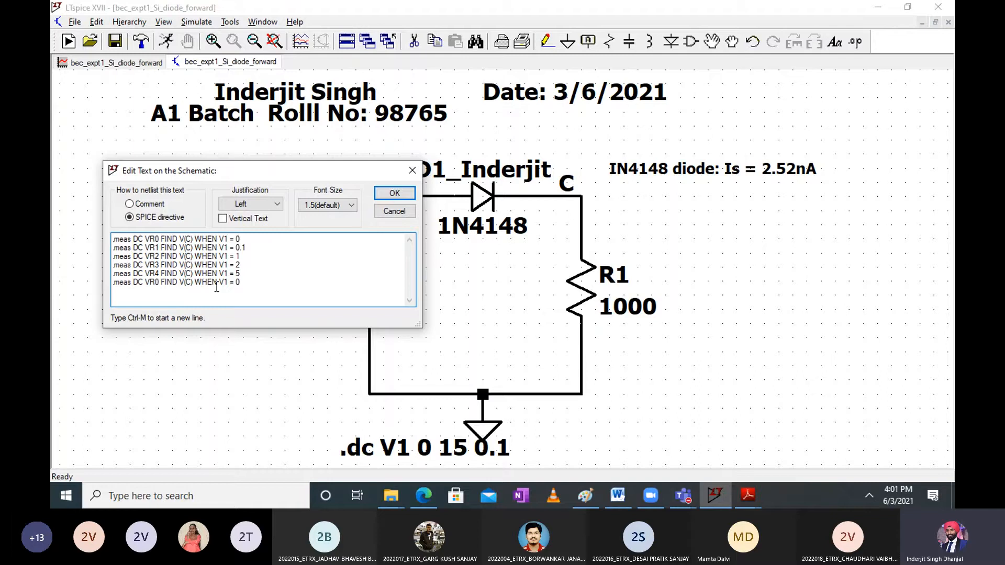
pyautogui.click(160, 282)
pyautogui.press('BackSpace')
pyautogui.write('5')
pyautogui.click(250, 282)
pyautogui.press('BackSpace')
pyautogui.write('10')
# Add a seventh line, ".meas DC VR6 FIND V(C) WHEN V1 = 15", and accept the directive text for placement
pyautogui.hotkey('ctrl', 'm')
pyautogui.write('.meas DC VR0 FIND V(C) WHEN V1 = 0')
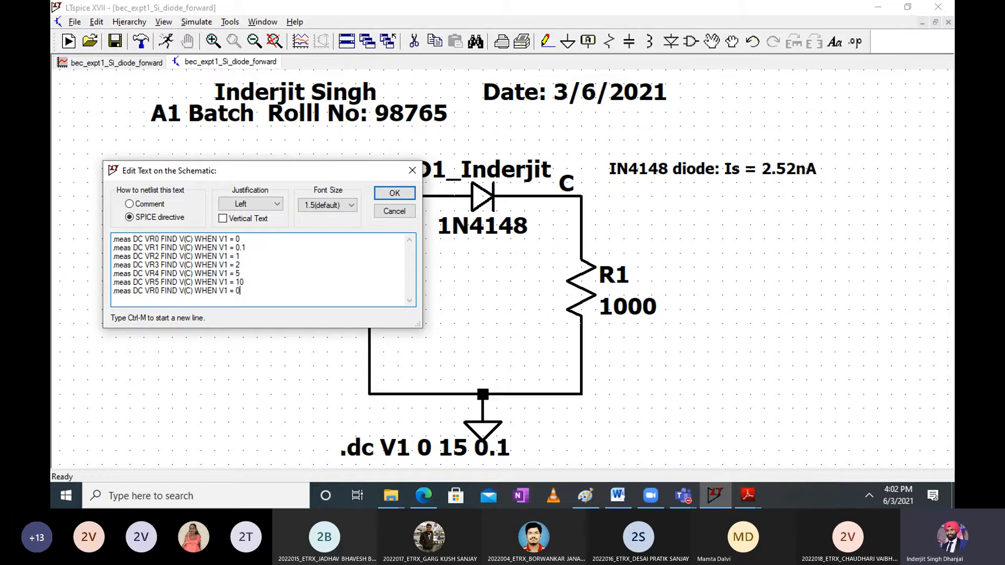
pyautogui.click(158, 292)
pyautogui.press('BackSpace')
pyautogui.write('6')
pyautogui.click(248, 292)
pyautogui.press('BackSpace')
pyautogui.write('1')
pyautogui.press('Return')
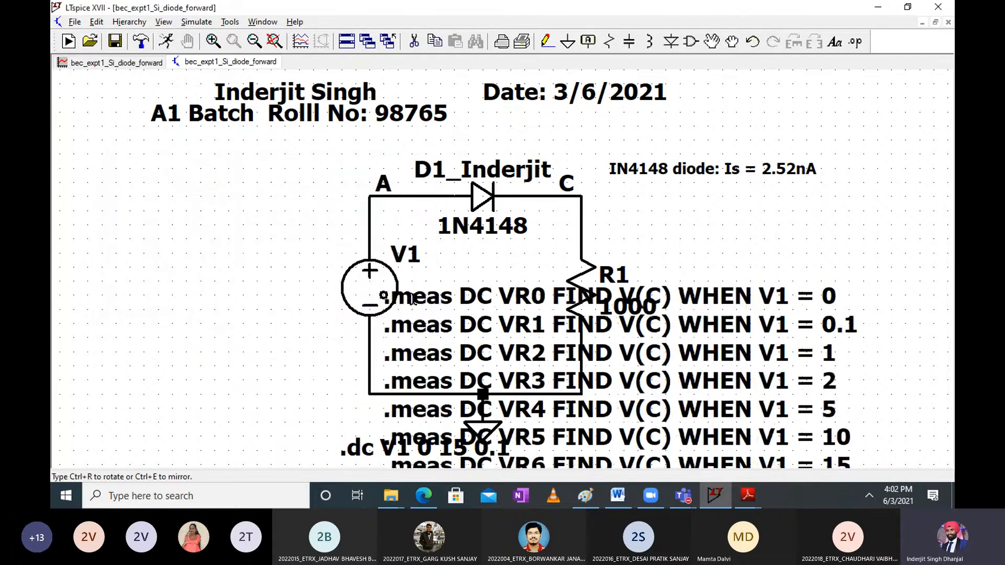
# Place the seven-line .meas directive block below the ".dc V1 0 15 0.1" directive and fit the whole schematic in view
pyautogui.click(320, 434)
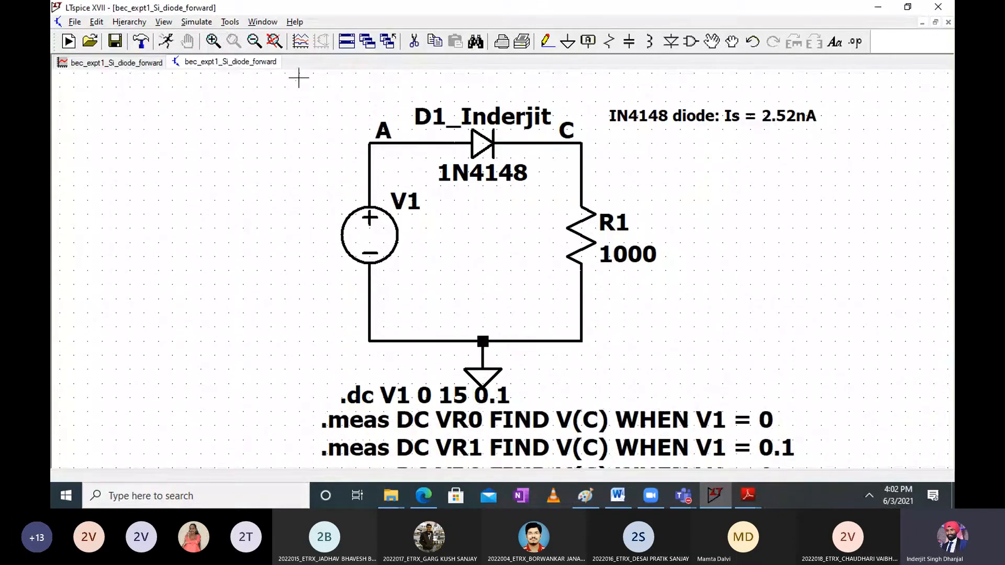
pyautogui.click(277, 45)
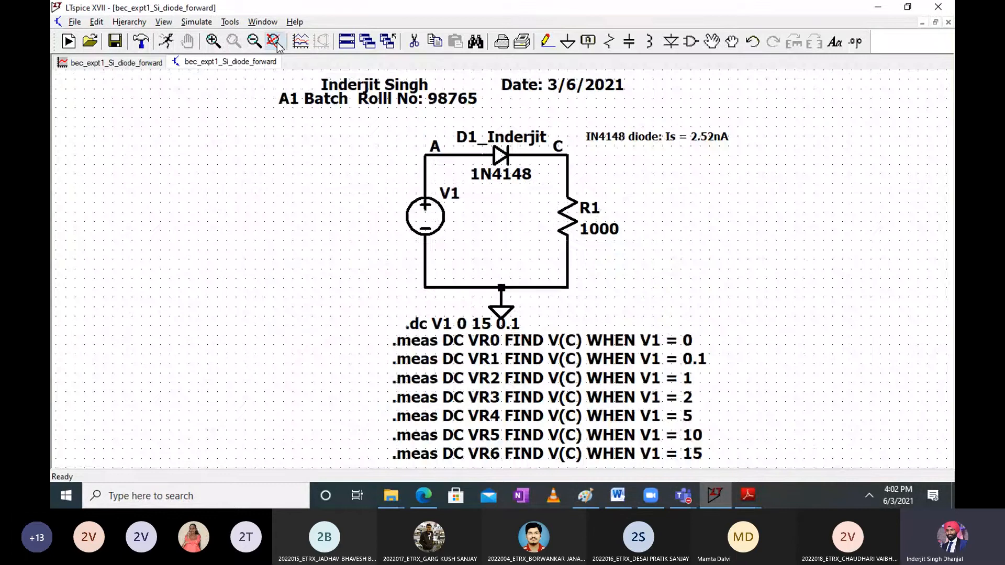
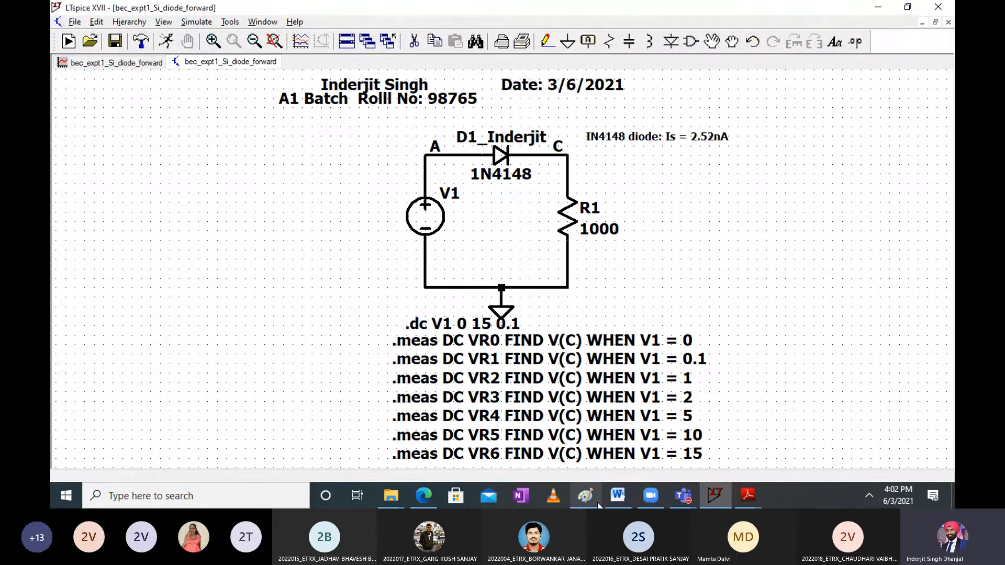
# Switch to the Word report, examine the supply voltages listed in the Si diode forward-bias observation table, and return to LTspice
pyautogui.click(617, 496)
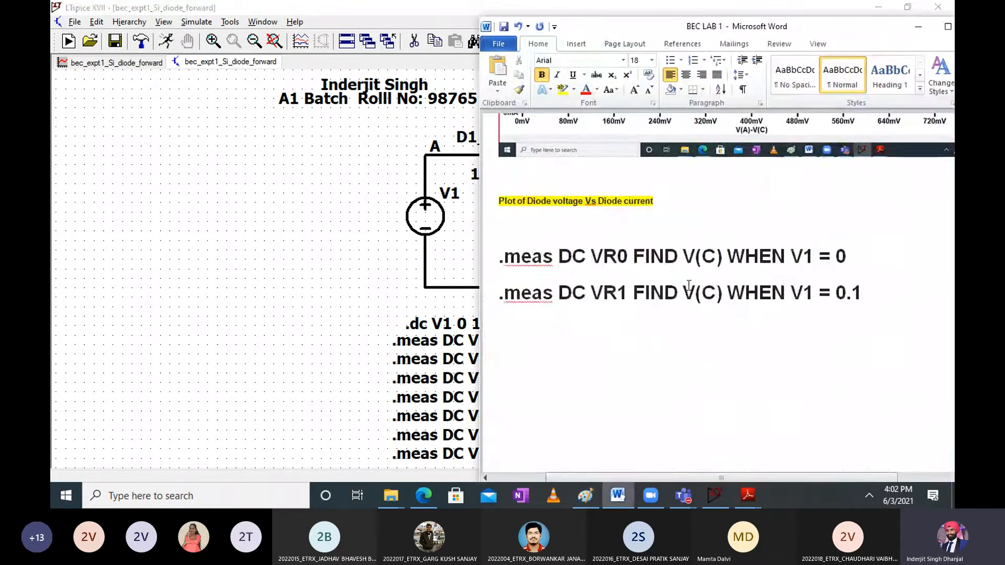
pyautogui.scroll(-10, 691, 290)
pyautogui.scroll(-20, 691, 290)
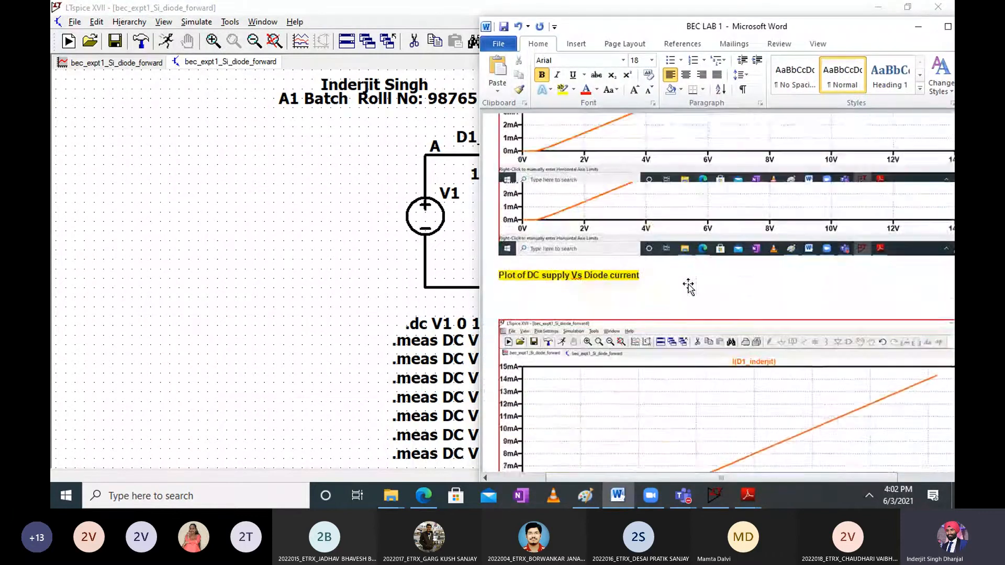
pyautogui.scroll(20, 689, 285)
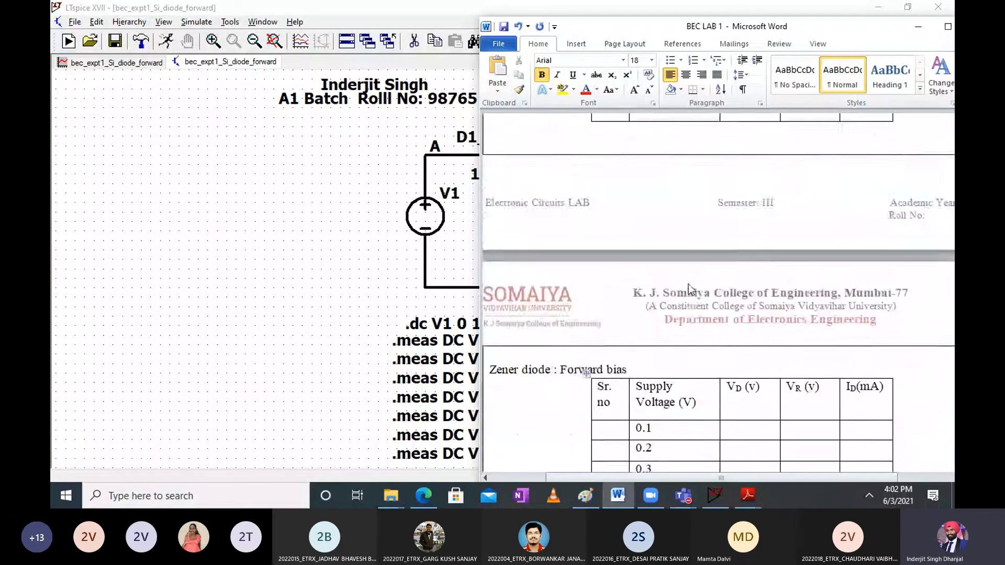
pyautogui.scroll(12, 692, 289)
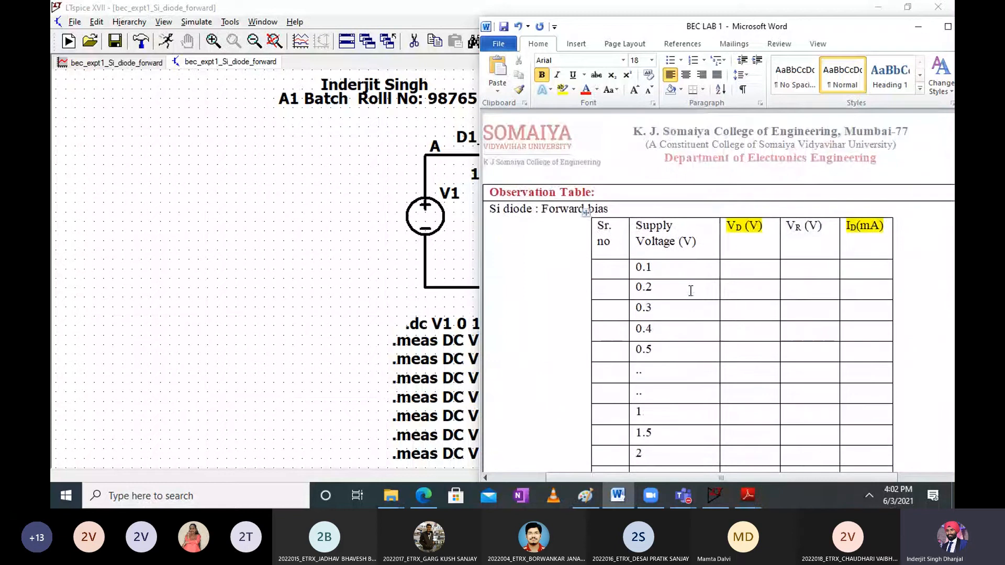
pyautogui.scroll(-3, 777, 286)
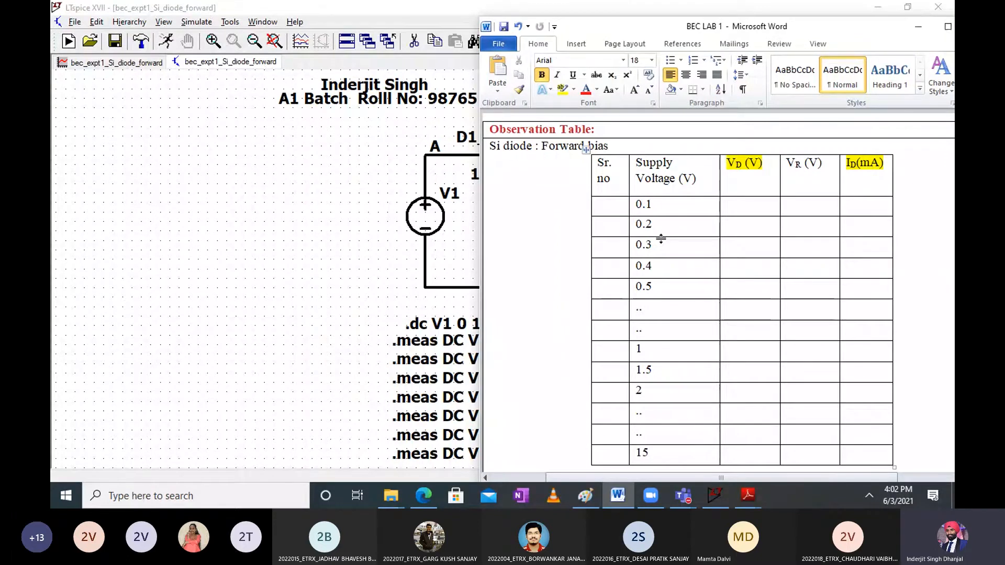
pyautogui.click(673, 228)
pyautogui.click(389, 221)
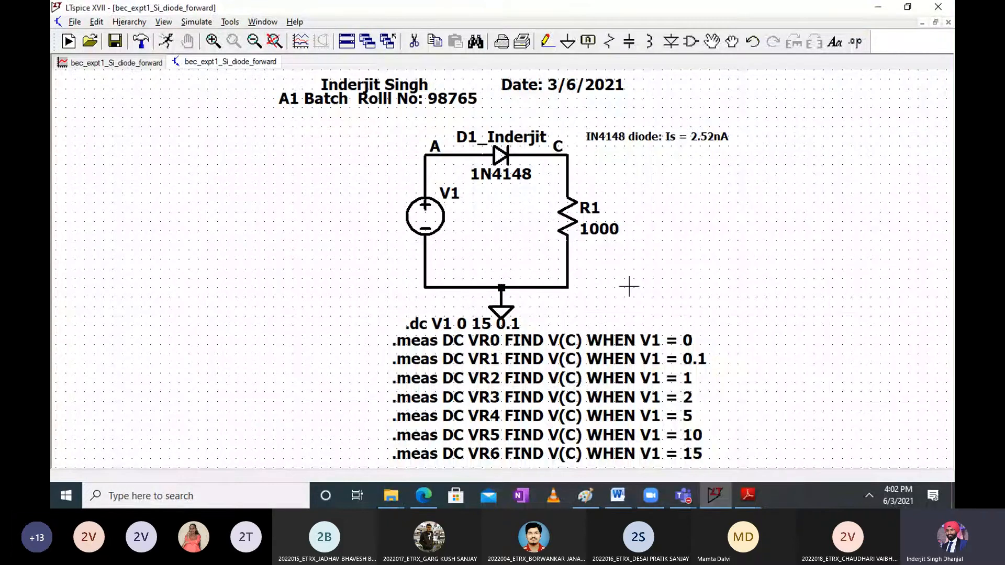
# Correct the misspelled "Rolll No" to "Roll No" in the batch comment above the circuit
pyautogui.moveTo(629, 287); pyautogui.dragTo(601, 283)
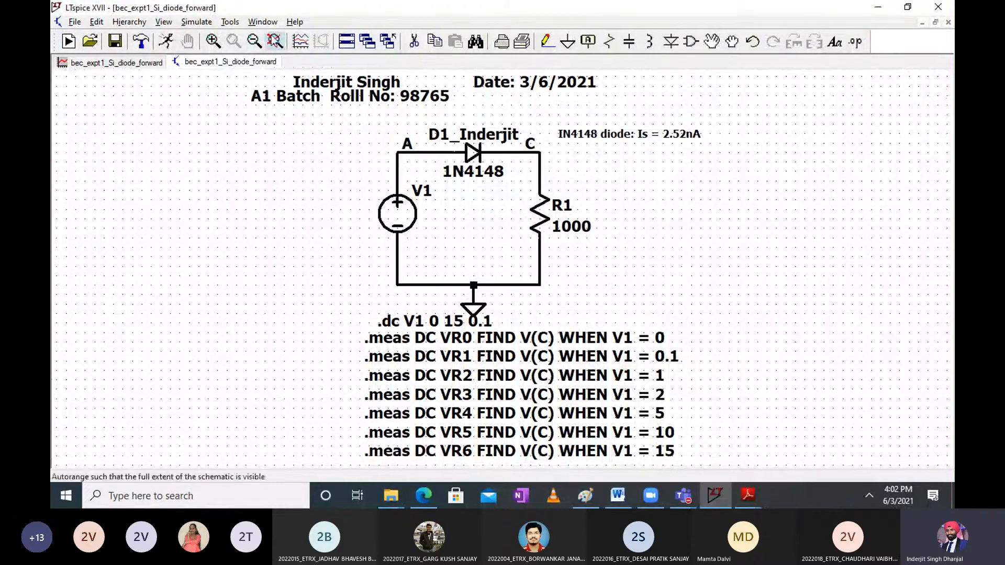
pyautogui.click(274, 41)
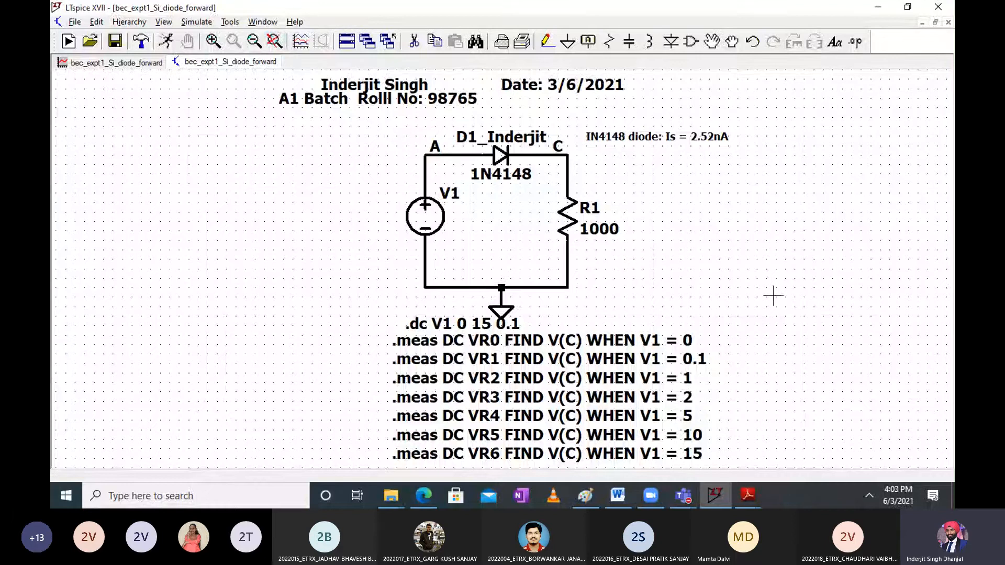
pyautogui.rightClick(378, 99)
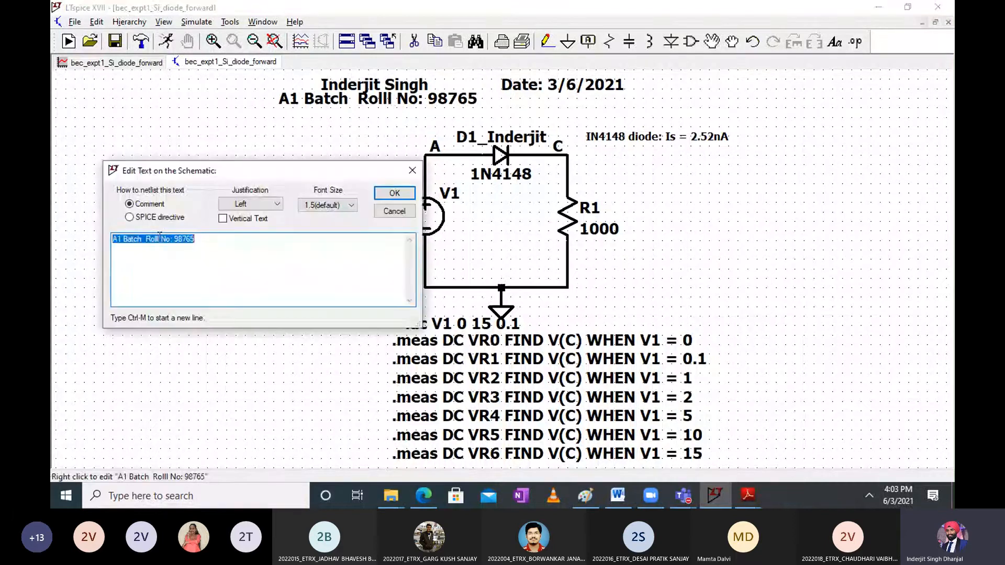
pyautogui.click(158, 237)
pyautogui.press('BackSpace')
pyautogui.press('Return')
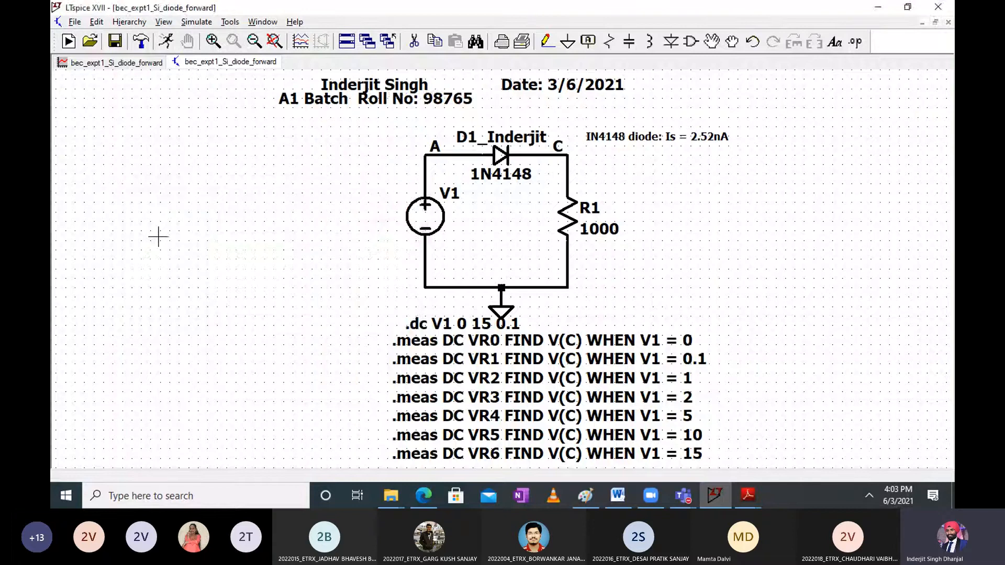
# Check the voltage formulas noted in Paint and bring up the forward-bias observation table in the Word report
pyautogui.moveTo(795, 341); pyautogui.dragTo(741, 341)
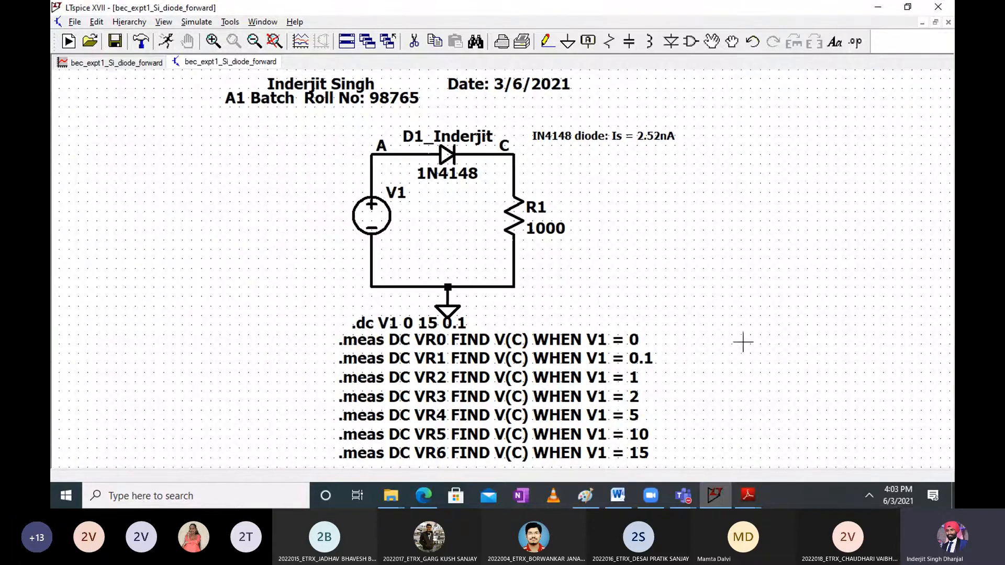
pyautogui.click(275, 41)
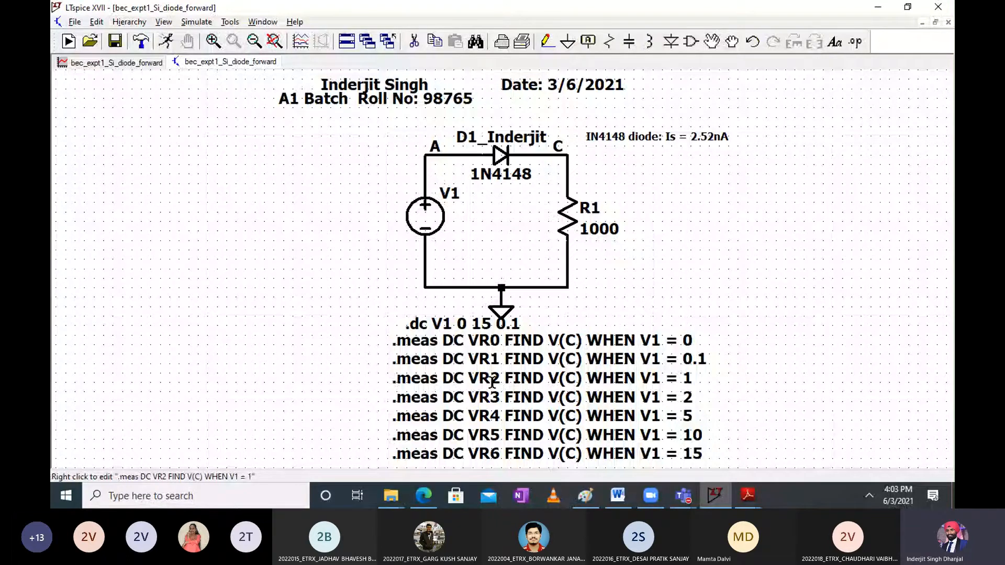
pyautogui.click(585, 496)
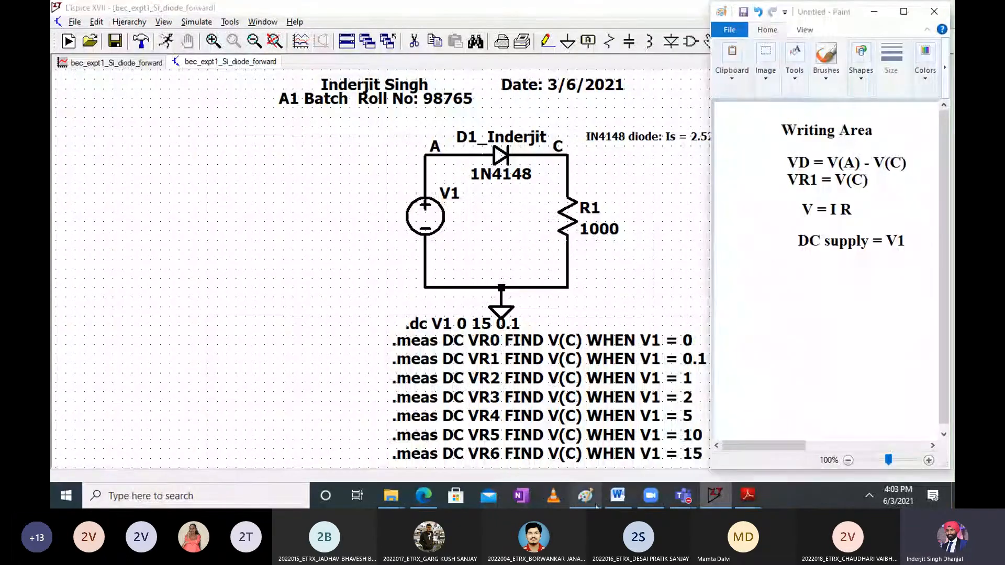
pyautogui.click(623, 367)
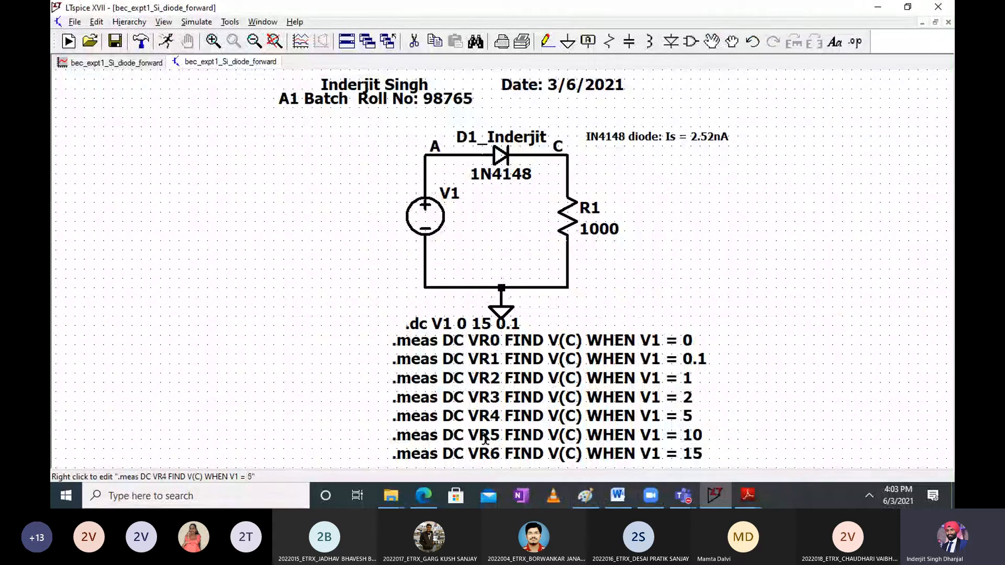
pyautogui.click(616, 503)
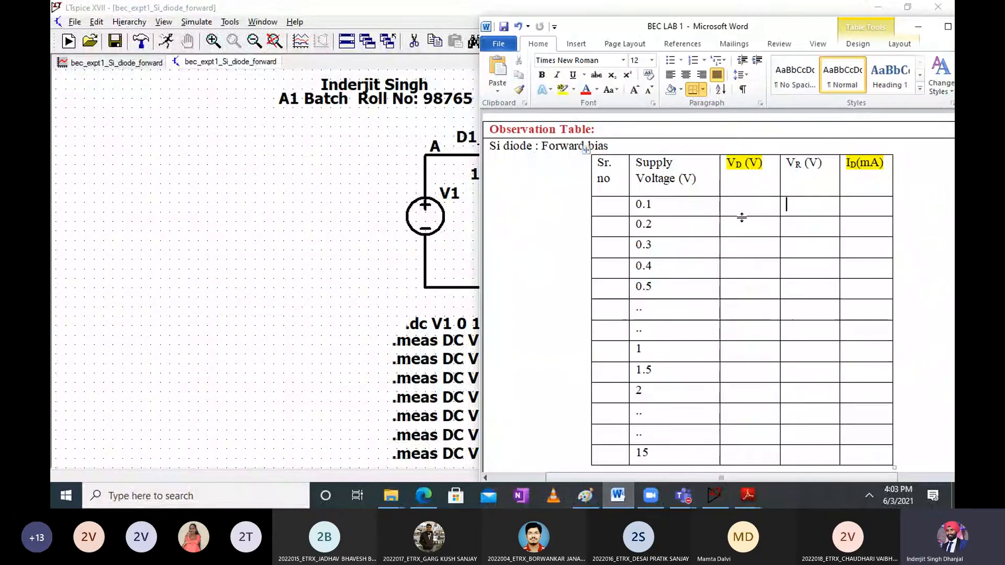
pyautogui.write('0.1')
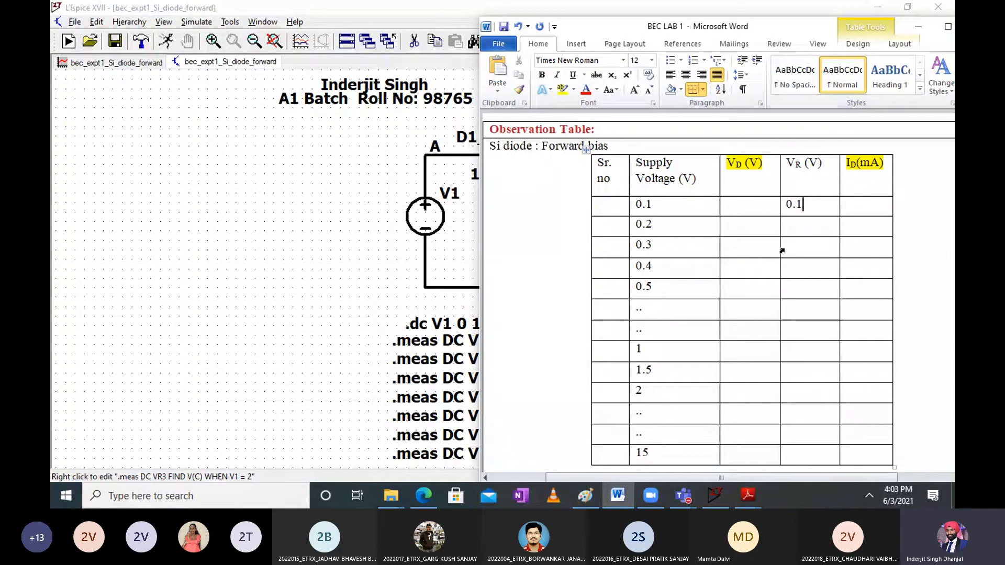
pyautogui.press('BackSpace')
pyautogui.press('BackSpace')
pyautogui.press('BackSpace')
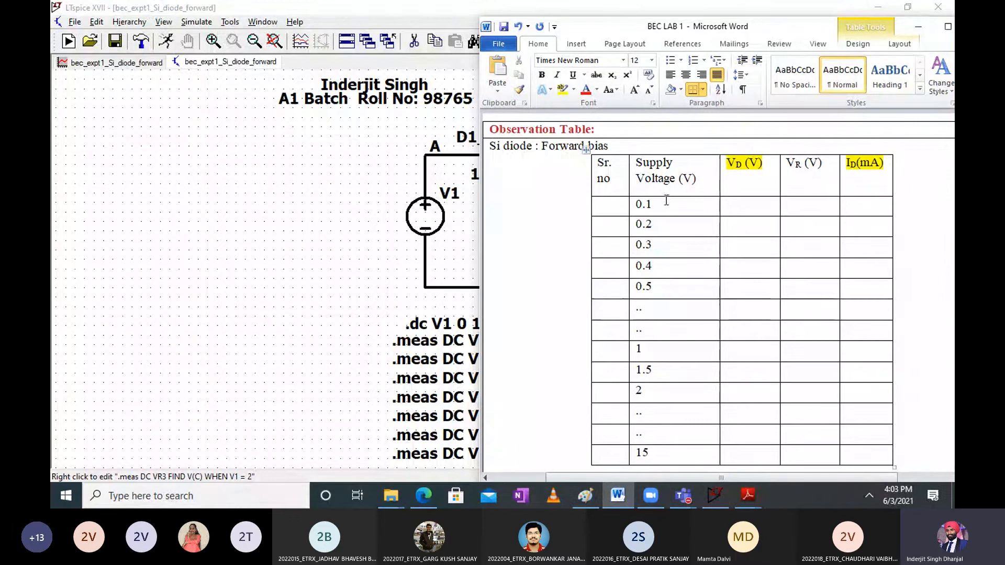
# Set the table's first two supply voltages to 0 and 0.1 and enter "VR0 =" and "VR1 =" in their VR cells
pyautogui.click(648, 205)
pyautogui.press('BackSpace')
pyautogui.press('BackSpace')
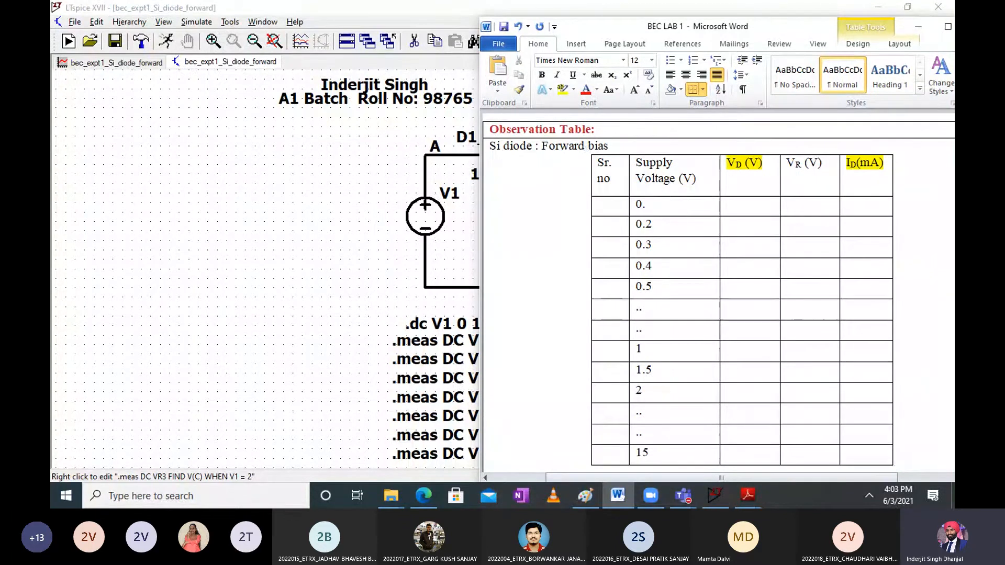
pyautogui.click(790, 208)
pyautogui.write('VR0 =')
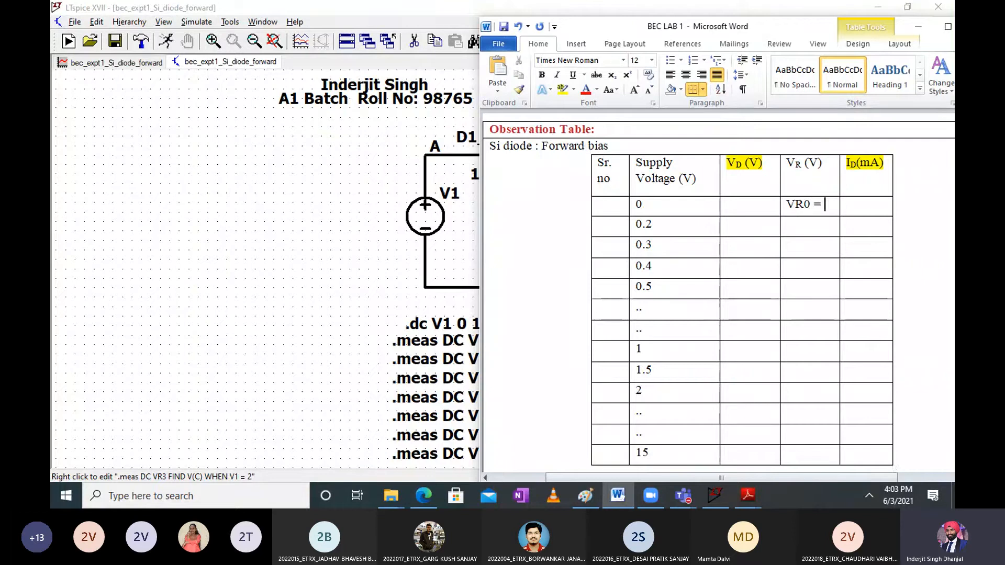
pyautogui.click(811, 221)
pyautogui.write('VR1 =')
# Run the simulation in LTspice, maximize the schematic window, and view the measurement results in the SPICE error log before closing it
pyautogui.click(380, 388)
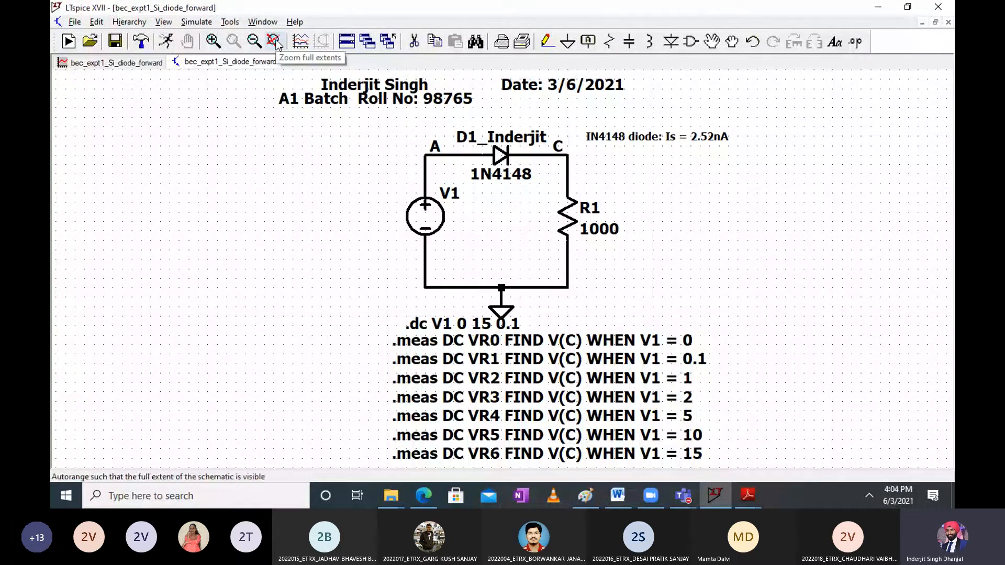
pyautogui.click(188, 23)
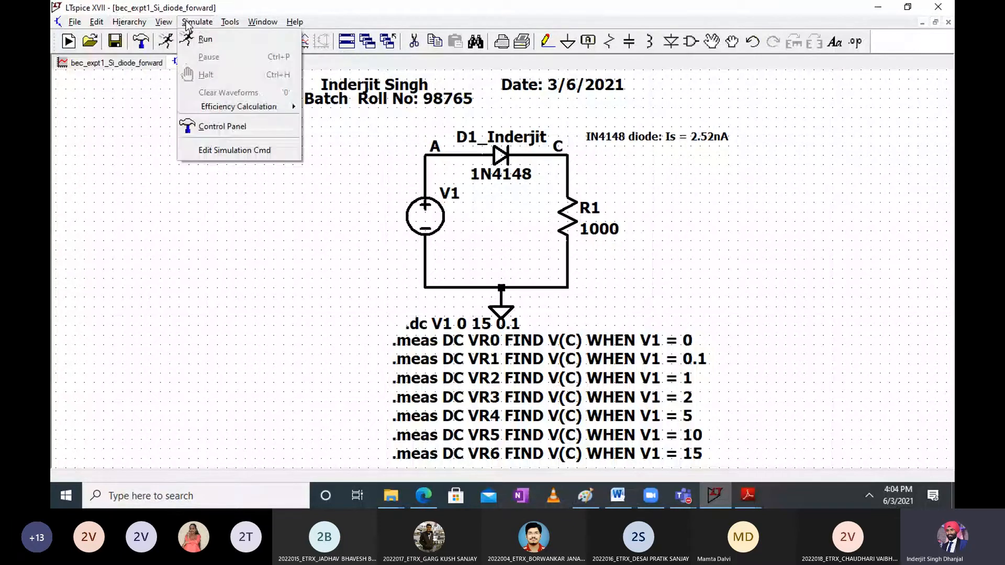
pyautogui.click(204, 39)
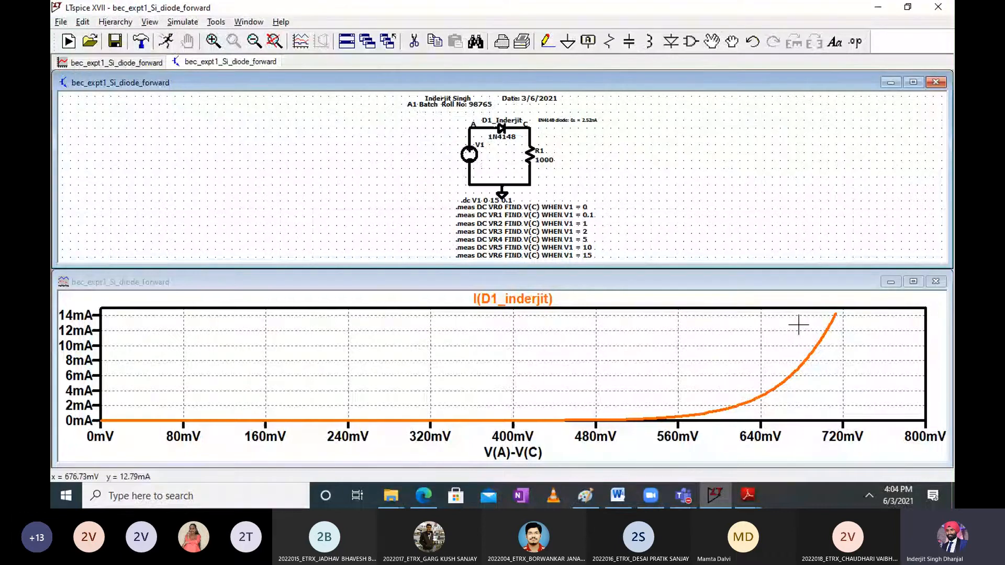
pyautogui.click(914, 82)
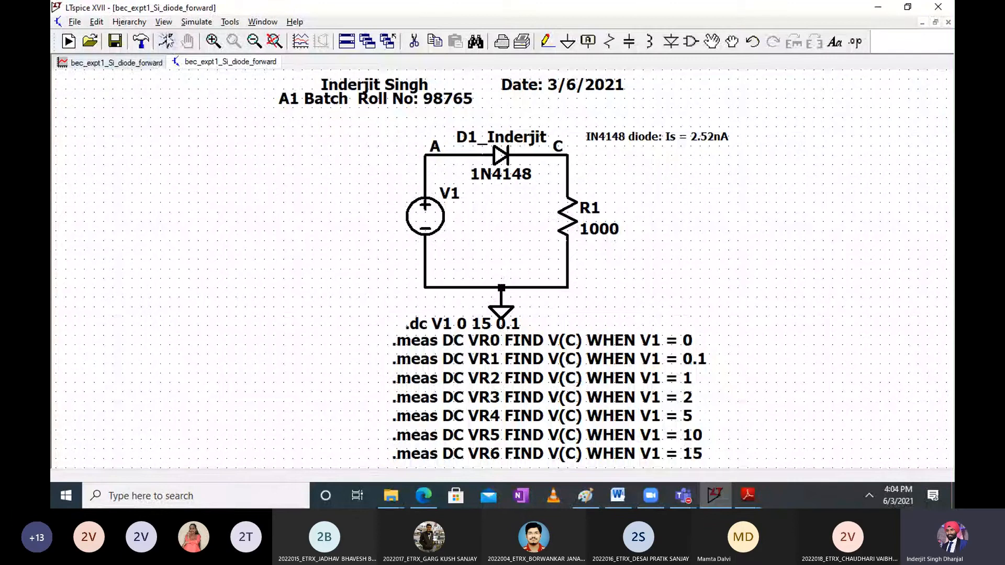
pyautogui.click(164, 22)
pyautogui.click(197, 215)
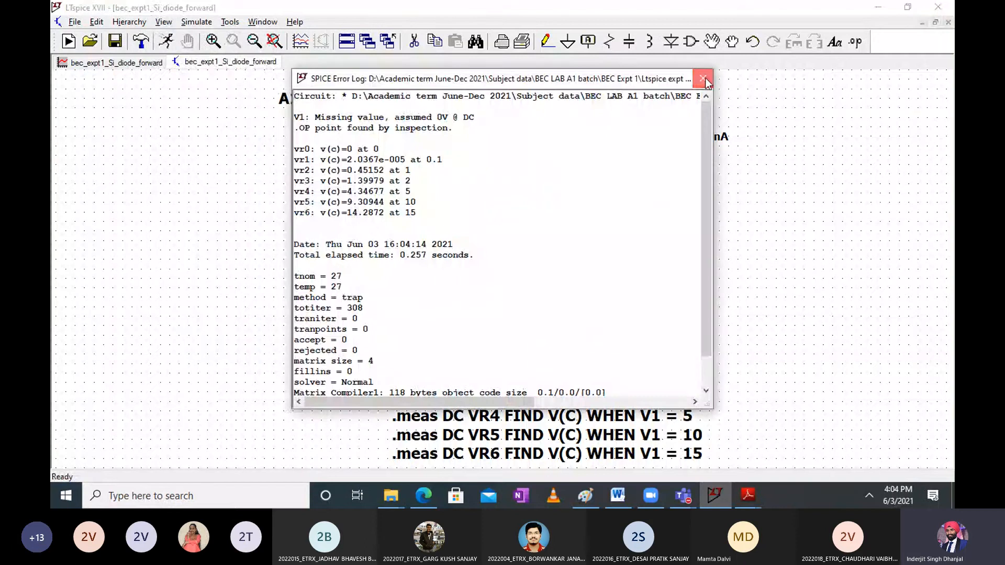
pyautogui.click(703, 79)
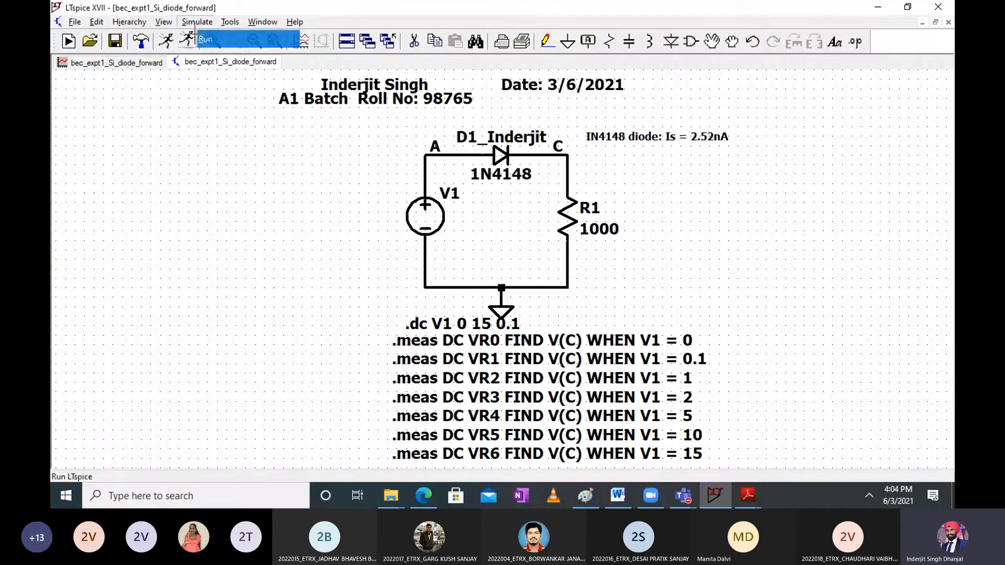
# Rerun the simulation, maximize the schematic window again, and reopen the SPICE error log
pyautogui.click(189, 40)
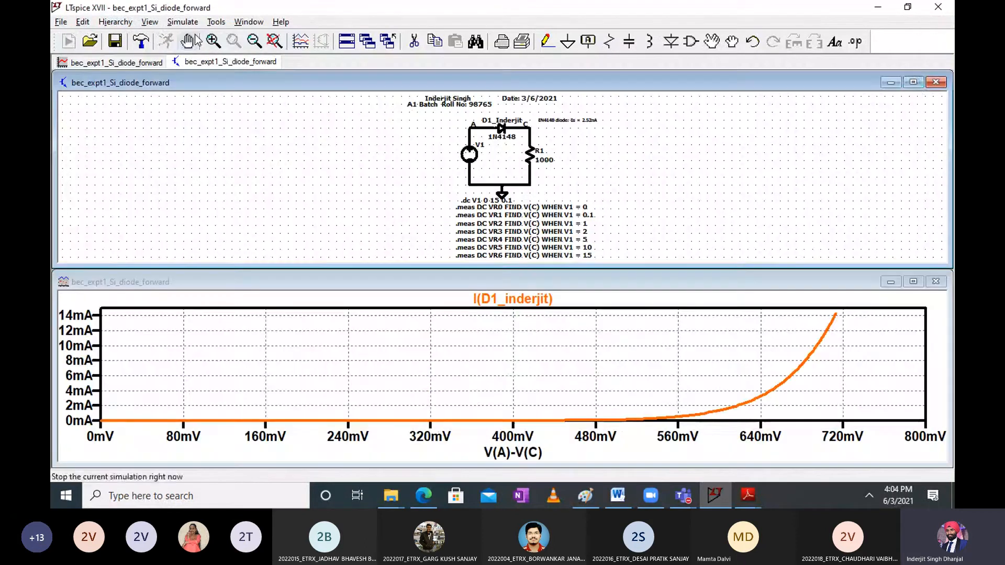
pyautogui.click(913, 82)
pyautogui.click(164, 22)
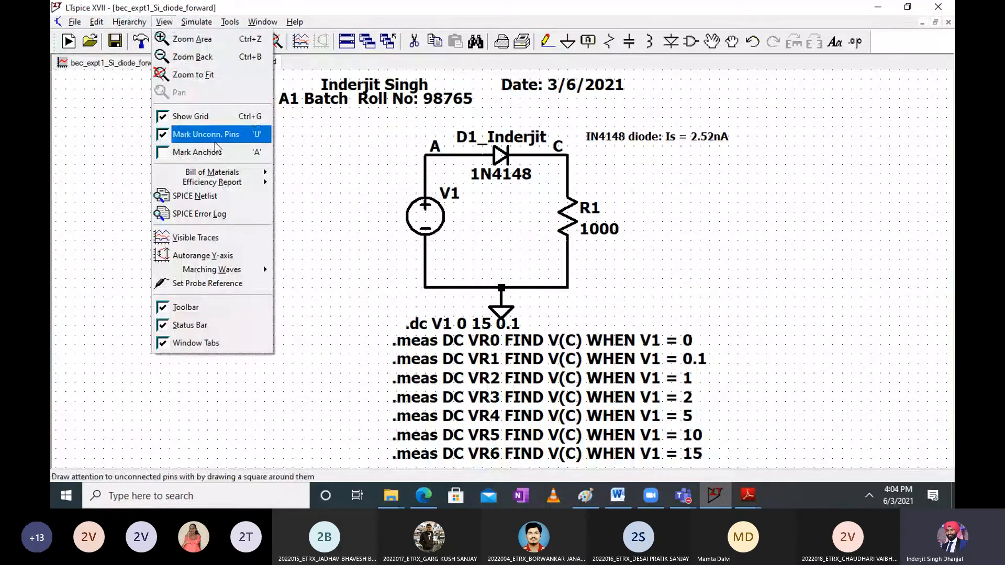
pyautogui.click(199, 213)
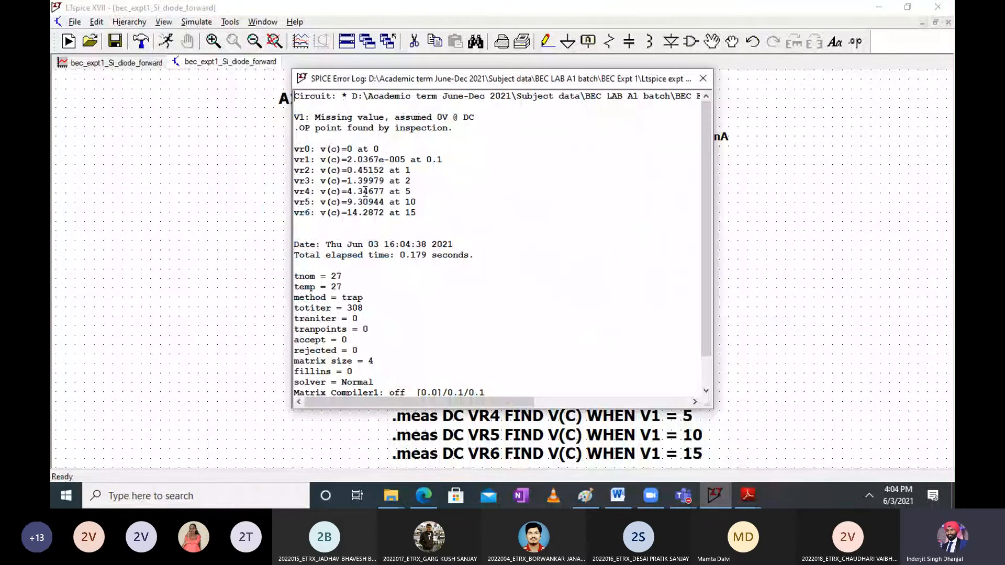
# Enlarge the error log text, place the log beside the Word observation table, and complete the first VR entry as "VR0 = 0"
pyautogui.keyDown('ctrl'); pyautogui.scroll(2, 365, 192); pyautogui.keyUp('ctrl')
pyautogui.keyDown('ctrl'); pyautogui.scroll(2, 365, 193); pyautogui.keyUp('ctrl')
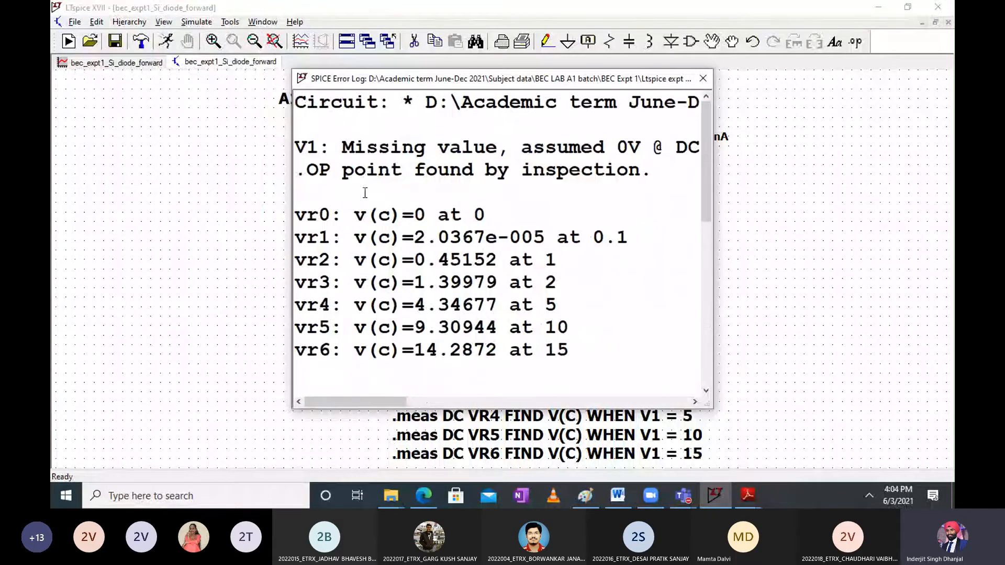
pyautogui.keyDown('ctrl'); pyautogui.scroll(1, 366, 193); pyautogui.keyUp('ctrl')
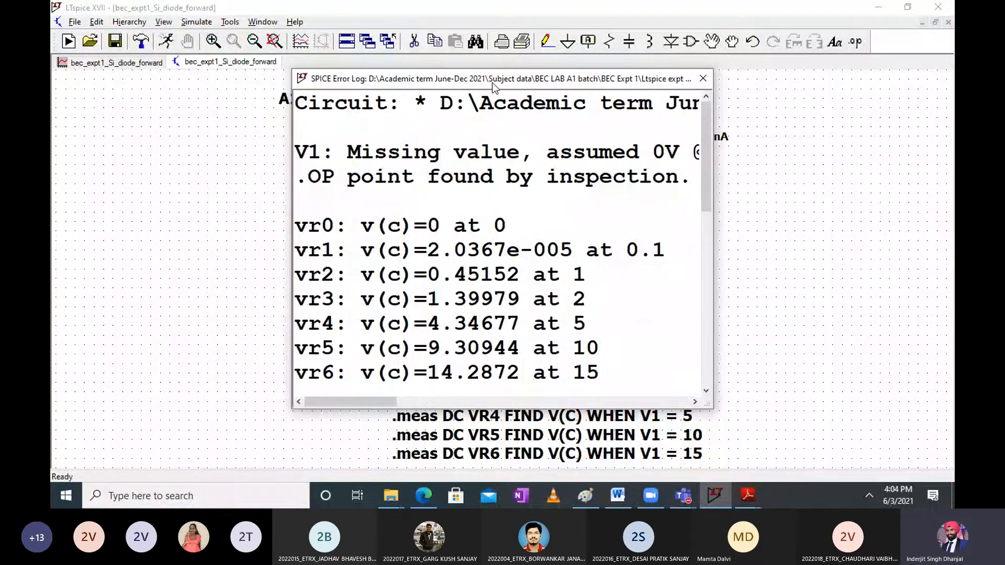
pyautogui.moveTo(492, 82); pyautogui.dragTo(252, 64)
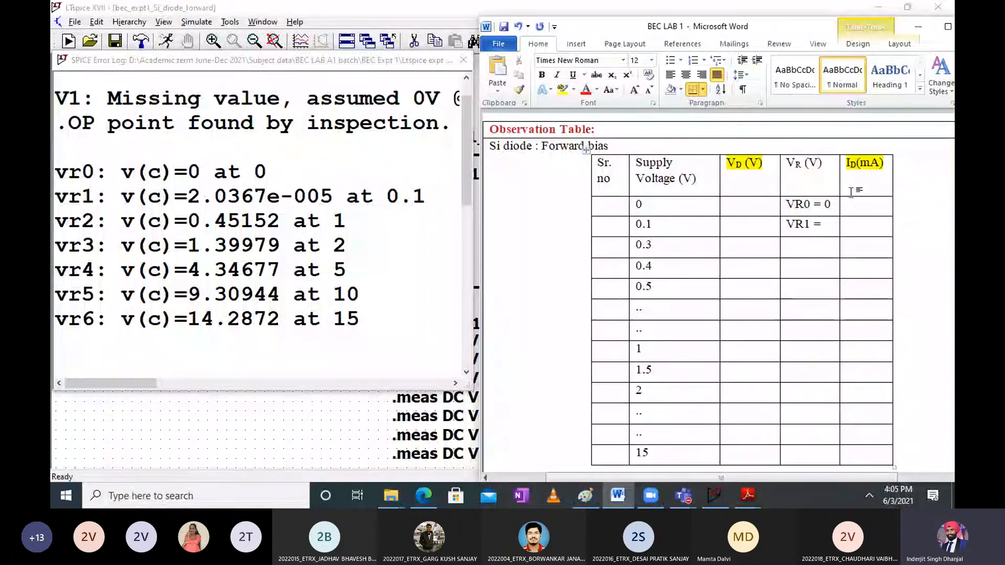
pyautogui.scroll(-2, 754, 325)
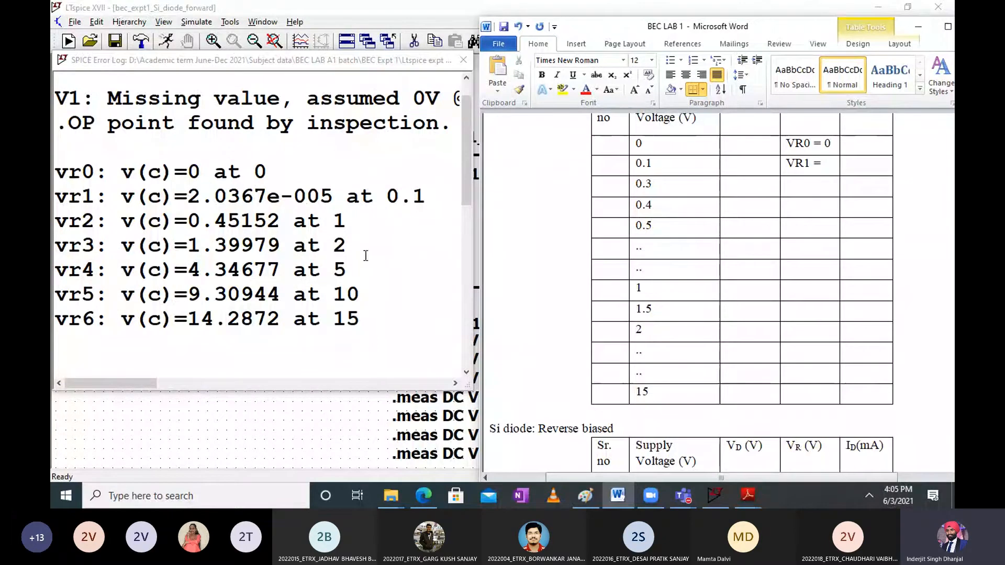
# Compare the error log with the forward-bias observation table and clear the "VR1 =" entry from the 0.1 V row
pyautogui.scroll(2, 691, 230)
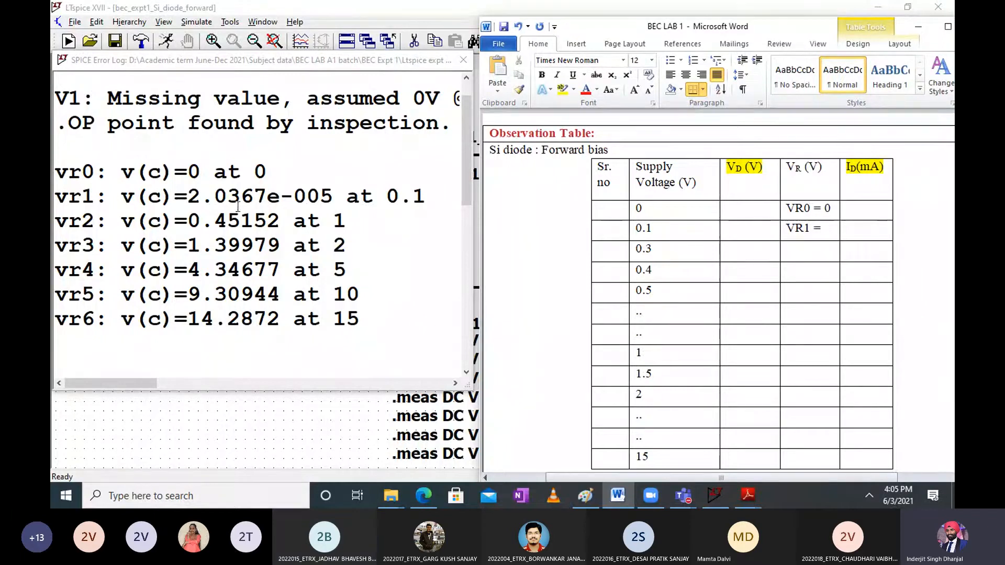
pyautogui.click(190, 196)
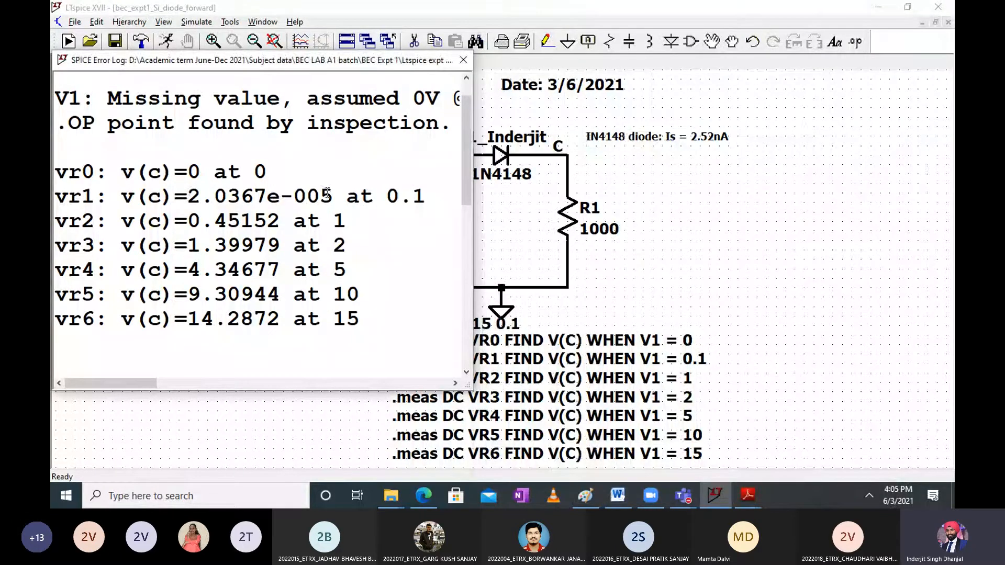
pyautogui.hotkey('alt', 'Tab')
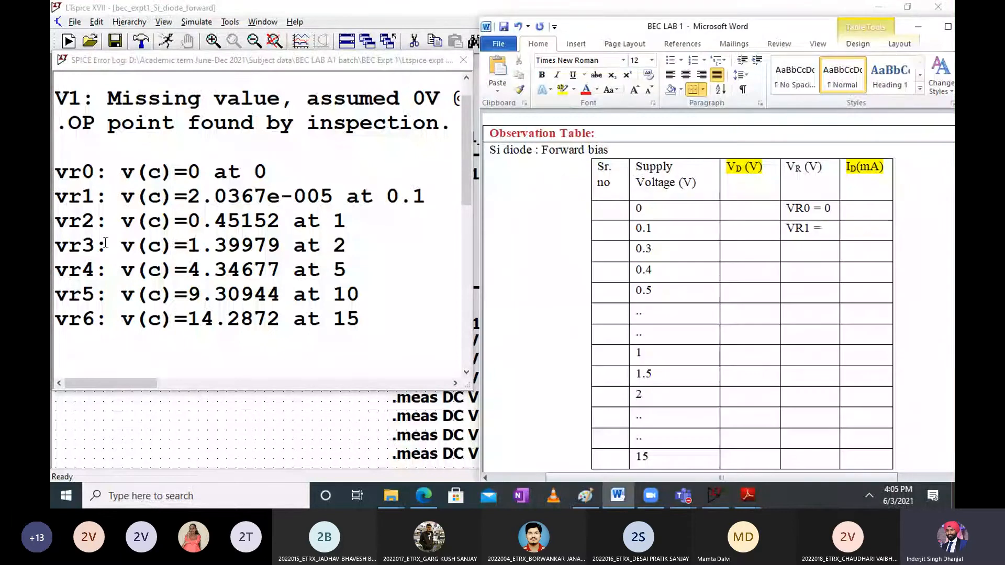
pyautogui.scroll(-2, 654, 157)
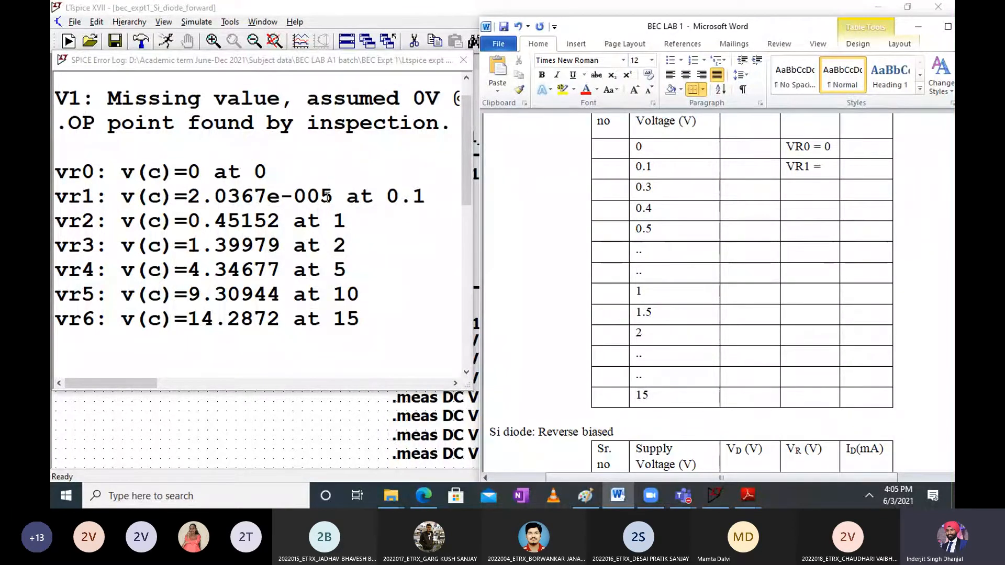
pyautogui.scroll(-1, 663, 293)
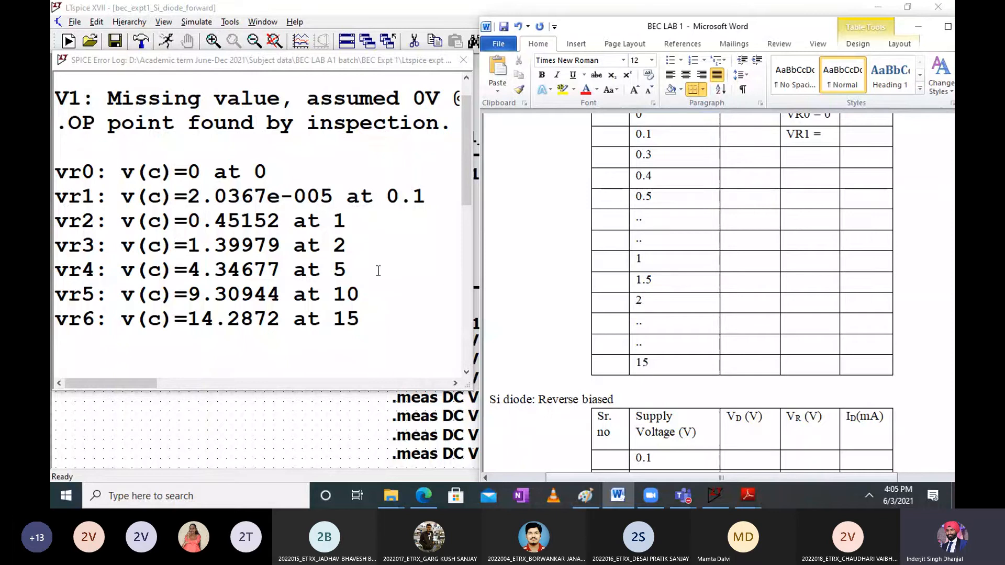
pyautogui.scroll(3, 796, 251)
pyautogui.press('BackSpace')
pyautogui.press('BackSpace')
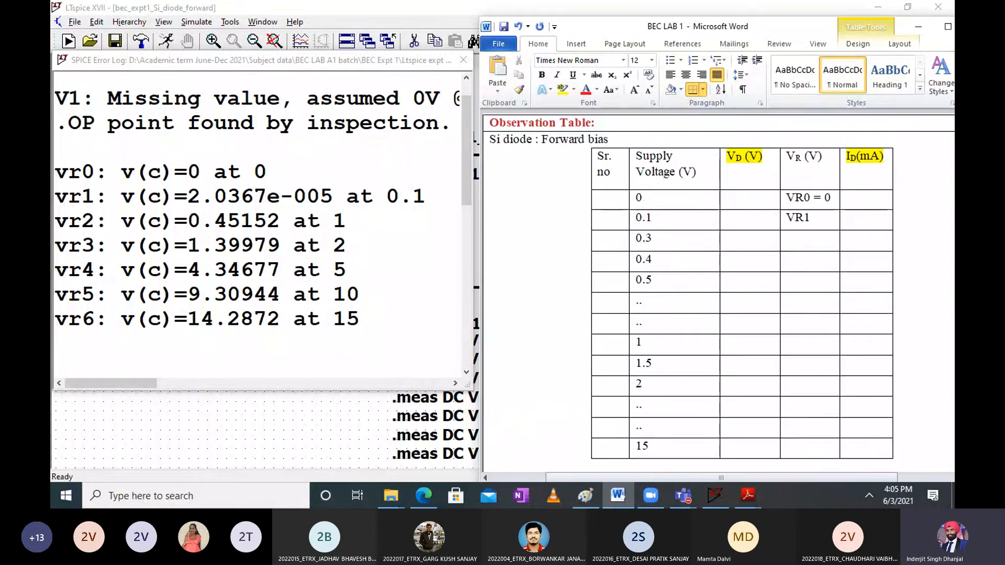
pyautogui.press('BackSpace')
pyautogui.press('BackSpace')
pyautogui.press('BackSpace')
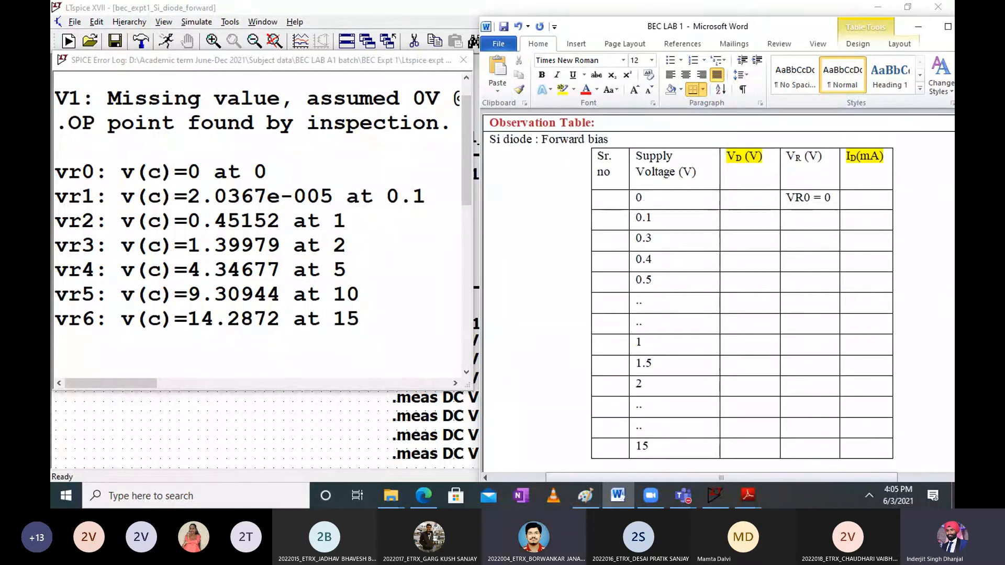
# Move the SPICE error log toward the middle of LTspice and place the Word cursor after the VR1 .meas directive
pyautogui.click(385, 182)
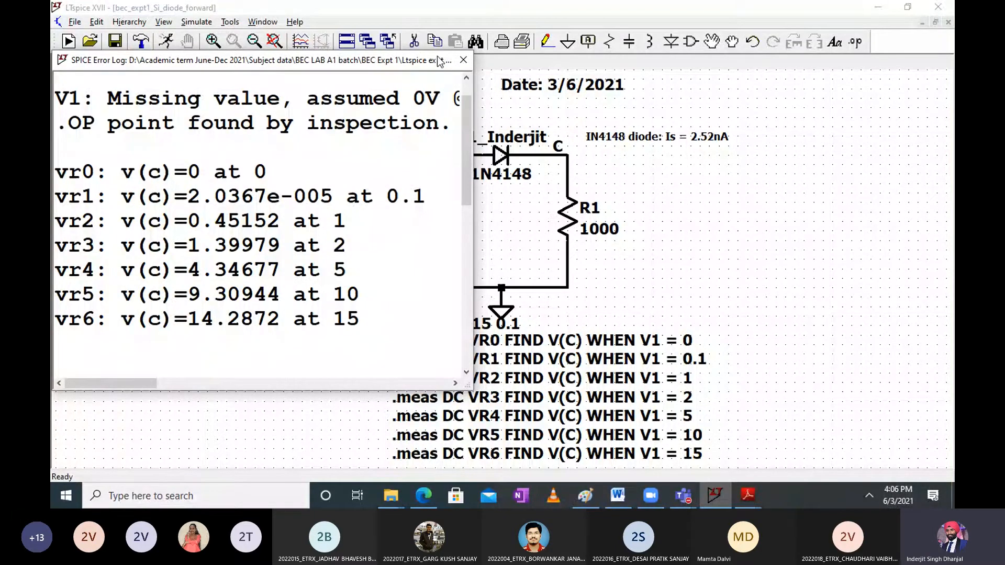
pyautogui.moveTo(439, 61); pyautogui.dragTo(694, 79)
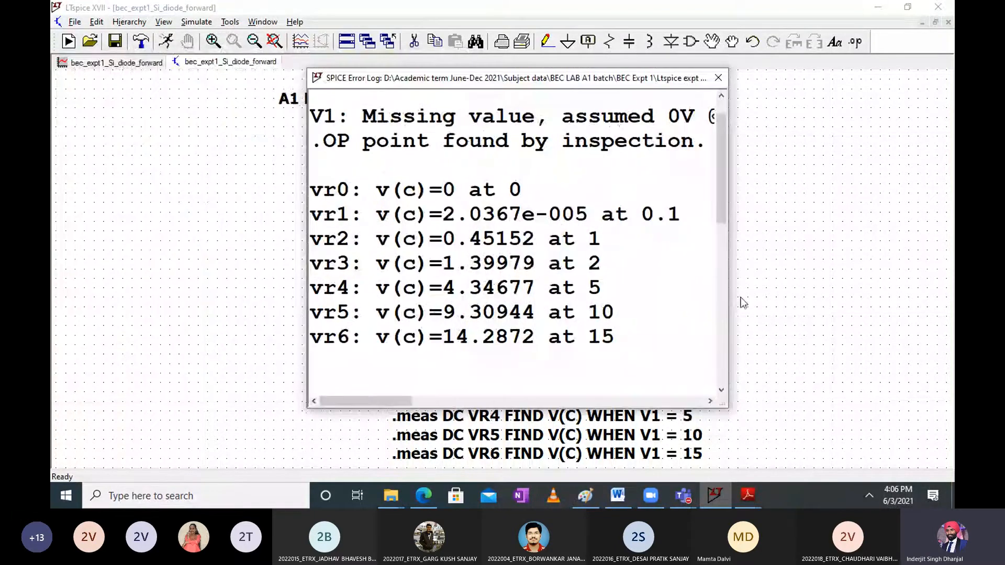
pyautogui.click(619, 496)
pyautogui.scroll(-20, 675, 295)
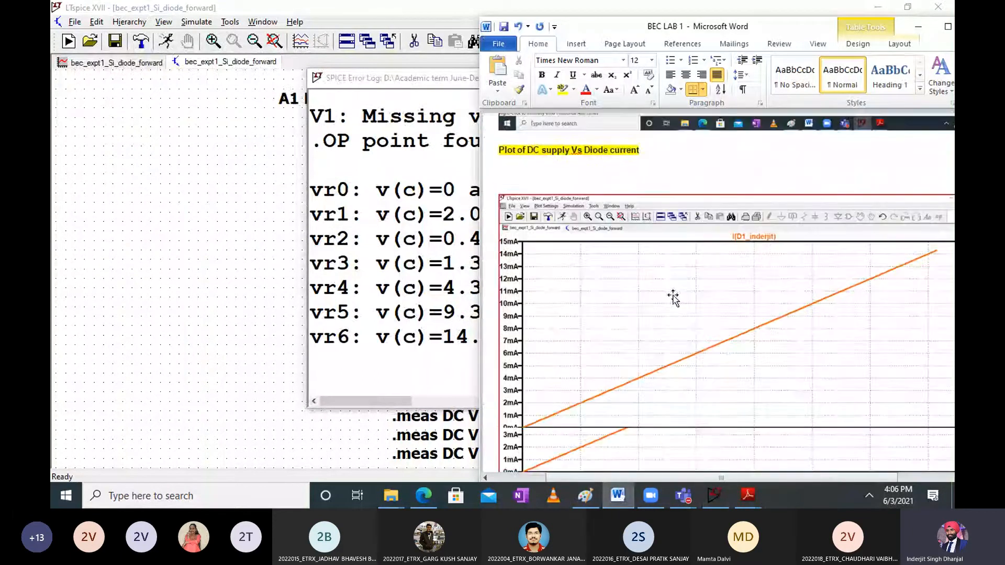
pyautogui.scroll(-5, 673, 296)
pyautogui.scroll(-5, 674, 296)
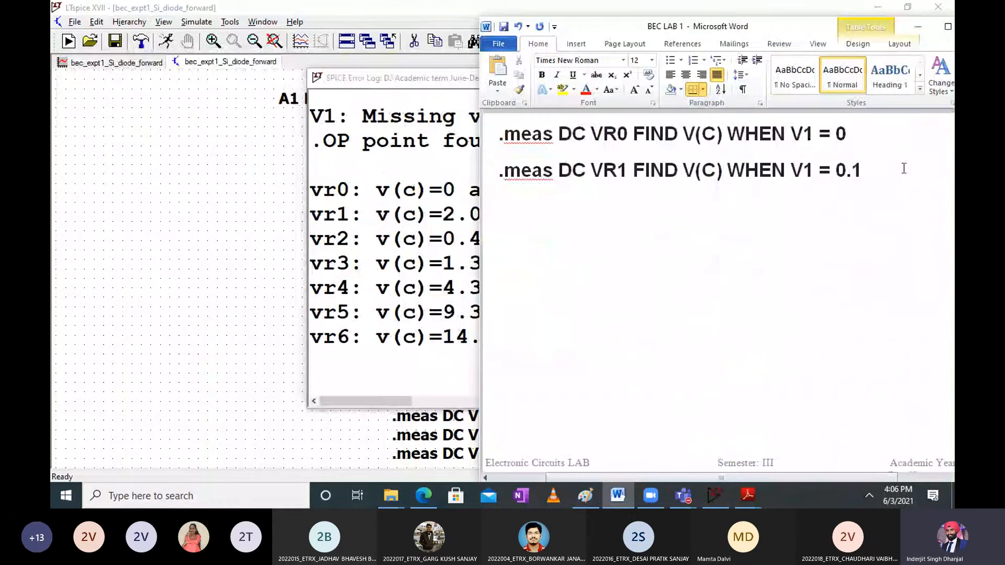
pyautogui.click(904, 168)
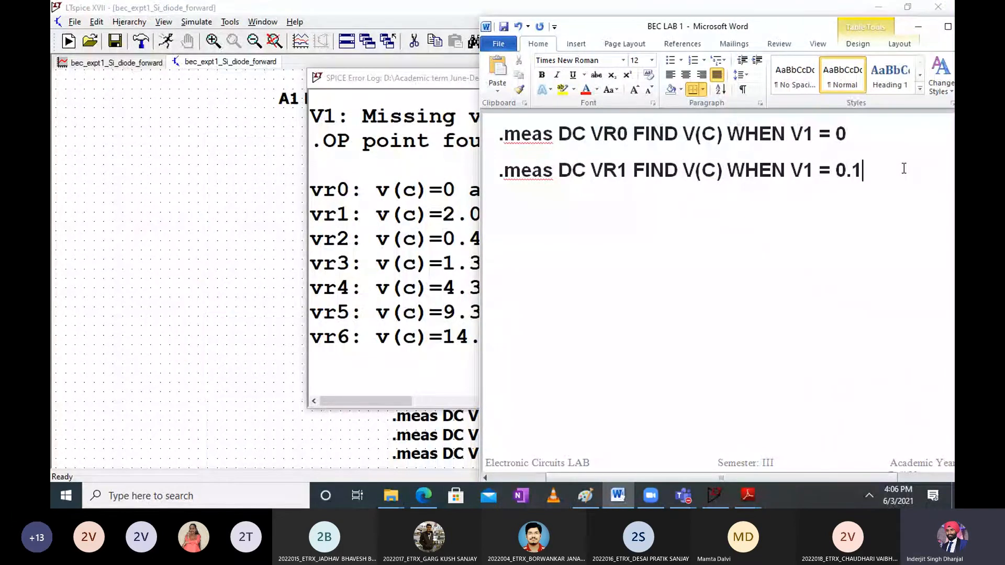
# Paste the error log screenshot into the Word lab report, then switch to LTspice and close the SPICE error log
pyautogui.hotkey('ctrl', 'v')
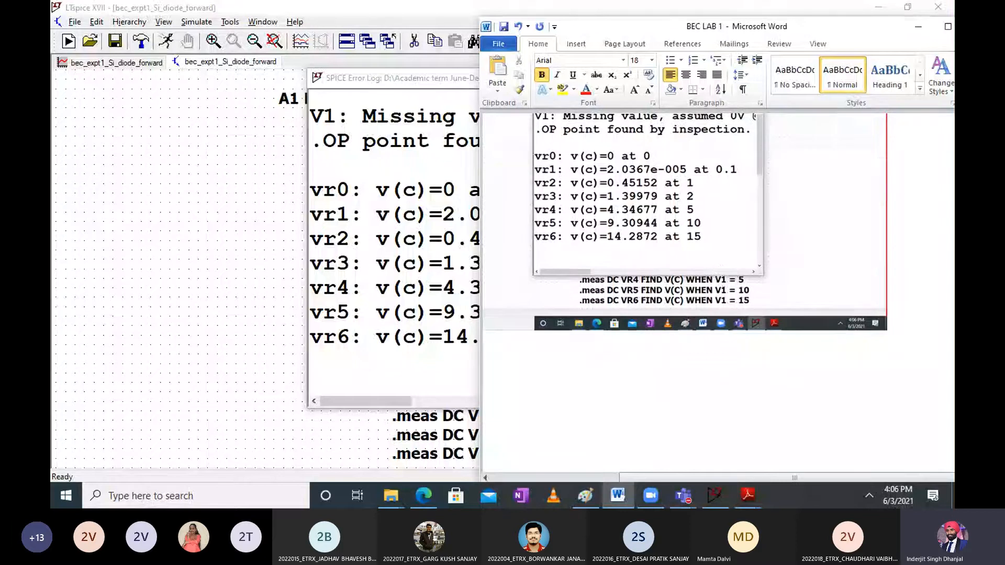
pyautogui.scroll(8, 557, 339)
pyautogui.scroll(10, 566, 348)
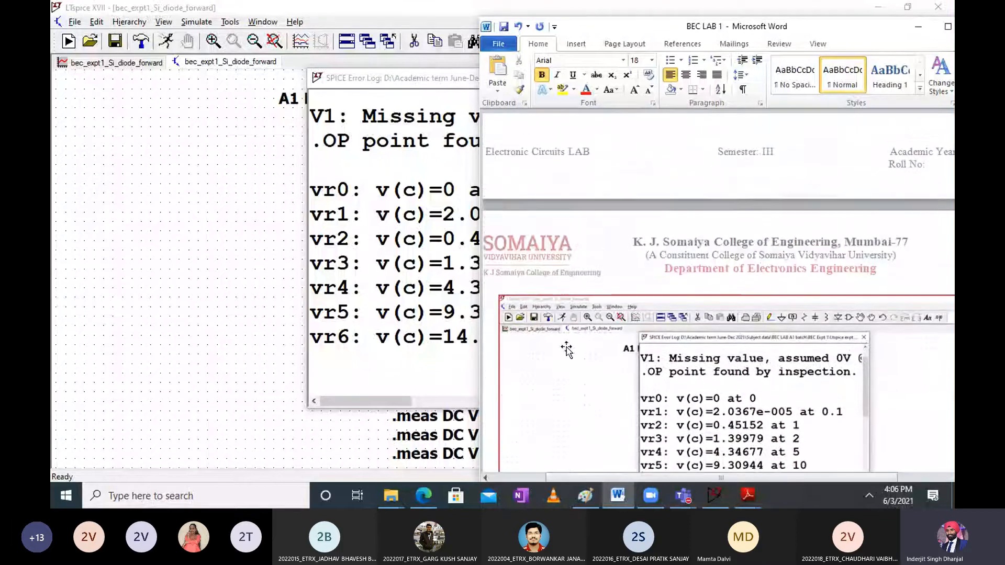
pyautogui.click(402, 278)
pyautogui.click(717, 82)
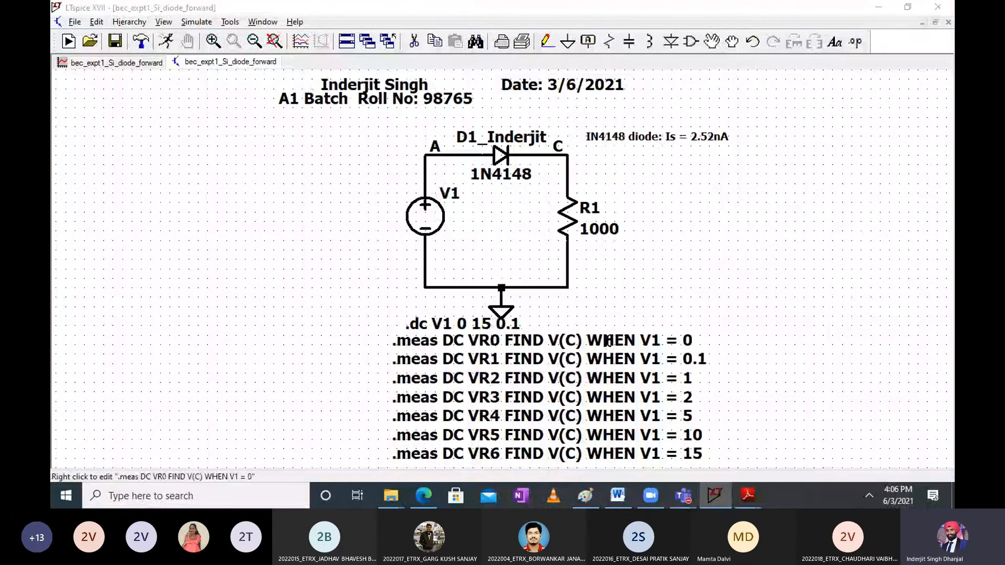
# Set the font size of the .meas VR0 to VR6 directive block to 0.625
pyautogui.rightClick(608, 341)
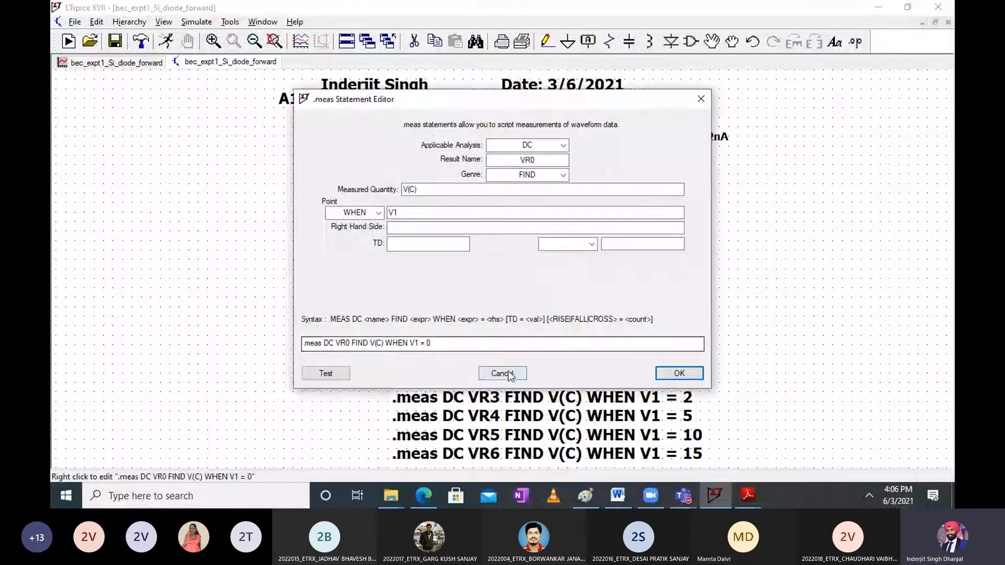
pyautogui.click(508, 373)
pyautogui.click(332, 204)
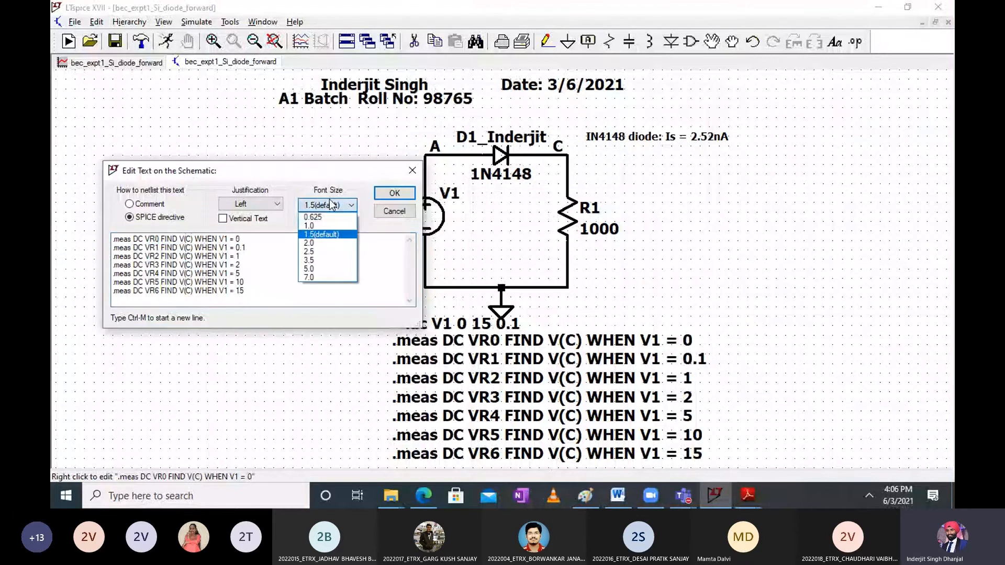
pyautogui.click(313, 216)
pyautogui.click(395, 193)
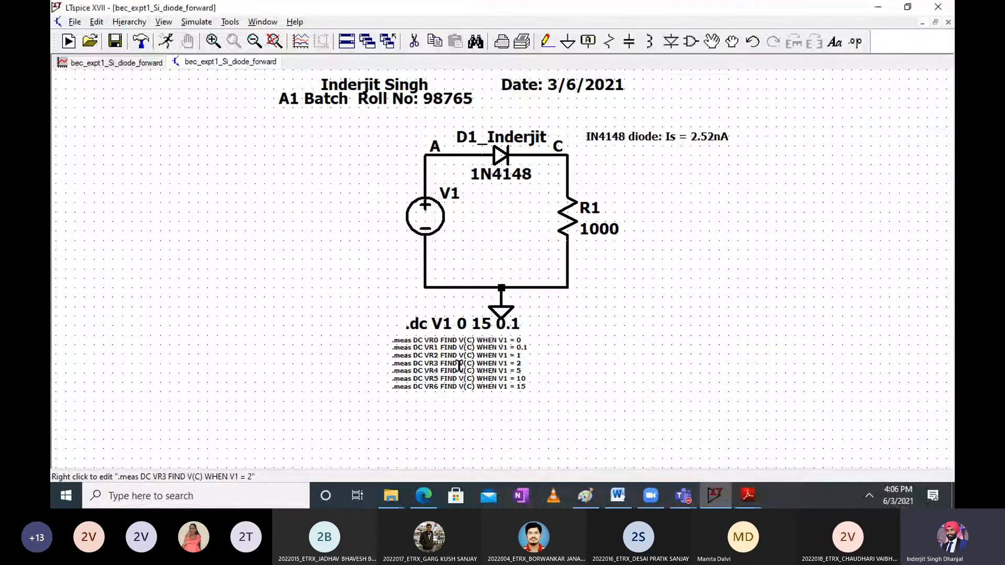
# Set the font size of the .meas VR0 to VR6 directive block to 1.0
pyautogui.rightClick(459, 365)
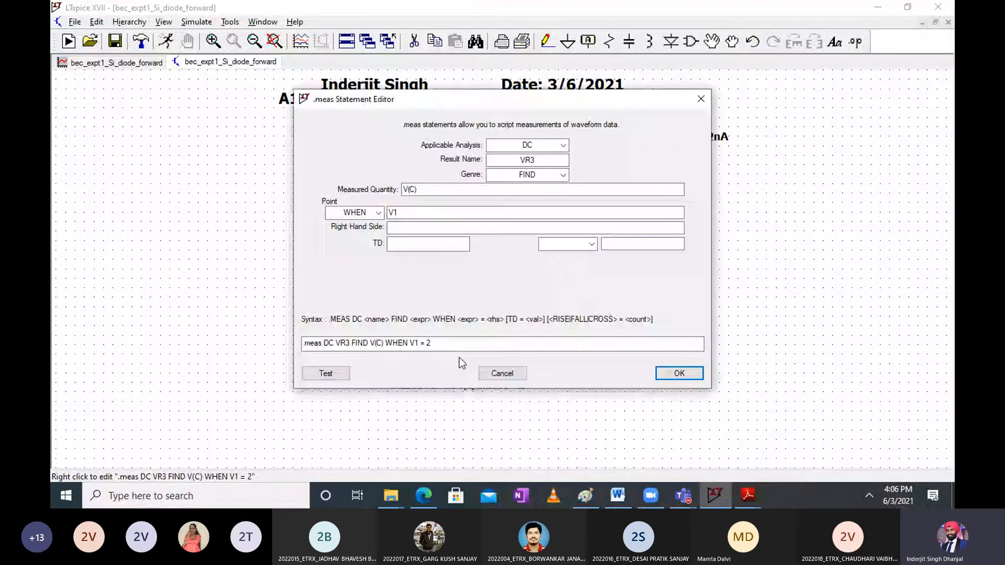
pyautogui.click(499, 373)
pyautogui.click(327, 205)
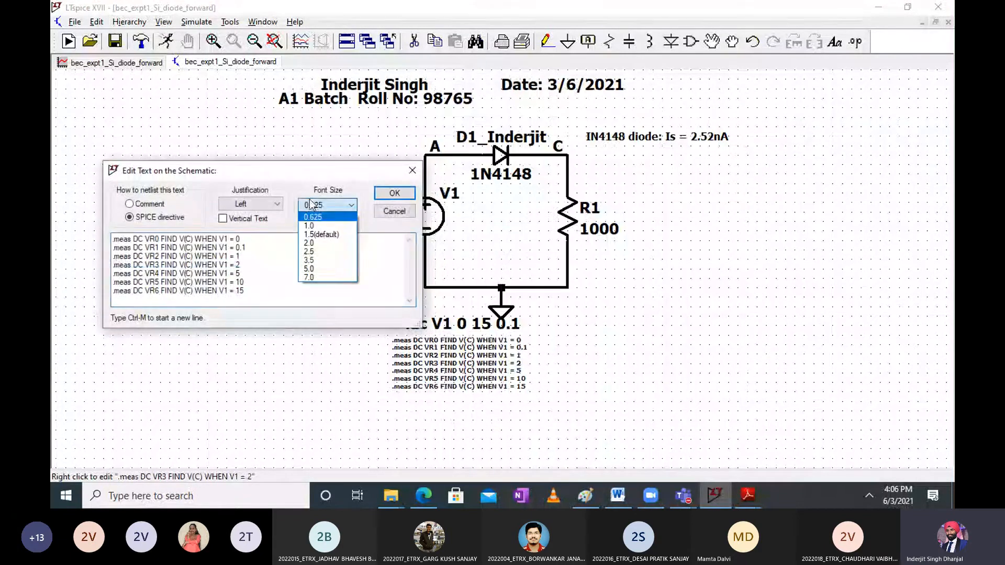
pyautogui.click(309, 226)
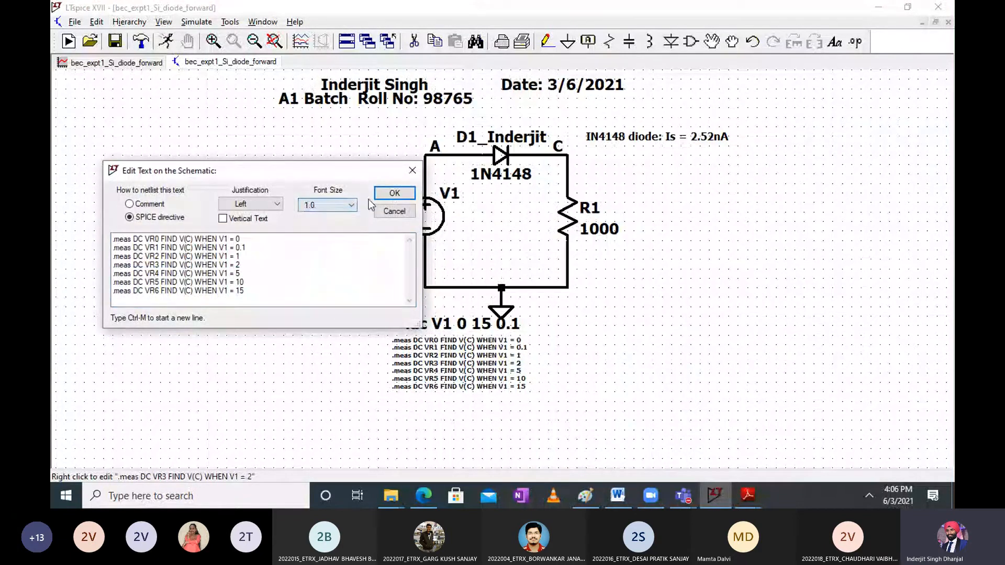
pyautogui.click(394, 193)
pyautogui.moveTo(687, 342); pyautogui.dragTo(506, 349)
# Switch to the Word lab report and clear the VR entry in the 0 V supply row of the table above "Si diode: Reverse biased"
pyautogui.click(616, 504)
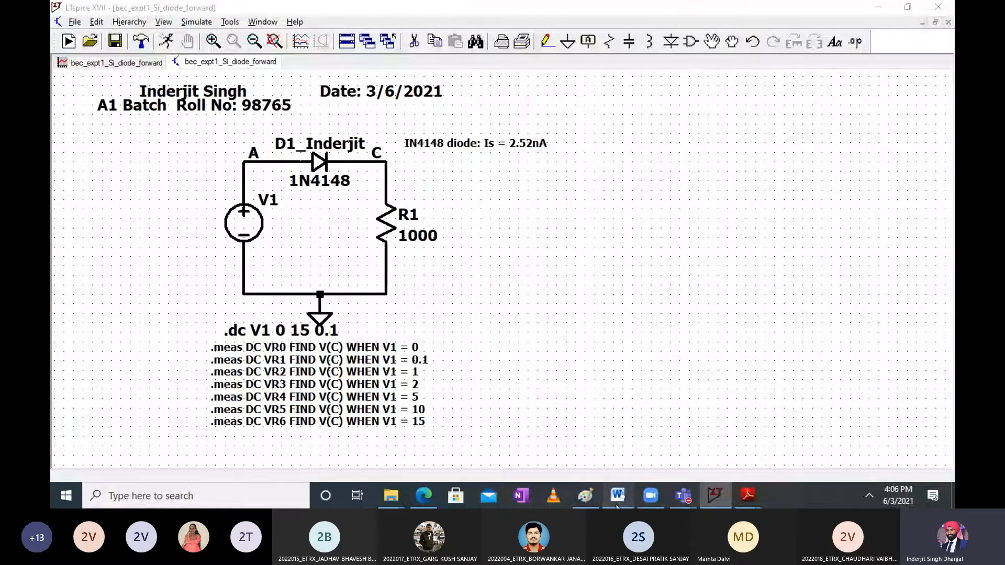
pyautogui.click(617, 504)
pyautogui.click(617, 506)
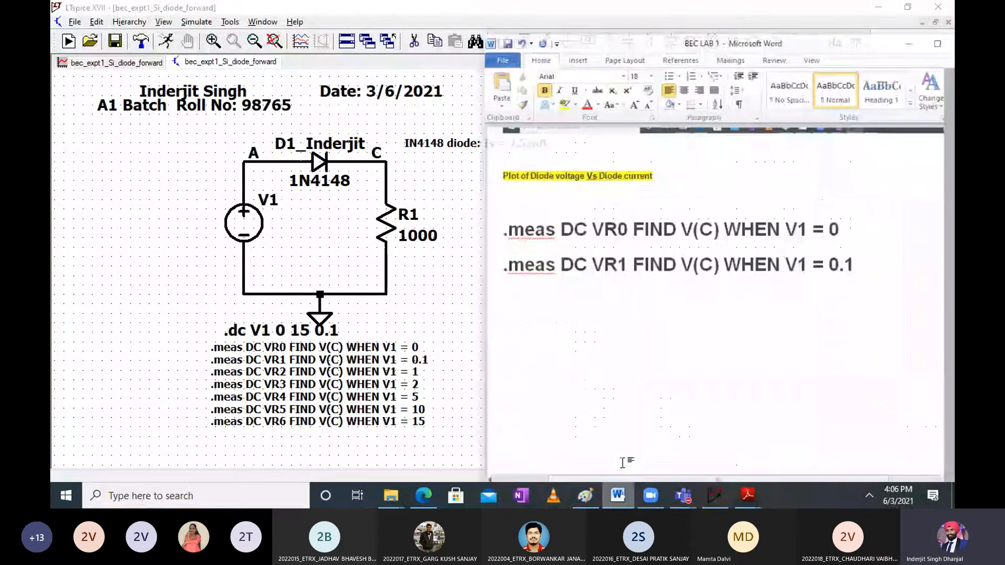
pyautogui.scroll(20, 623, 463)
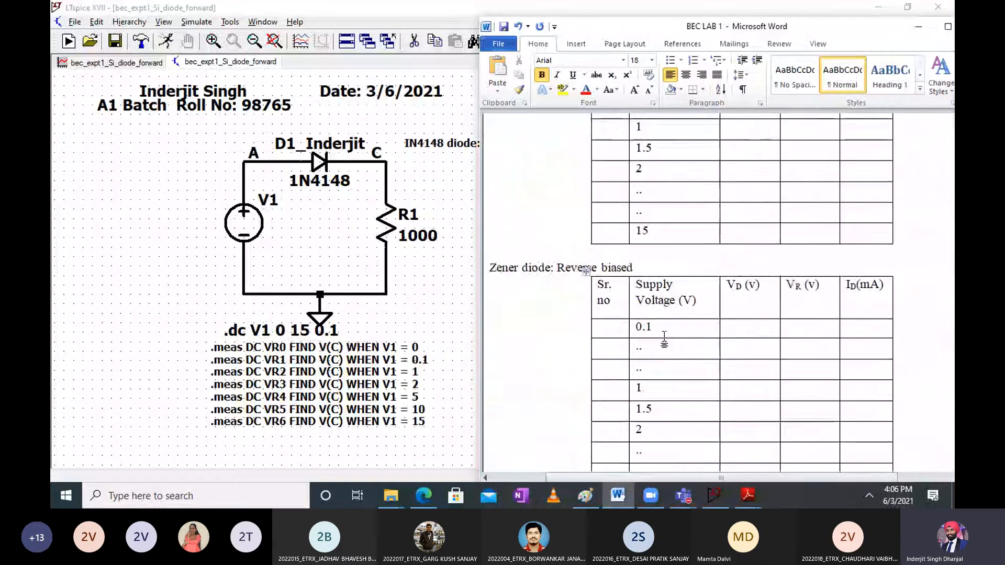
pyautogui.scroll(10, 666, 337)
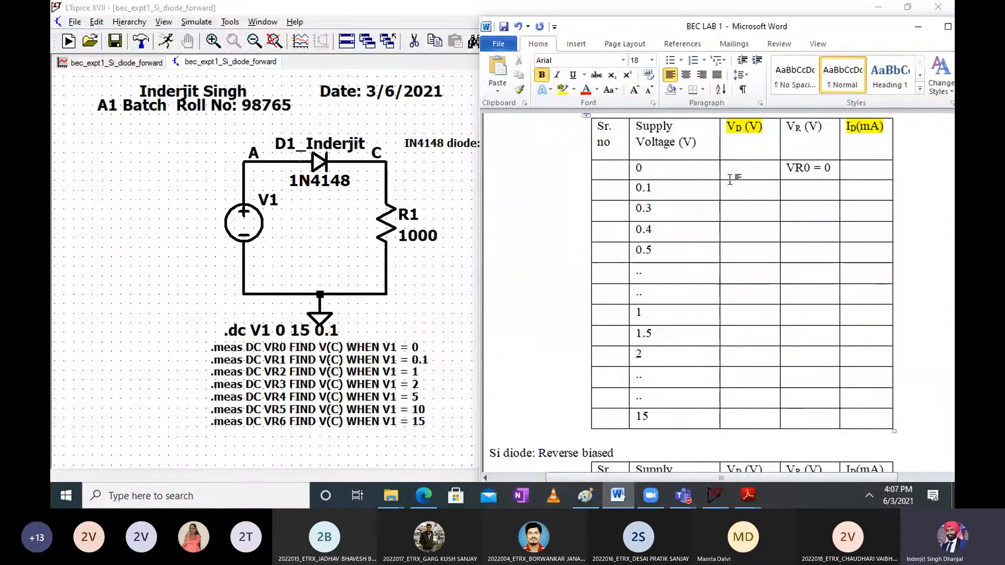
pyautogui.click(838, 170)
pyautogui.press('BackSpace')
pyautogui.press('BackSpace')
pyautogui.press('BackSpace')
pyautogui.press('BackSpace')
pyautogui.press('BackSpace')
pyautogui.press('BackSpace')
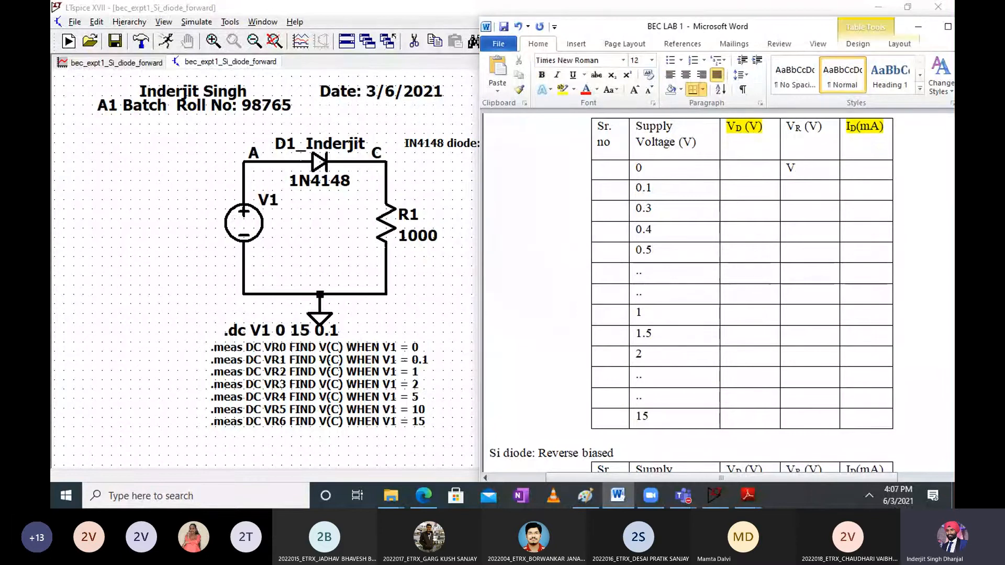
pyautogui.press('BackSpace')
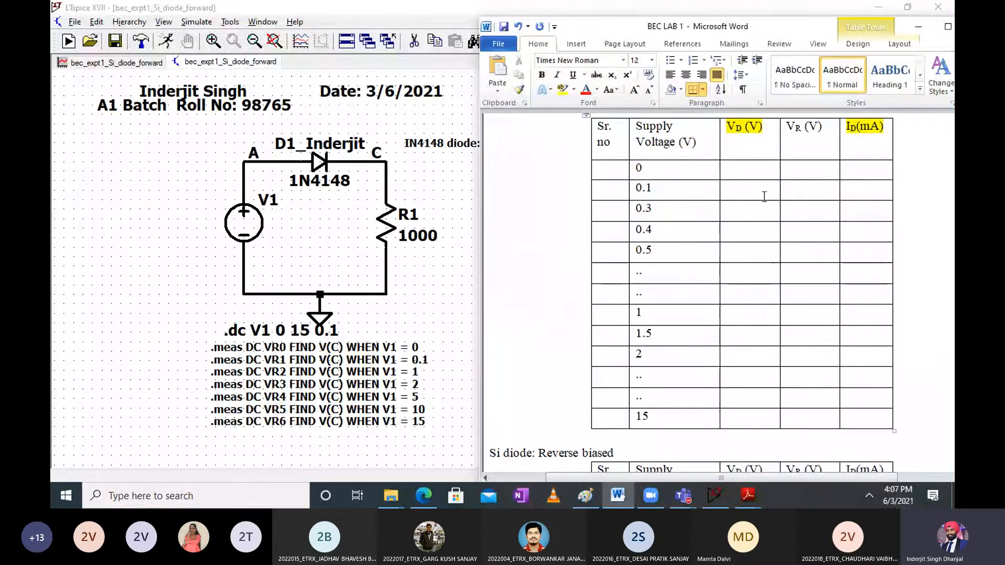
# Review the LTspice schematic and the Word table, then consult the VD and VR1 voltage formulas in Paint
pyautogui.click(430, 181)
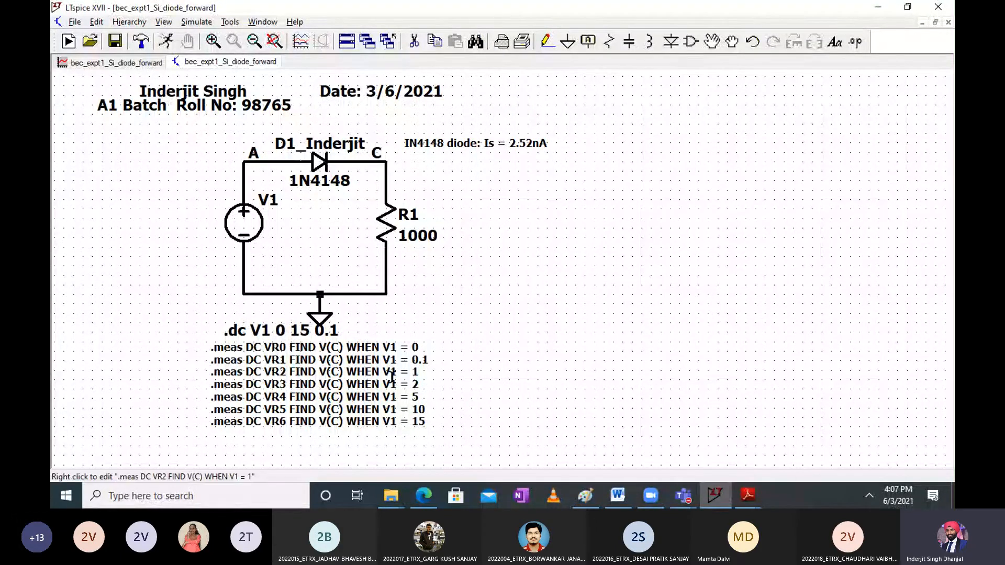
pyautogui.click(618, 496)
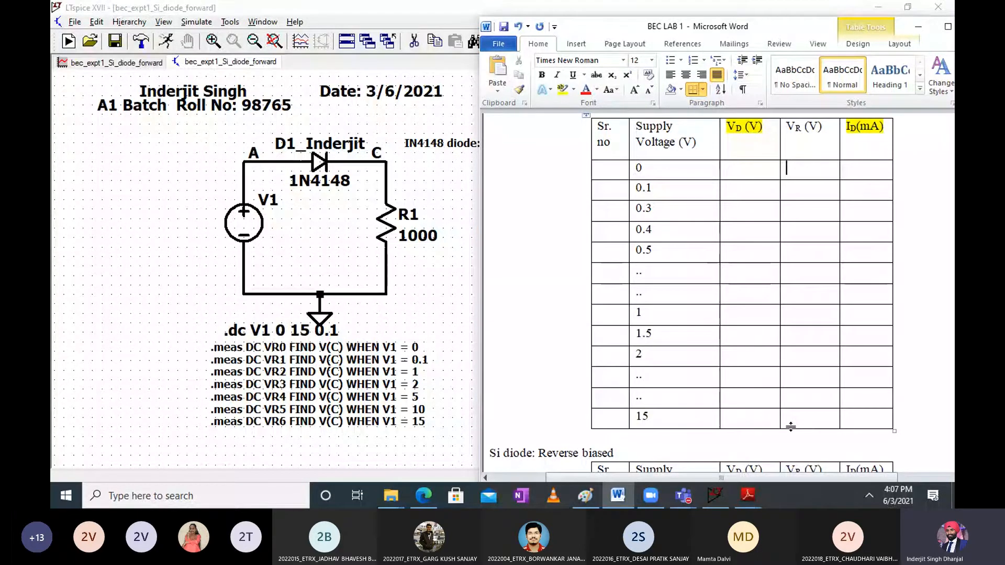
pyautogui.click(594, 497)
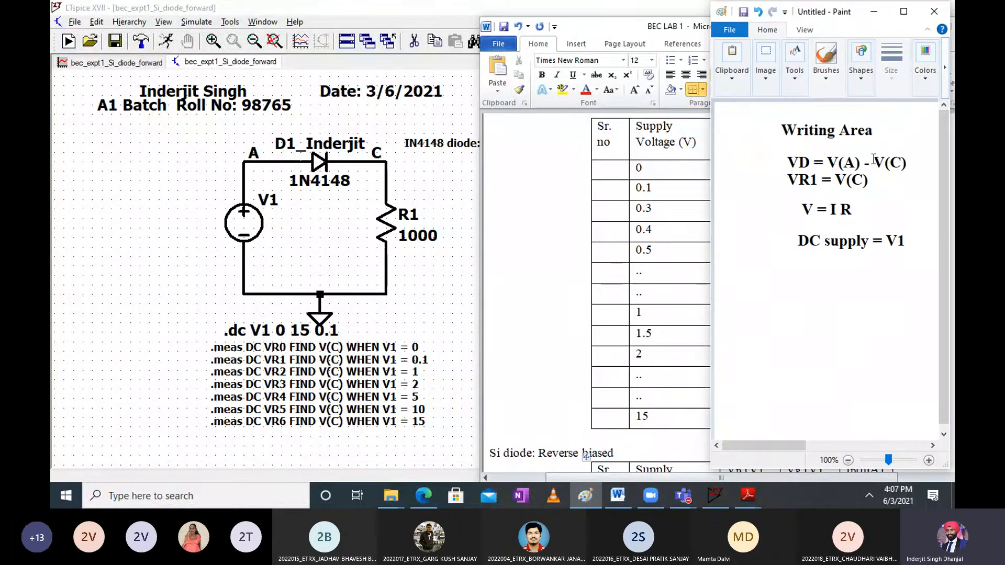
# Switch to LTspice and place a copy of the .meas VR0 to VR6 directive block beside the original
pyautogui.click(417, 329)
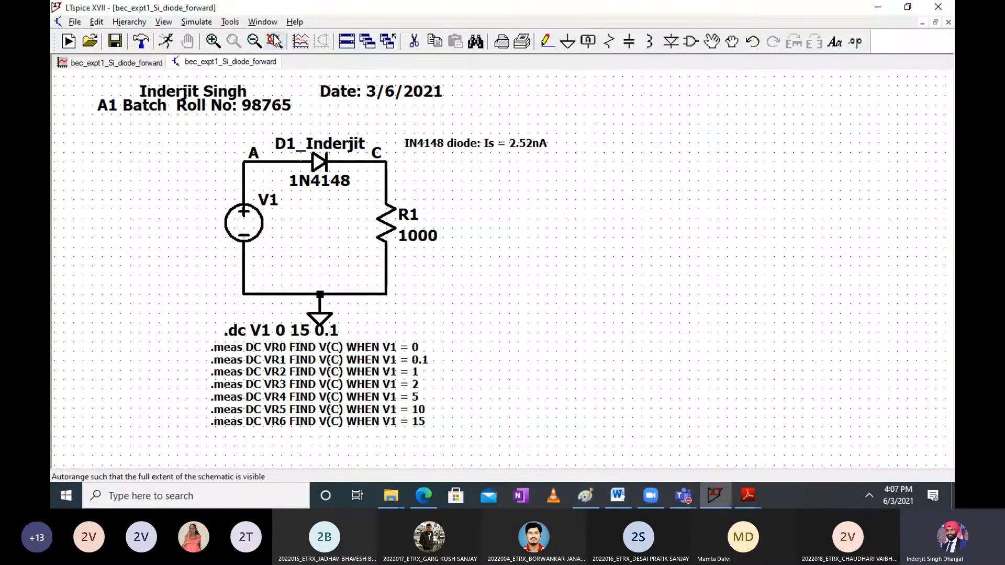
pyautogui.click(414, 42)
pyautogui.click(336, 373)
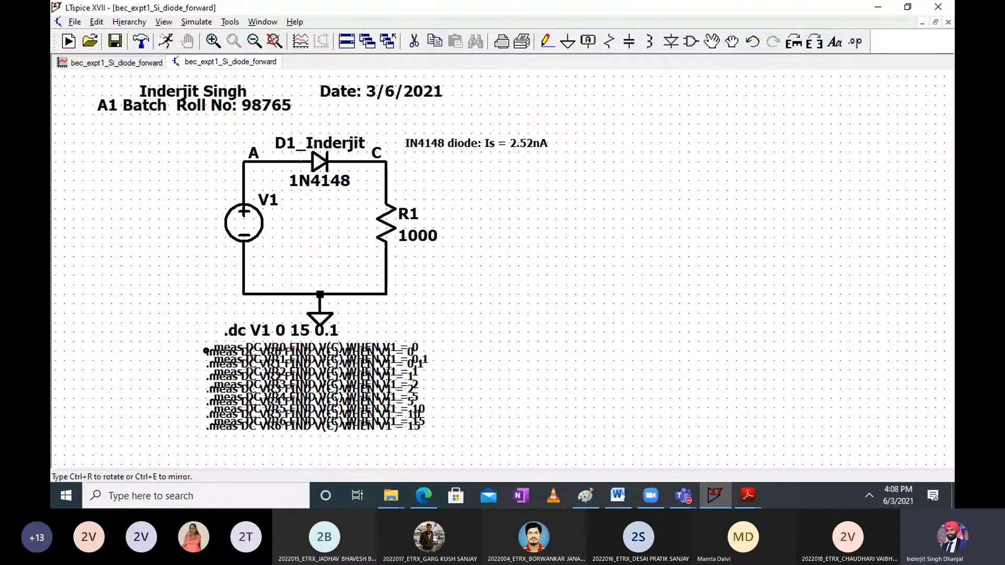
pyautogui.click(529, 343)
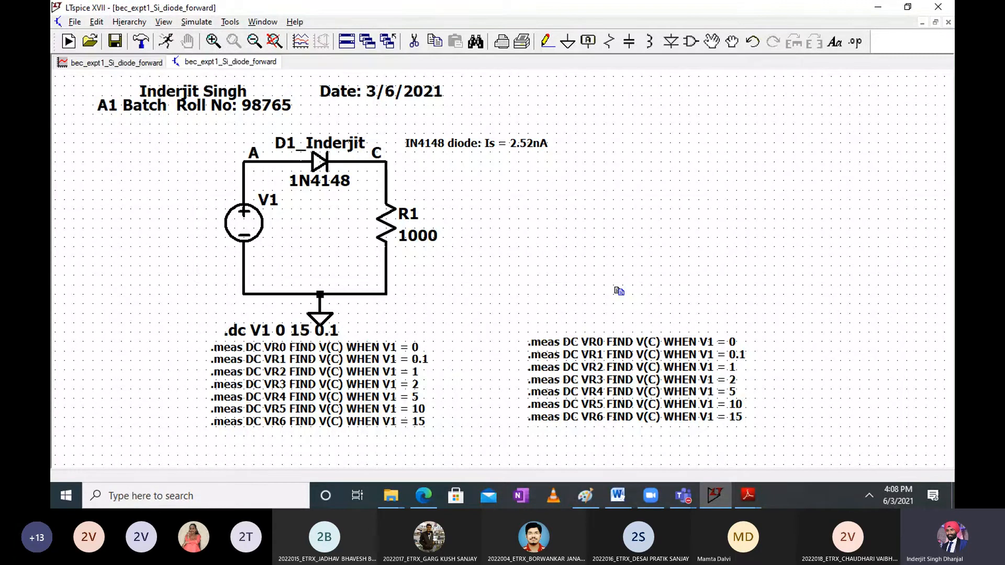
# Rename the seven result names in the copied .meas block to VD0 through VD6
pyautogui.rightClick(599, 342)
pyautogui.click(494, 373)
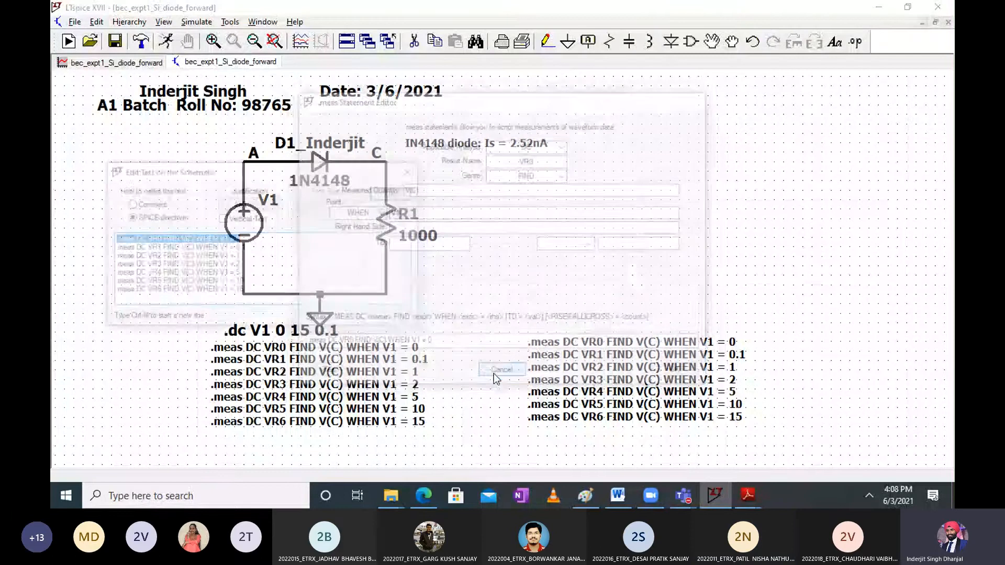
pyautogui.click(157, 239)
pyautogui.press('BackSpace')
pyautogui.write('D')
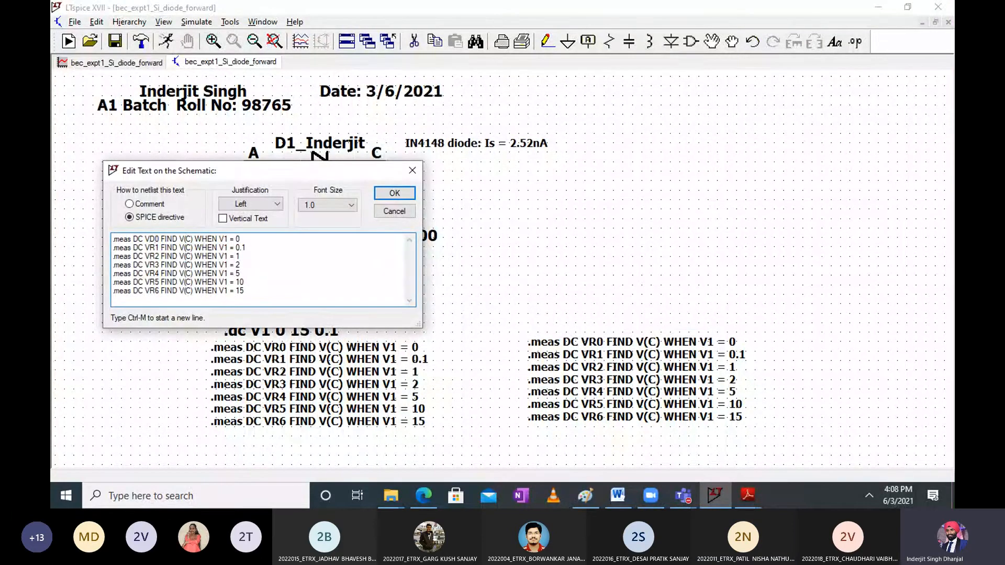
pyautogui.press('Down')
pyautogui.press('BackSpace')
pyautogui.write('D')
pyautogui.press('Down')
pyautogui.press('BackSpace')
pyautogui.write('d')
pyautogui.press('BackSpace')
pyautogui.write('D')
pyautogui.press('Down')
pyautogui.press('BackSpace')
pyautogui.write('D')
pyautogui.press('Down')
pyautogui.press('BackSpace')
pyautogui.write('D')
pyautogui.press('Down')
pyautogui.press('BackSpace')
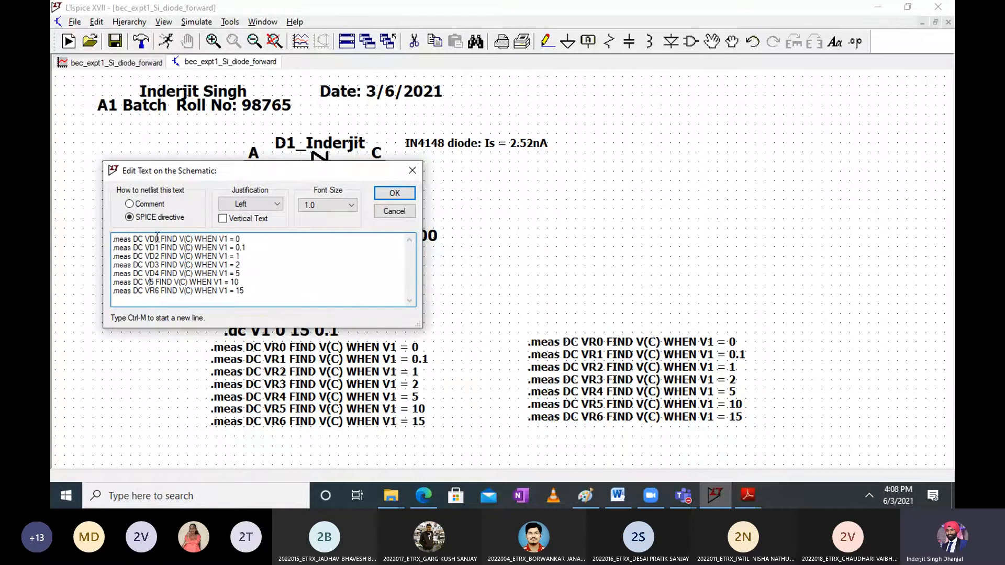
pyautogui.write('D')
pyautogui.press('Down')
pyautogui.press('BackSpace')
pyautogui.write('D')
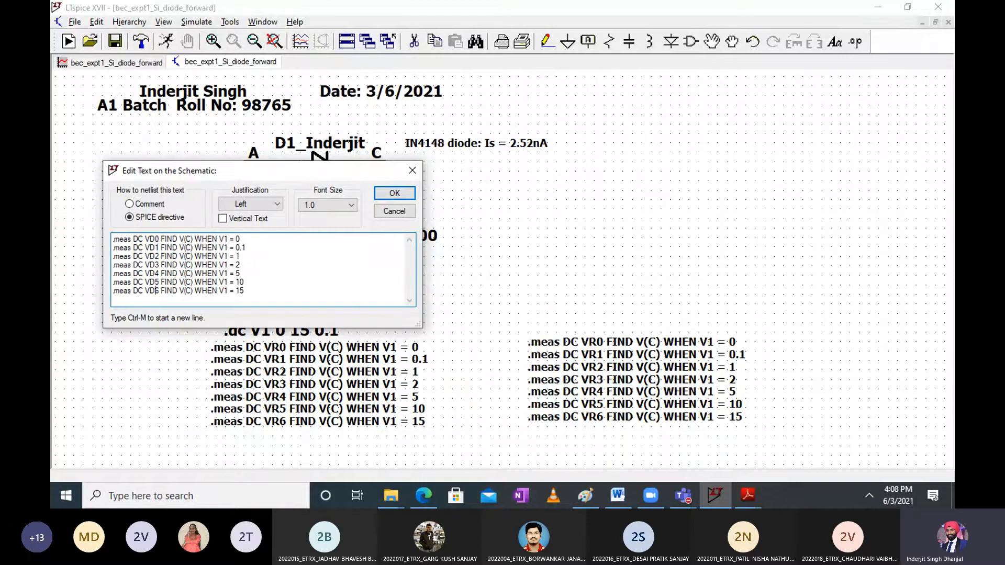
# Change the measured quantity in all seven copied .meas lines to V(A)-V(C) and accept the edited directive text
pyautogui.click(180, 240)
pyautogui.write('V(A)-')
pyautogui.press('BackSpace')
pyautogui.moveTo(210, 240); pyautogui.dragTo(180, 239)
pyautogui.hotkey('ctrl', 'c')
pyautogui.click(192, 247)
pyautogui.moveTo(192, 247); pyautogui.dragTo(183, 278)
pyautogui.hotkey('ctrl', 'v')
pyautogui.hotkey('ctrl', 'v')
pyautogui.hotkey('ctrl', 'v')
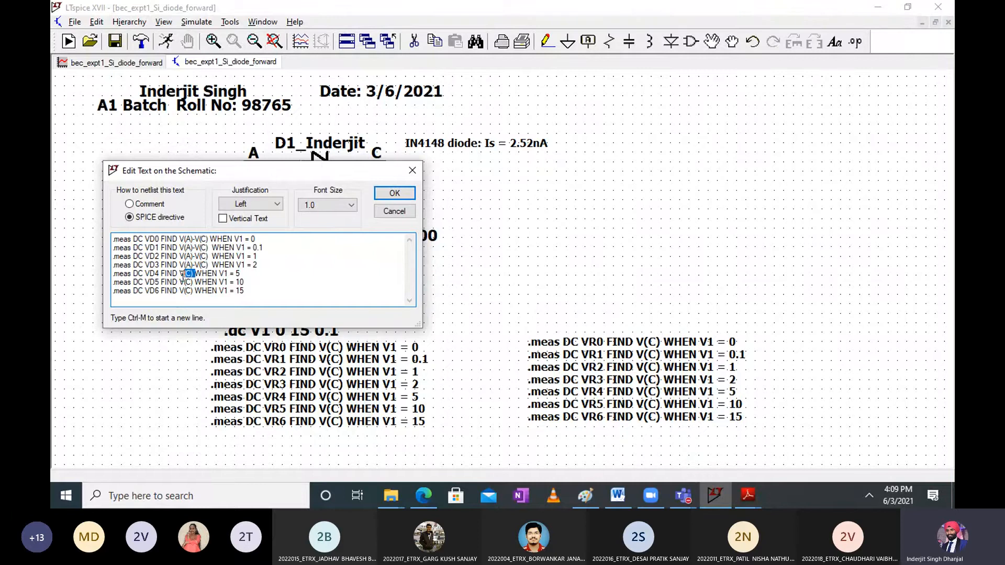
pyautogui.write('(A)-V(C)')
pyautogui.write('(A)-V(C)')
pyautogui.moveTo(192, 282); pyautogui.dragTo(186, 291)
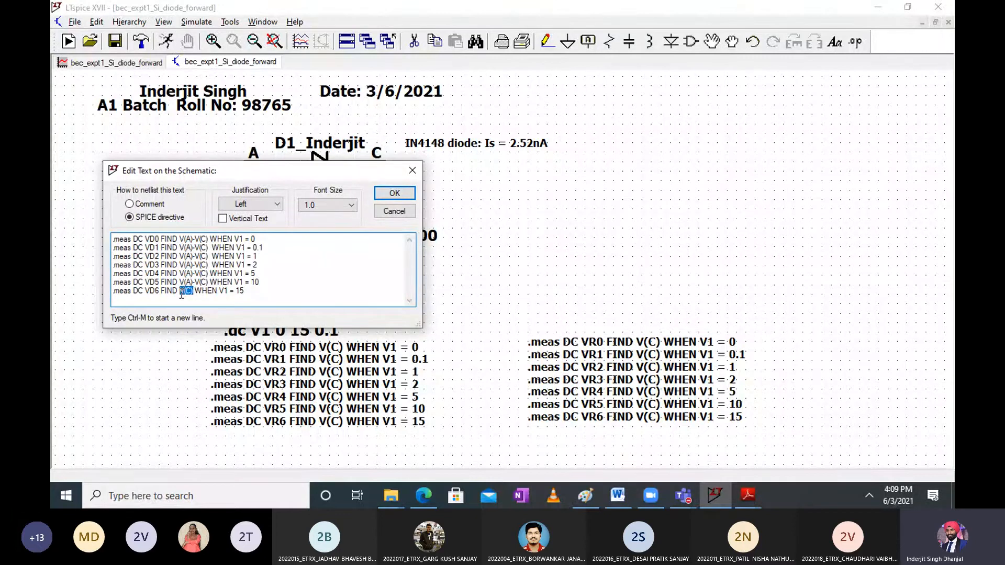
pyautogui.write('(A)-V(C)')
pyautogui.click(394, 193)
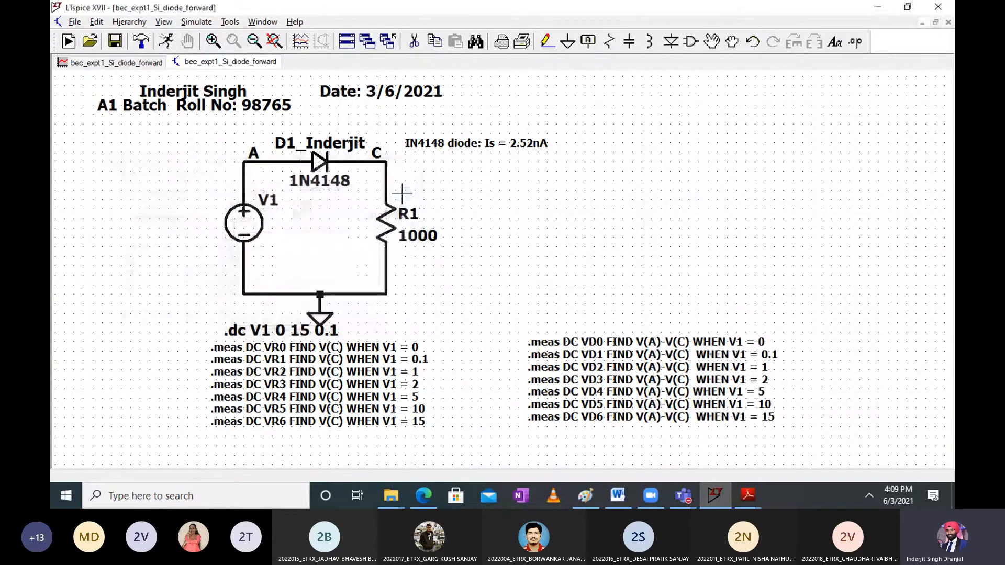
# Set the font size of the .meas VD0 to VD6 directive block to 1.5(default)
pyautogui.rightClick(627, 363)
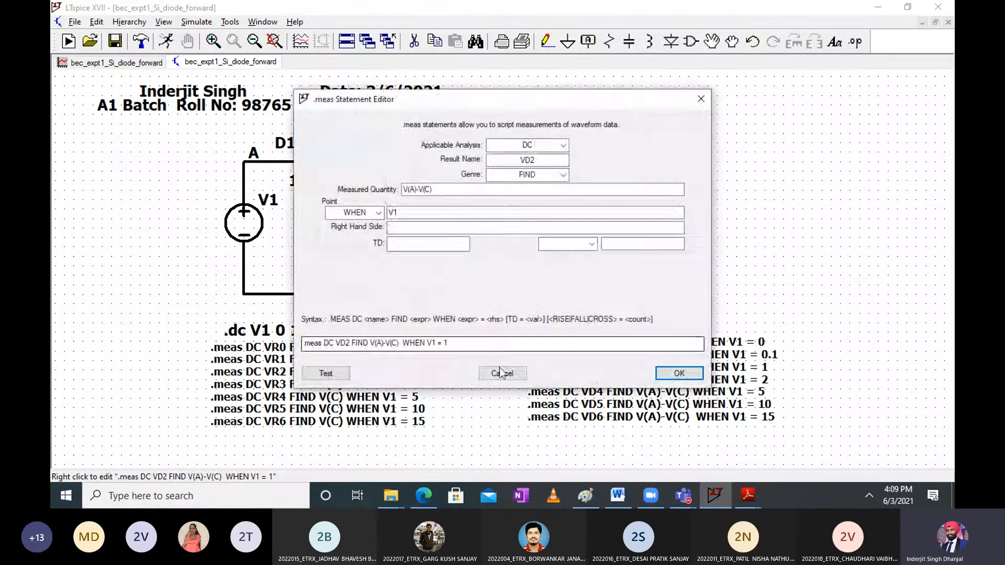
pyautogui.click(500, 370)
pyautogui.click(321, 205)
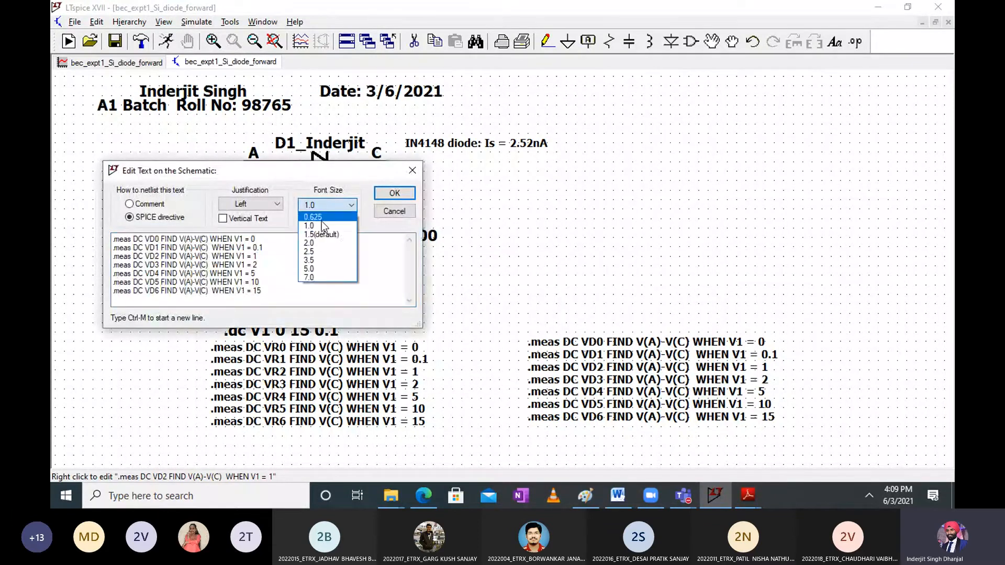
pyautogui.click(320, 235)
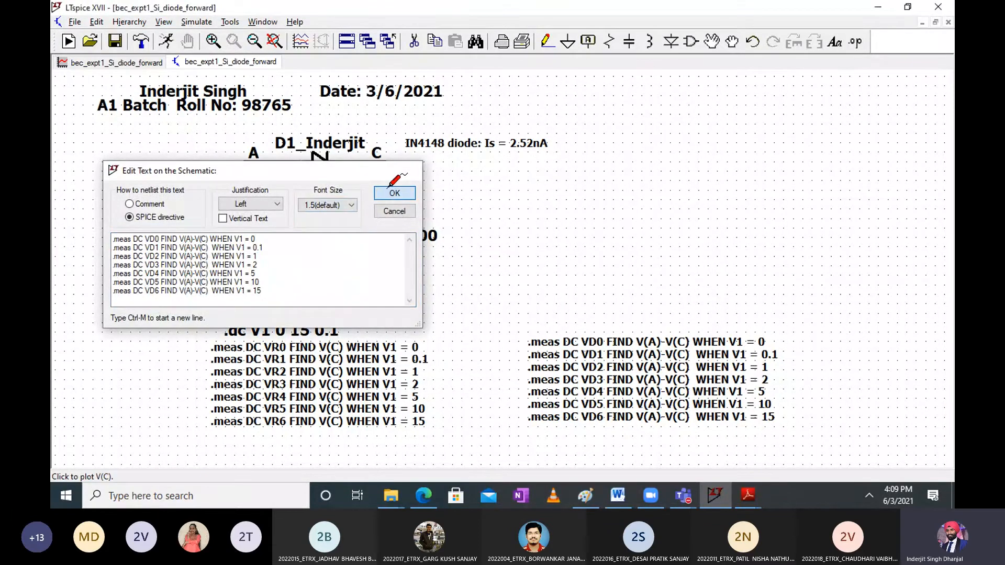
pyautogui.click(393, 190)
pyautogui.moveTo(718, 392); pyautogui.dragTo(567, 288)
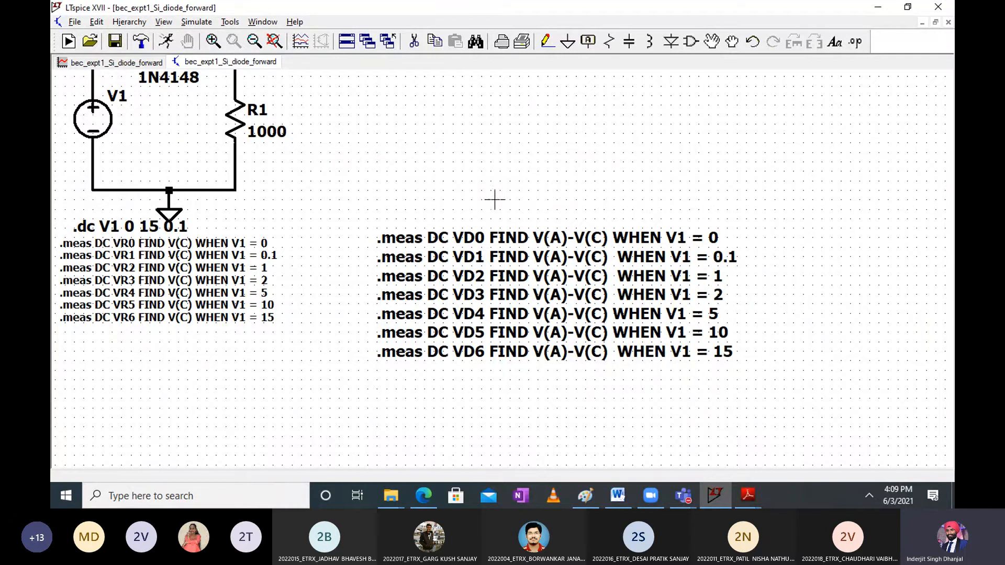
# Switch to the Word lab report and enter VD0 and VD1 in the forward-bias table's diode voltage column for supply voltages 0 and 0.1
pyautogui.click(619, 498)
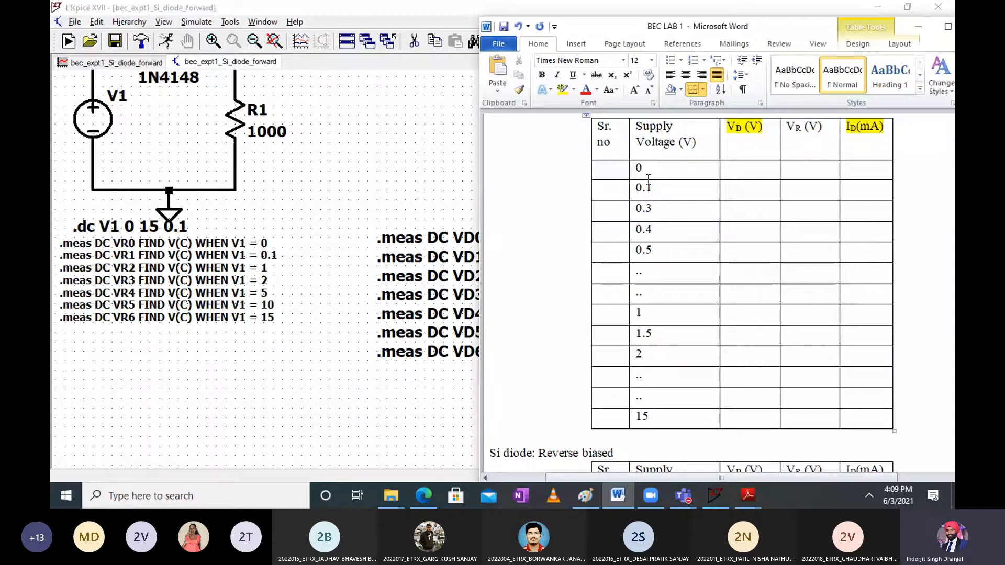
pyautogui.click(735, 168)
pyautogui.write('VD0')
pyautogui.click(735, 187)
pyautogui.write('VD')
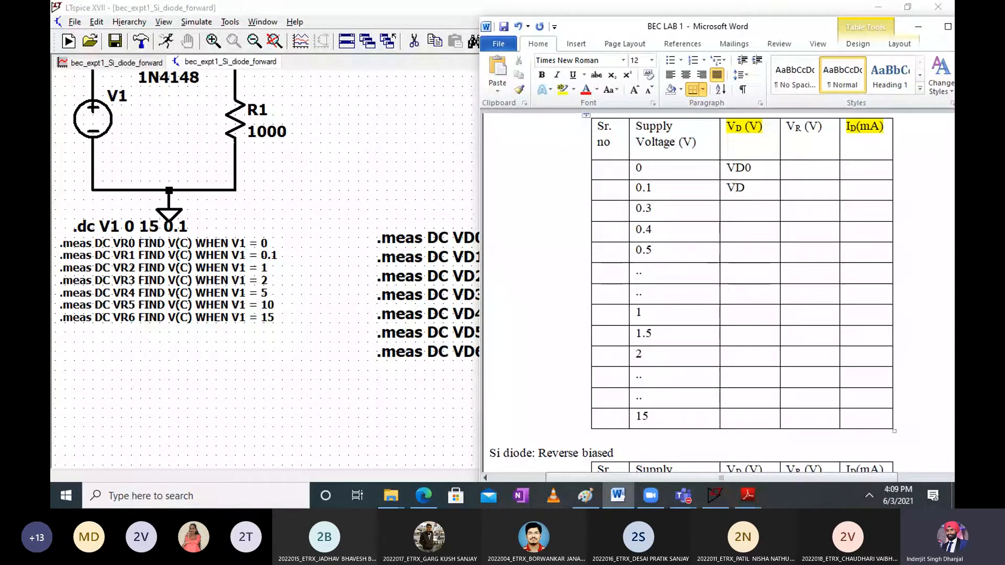
pyautogui.hotkey('alt', 'Tab')
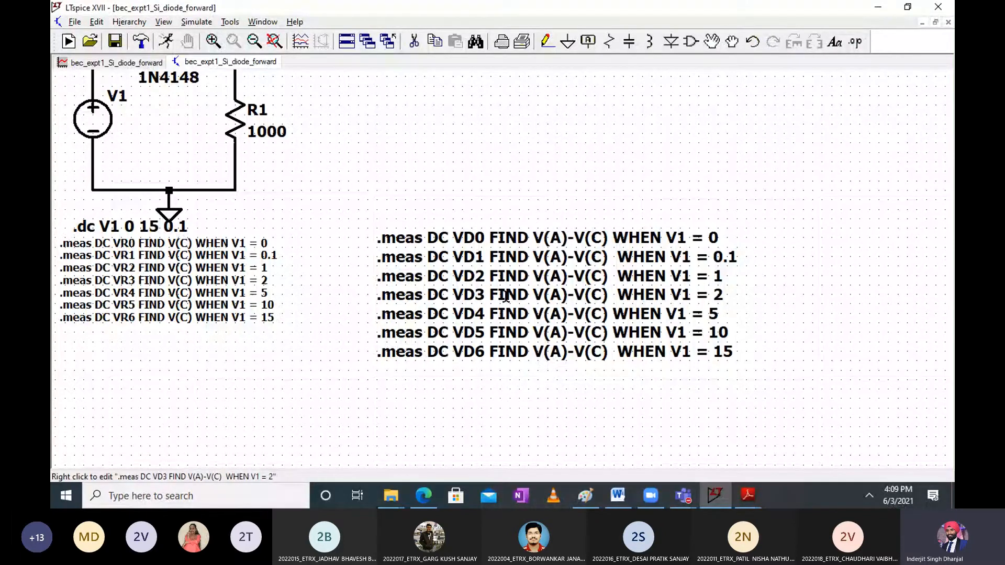
pyautogui.click(625, 494)
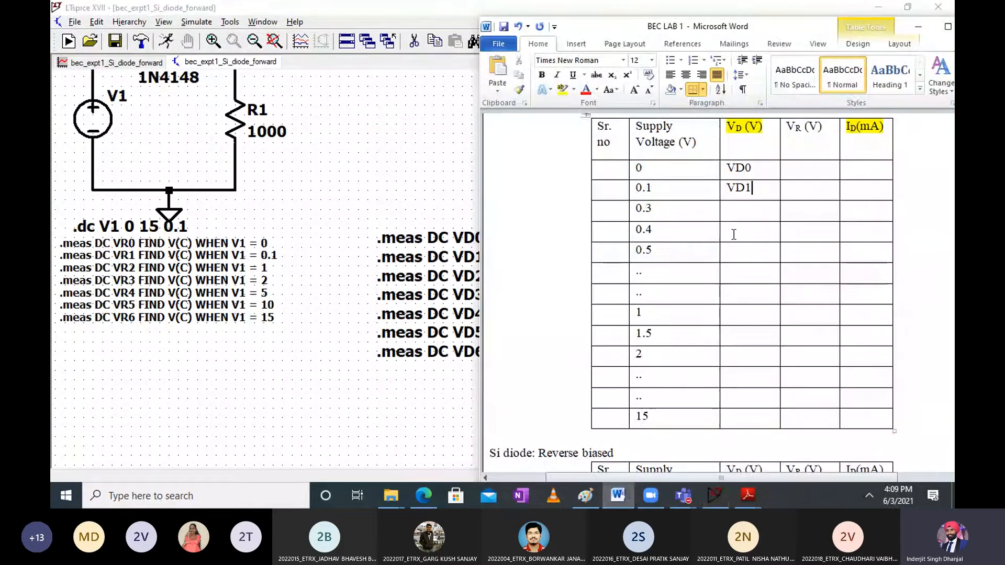
# Switch to LTspice, run the simulation with both .meas directive blocks, and maximize the schematic window
pyautogui.click(320, 138)
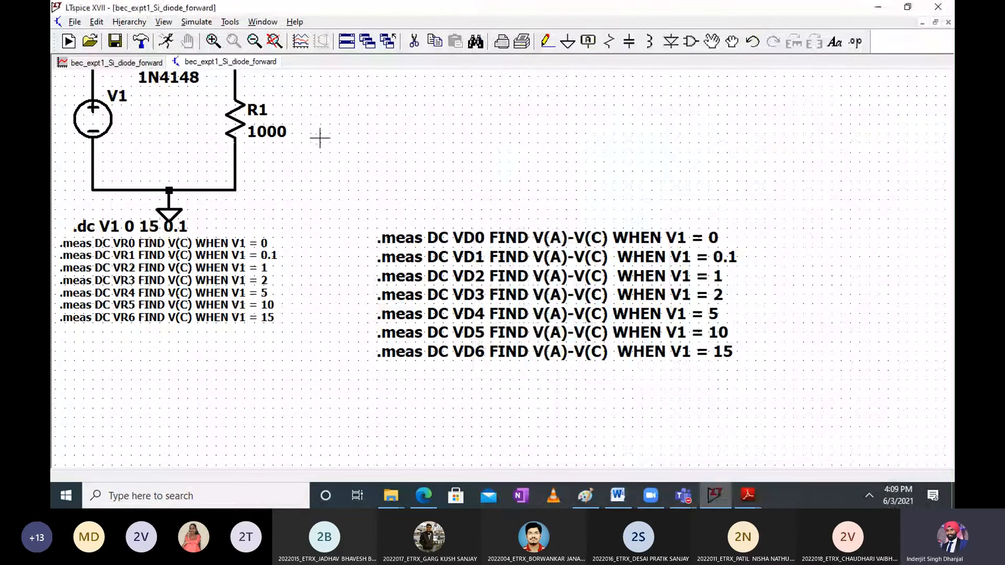
pyautogui.moveTo(320, 138); pyautogui.dragTo(471, 243)
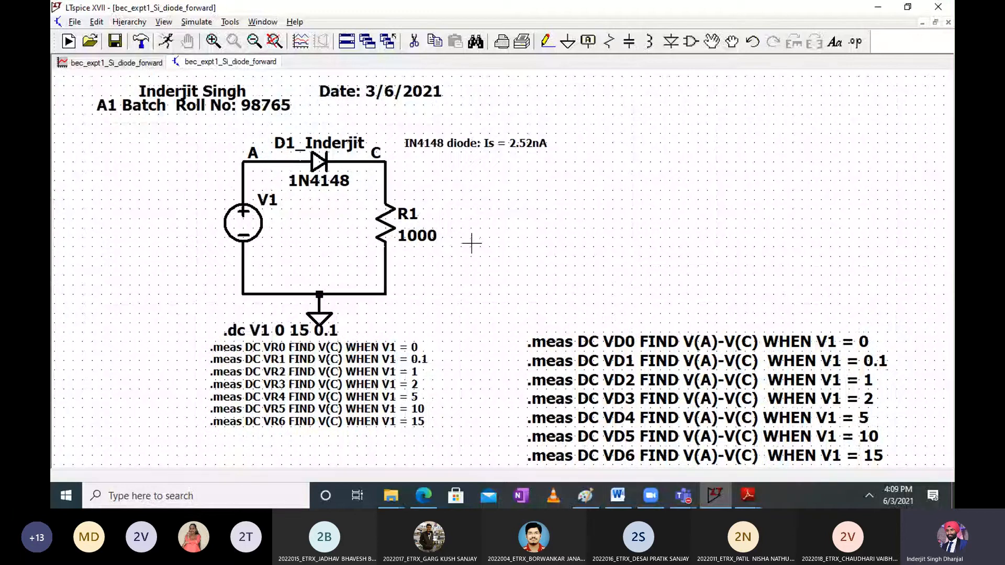
pyautogui.click(275, 43)
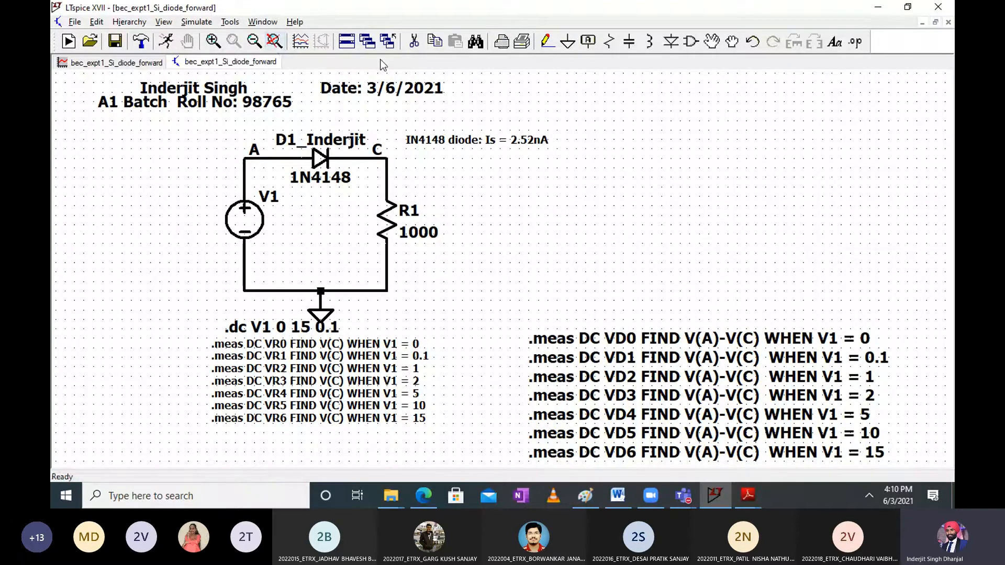
pyautogui.click(199, 24)
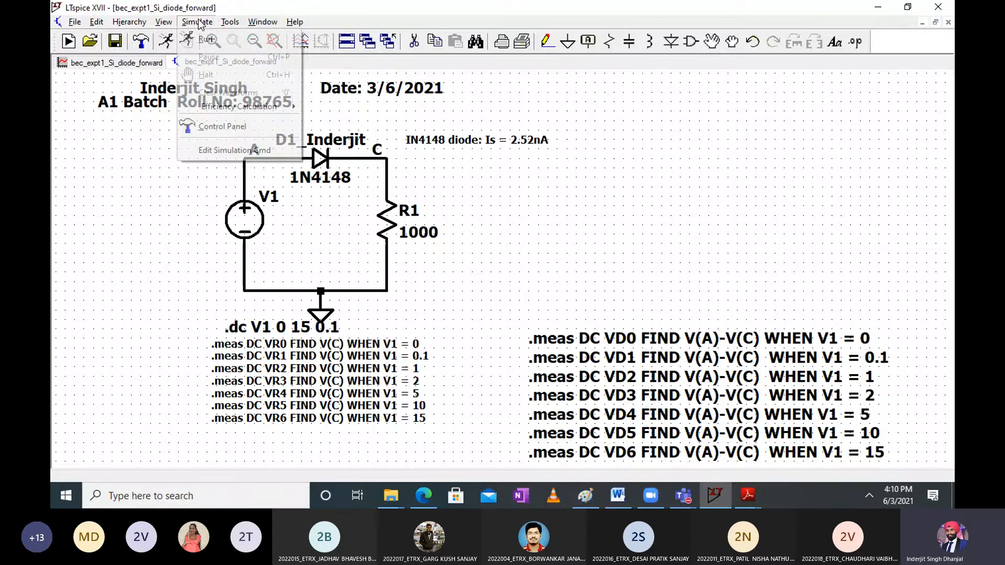
pyautogui.click(207, 39)
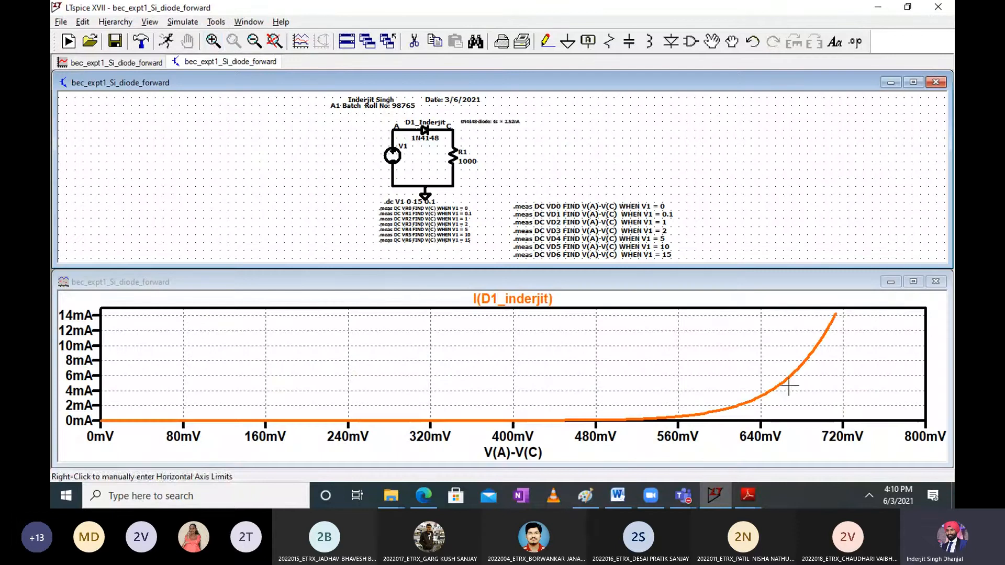
pyautogui.click(914, 83)
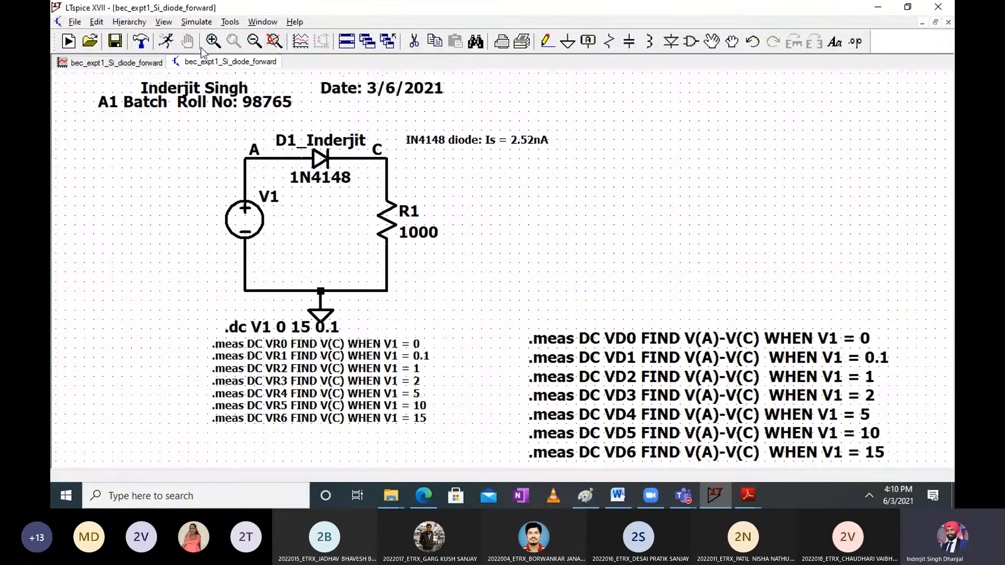
# Show the SPICE error log with enlarged text and a larger window, so all VR and VD measurement results can be read
pyautogui.hotkey('ctrl', 'l')
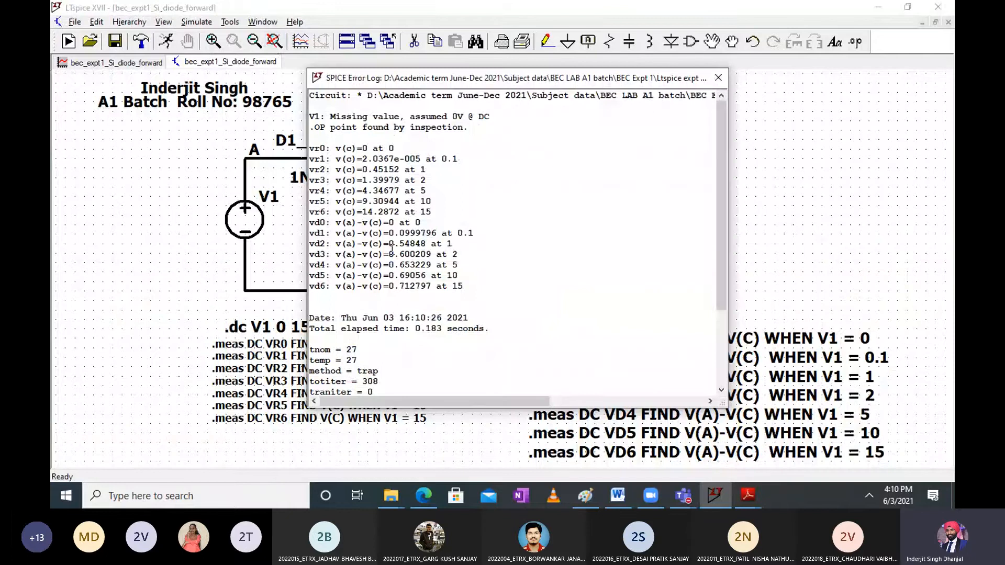
pyautogui.scroll(2, 392, 250)
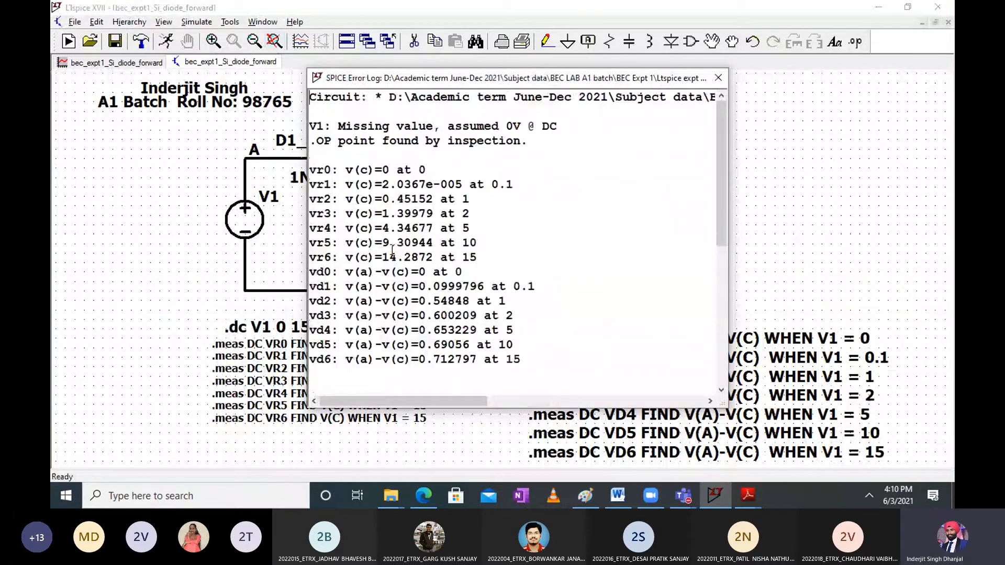
pyautogui.scroll(1, 393, 250)
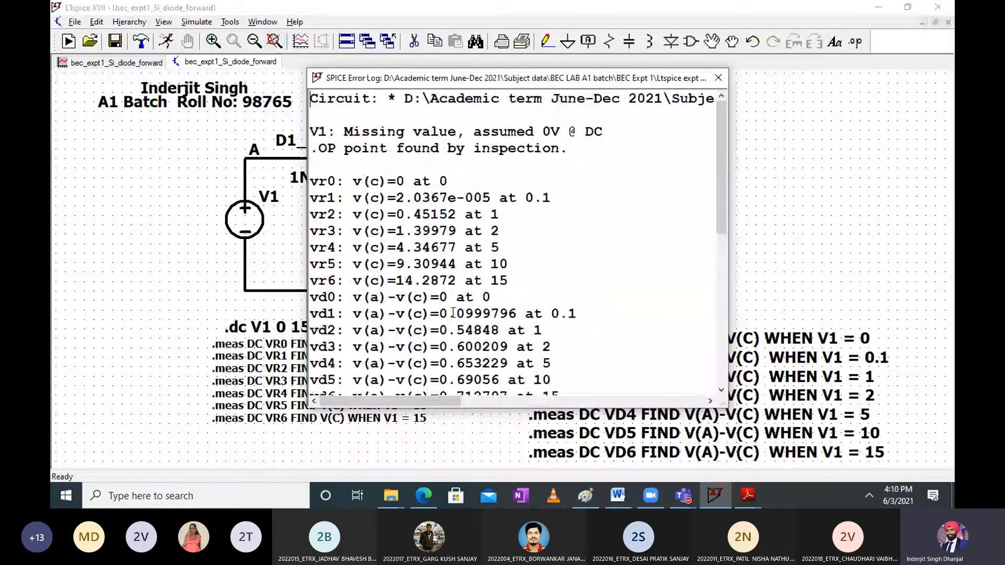
pyautogui.scroll(-2, 453, 313)
pyautogui.moveTo(726, 407); pyautogui.dragTo(792, 449)
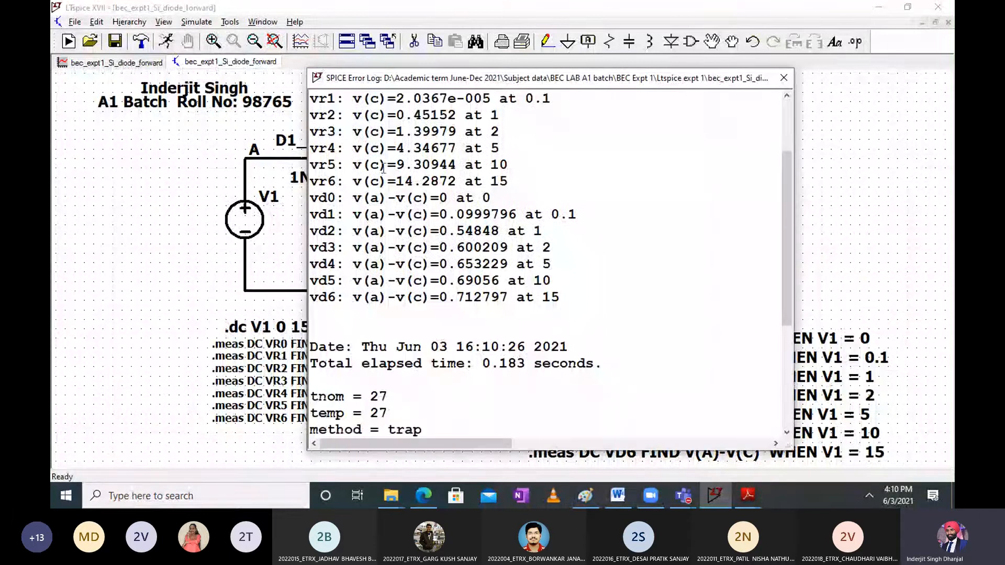
pyautogui.scroll(1, 383, 169)
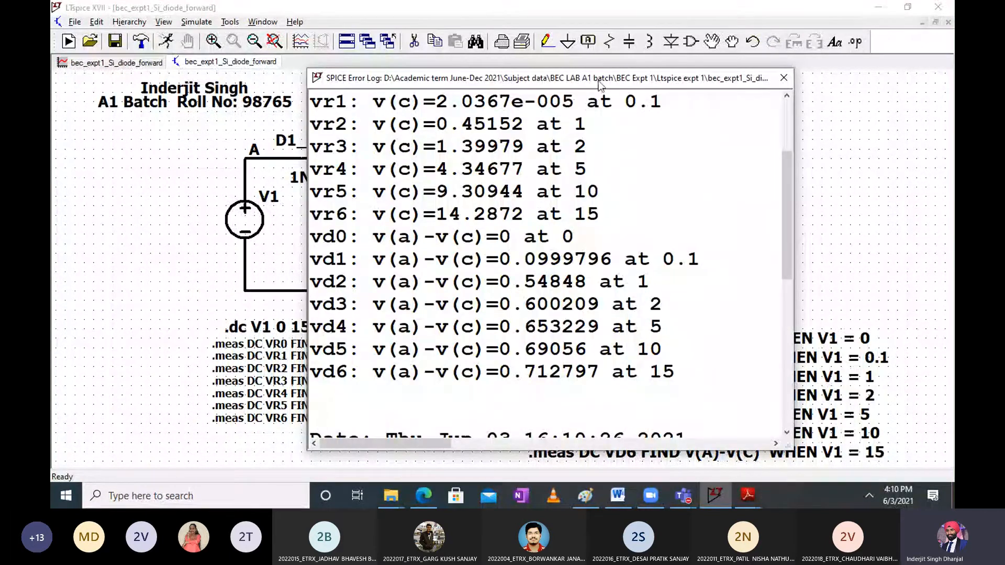
pyautogui.moveTo(598, 80); pyautogui.dragTo(428, 84)
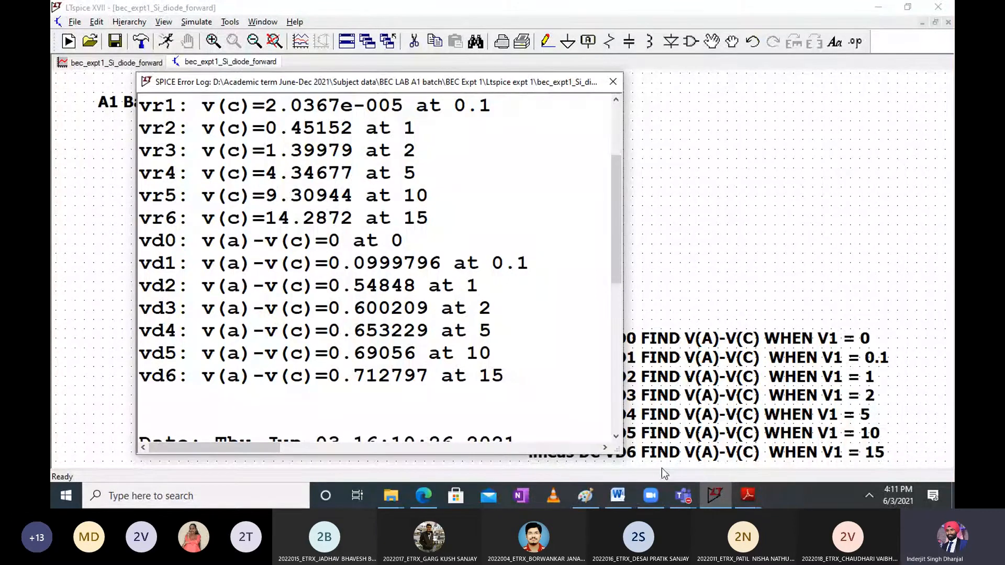
# Switch to the Word report, paste the error log screenshot below the earlier results screenshot, and return to the forward-bias observation table
pyautogui.click(623, 495)
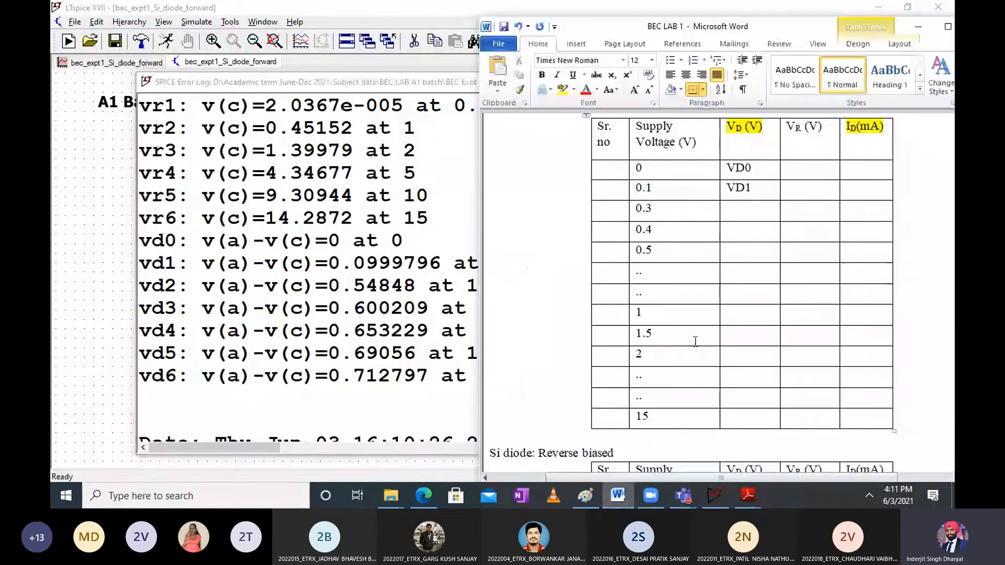
pyautogui.scroll(-15, 696, 341)
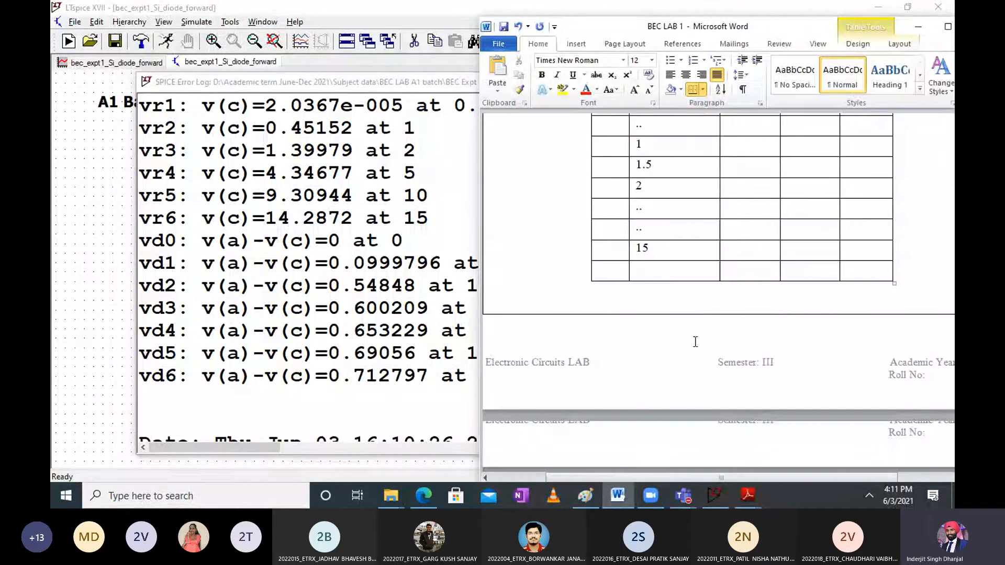
pyautogui.scroll(10, 695, 341)
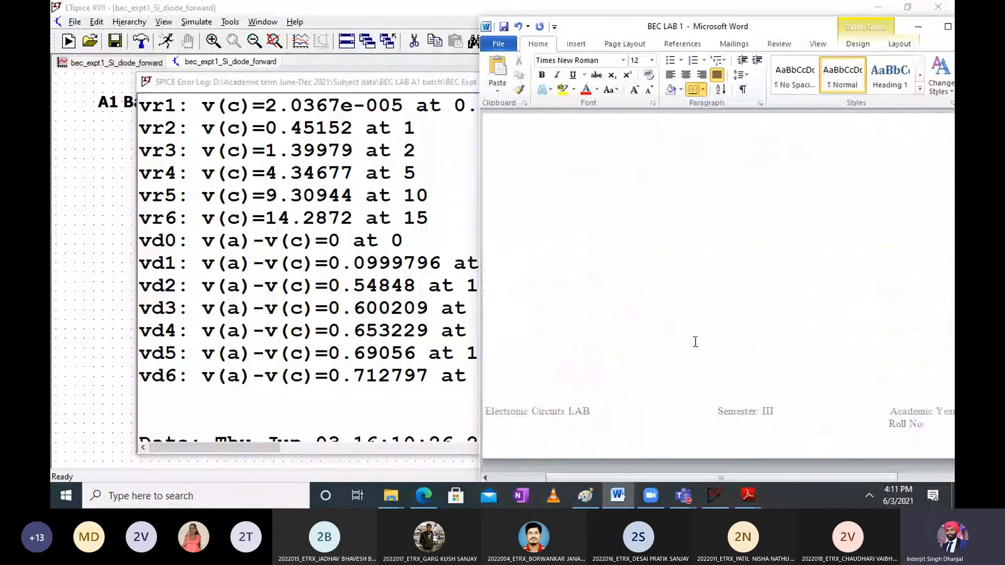
pyautogui.click(554, 304)
pyautogui.press('Return')
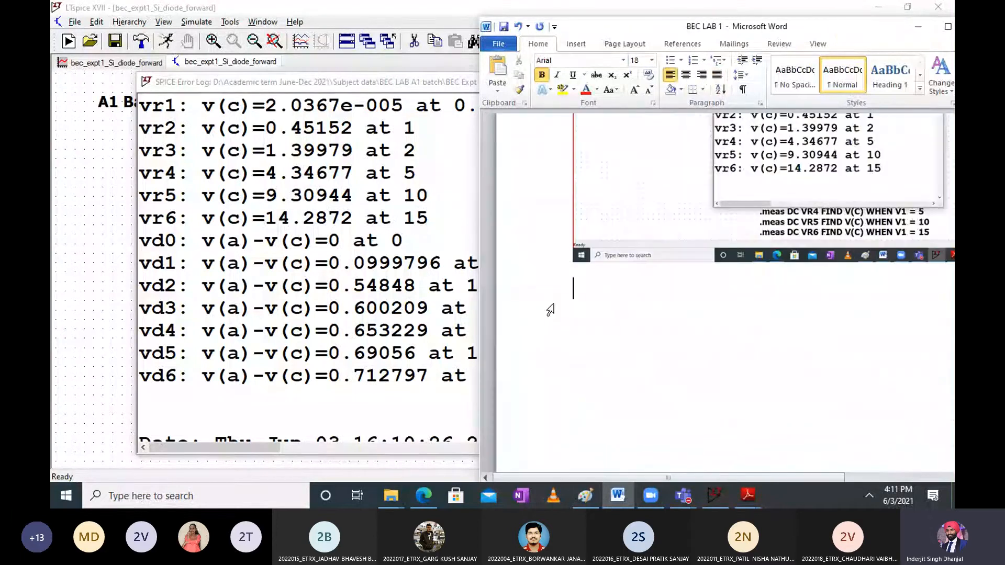
pyautogui.hotkey('ctrl', 'v')
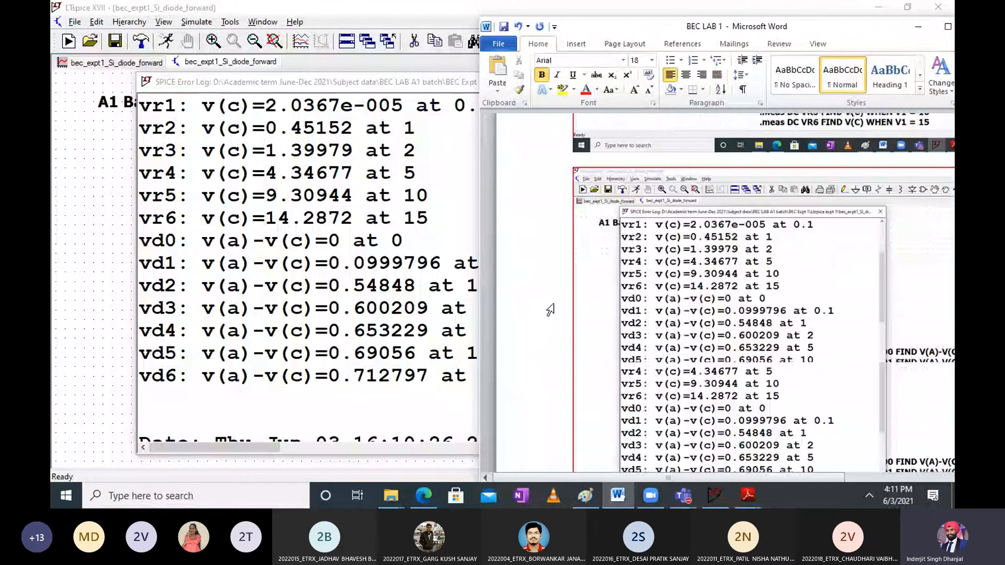
pyautogui.scroll(10, 551, 310)
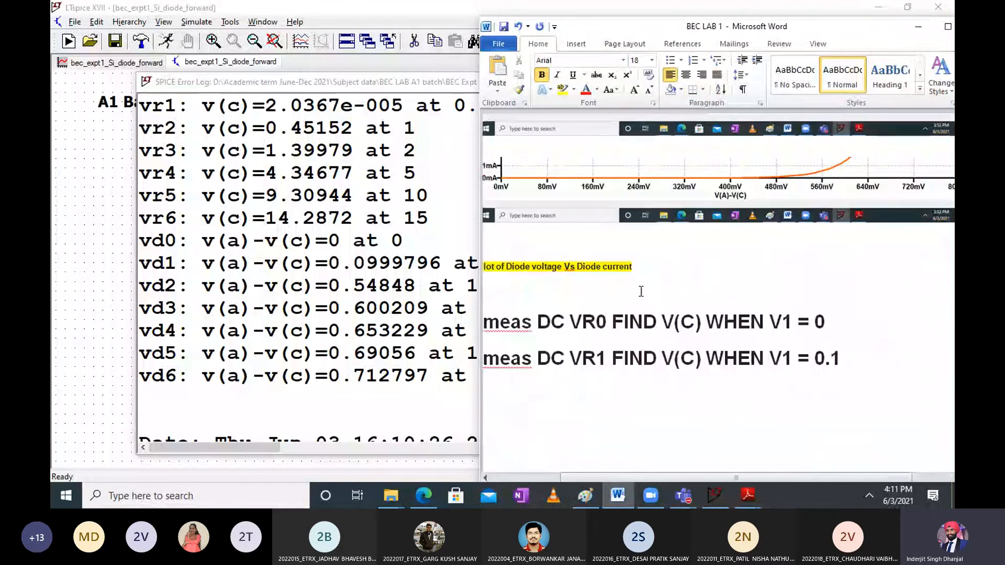
pyautogui.scroll(10, 641, 292)
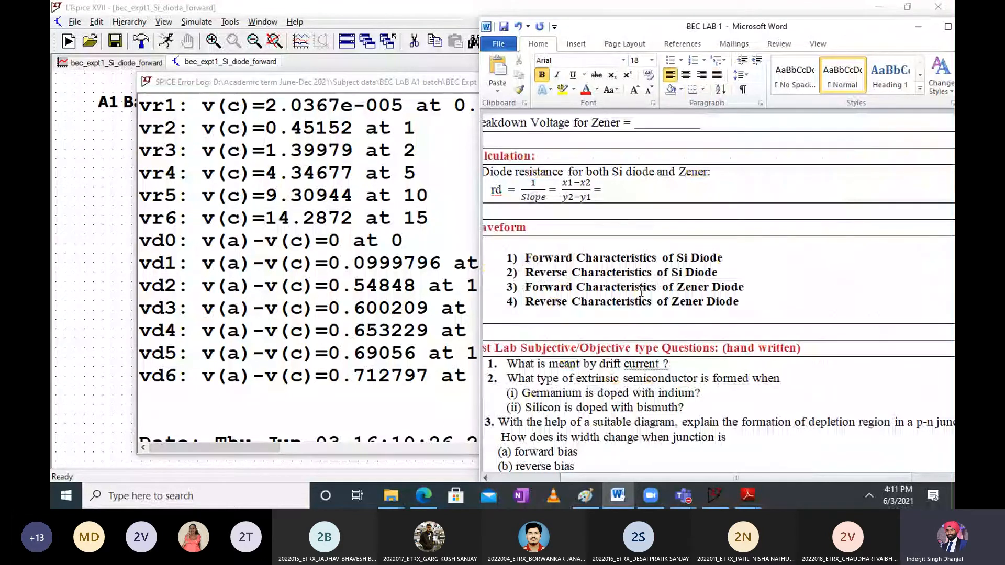
pyautogui.scroll(10, 641, 292)
# Switch to LTspice, close the error log, and set the font size of the .meas VR0 to VR6 directive block to 1.5(default)
pyautogui.click(277, 224)
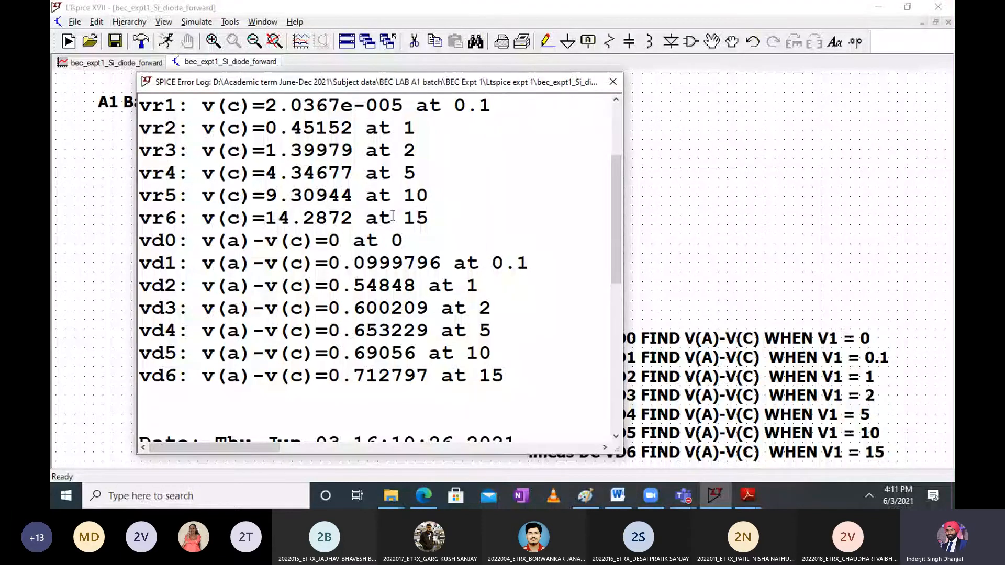
pyautogui.press('Escape')
pyautogui.moveTo(537, 294); pyautogui.dragTo(554, 296)
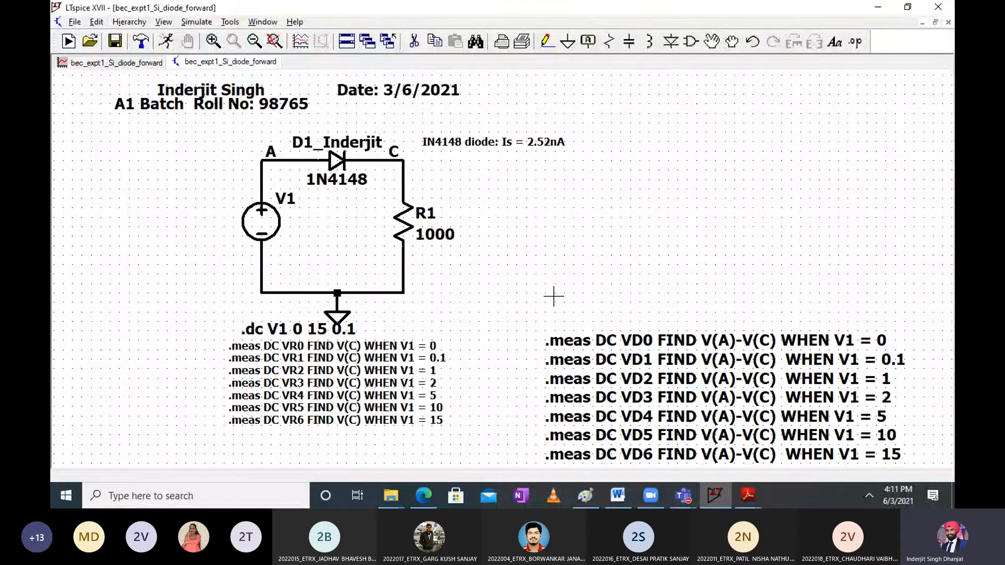
pyautogui.rightClick(419, 371)
pyautogui.click(507, 375)
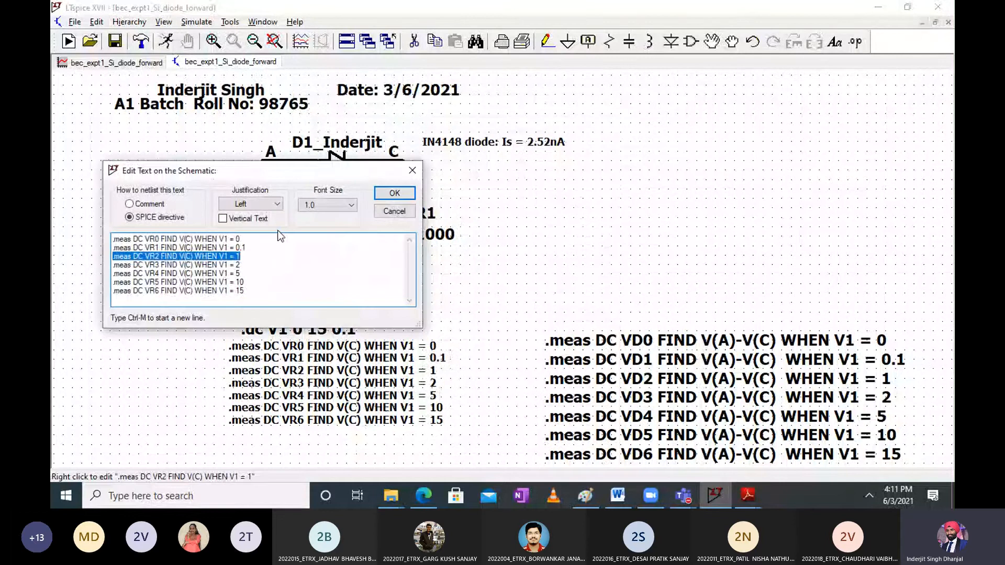
pyautogui.click(327, 205)
pyautogui.click(324, 235)
pyautogui.click(394, 193)
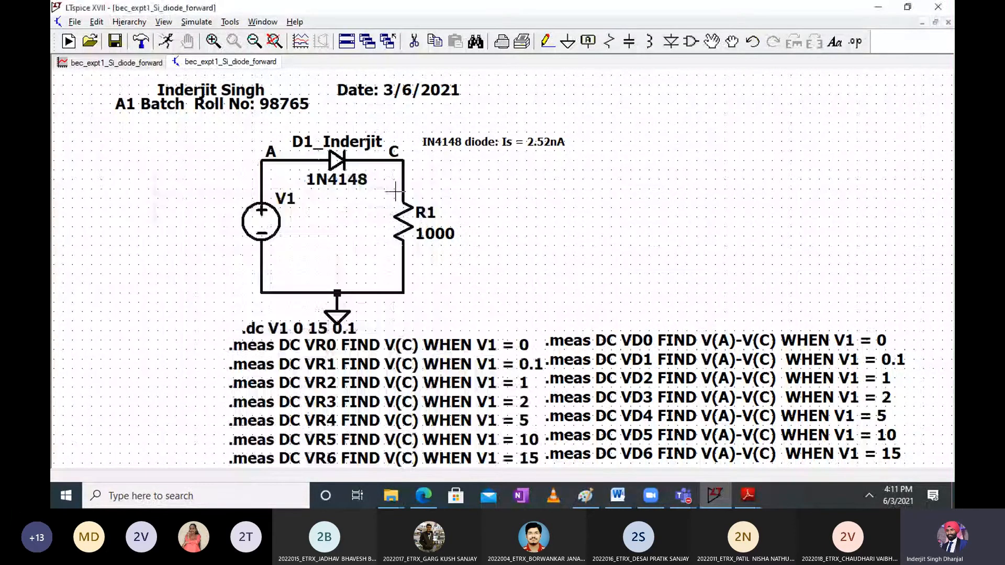
# Move the .meas VD0 to VD6 directive block farther from the VR block so that their rows line up
pyautogui.click(712, 41)
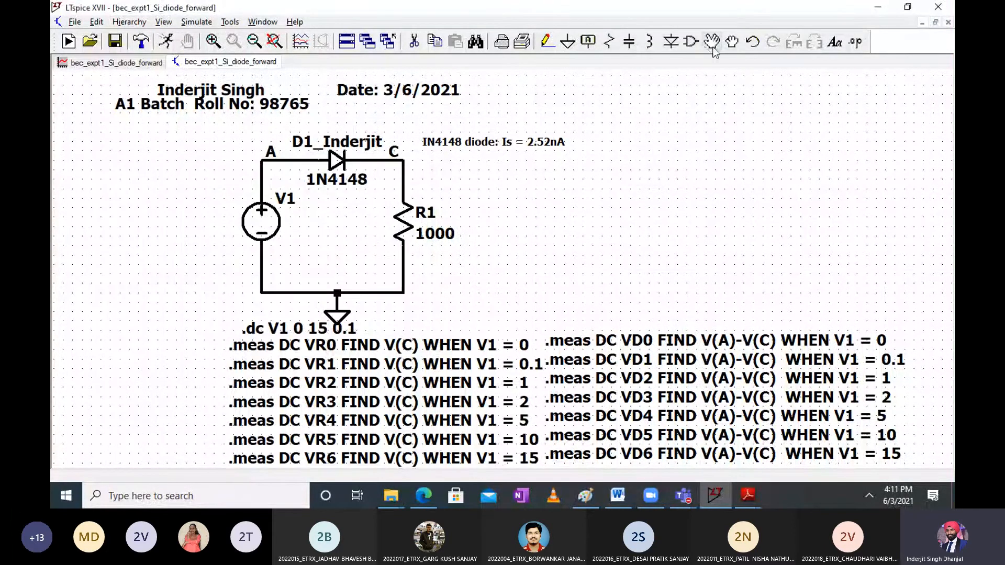
pyautogui.click(676, 383)
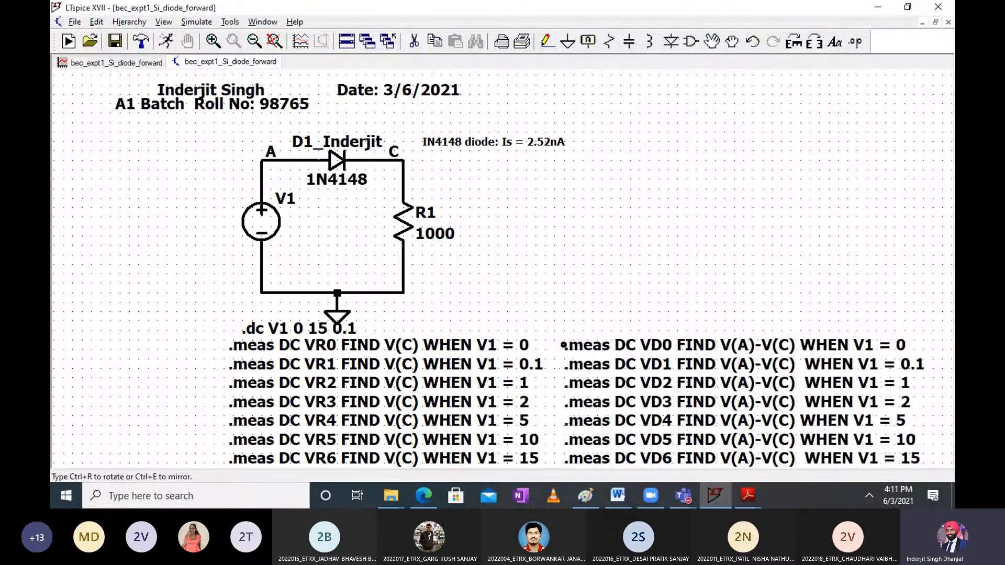
pyautogui.click(568, 345)
# Check the observation table in Word, and place a copy of the .meas VR0 to VR6 block above the VD block in LTspice
pyautogui.click(621, 499)
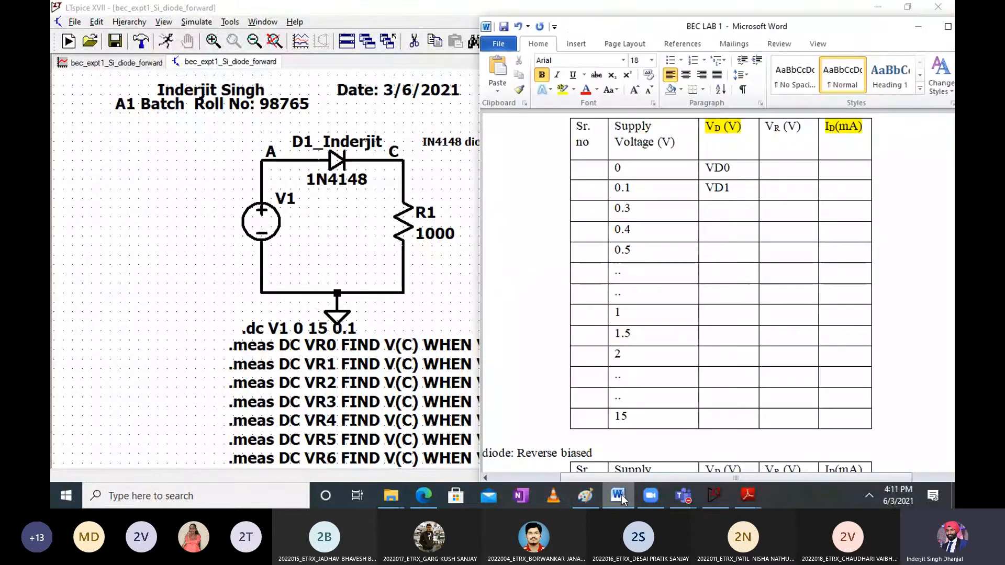
pyautogui.scroll(1, 681, 200)
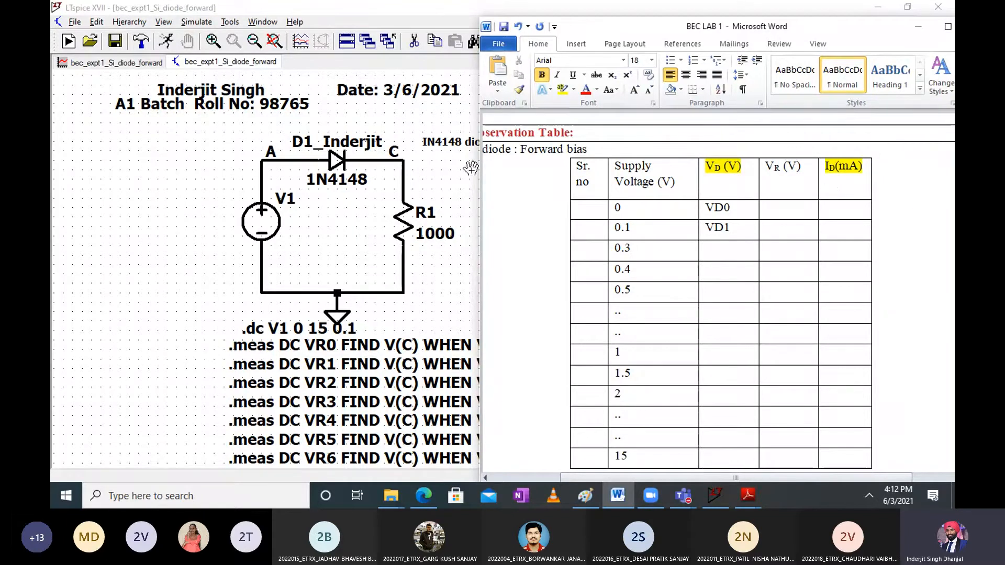
pyautogui.click(452, 168)
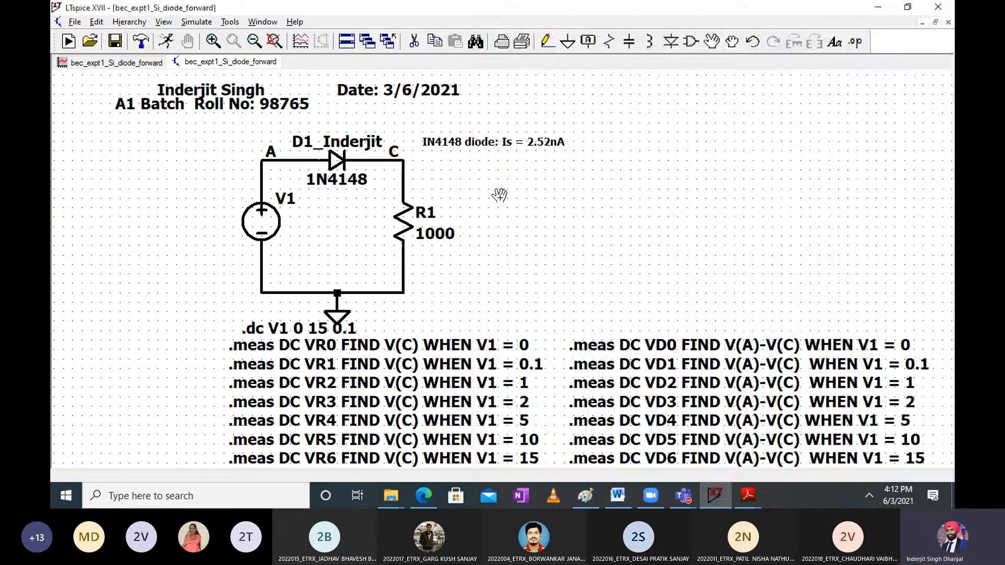
pyautogui.click(435, 42)
pyautogui.click(390, 364)
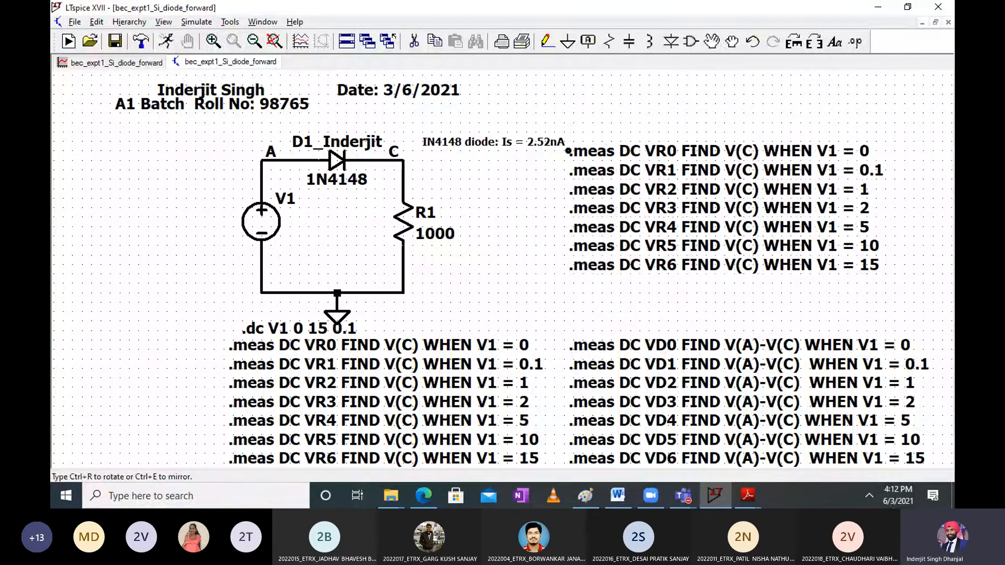
pyautogui.click(568, 151)
pyautogui.rightClick(691, 150)
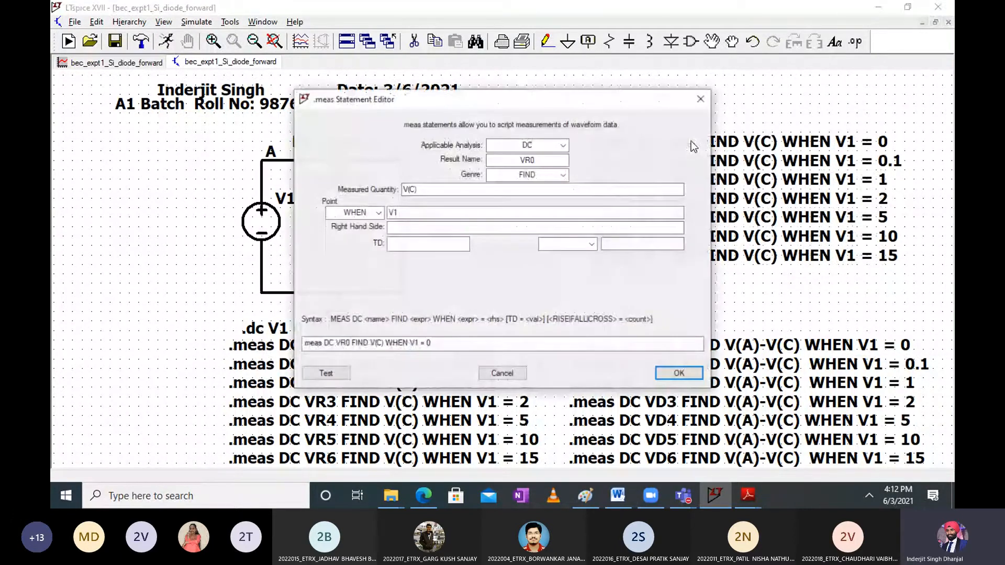
pyautogui.click(502, 374)
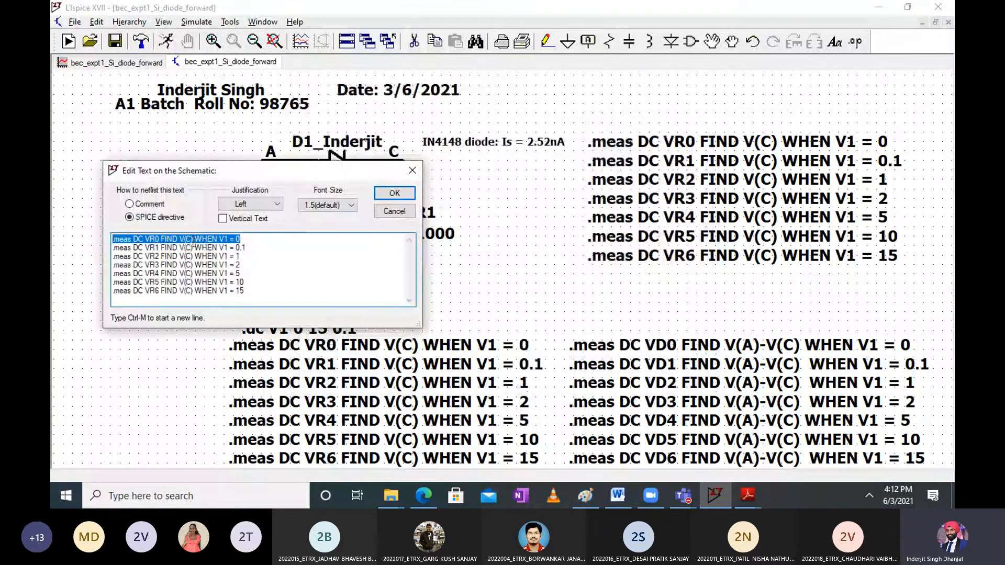
pyautogui.click(160, 239)
pyautogui.press('BackSpace')
pyautogui.press('BackSpace')
pyautogui.press('BackSpace')
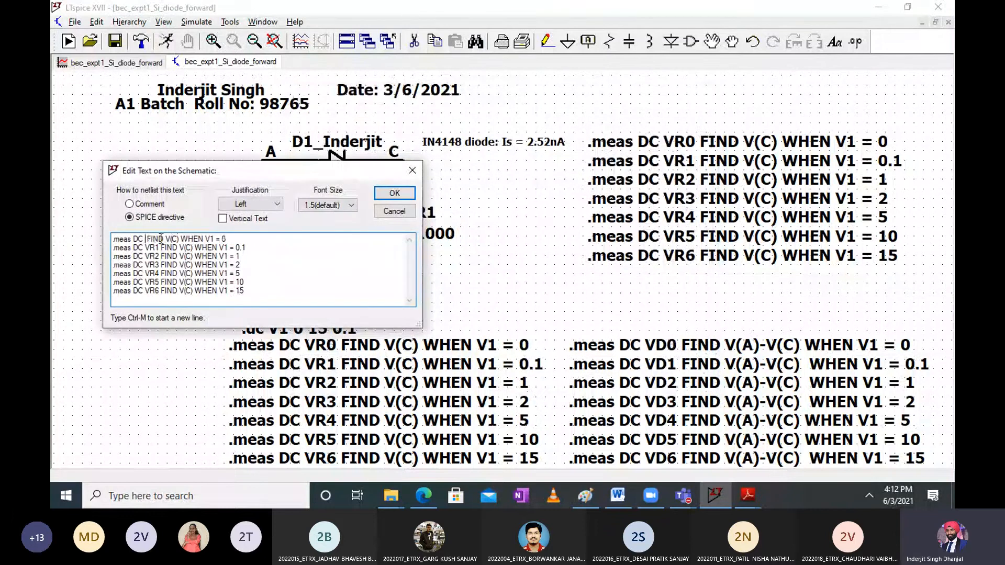
pyautogui.write('ID0')
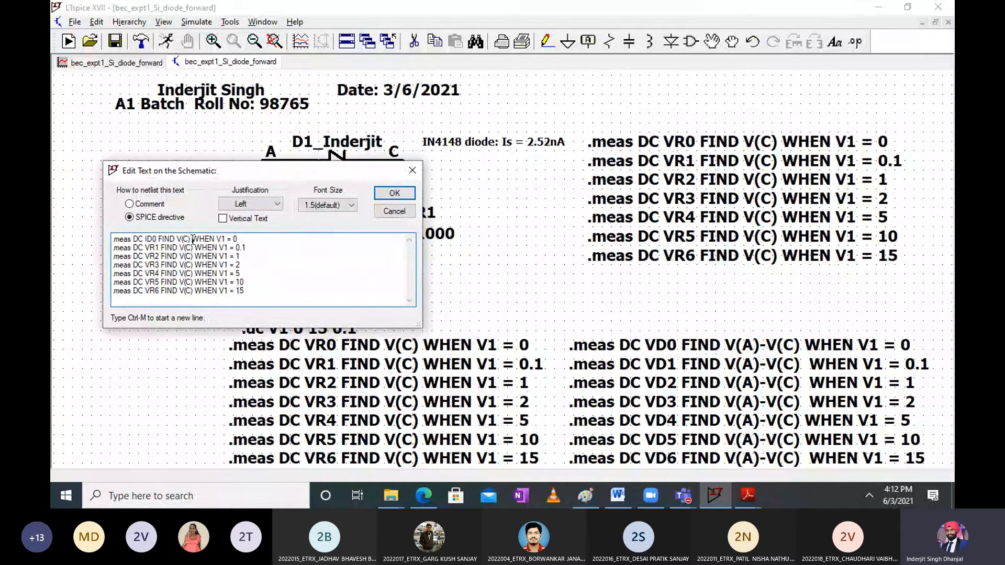
pyautogui.click(193, 239)
pyautogui.press('BackSpace')
pyautogui.press('BackSpace')
pyautogui.press('BackSpace')
pyautogui.press('BackSpace')
pyautogui.click(412, 171)
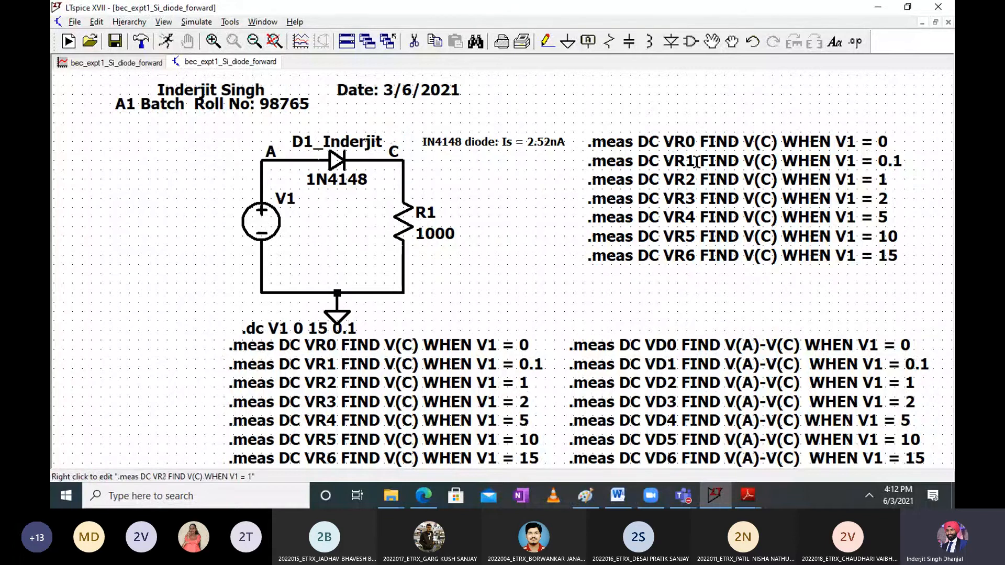
# Switch to the Word report and add a .meas DC ID0 line below the VR1 example, finding diode D1's current WHEN V1=0
pyautogui.click(617, 500)
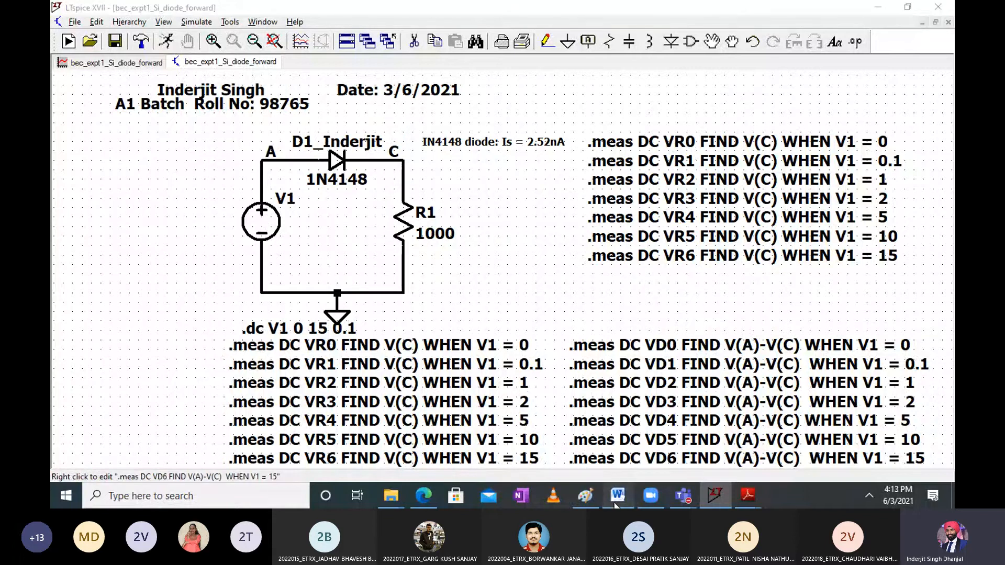
pyautogui.scroll(-5, 642, 337)
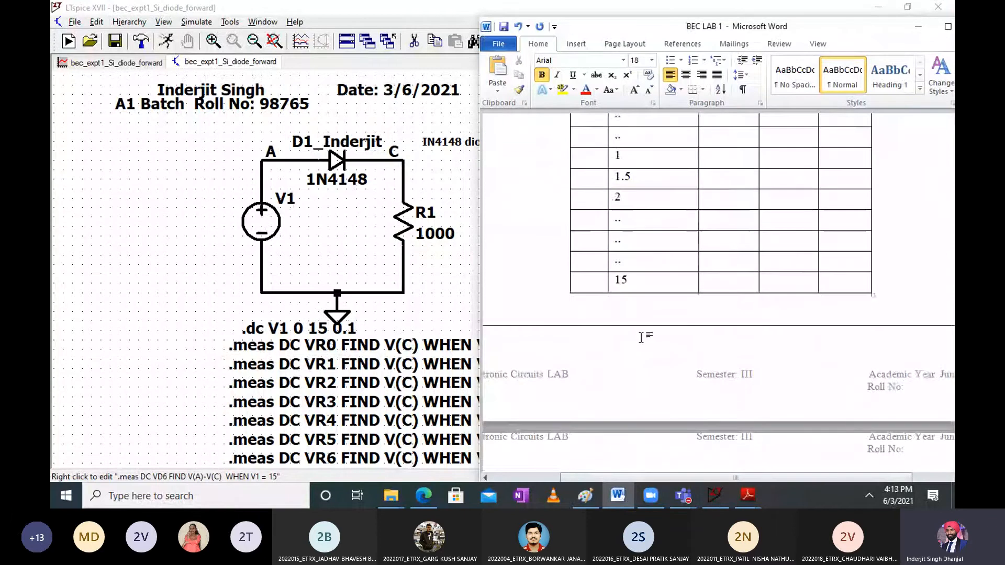
pyautogui.scroll(-20, 641, 338)
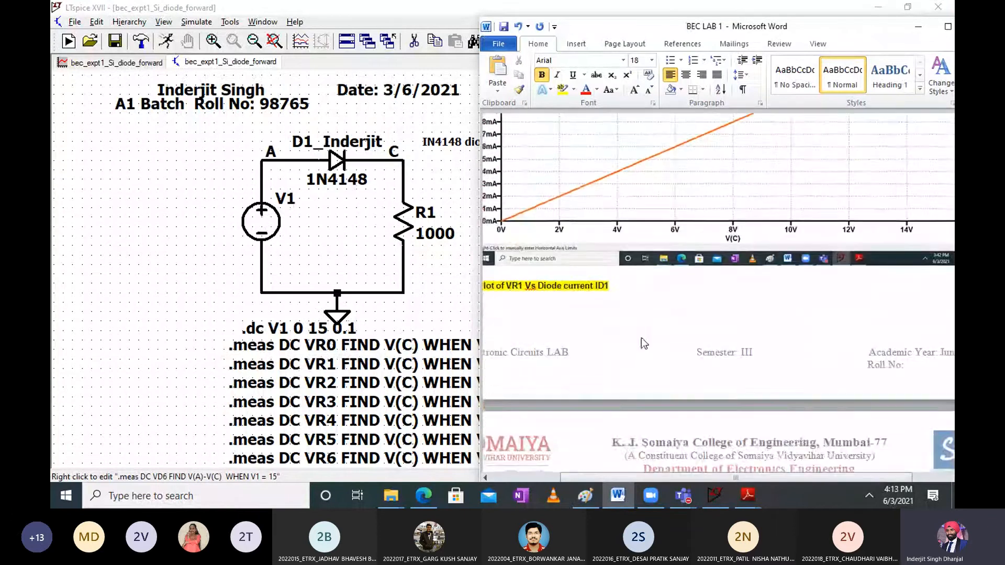
pyautogui.scroll(-10, 642, 339)
pyautogui.click(852, 210)
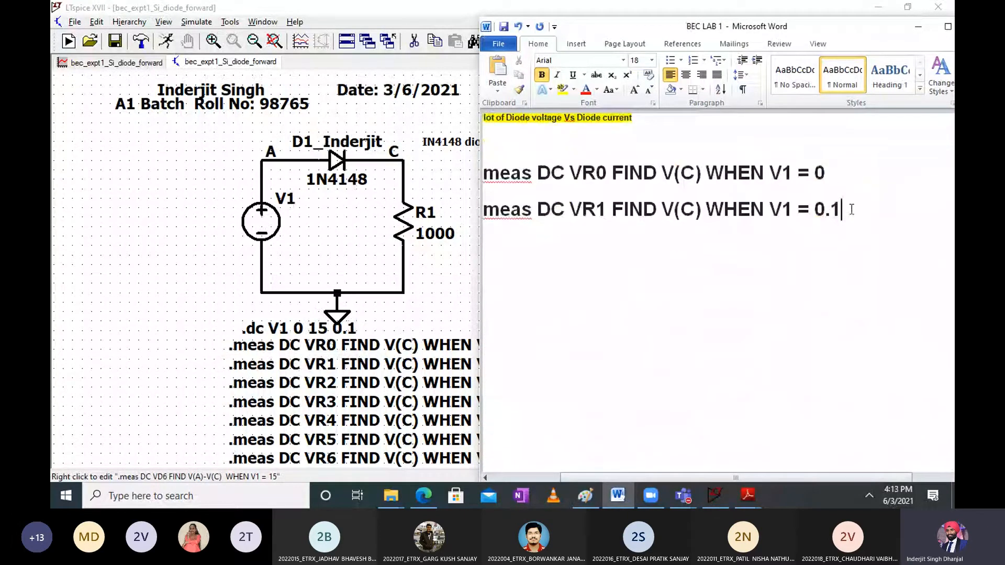
pyautogui.press('Return')
pyautogui.write('.meas')
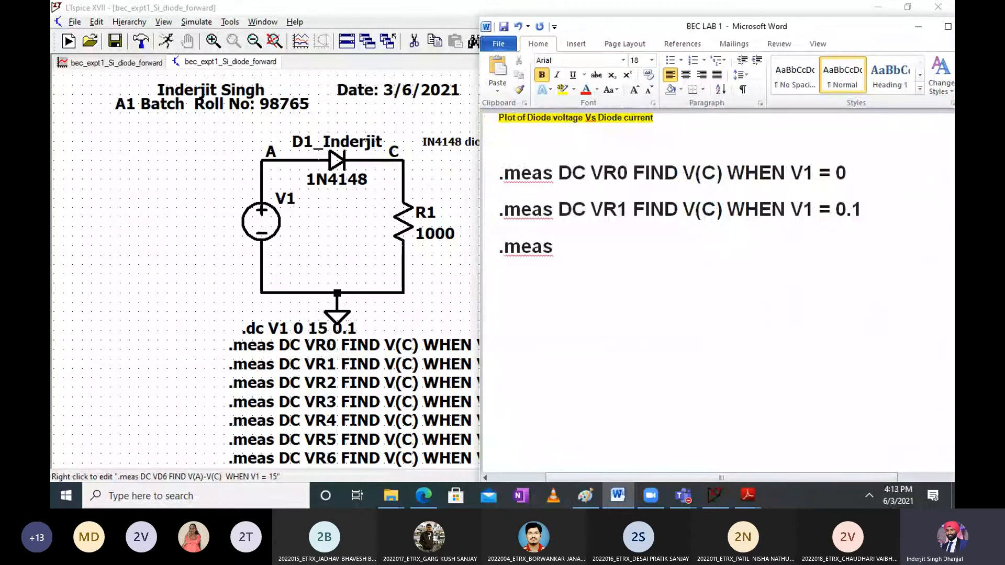
pyautogui.write(' DC ID0')
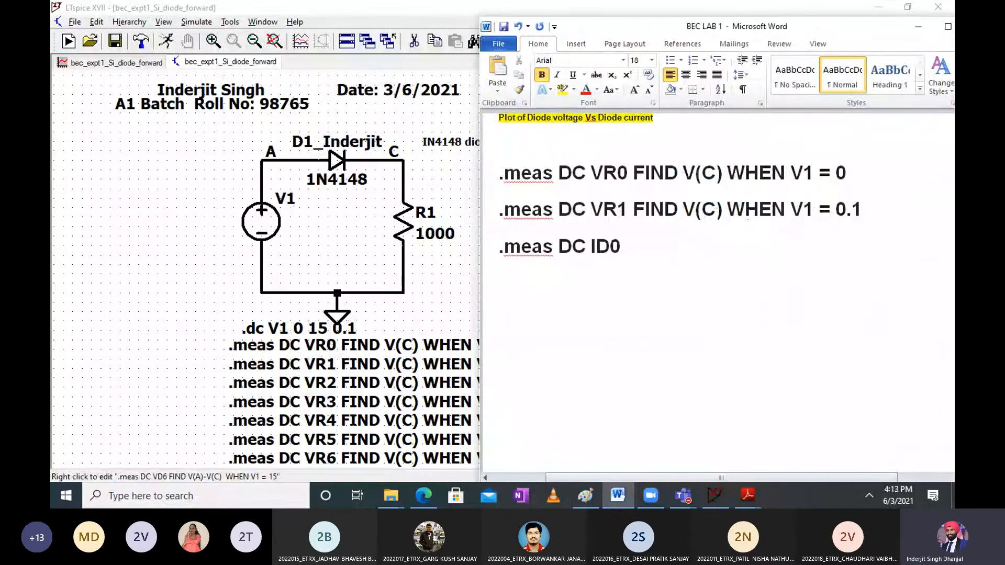
pyautogui.write(' FIND')
pyautogui.write(' ID')
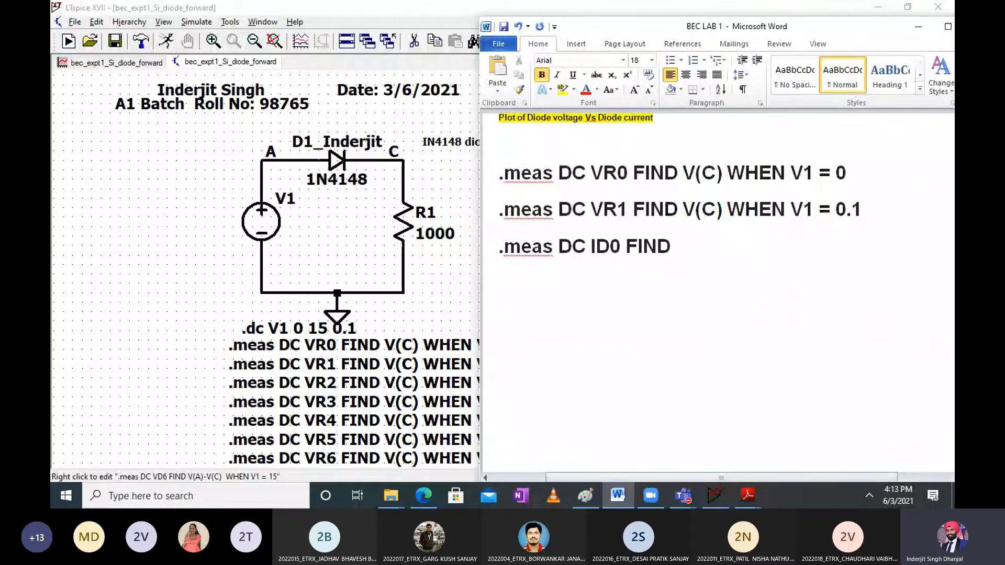
pyautogui.press('BackSpace')
pyautogui.write('(D1_Inderj')
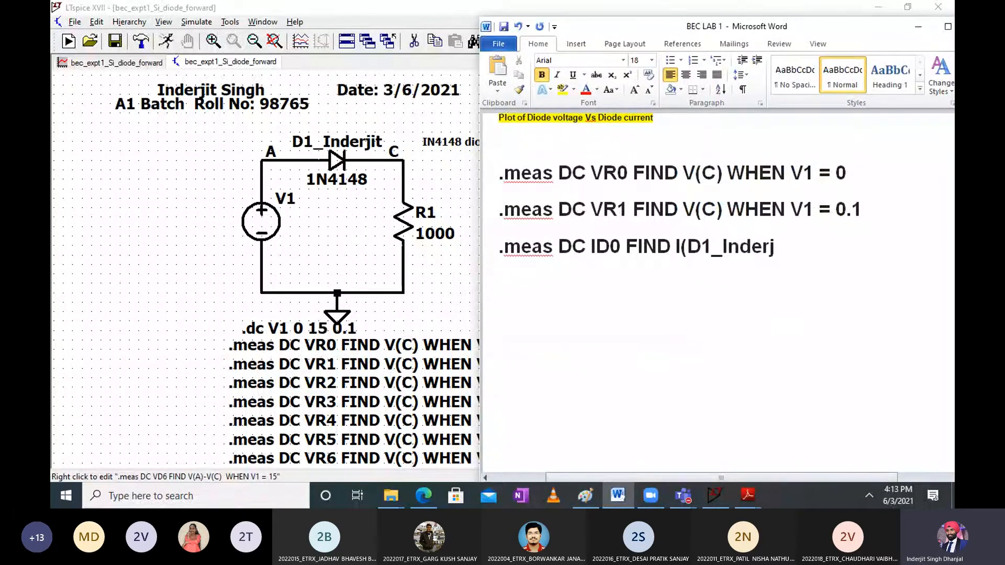
pyautogui.write('it)')
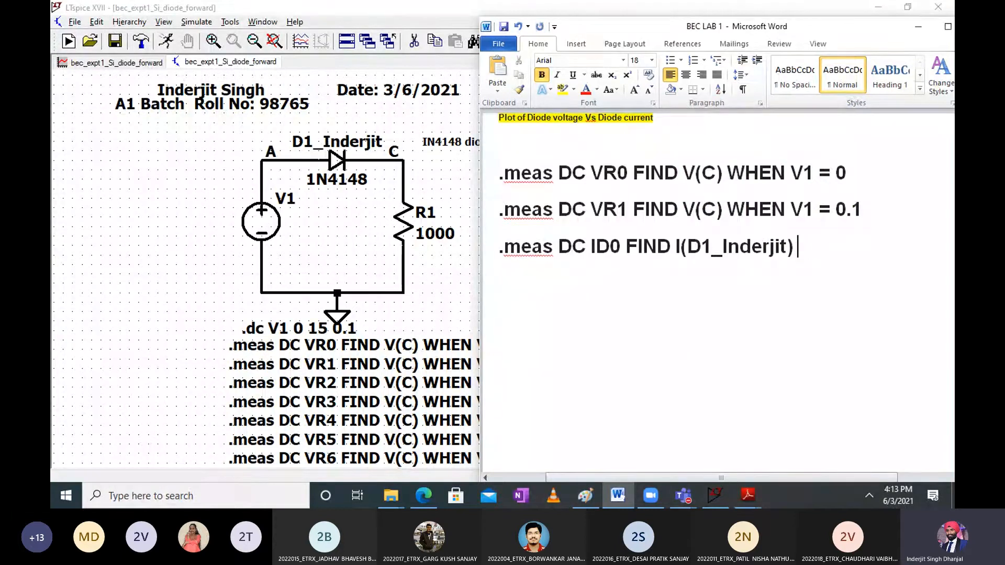
pyautogui.write('WHEN V1=1')
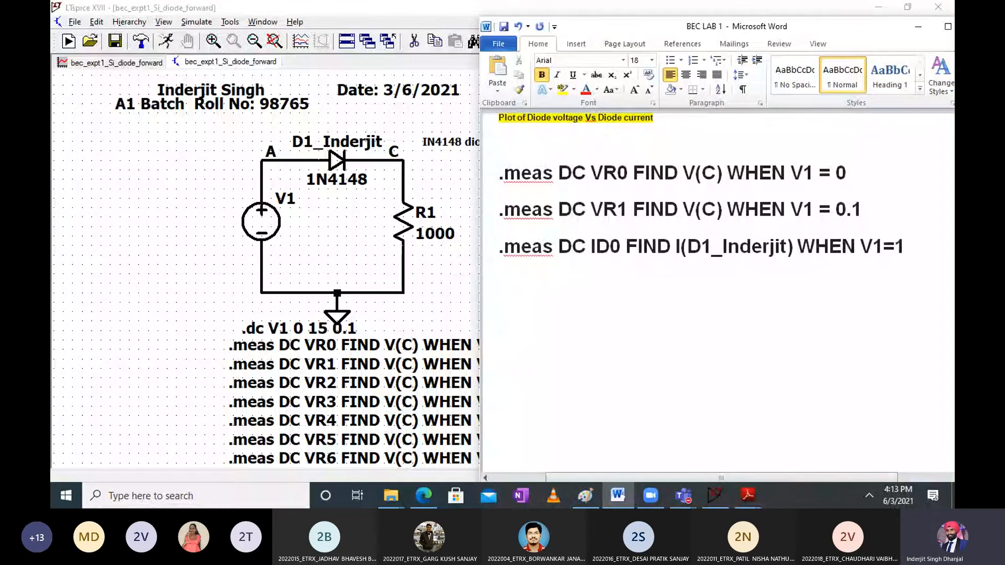
pyautogui.press('BackSpace')
pyautogui.write('0')
# Return to LTspice, open the text of the copied .meas block above the VD block, and rename its VR0 result as ID0
pyautogui.click(918, 27)
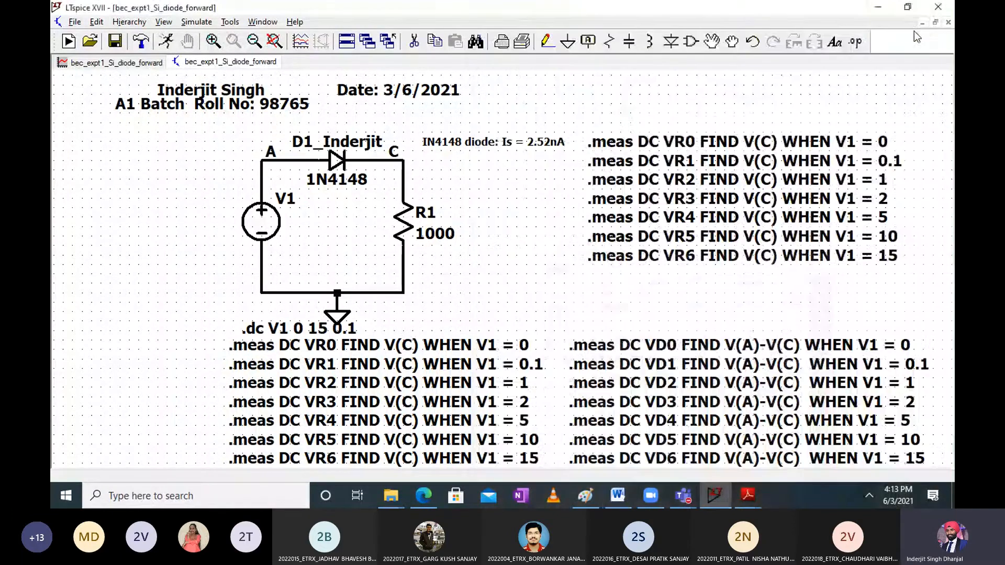
pyautogui.rightClick(761, 142)
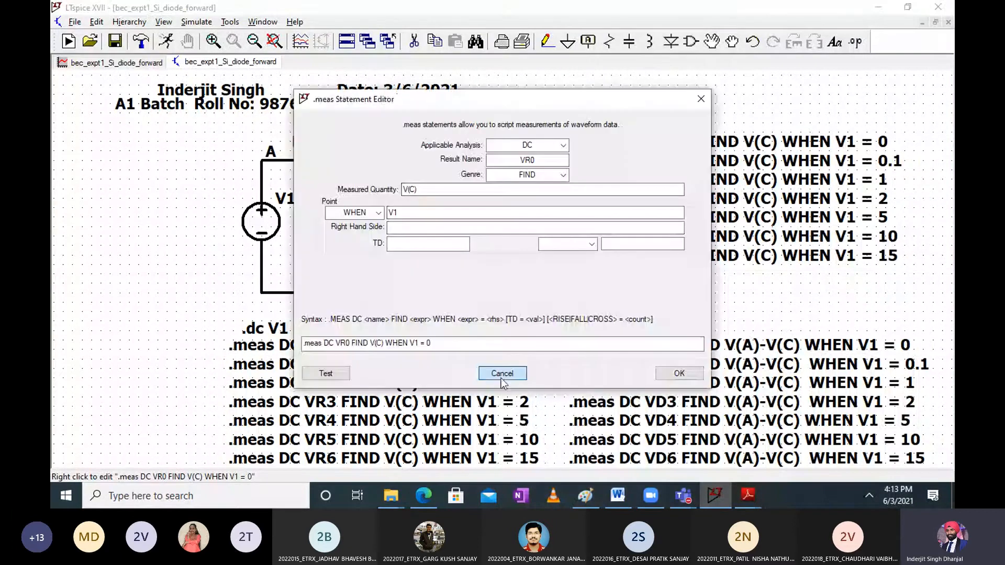
pyautogui.click(501, 378)
pyautogui.click(159, 240)
pyautogui.press('BackSpace')
pyautogui.press('BackSpace')
pyautogui.press('BackSpace')
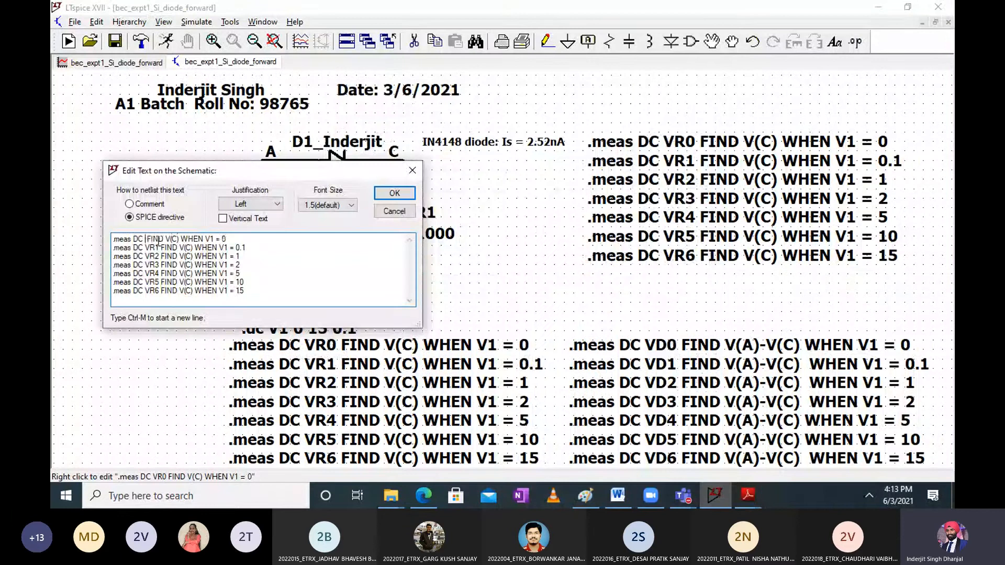
pyautogui.write('ID0')
# Replace V(C) in the ID0 directive with the current I() of diode D1, using its full schematic name
pyautogui.click(189, 240)
pyautogui.press('BackSpace')
pyautogui.press('BackSpace')
pyautogui.press('BackSpace')
pyautogui.write('I')
pyautogui.write('(D1_I')
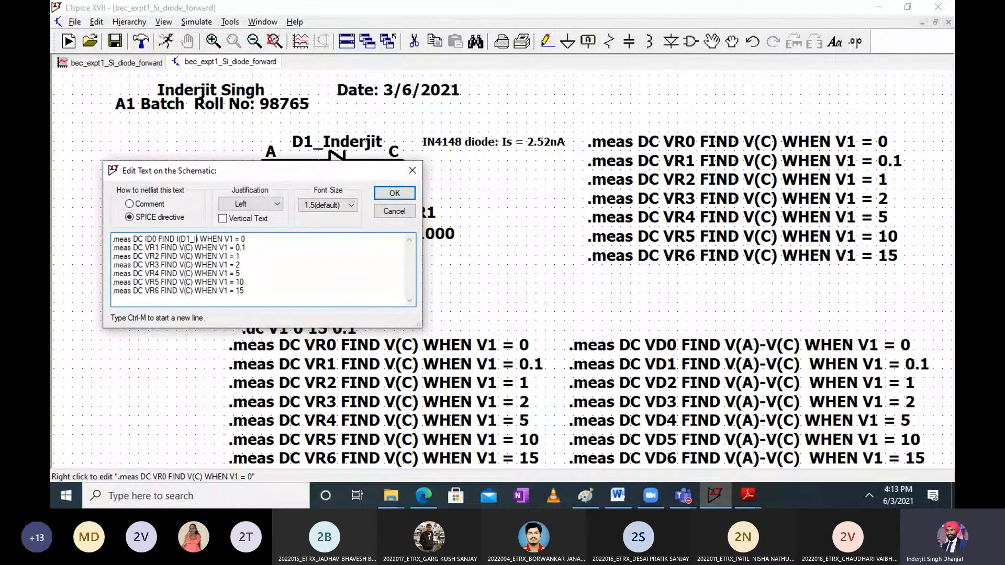
pyautogui.write('nderjit')
# Copy the diode D1 current expression from the ID0 line over V(C) in the VR1 and VR2 lines
pyautogui.moveTo(292, 170); pyautogui.dragTo(326, 190)
pyautogui.moveTo(251, 260); pyautogui.dragTo(212, 259)
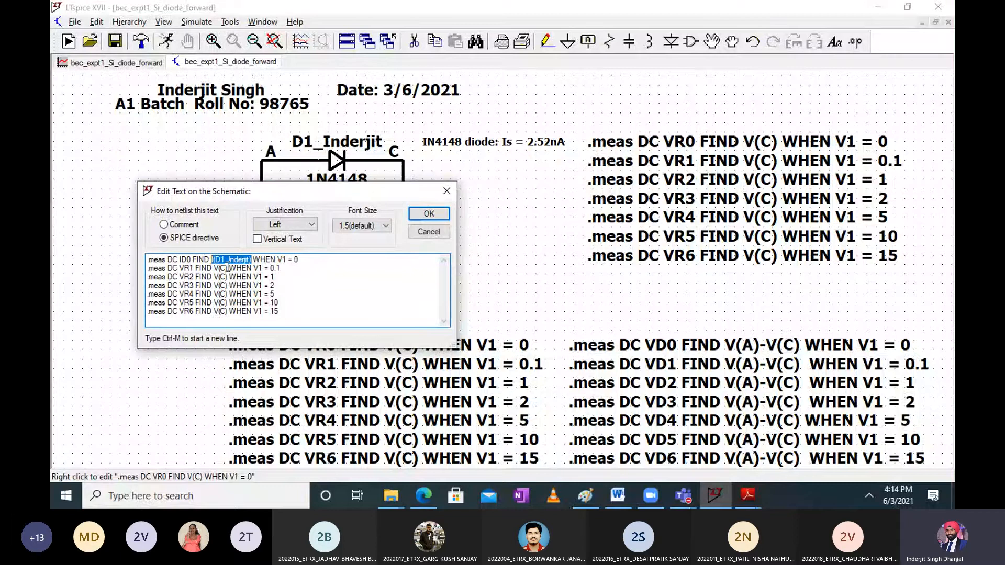
pyautogui.moveTo(227, 268); pyautogui.dragTo(213, 268)
pyautogui.write('I(D1_Inderjit)')
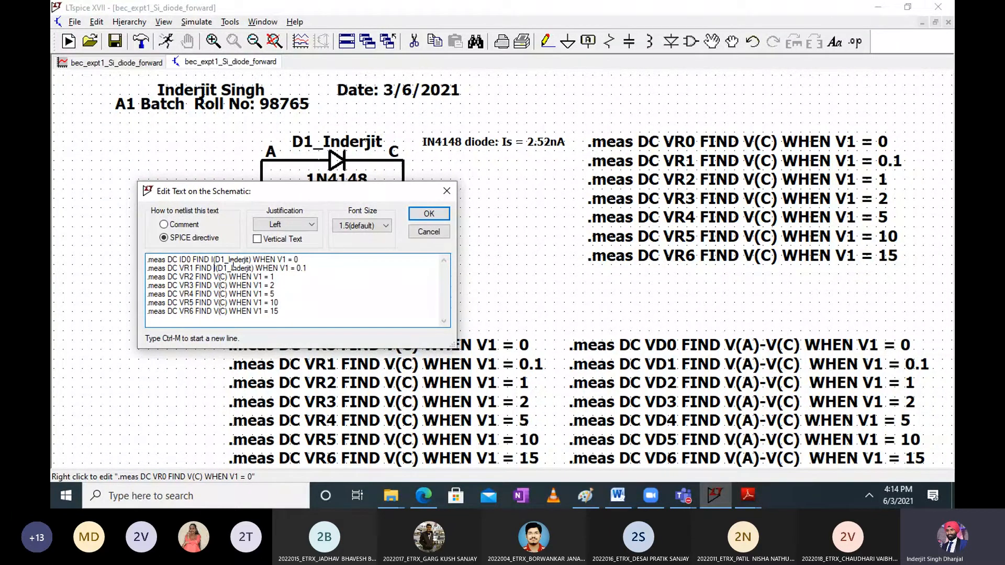
pyautogui.click(227, 277)
pyautogui.press('BackSpace')
pyautogui.press('BackSpace')
pyautogui.press('BackSpace')
pyautogui.press('BackSpace')
pyautogui.write('I(D1_Inderjit)')
# Replace V(C) with the diode D1 current expression in the VR3 and VR4 lines of the copied block
pyautogui.click(227, 286)
pyautogui.press('BackSpace')
pyautogui.press('BackSpace')
pyautogui.press('BackSpace')
pyautogui.press('BackSpace')
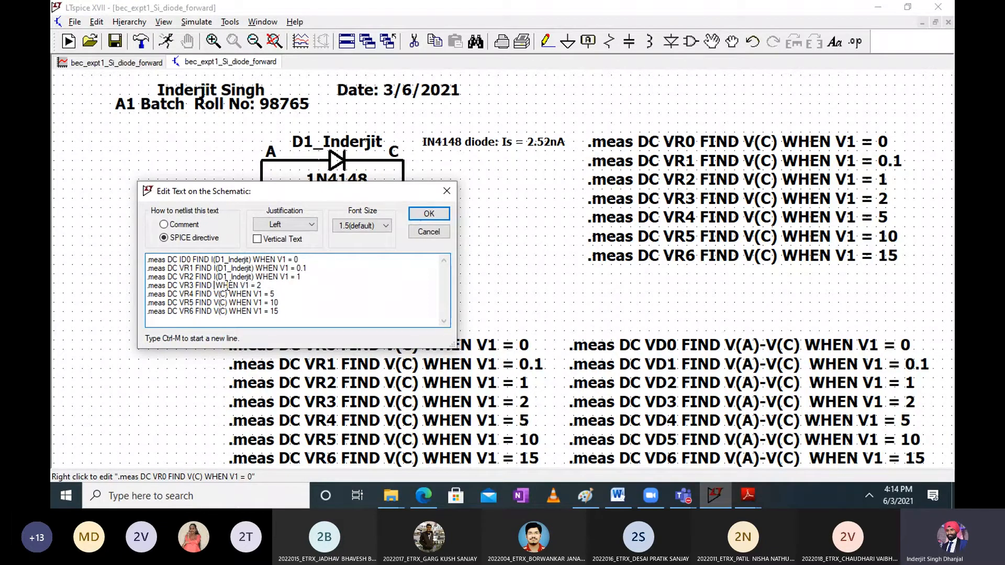
pyautogui.write('I(D1_Inderjit)')
pyautogui.click(227, 294)
pyautogui.press('BackSpace')
pyautogui.press('BackSpace')
pyautogui.press('BackSpace')
pyautogui.press('BackSpace')
pyautogui.write('I(D1_Inderjit)')
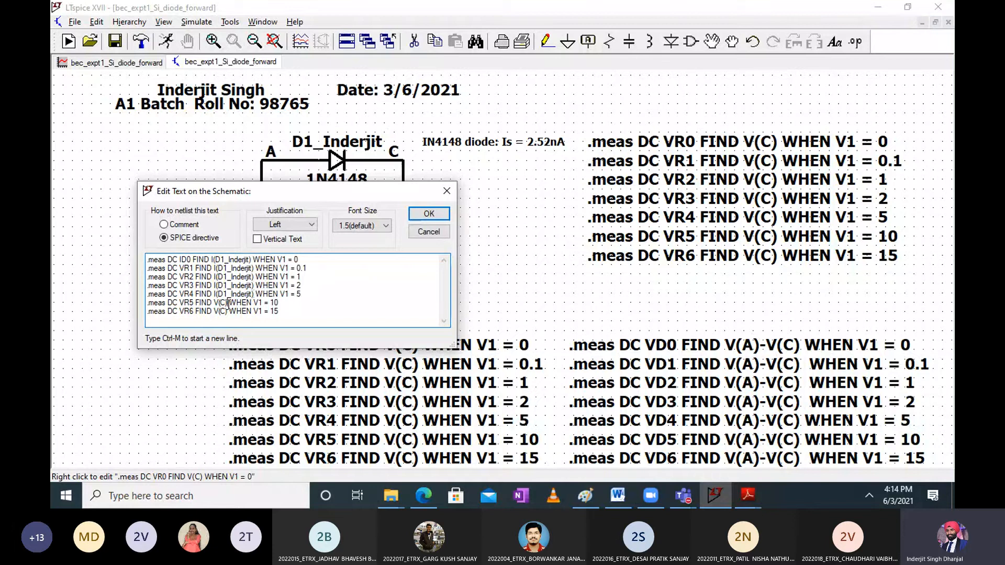
# Replace V(C) with the diode D1 current expression in the VR5 and VR6 lines of the copied block
pyautogui.click(227, 302)
pyautogui.press('BackSpace')
pyautogui.press('BackSpace')
pyautogui.press('BackSpace')
pyautogui.press('BackSpace')
pyautogui.write('I(D1_Inderjit)')
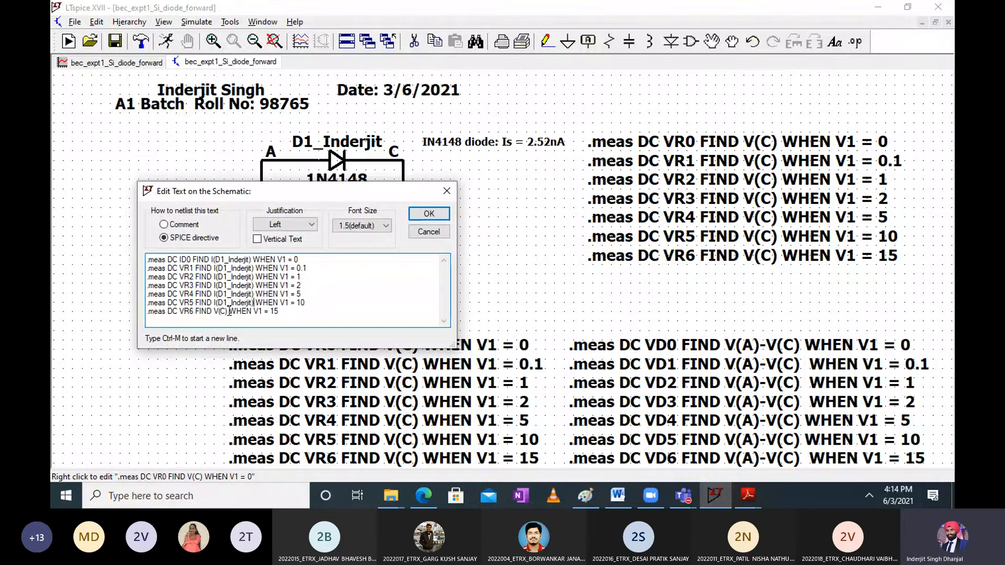
pyautogui.click(229, 313)
pyautogui.press('BackSpace')
pyautogui.press('BackSpace')
pyautogui.press('BackSpace')
pyautogui.press('BackSpace')
pyautogui.write('I(D1_Inderjit)')
# Rename the results VR1, VR2 and VR3 in the copied block as ID1, ID2 and ID3
pyautogui.click(193, 268)
pyautogui.press('BackSpace')
pyautogui.press('BackSpace')
pyautogui.press('BackSpace')
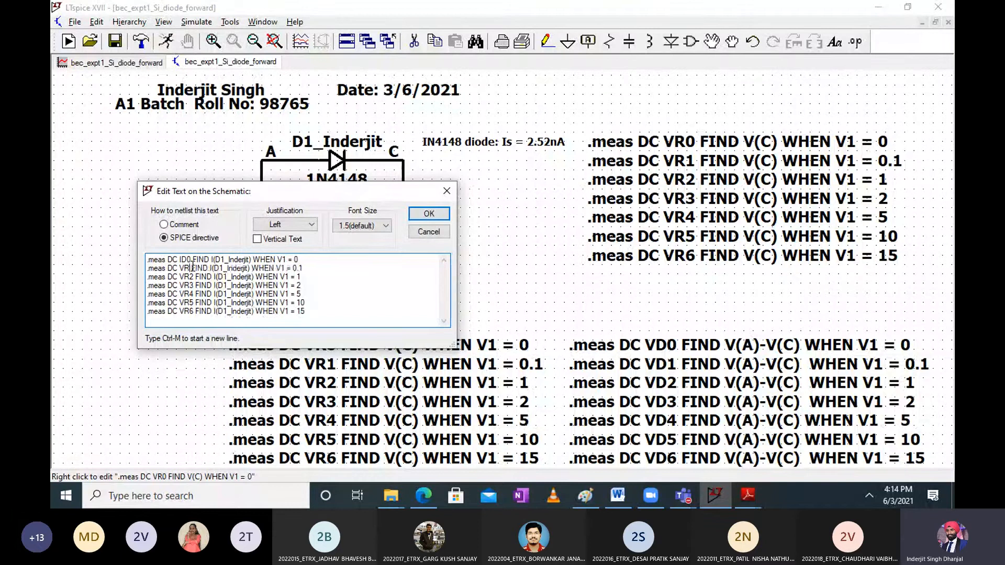
pyautogui.write('I')
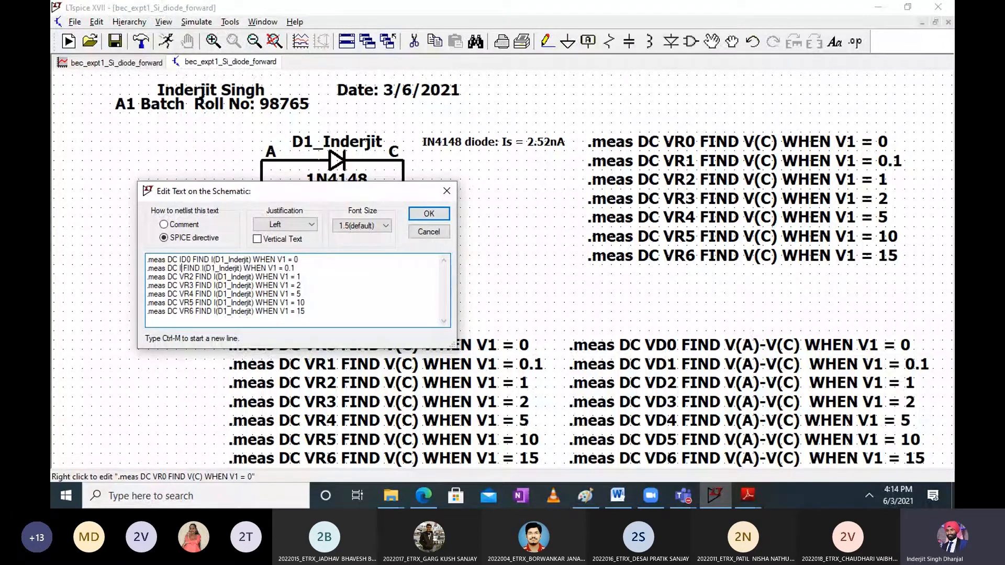
pyautogui.write('D1')
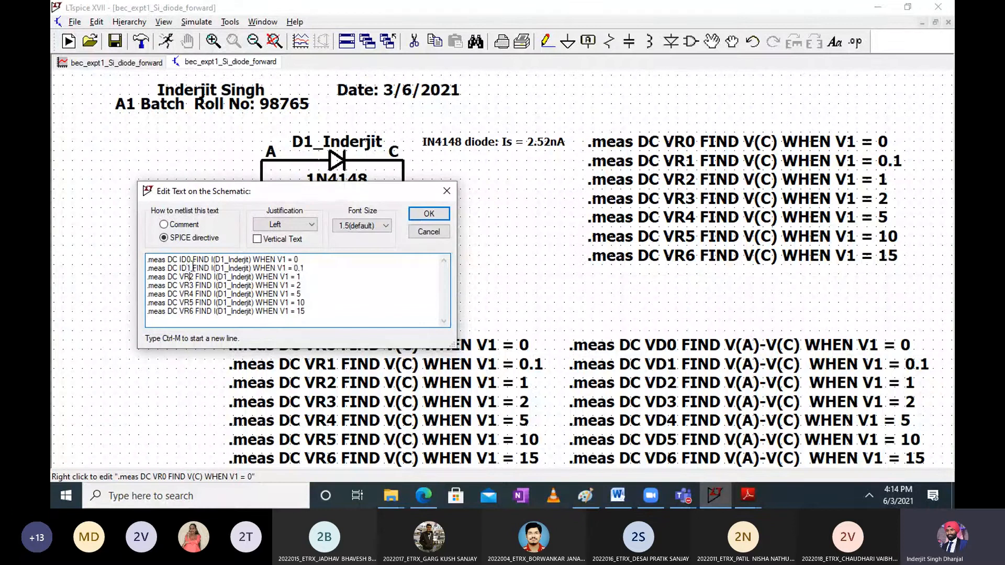
pyautogui.press('BackSpace')
pyautogui.press('BackSpace')
pyautogui.write('ID')
pyautogui.press('Down')
pyautogui.press('BackSpace')
pyautogui.press('BackSpace')
pyautogui.write('I')
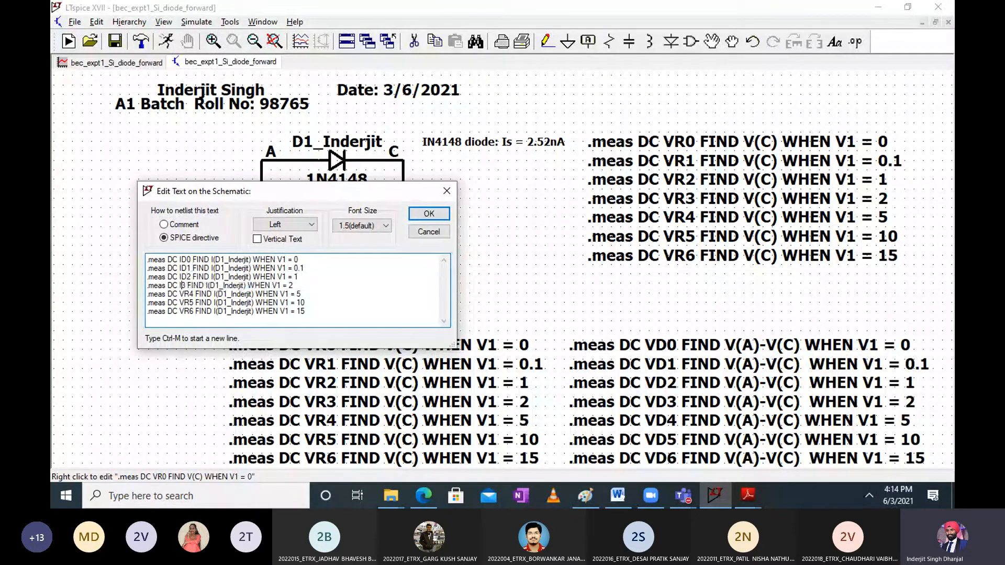
pyautogui.write('D')
# Rename the results VR4, VR5 and VR6 as ID4, ID5 and ID6, and apply the edited directive block
pyautogui.press('Down')
pyautogui.press('BackSpace')
pyautogui.press('BackSpace')
pyautogui.write('I')
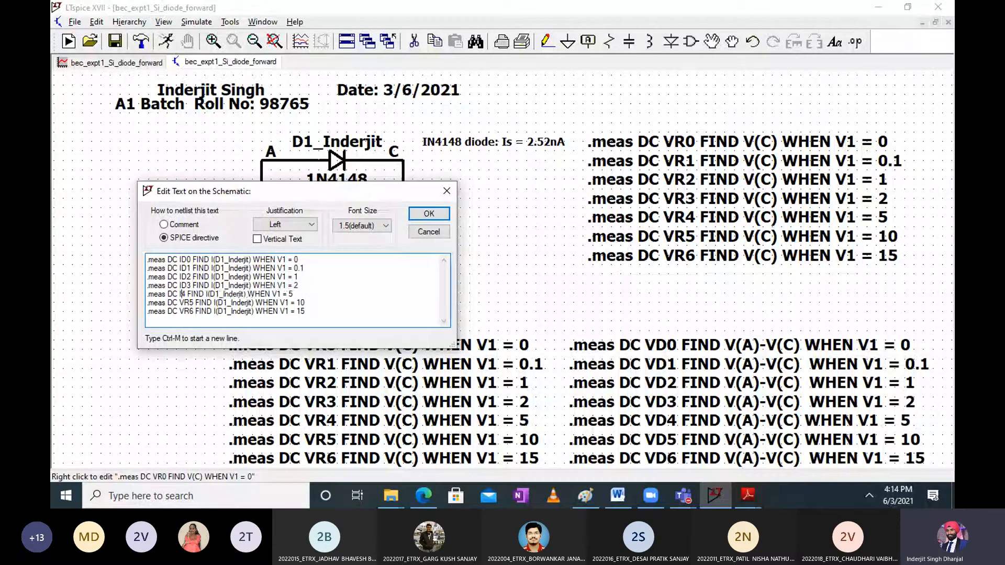
pyautogui.write('D')
pyautogui.press('Down')
pyautogui.press('BackSpace')
pyautogui.press('BackSpace')
pyautogui.write('ID')
pyautogui.press('Down')
pyautogui.press('BackSpace')
pyautogui.press('BackSpace')
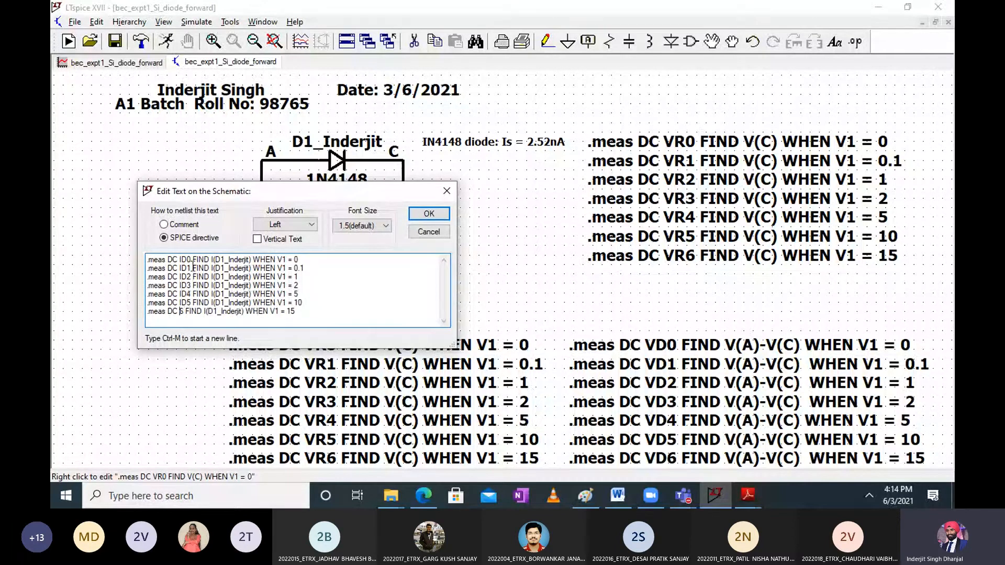
pyautogui.write('ID')
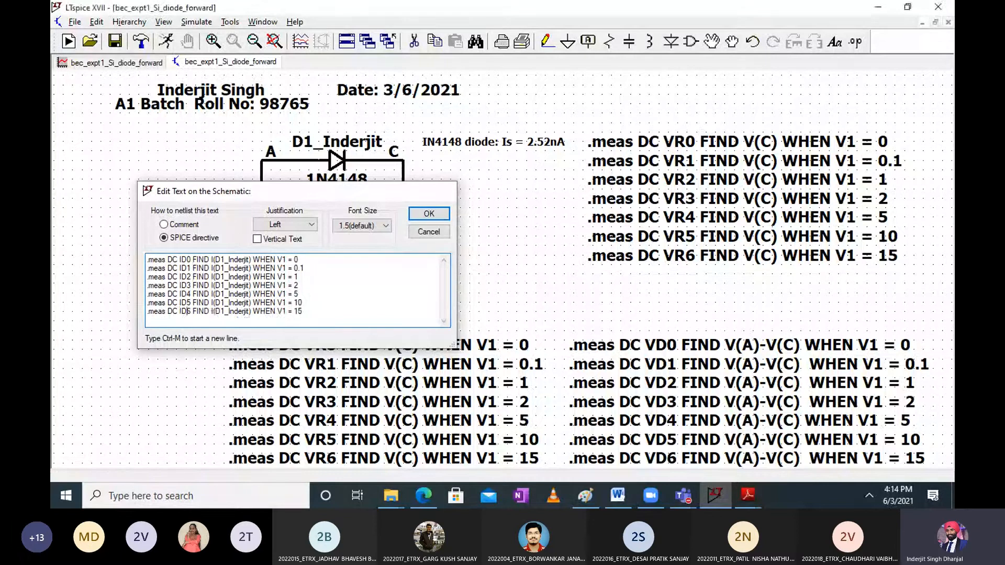
pyautogui.press('Return')
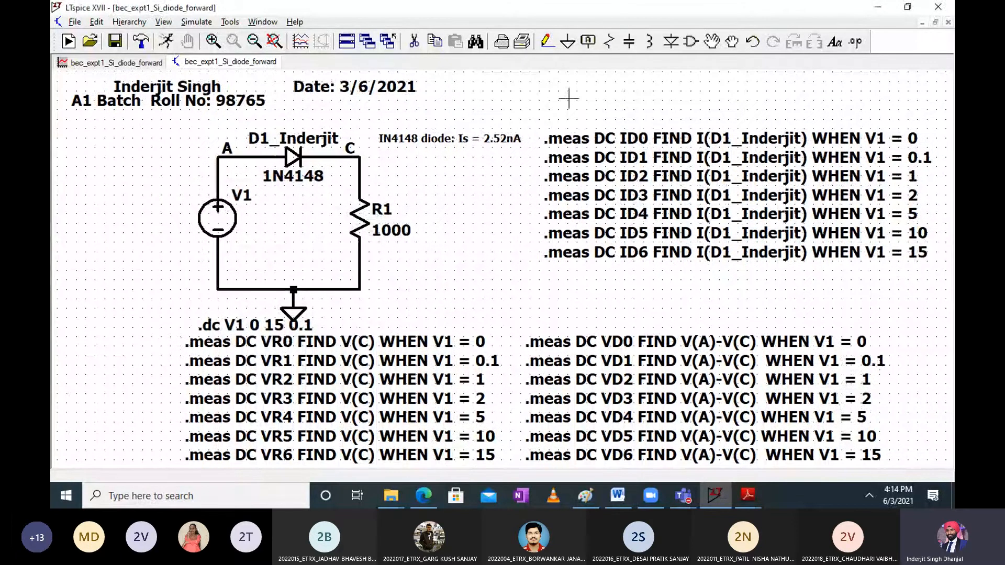
# Run the forward-bias simulation with the new diode current measurements and open the SPICE error log
pyautogui.click(188, 23)
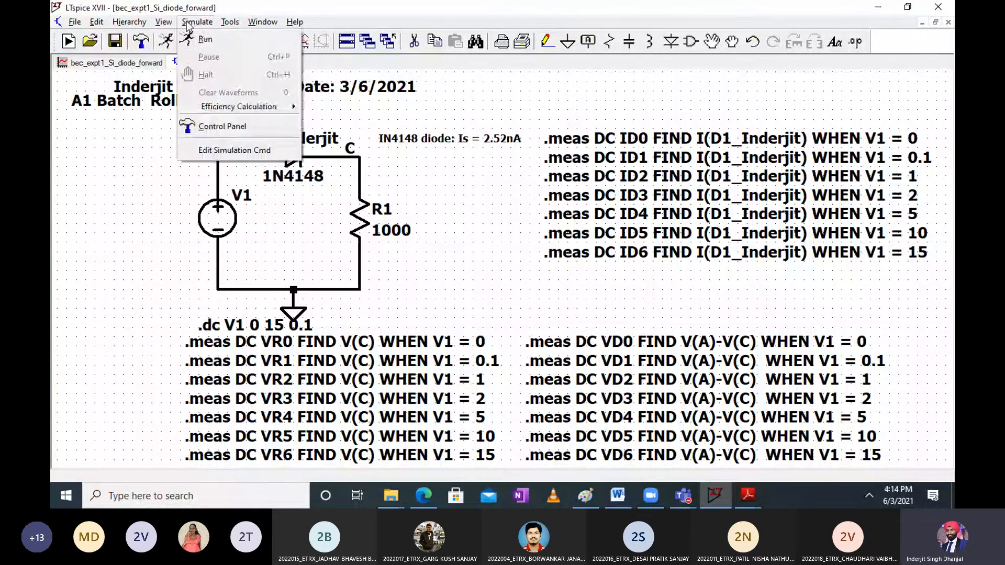
pyautogui.click(202, 38)
pyautogui.click(914, 82)
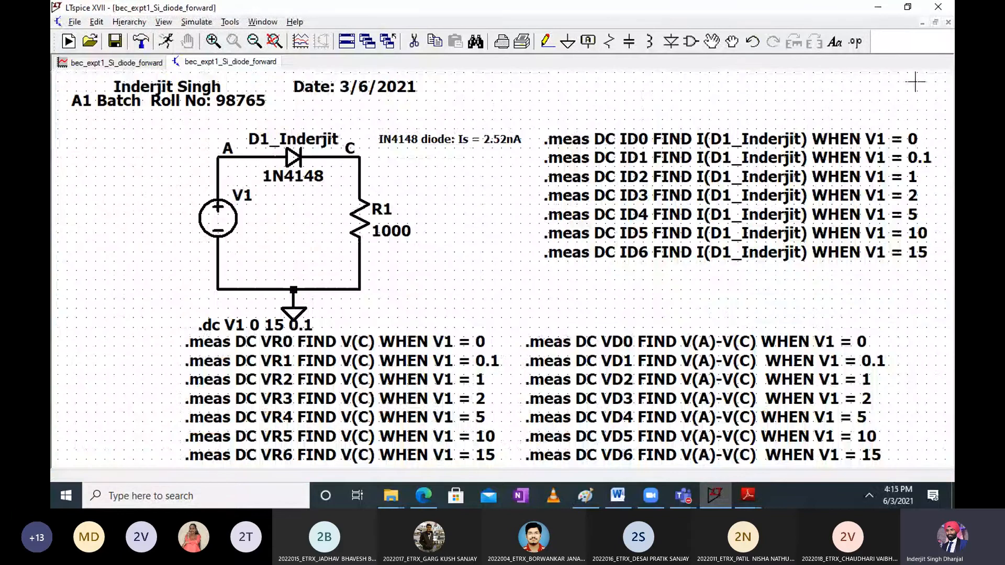
pyautogui.hotkey('alt', 'v')
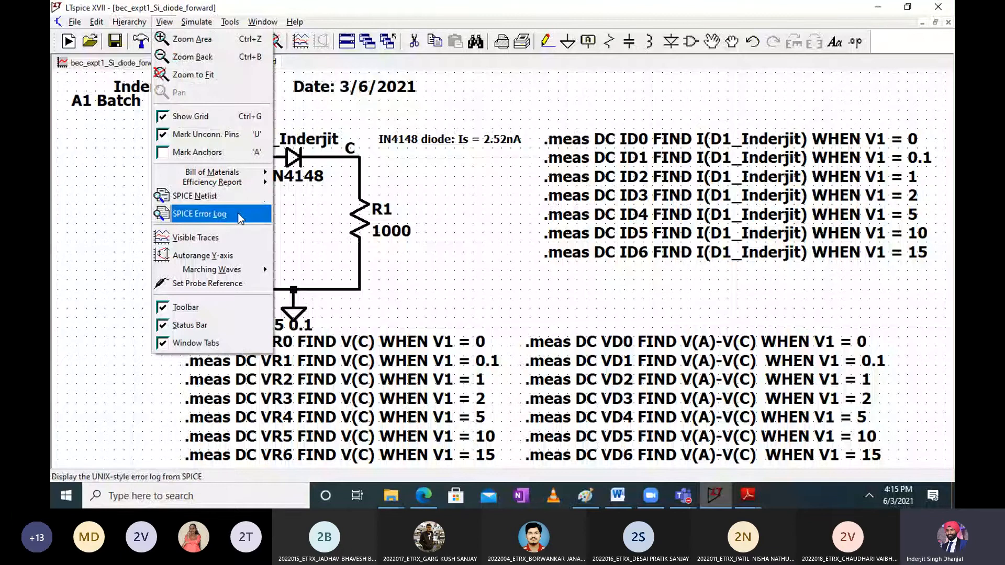
pyautogui.click(237, 212)
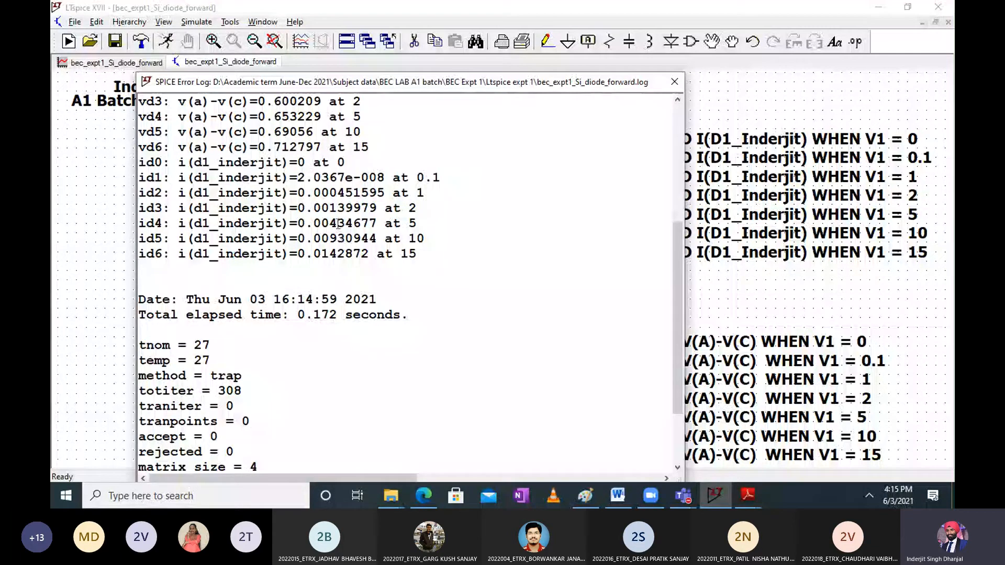
# Paste a screenshot of the error log with the ID0 to ID6 results into the Word report, and close the log
pyautogui.scroll(5, 309, 213)
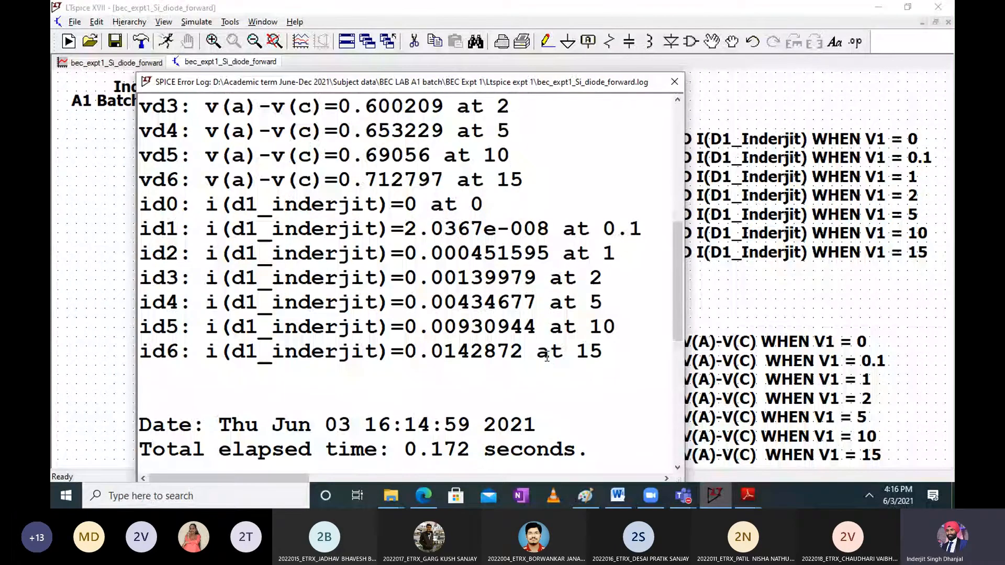
pyautogui.moveTo(676, 248); pyautogui.dragTo(672, 212)
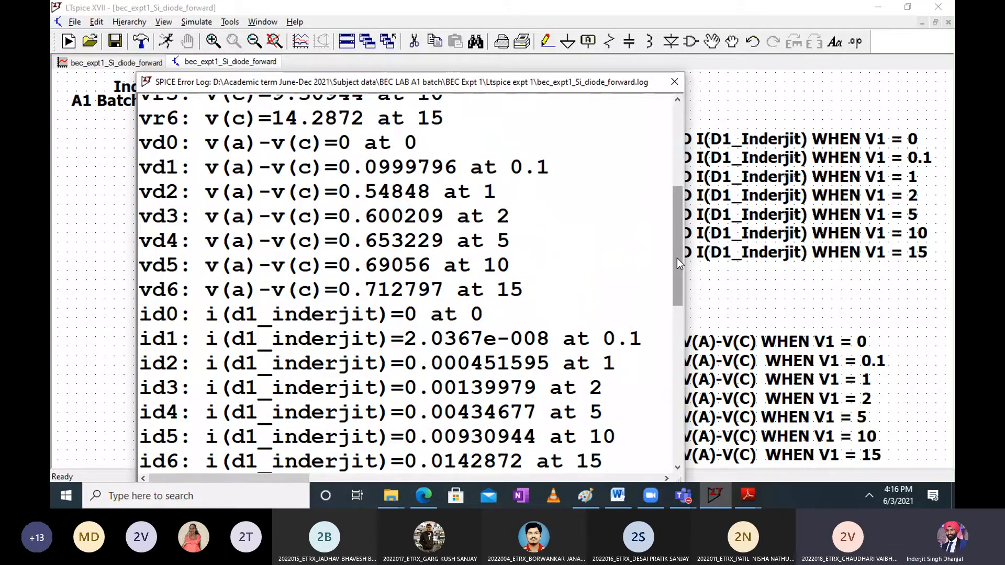
pyautogui.scroll(-1, 677, 259)
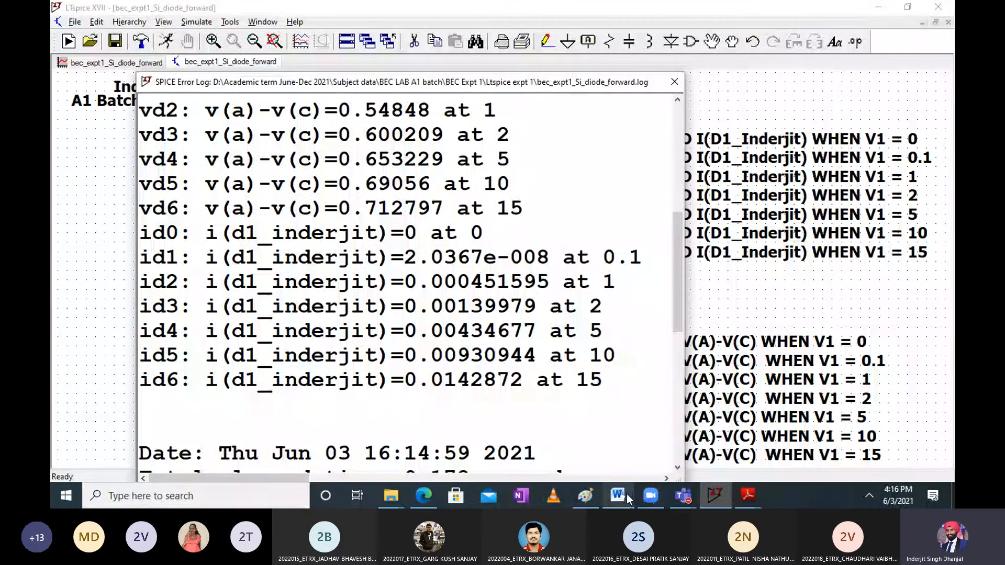
pyautogui.click(618, 495)
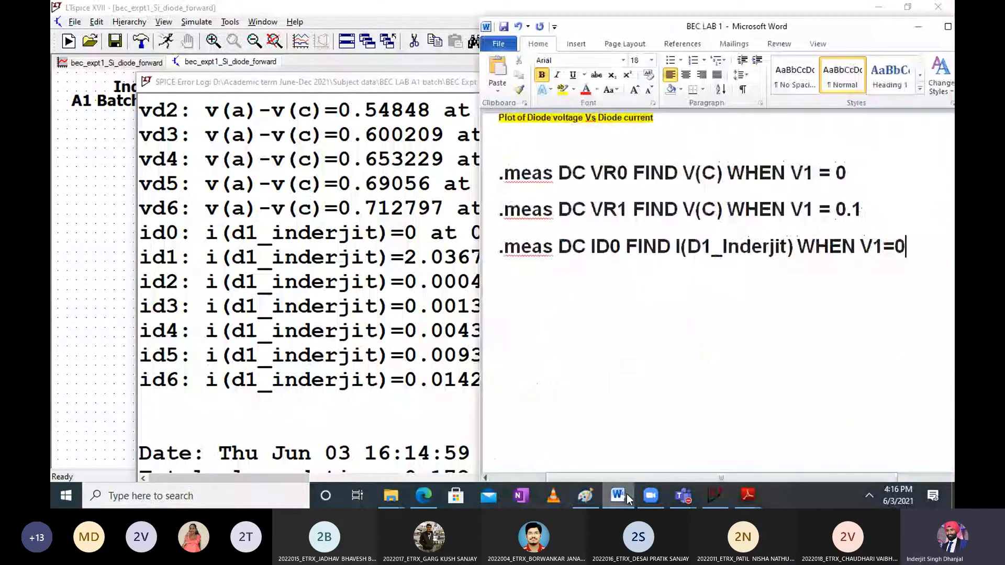
pyautogui.scroll(6, 581, 326)
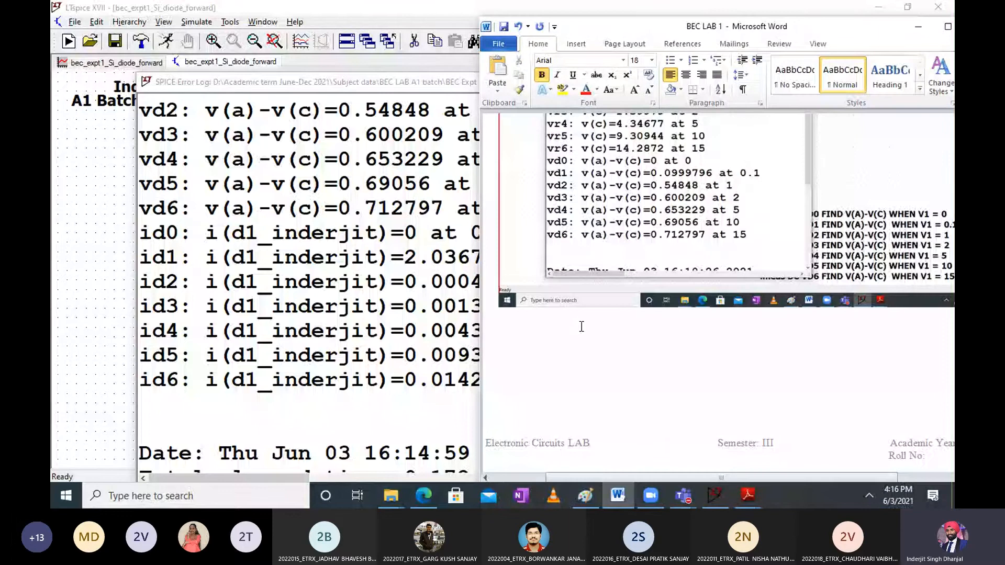
pyautogui.scroll(-6, 581, 326)
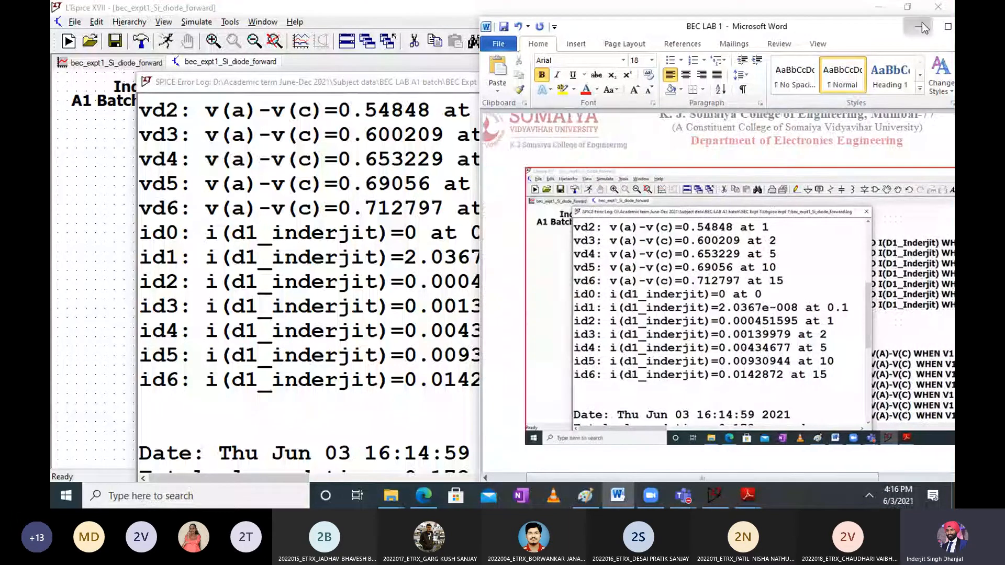
pyautogui.click(922, 27)
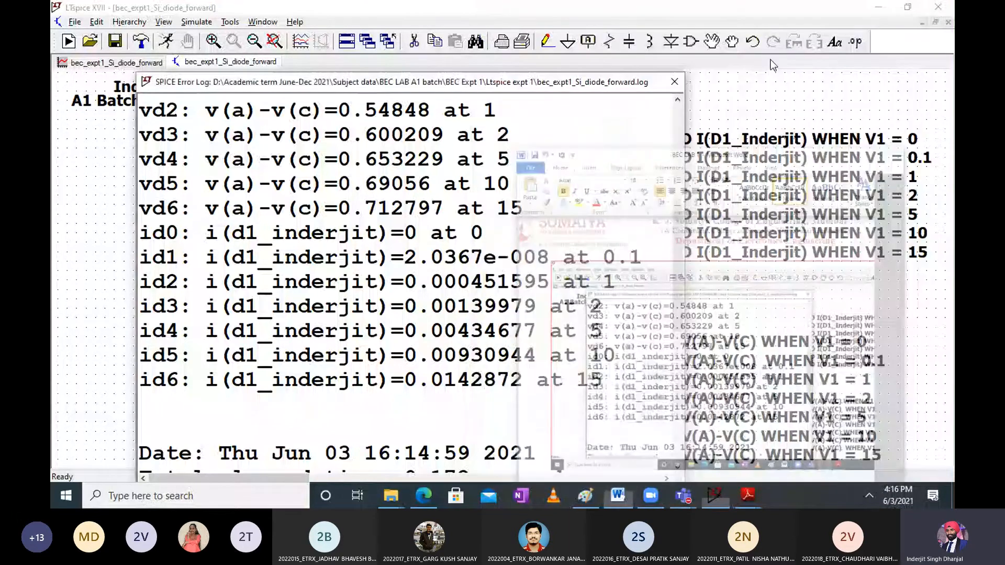
pyautogui.click(683, 77)
# Remove the VD0 and VD1 entries from the silicon diode forward-bias observation table in the Word report
pyautogui.hotkey('alt', 'Tab')
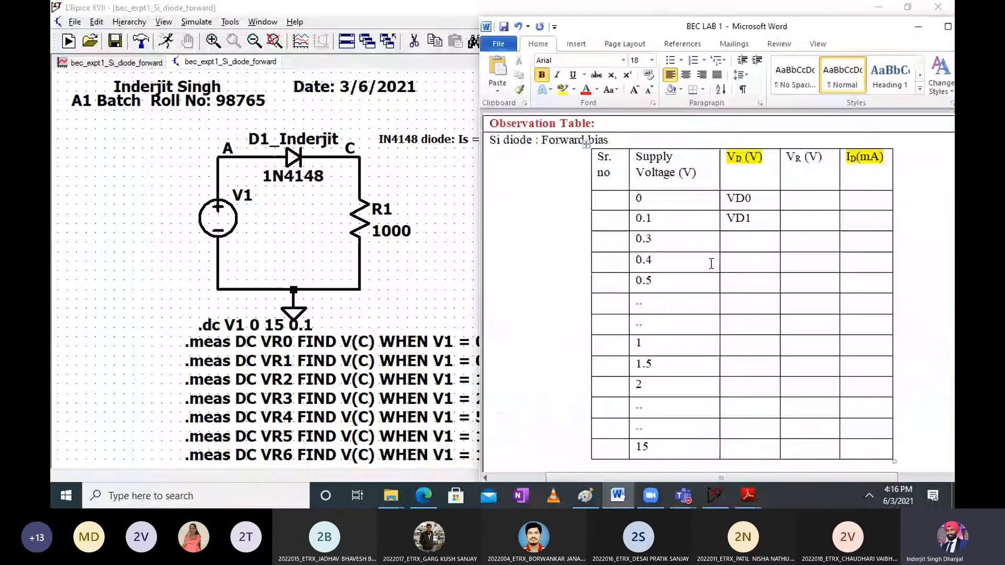
pyautogui.scroll(1, 711, 263)
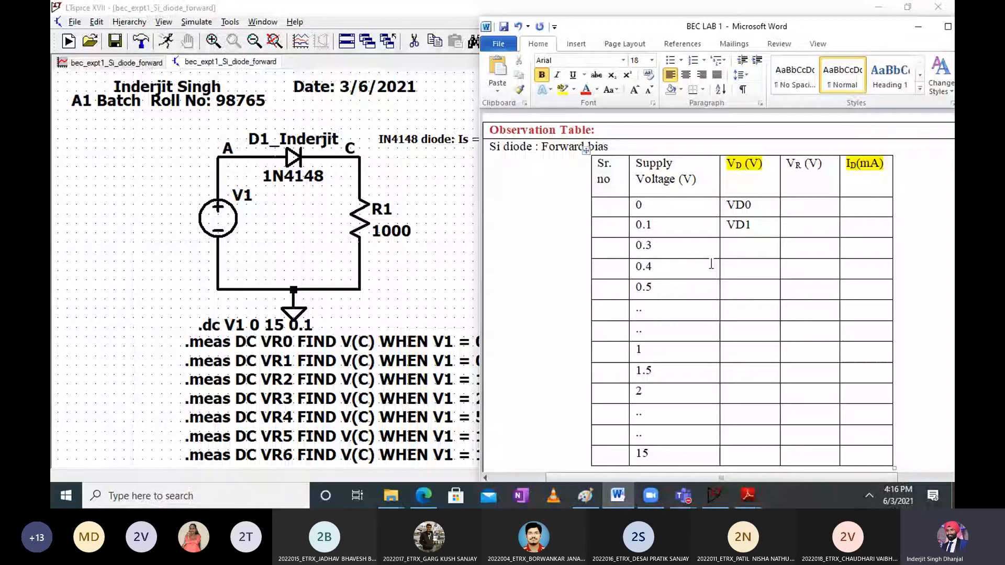
pyautogui.hotkey('ctrl', 'z')
pyautogui.hotkey('ctrl', 'z')
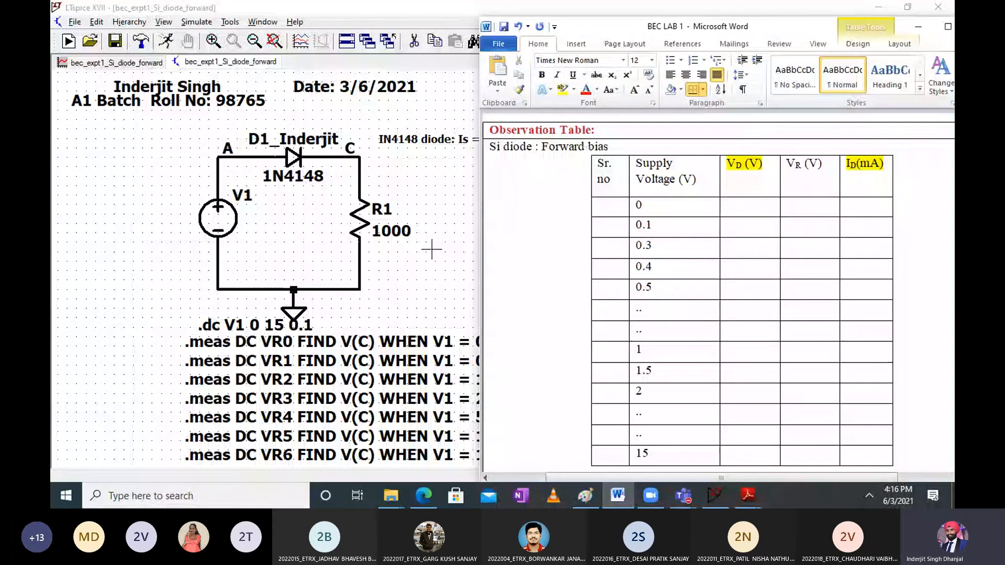
# Flip diode D1 in the LTspice schematic so its cathode faces node A, reconnect it between A and C, and run the simulation
pyautogui.click(432, 249)
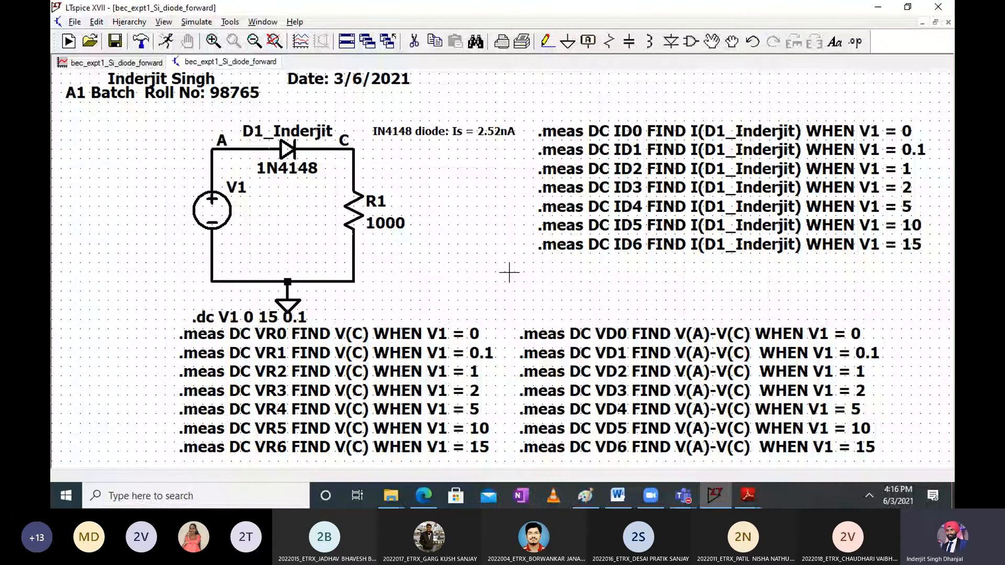
pyautogui.moveTo(509, 273)
pyautogui.mouseDown()
pyautogui.moveTo(531, 290)
pyautogui.moveTo(514, 279)
pyautogui.mouseUp()
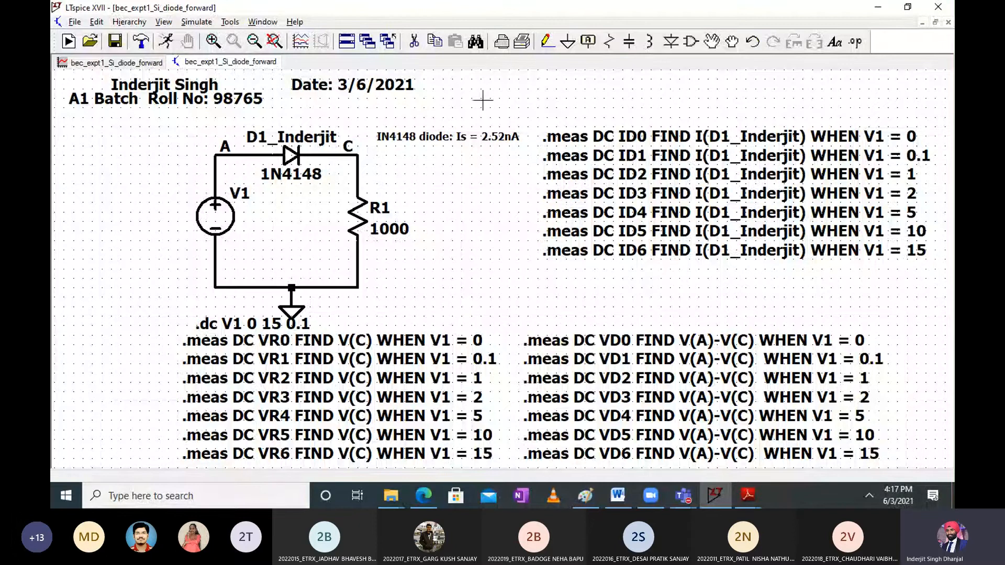
pyautogui.click(703, 45)
pyautogui.click(291, 155)
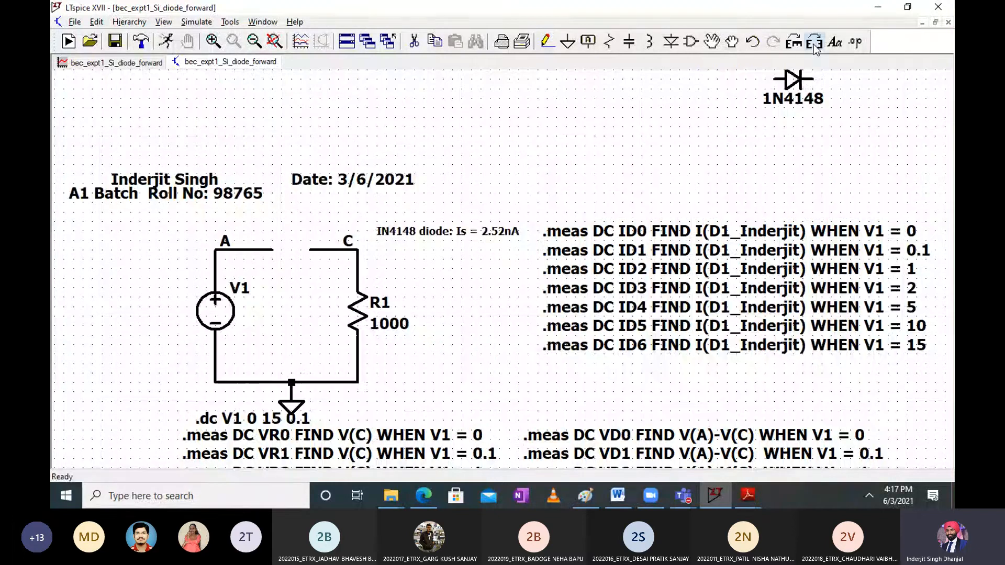
pyautogui.click(815, 42)
pyautogui.click(815, 45)
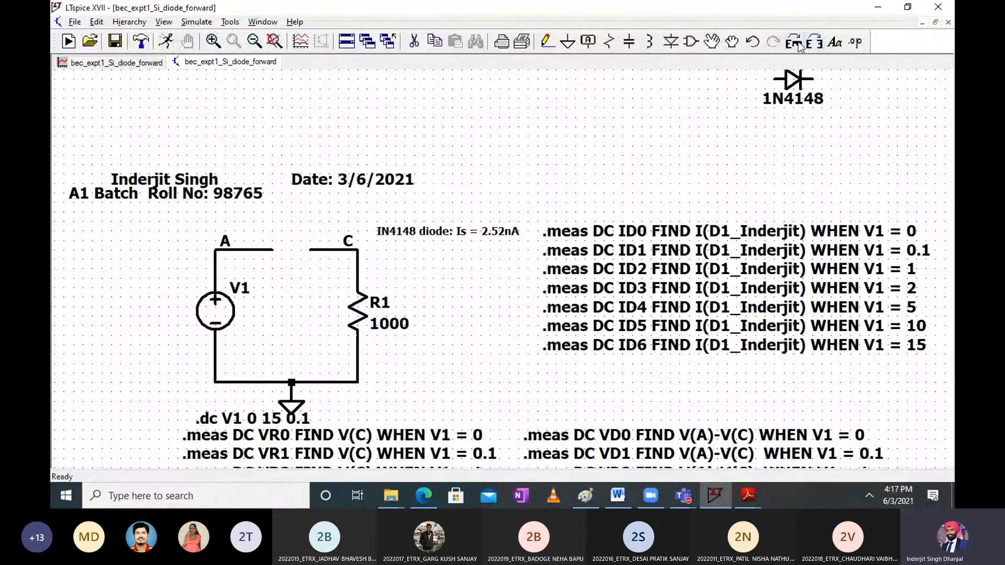
pyautogui.click(795, 45)
pyautogui.click(793, 46)
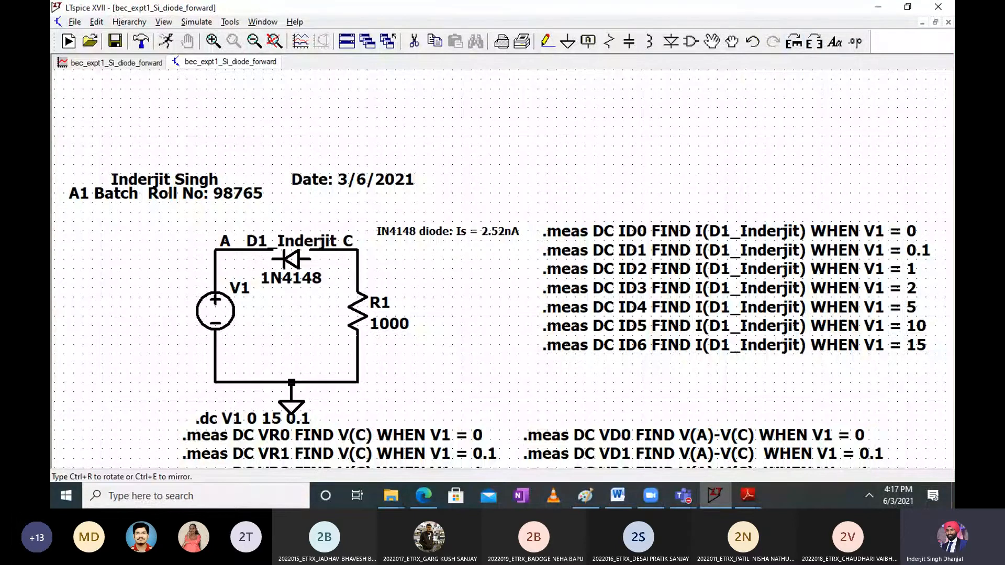
pyautogui.click(291, 257)
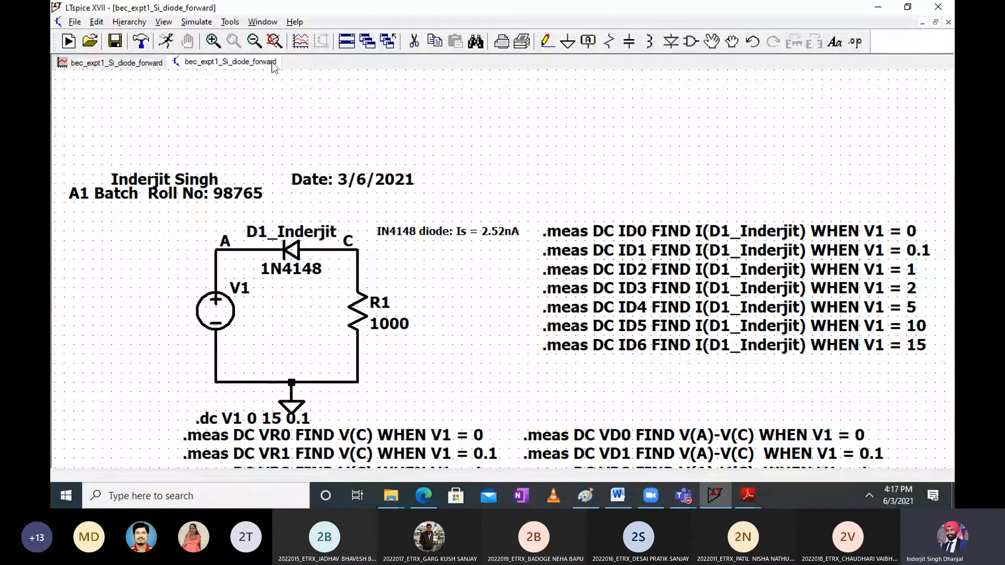
pyautogui.click(275, 41)
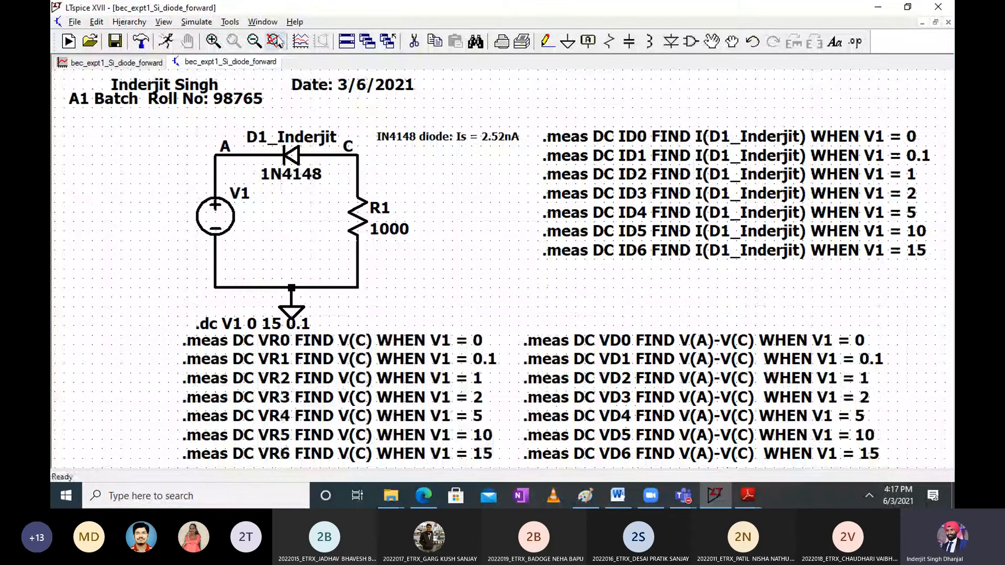
pyautogui.click(166, 41)
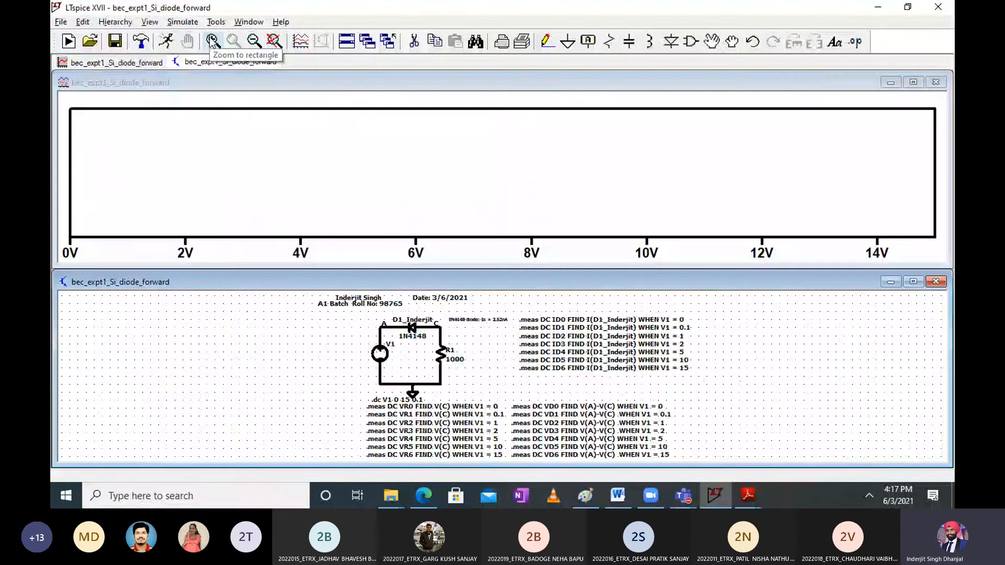
# Open the BEC lecture 1c PDF from the Session 1 folder of the BEC handouts in Adobe Reader
pyautogui.click(390, 500)
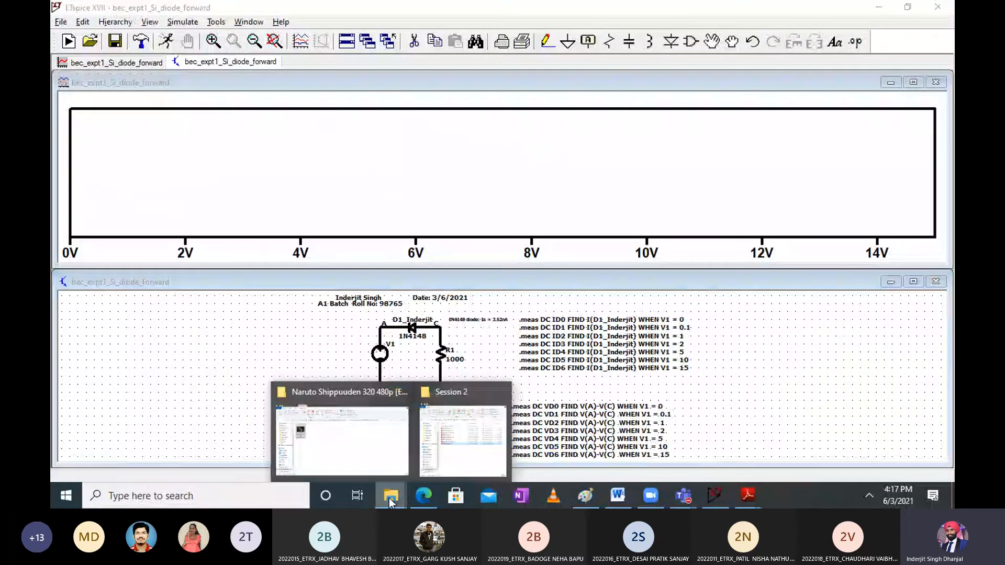
pyautogui.click(463, 435)
pyautogui.click(375, 111)
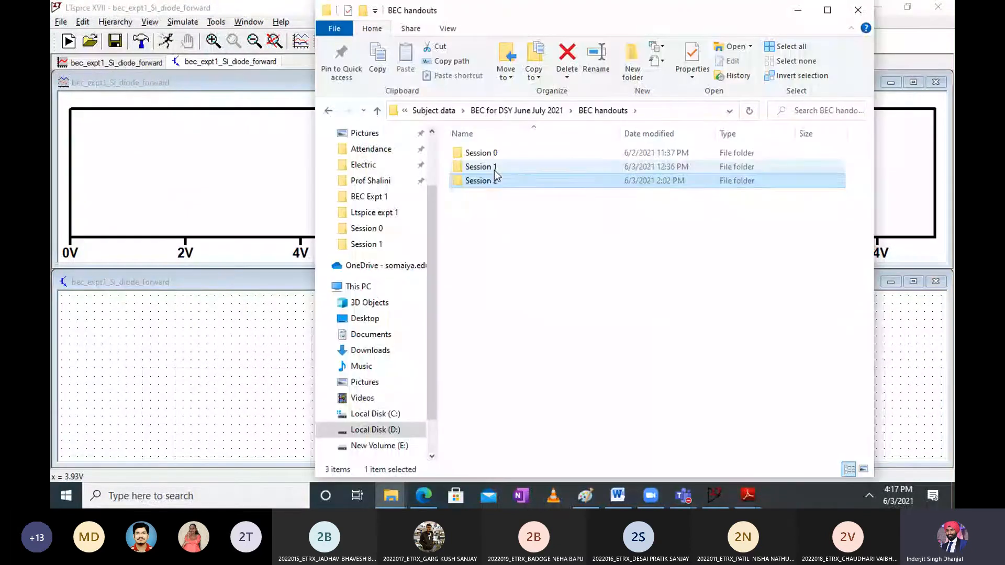
pyautogui.doubleClick(495, 168)
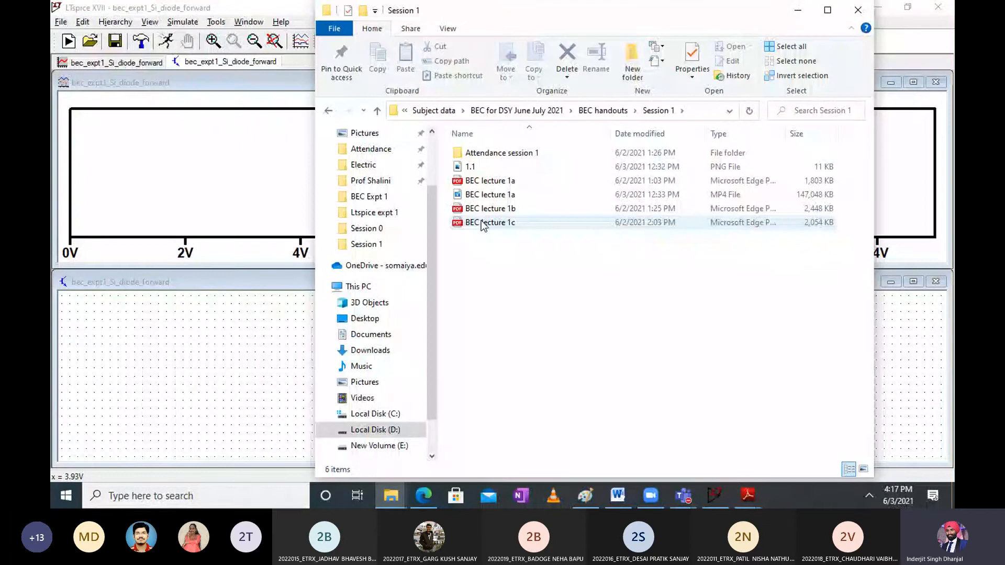
pyautogui.click(481, 224)
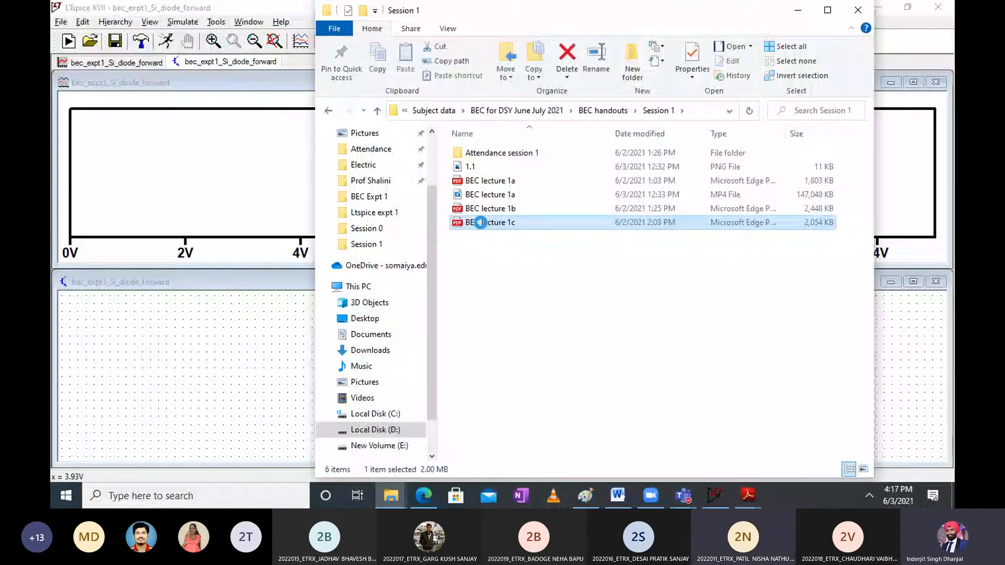
pyautogui.rightClick(481, 224)
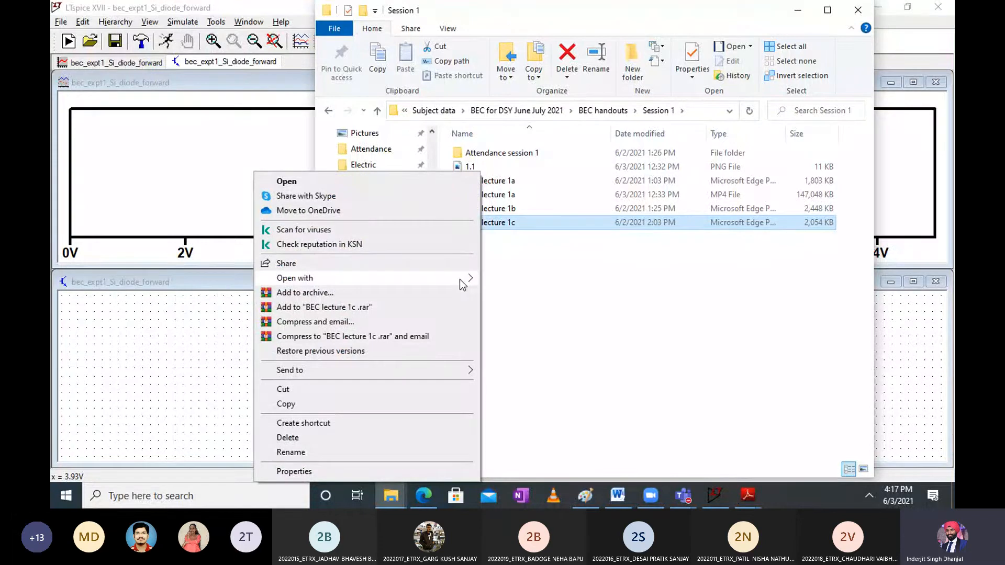
pyautogui.moveTo(463, 285)
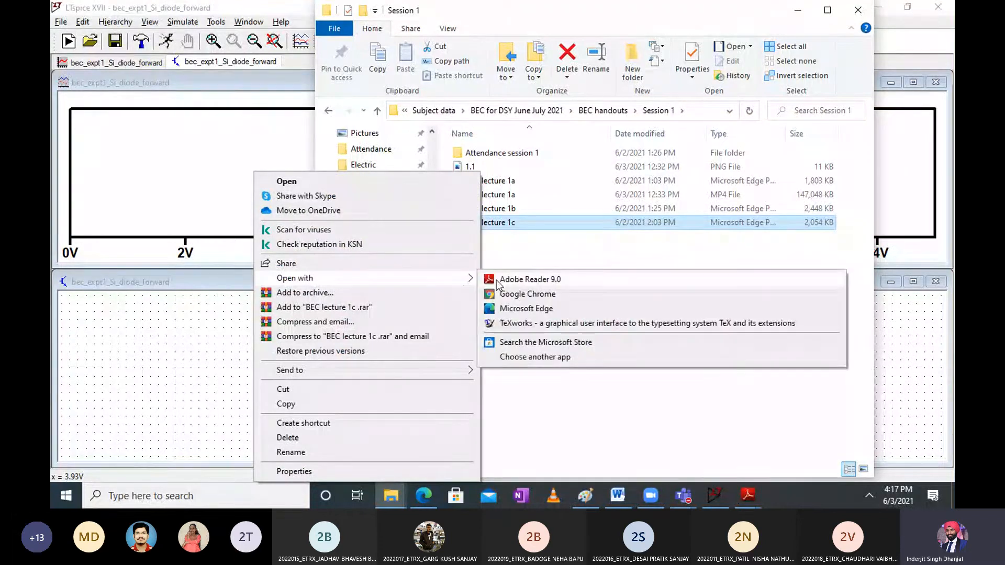
pyautogui.click(497, 281)
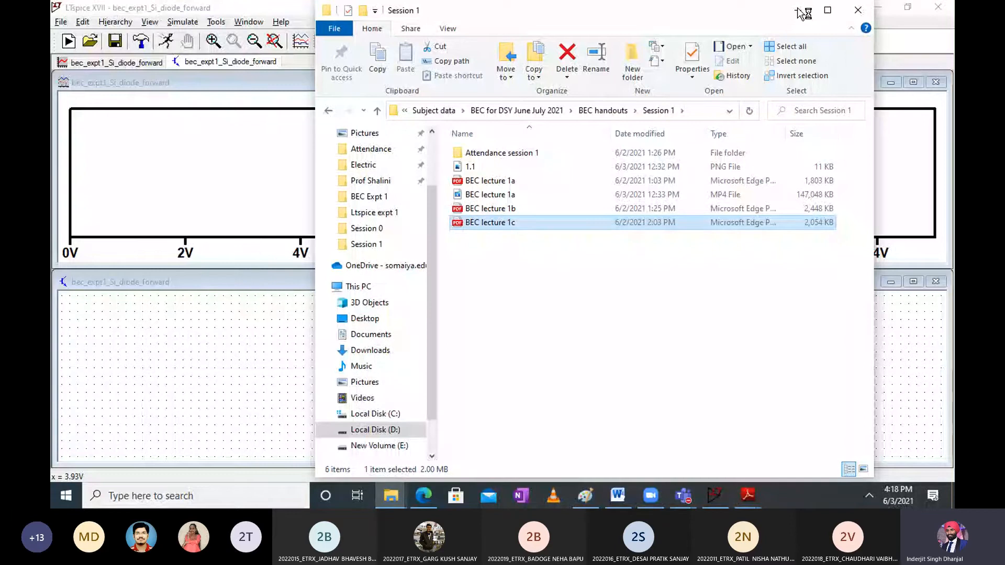
pyautogui.click(799, 11)
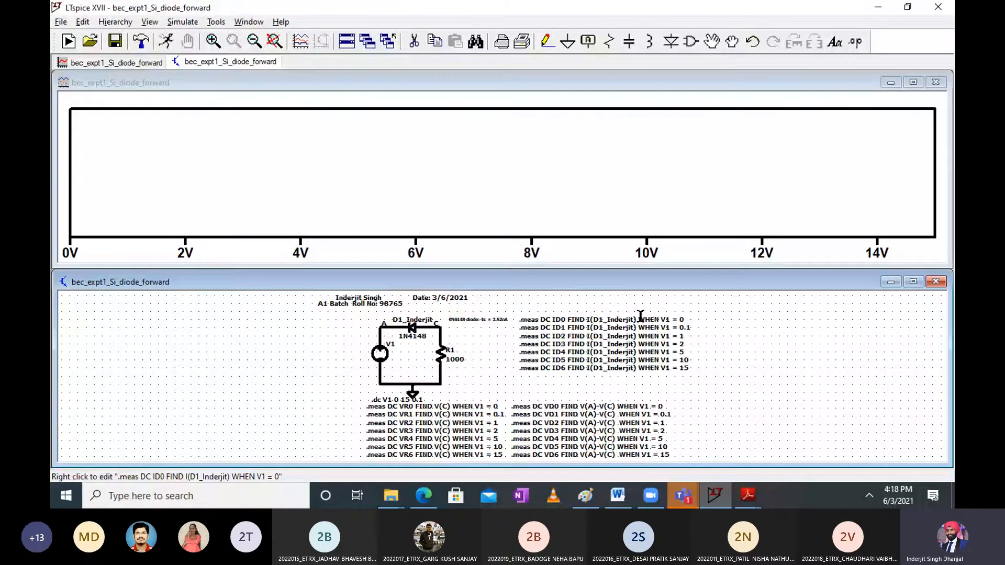
pyautogui.click(747, 495)
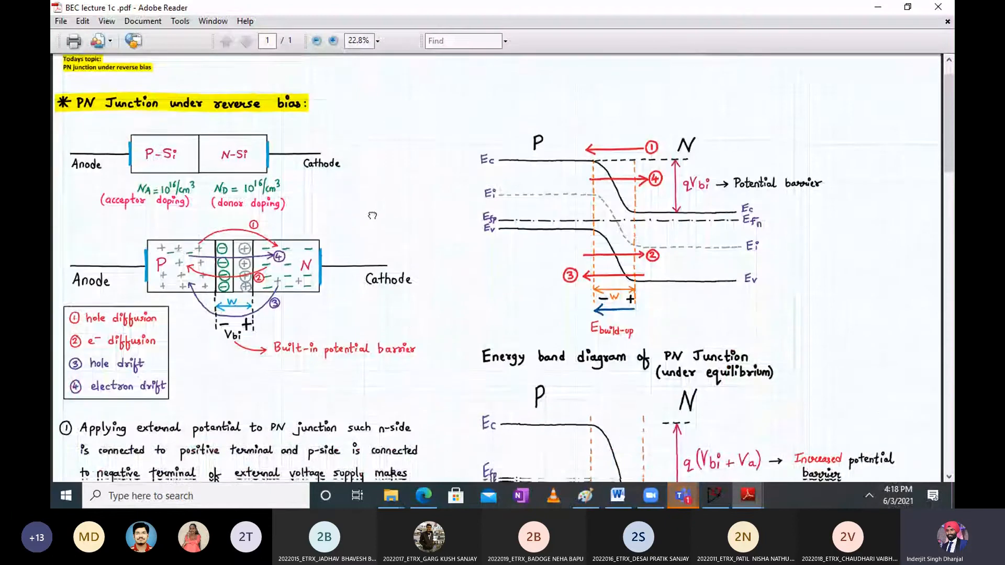
# Examine the reverse-bias diode characteristic and its small leakage current in the PN junction lecture notes
pyautogui.click(675, 437)
pyautogui.scroll(-15, 373, 205)
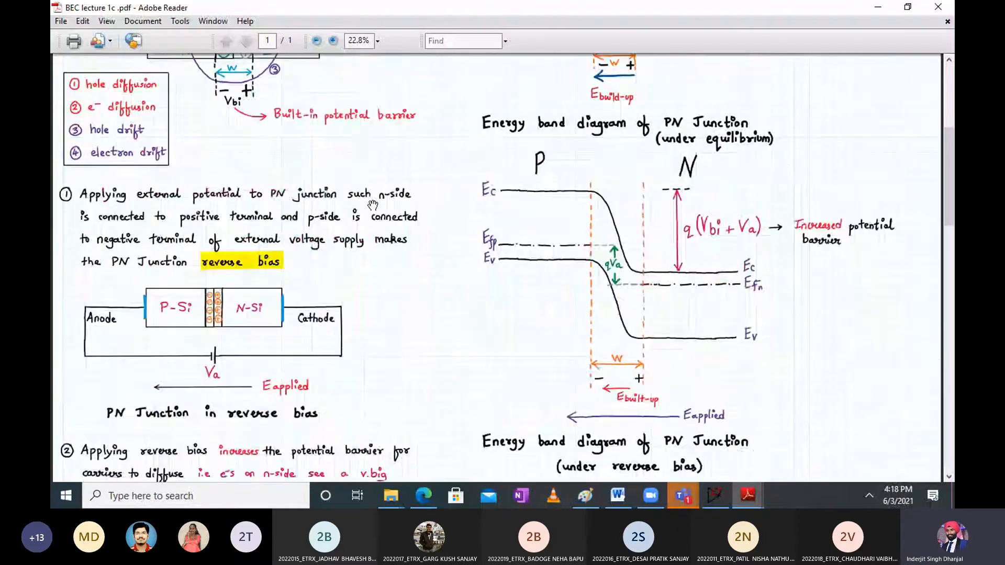
pyautogui.scroll(-13, 373, 205)
pyautogui.scroll(1, 288, 203)
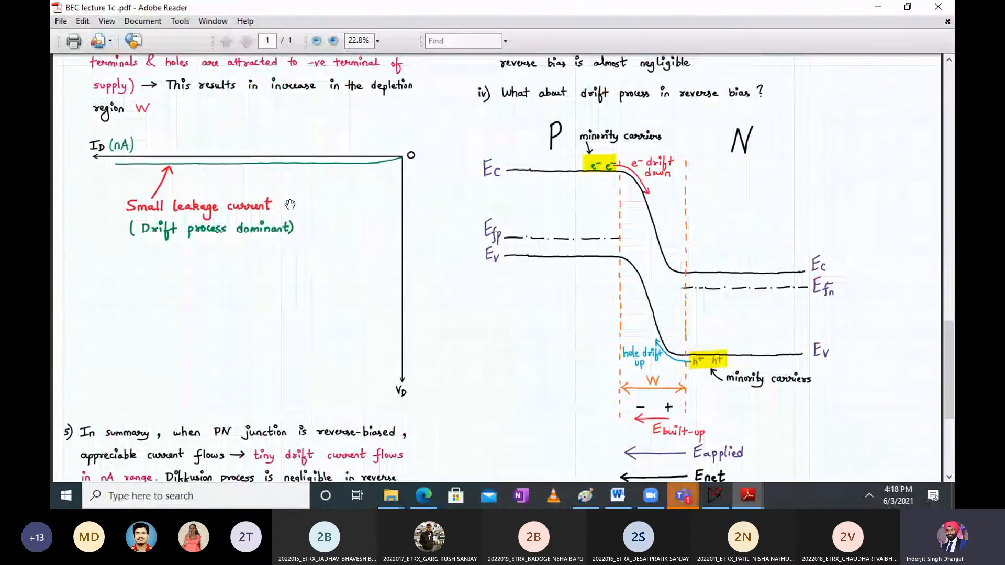
pyautogui.scroll(2, 289, 204)
pyautogui.scroll(1, 284, 262)
pyautogui.moveTo(283, 269); pyautogui.dragTo(509, 208)
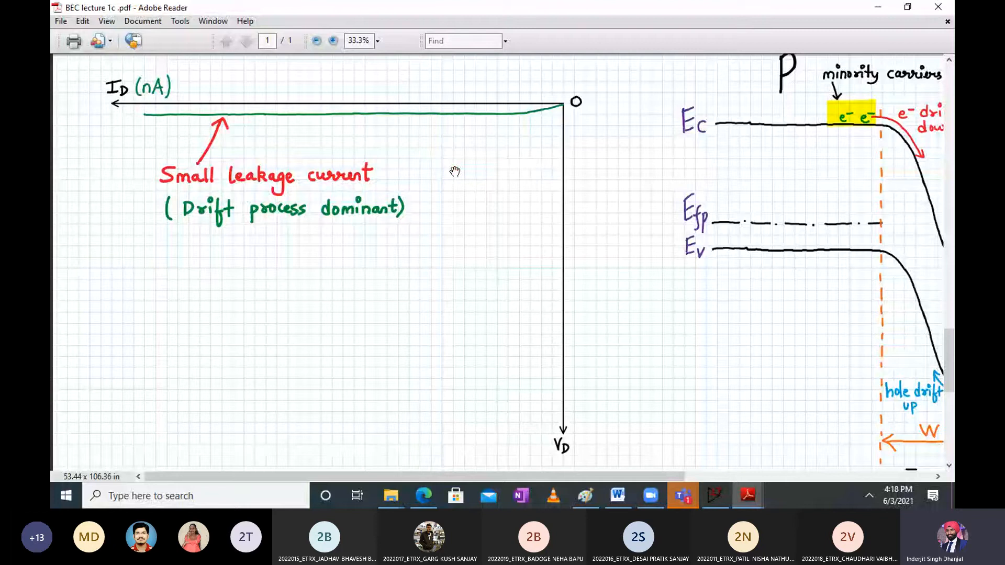
pyautogui.moveTo(455, 172); pyautogui.dragTo(424, 245)
pyautogui.moveTo(98, 167); pyautogui.dragTo(97, 119)
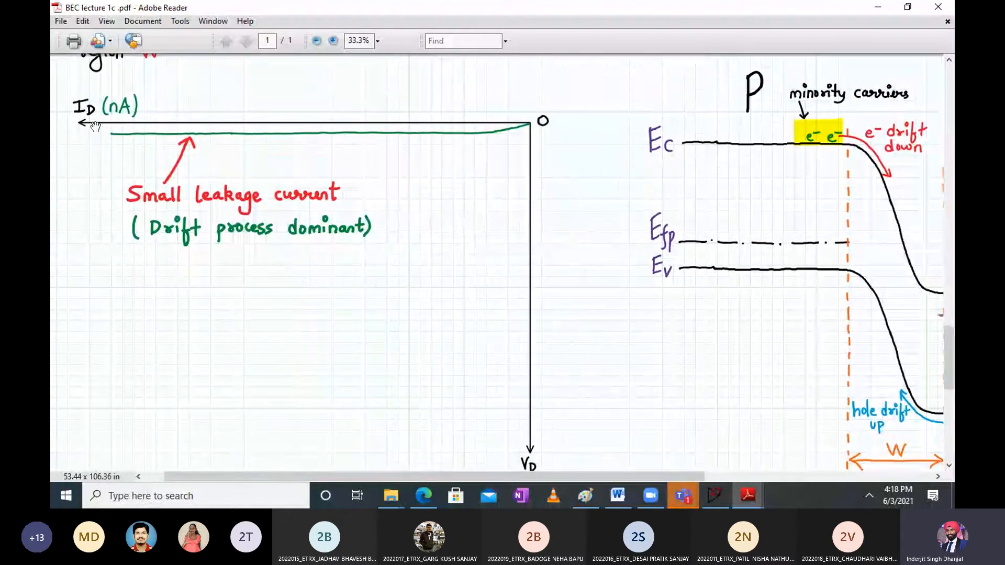
# Review the leakage-current curve alongside the minority-carrier drift band diagram in the lecture notes, and return to the LTspice simulation
pyautogui.moveTo(479, 335); pyautogui.dragTo(431, 267)
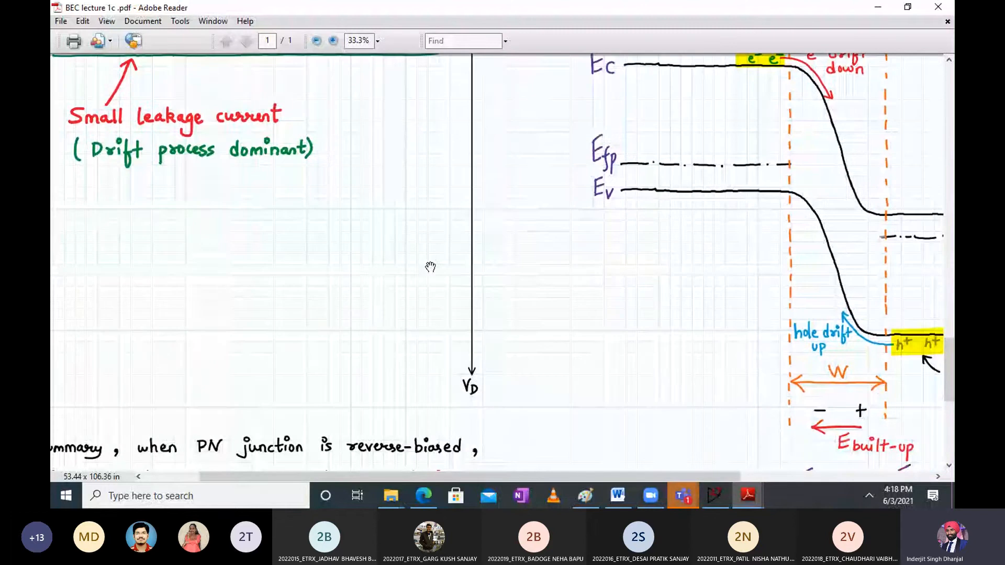
pyautogui.moveTo(395, 206); pyautogui.dragTo(361, 302)
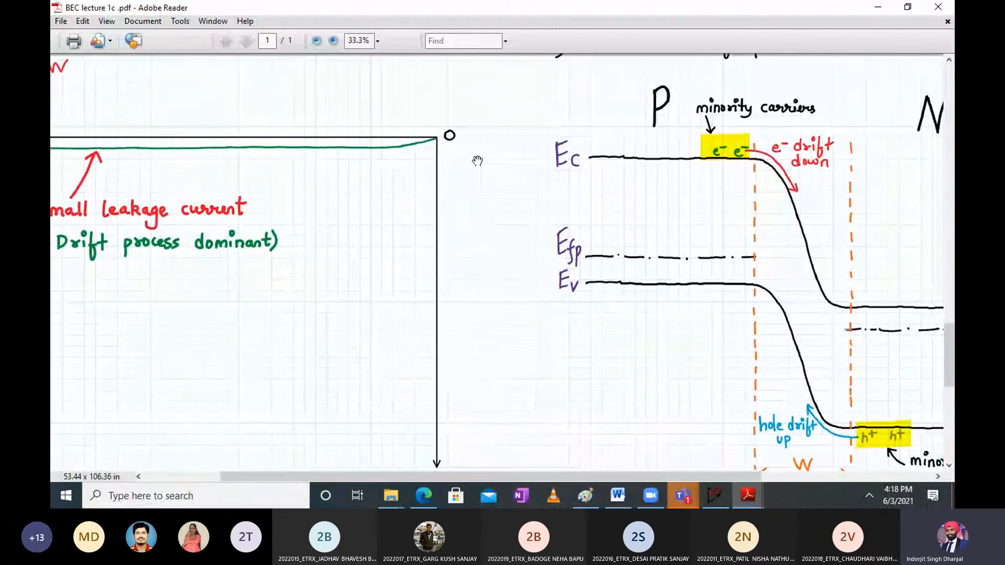
pyautogui.moveTo(509, 315)
pyautogui.mouseDown()
pyautogui.moveTo(513, 300)
pyautogui.moveTo(520, 323)
pyautogui.moveTo(619, 344)
pyautogui.moveTo(541, 338)
pyautogui.moveTo(516, 321)
pyautogui.mouseUp()
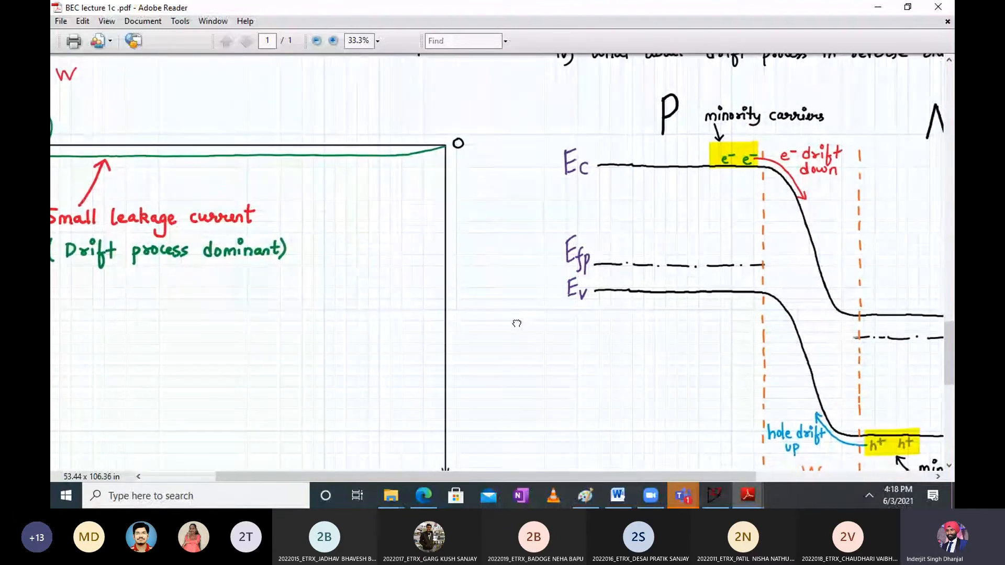
pyautogui.click(881, 8)
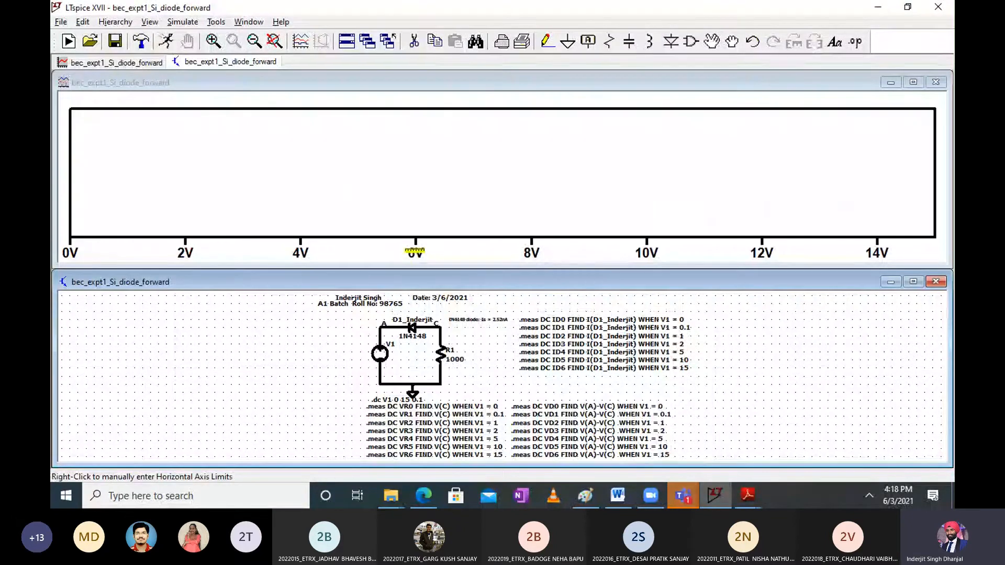
# Set the waveform plot's horizontal axis quantity to V(C)-V(A)
pyautogui.rightClick(416, 252)
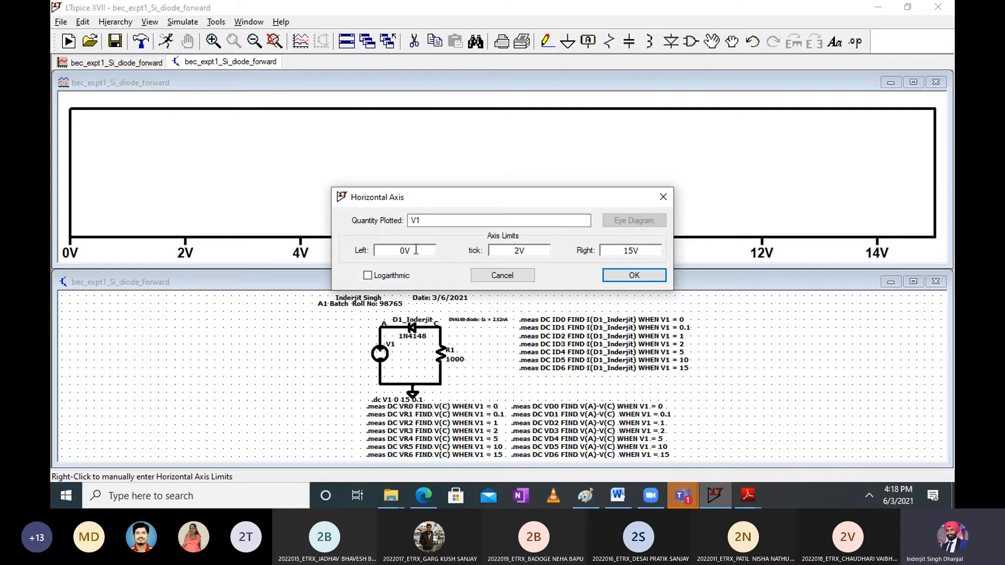
pyautogui.moveTo(469, 199); pyautogui.dragTo(725, 197)
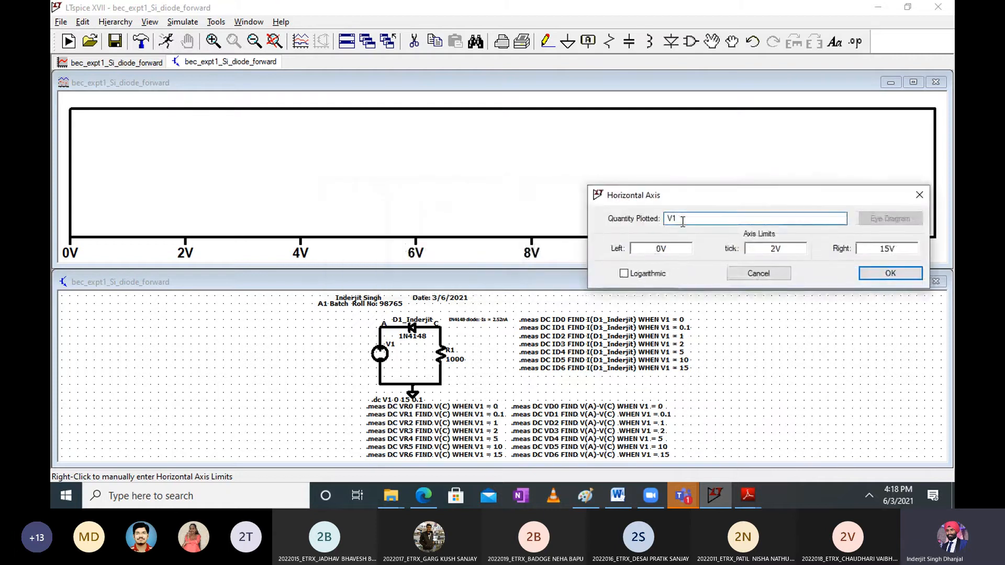
pyautogui.press('BackSpace')
pyautogui.write('(')
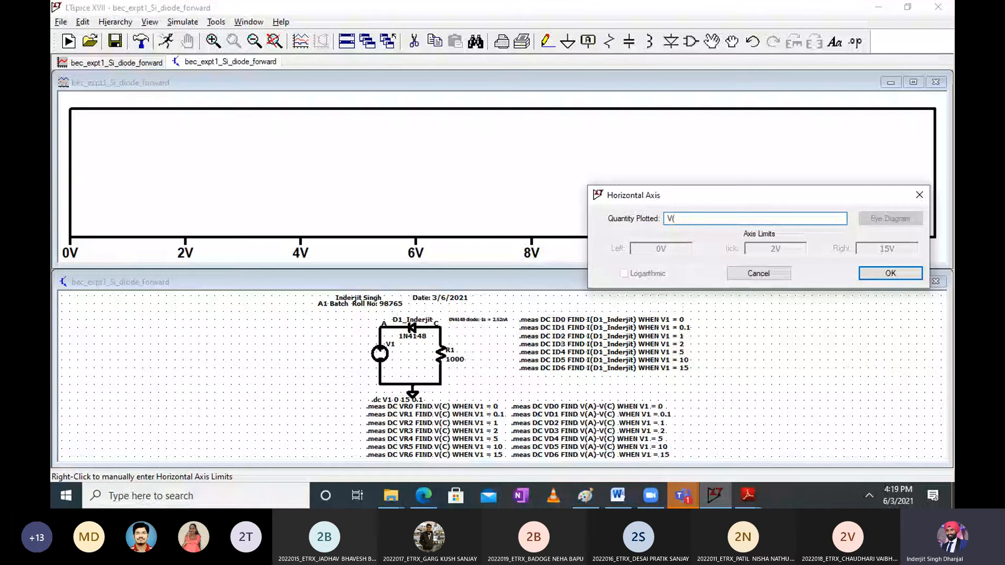
pyautogui.write('C)-')
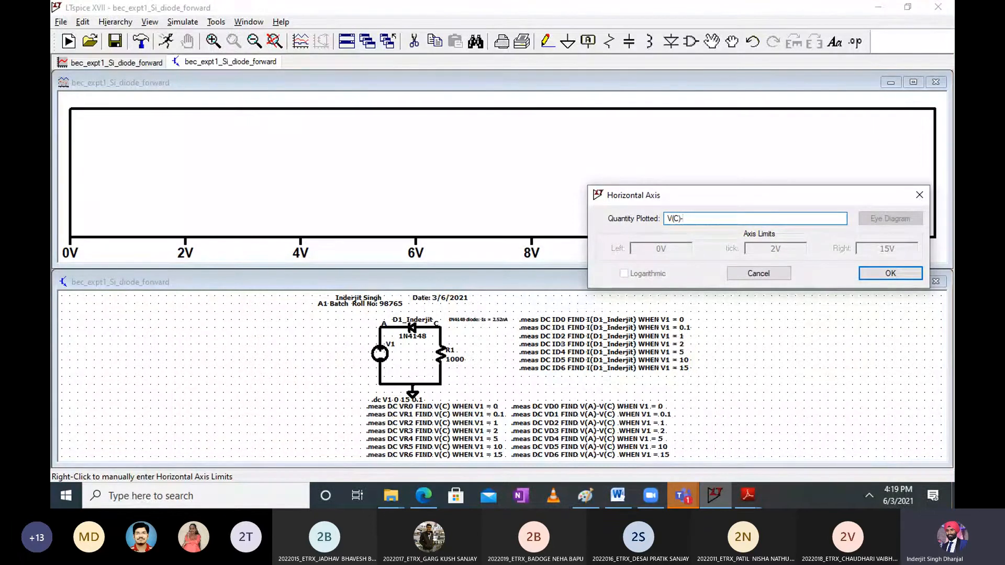
pyautogui.write('V(')
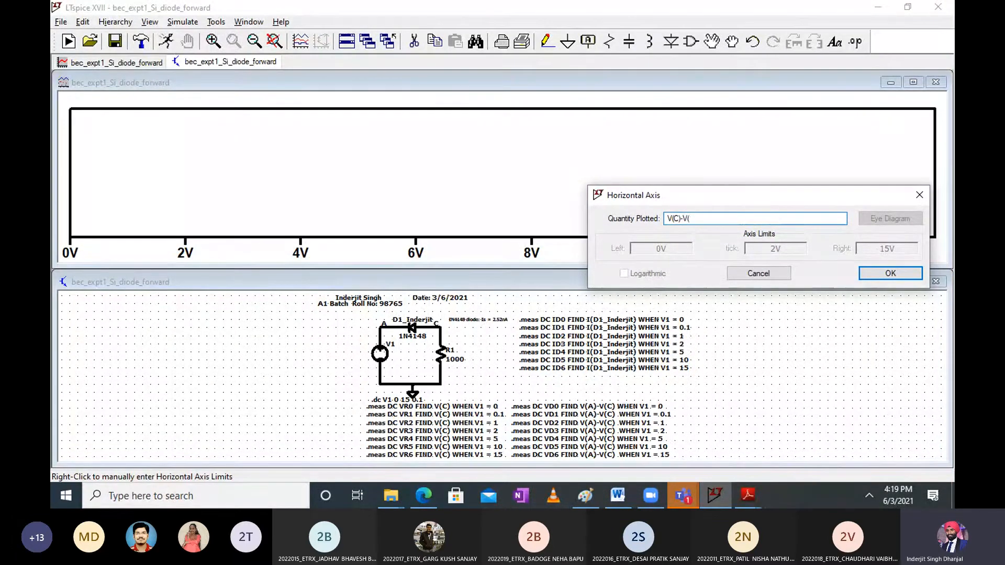
pyautogui.write('A)')
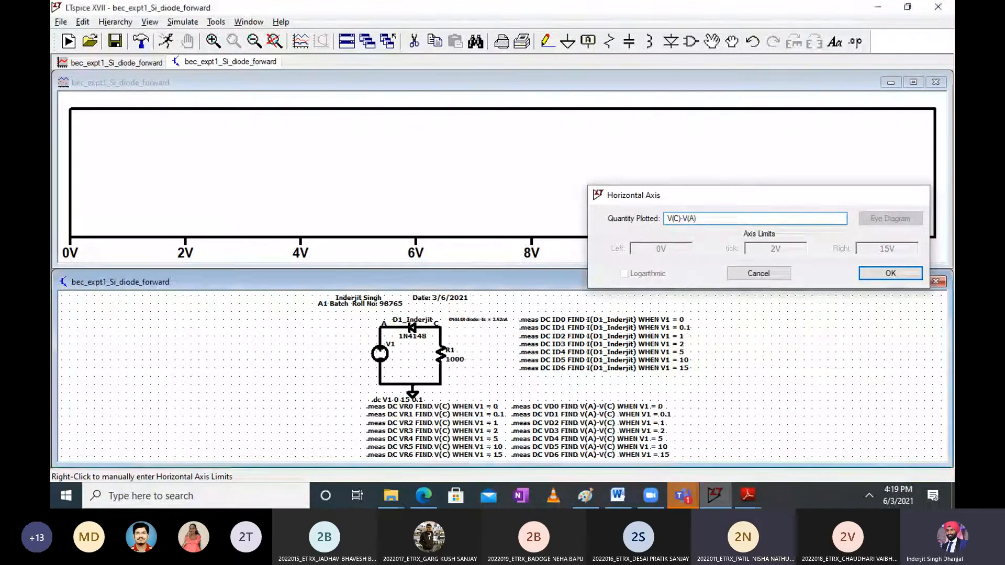
pyautogui.press('Return')
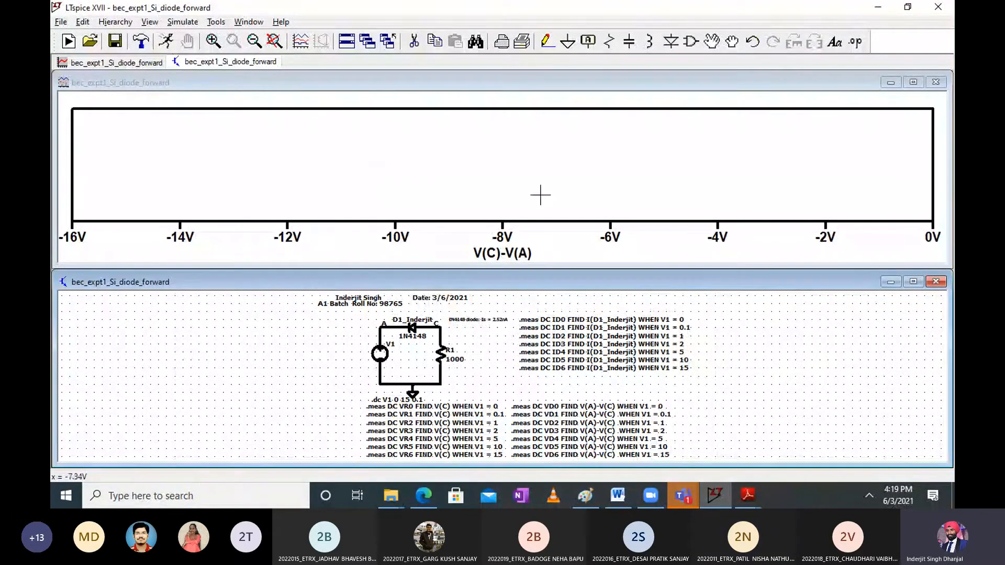
# Add the current trace of diode D1 to the plot and maximize the waveform window
pyautogui.rightClick(413, 169)
pyautogui.click(454, 233)
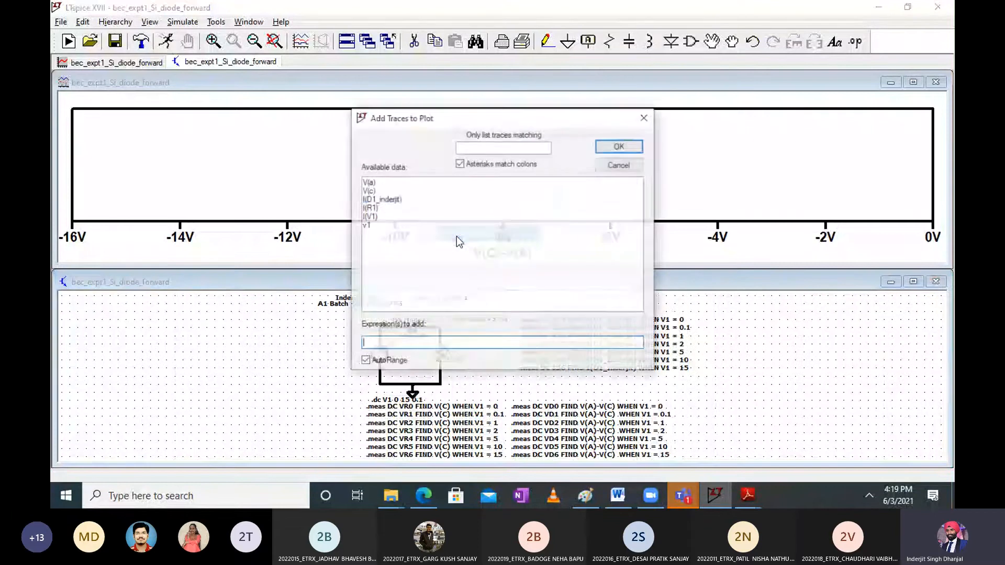
pyautogui.click(382, 199)
pyautogui.click(613, 142)
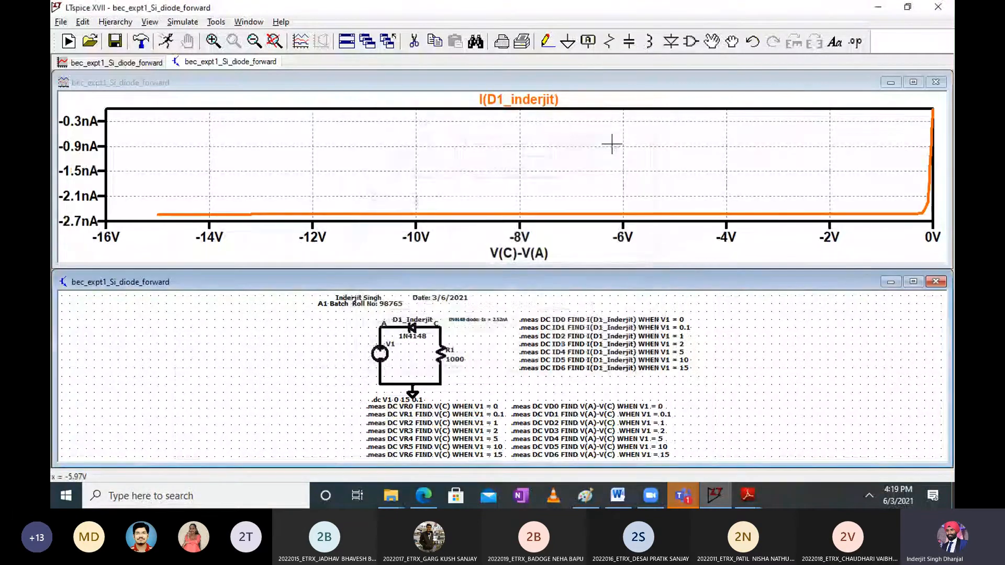
pyautogui.click(914, 82)
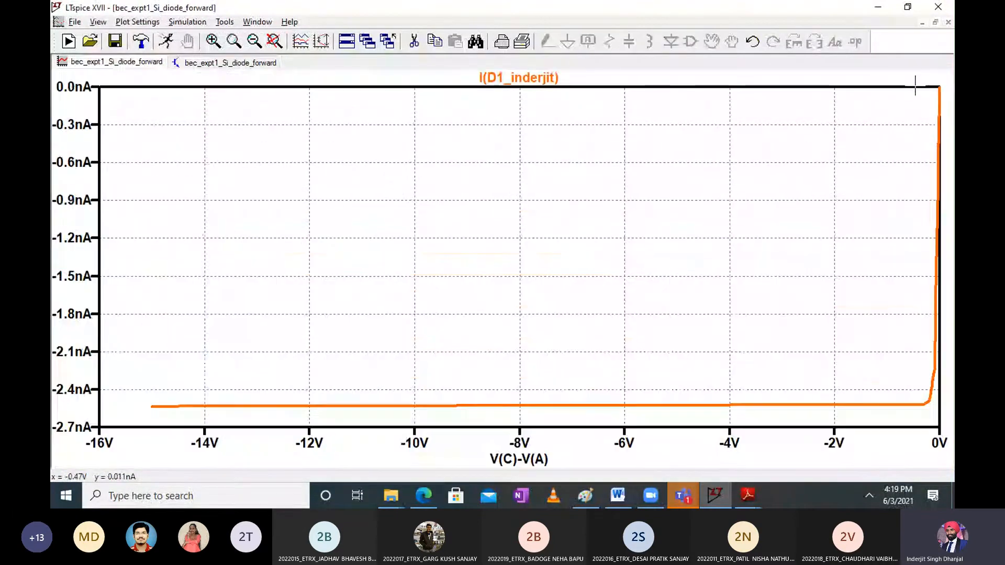
# Enlarge the schematic comment "IN4148 diode: Is = 2.52nA" to font size 2.0 and move it above the ID measurement directives
pyautogui.click(209, 64)
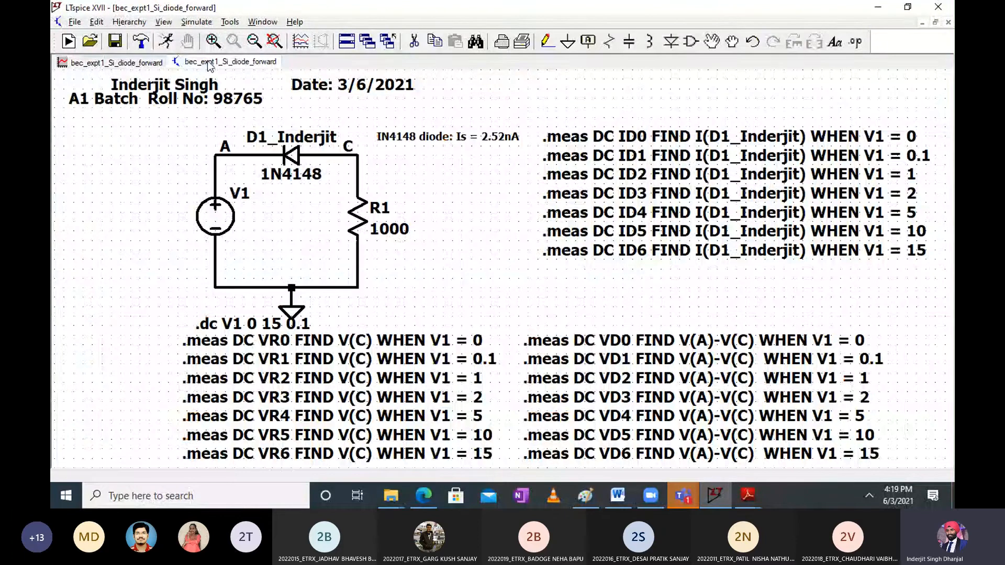
pyautogui.rightClick(447, 136)
pyautogui.click(366, 226)
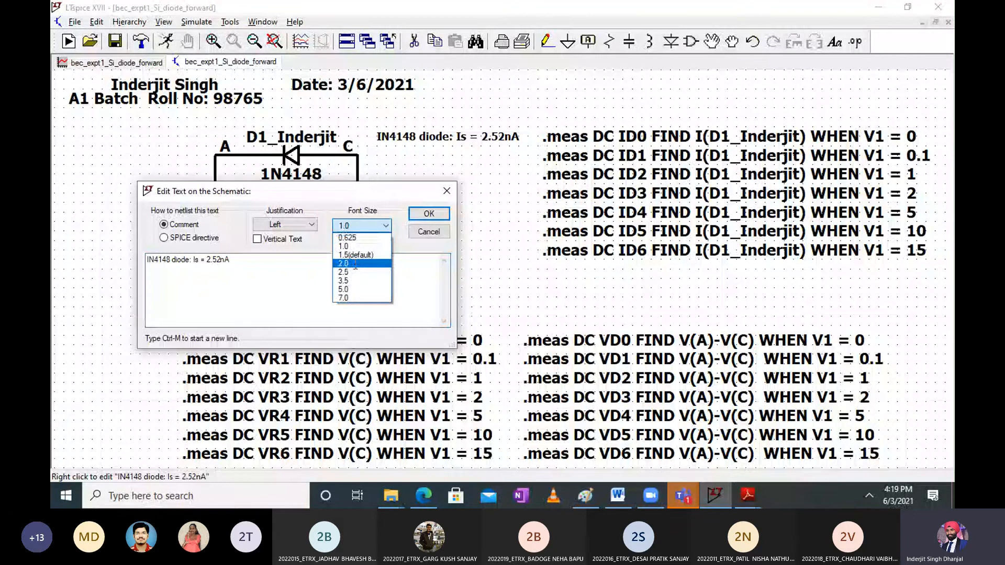
pyautogui.click(355, 264)
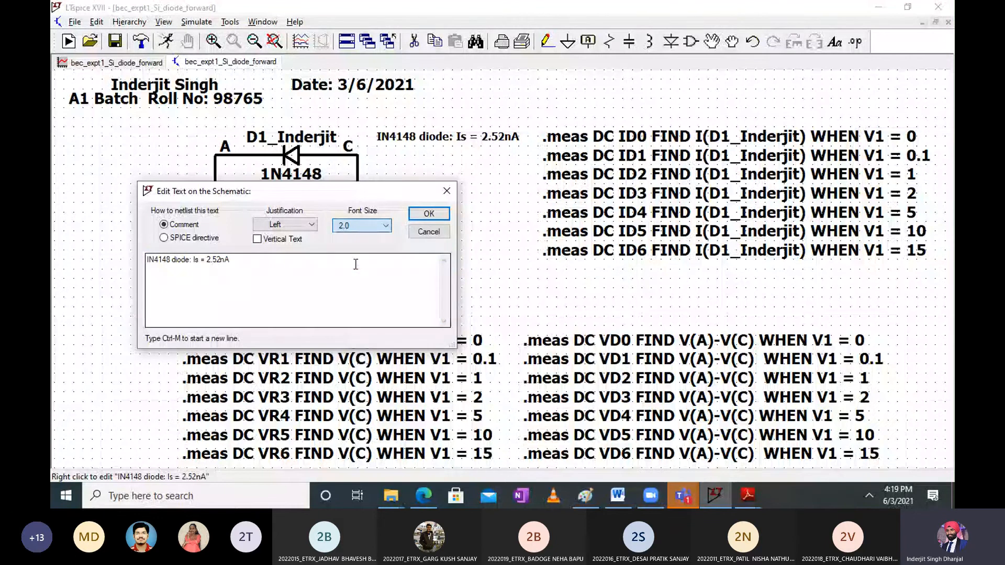
pyautogui.click(427, 214)
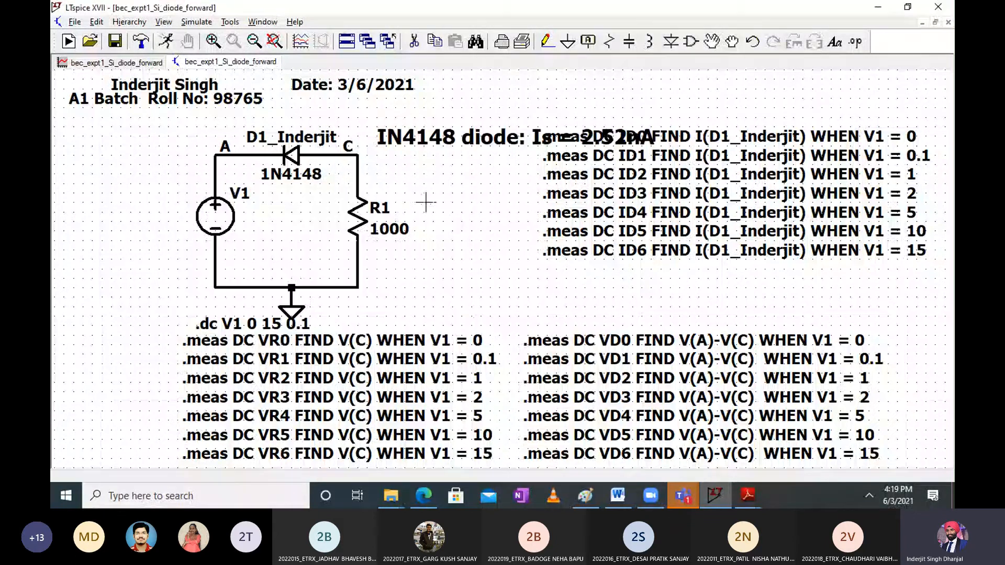
pyautogui.click(712, 42)
pyautogui.click(687, 139)
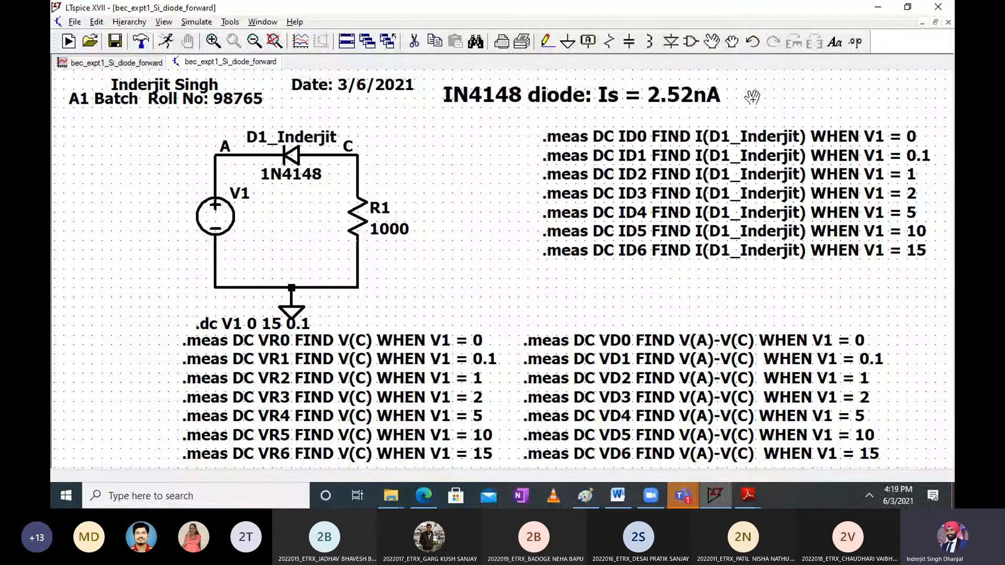
pyautogui.click(753, 97)
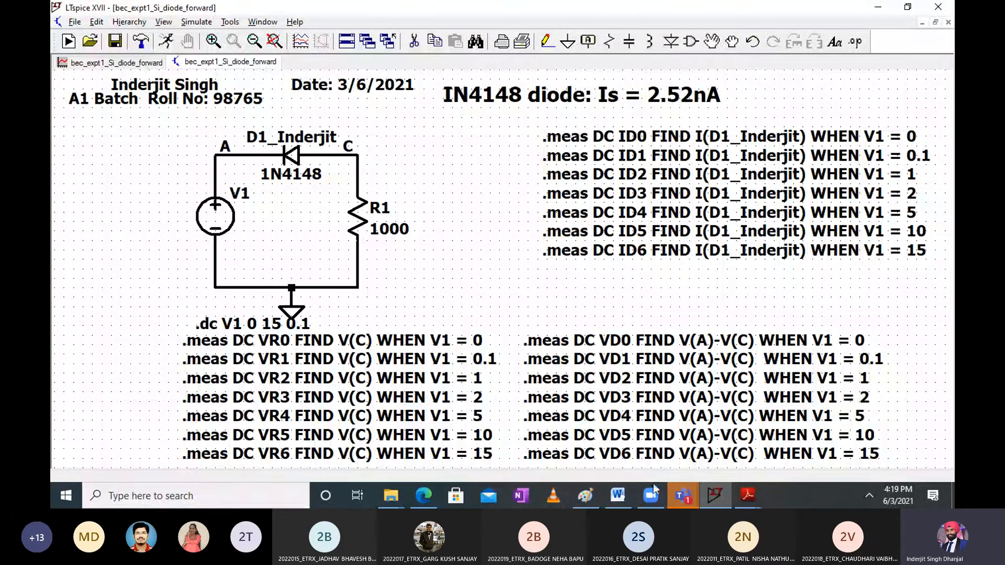
# Compare the simulated reverse-bias diode current plot with the leakage-current sketch in the BEC lecture 1c PDF in Adobe Reader
pyautogui.click(158, 63)
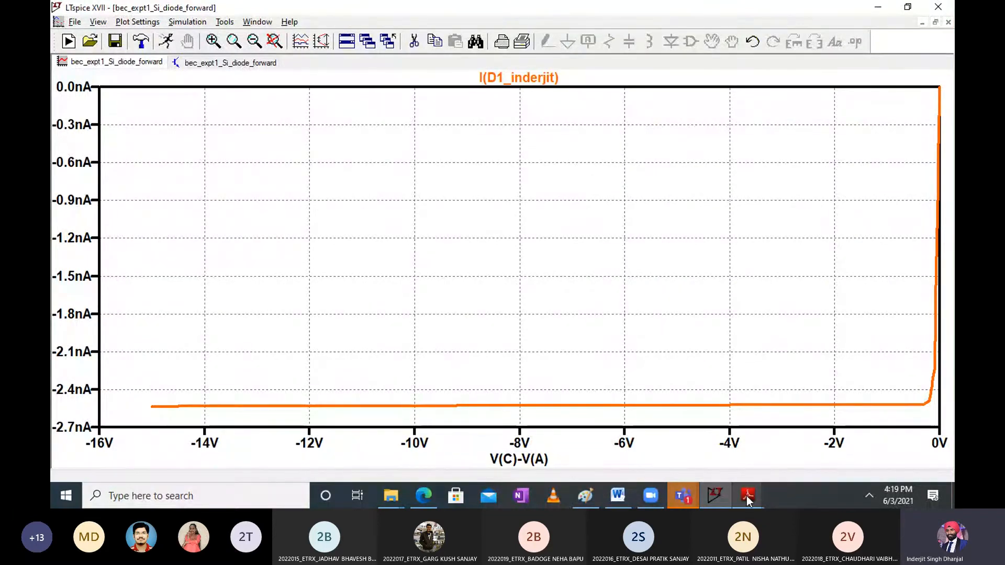
pyautogui.moveTo(747, 495)
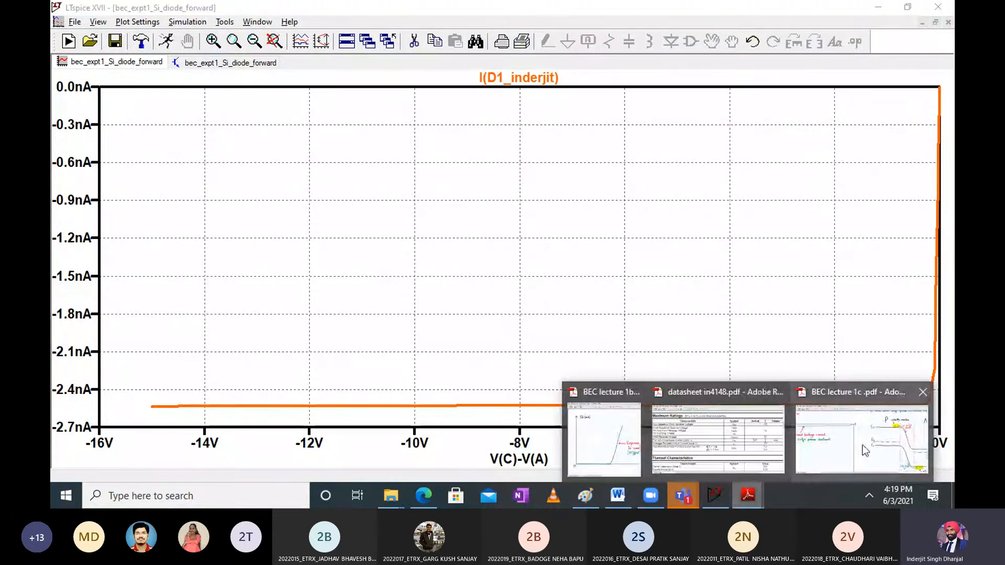
pyautogui.click(807, 405)
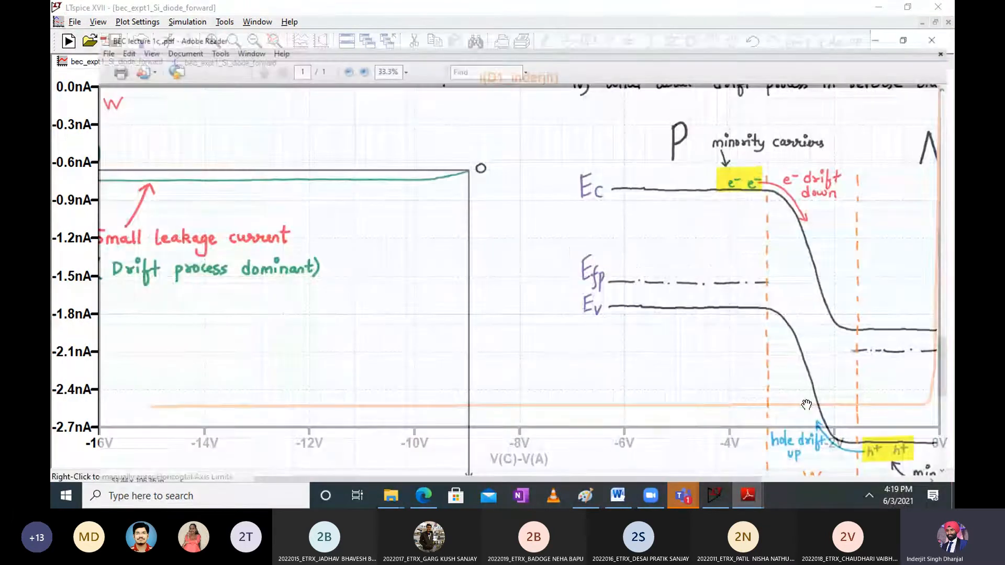
pyautogui.moveTo(269, 209)
pyautogui.mouseDown()
pyautogui.moveTo(371, 203)
pyautogui.moveTo(277, 191)
pyautogui.mouseUp()
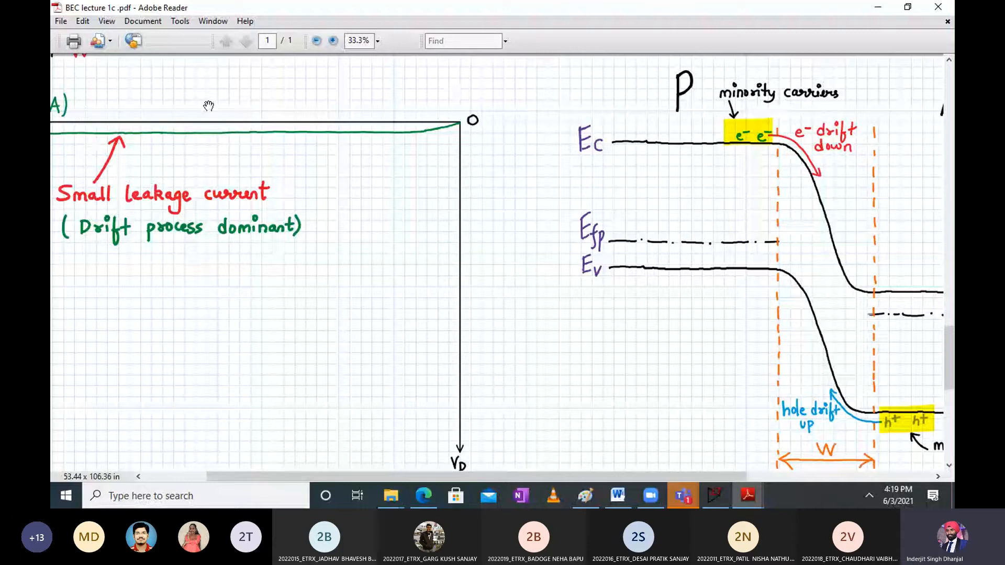
pyautogui.click(876, 9)
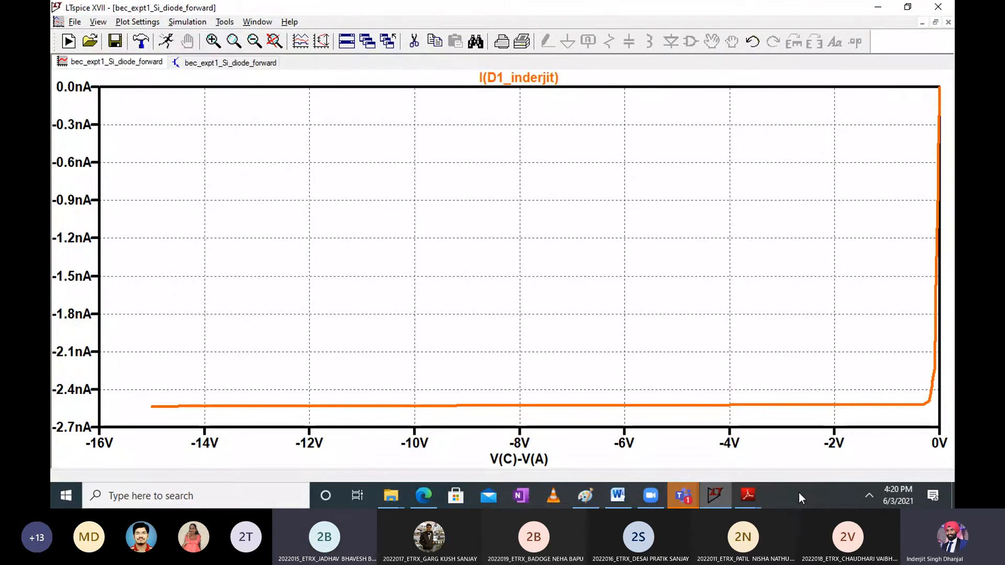
# Paste a screenshot of the reverse-bias diode current plot below the existing screenshots in the BEC LAB 1 Word report
pyautogui.click(617, 496)
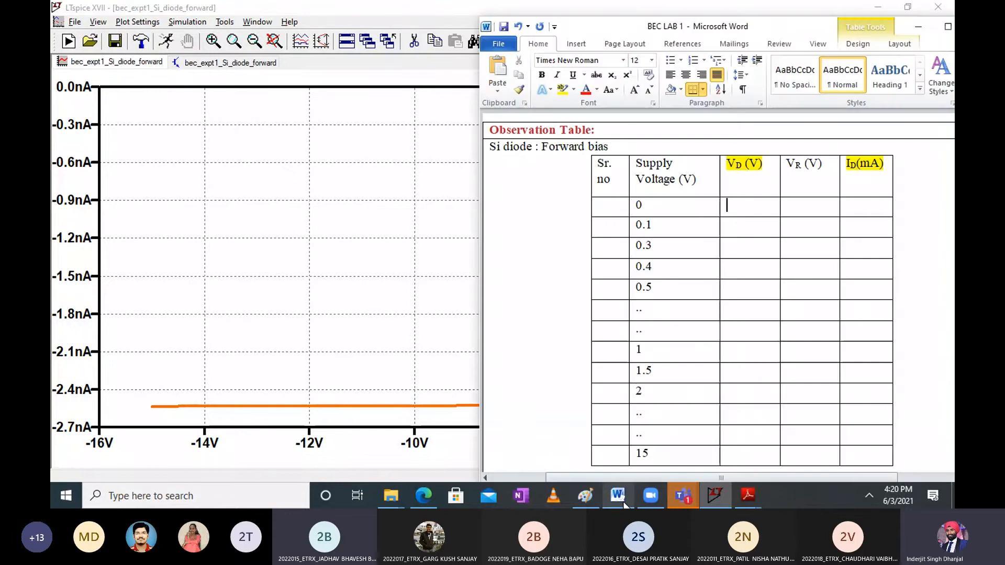
pyautogui.scroll(-20, 708, 266)
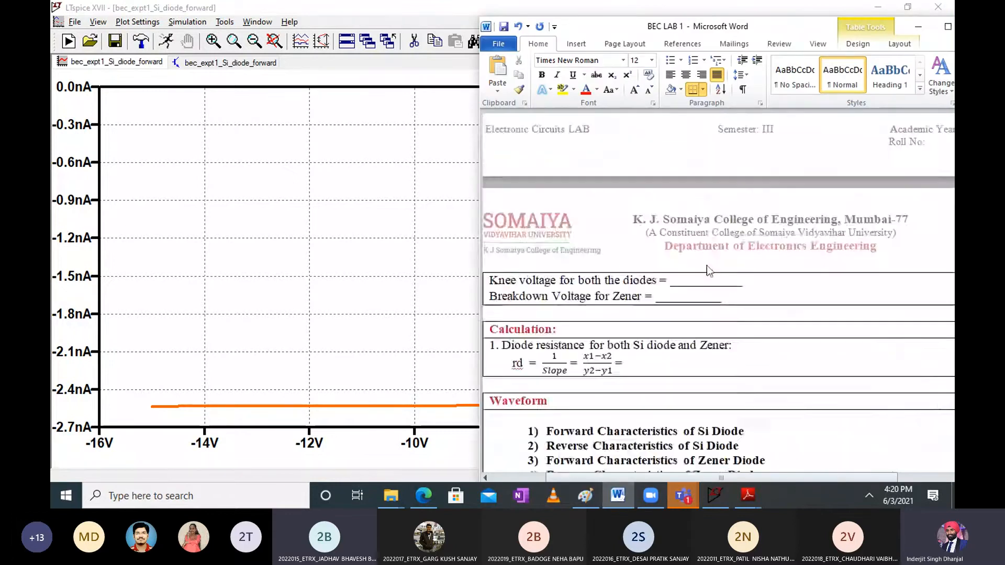
pyautogui.scroll(-20, 707, 266)
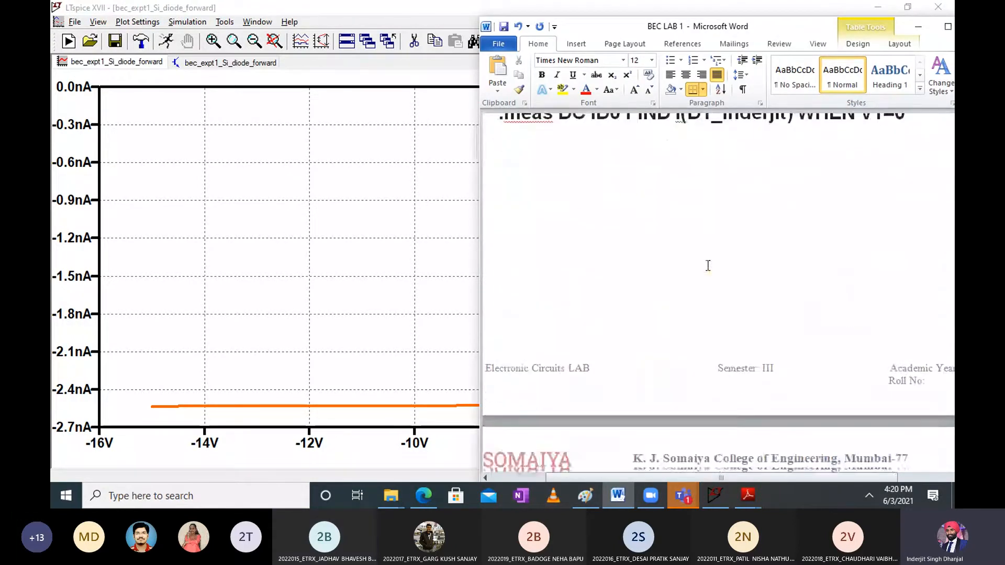
pyautogui.scroll(-15, 707, 265)
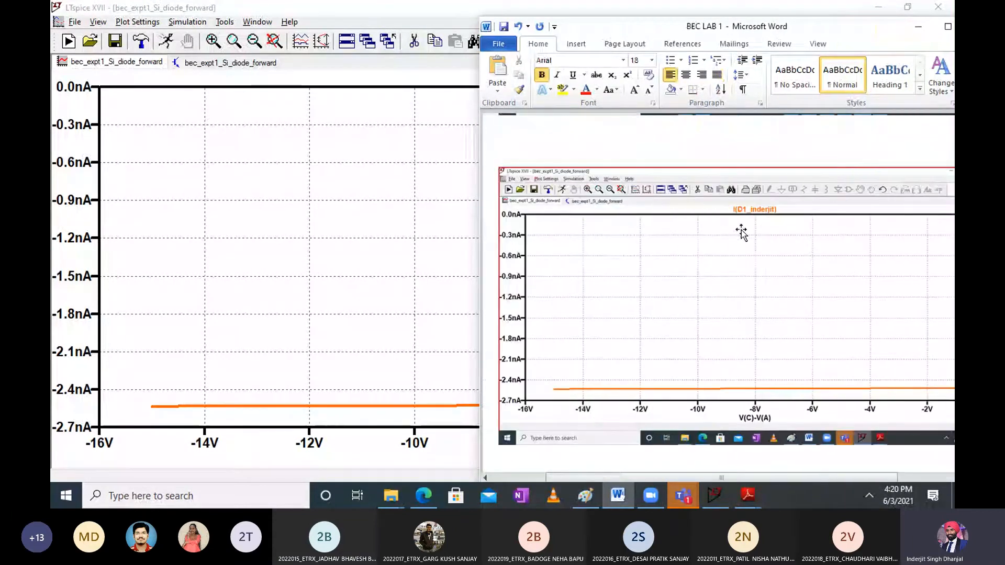
pyautogui.click(919, 32)
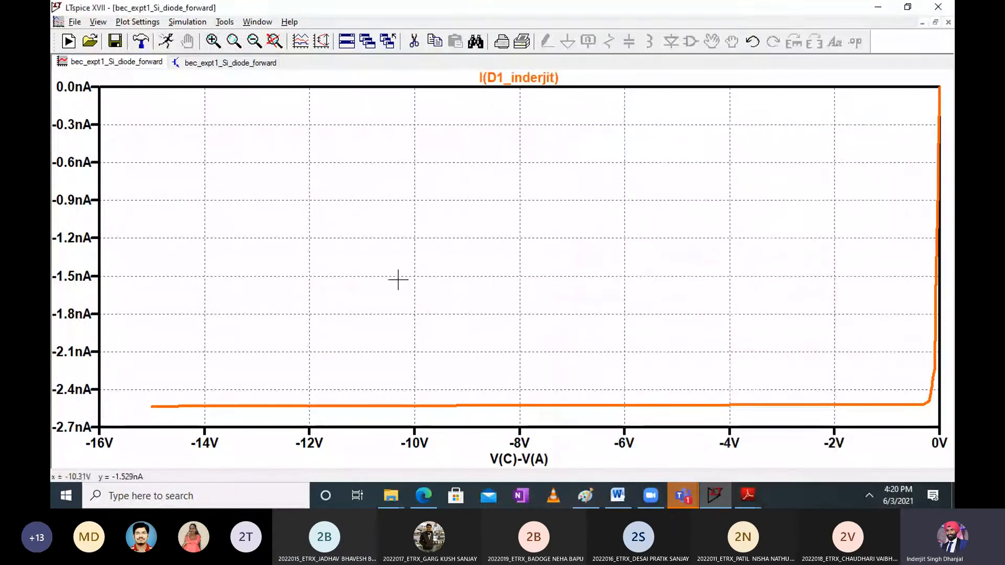
# Open the SPICE error log of the reverse-bias schematic to view its measurement results
pyautogui.click(247, 63)
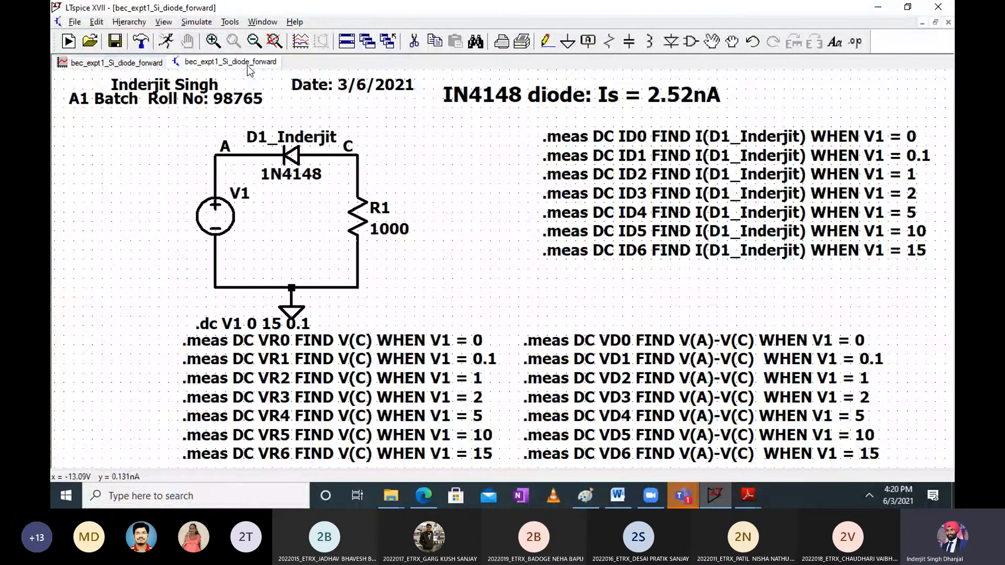
pyautogui.click(164, 22)
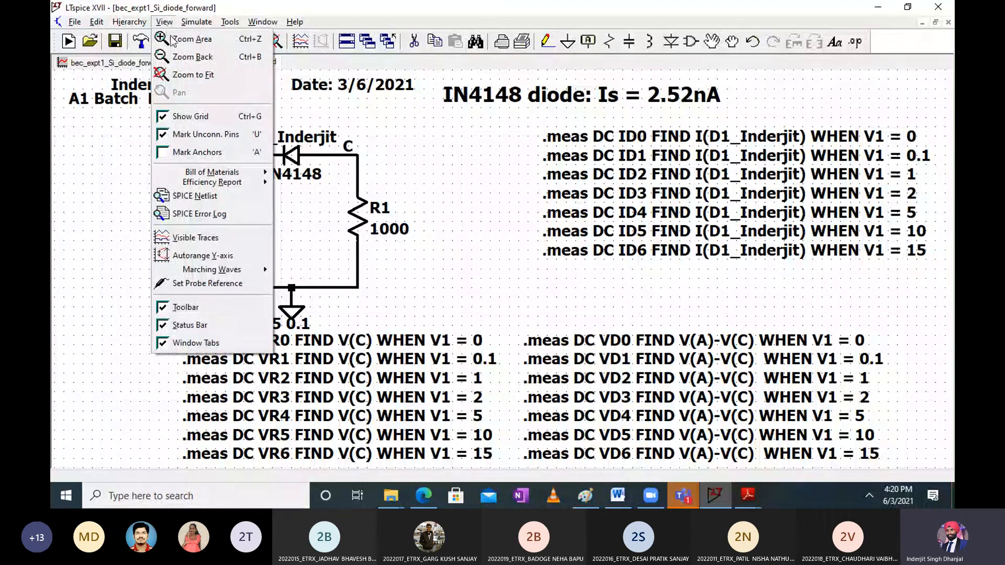
pyautogui.click(214, 216)
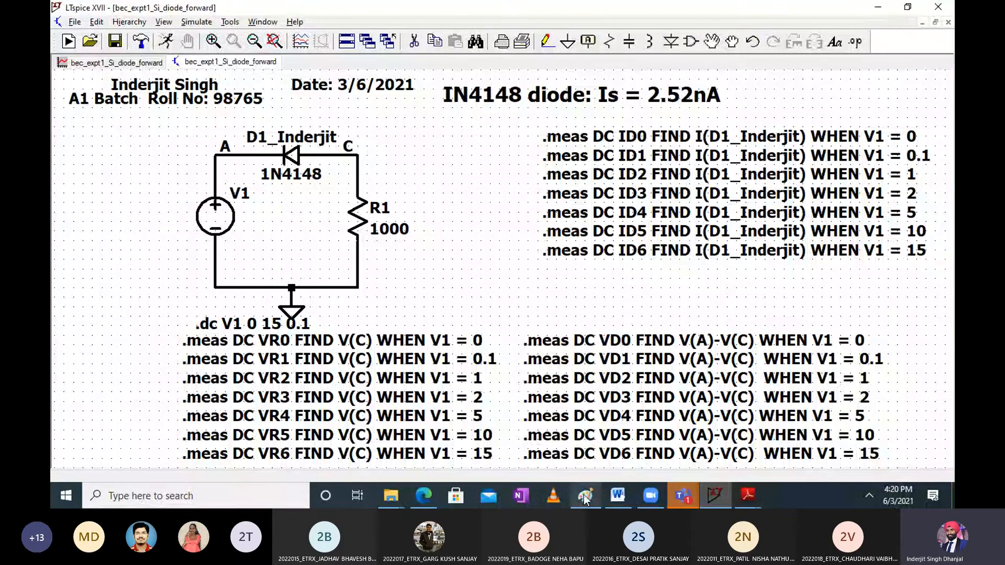
# Review the pasted screenshots, waveform list and Si diode reverse-biased table in the BEC LAB 1 Word report
pyautogui.click(617, 496)
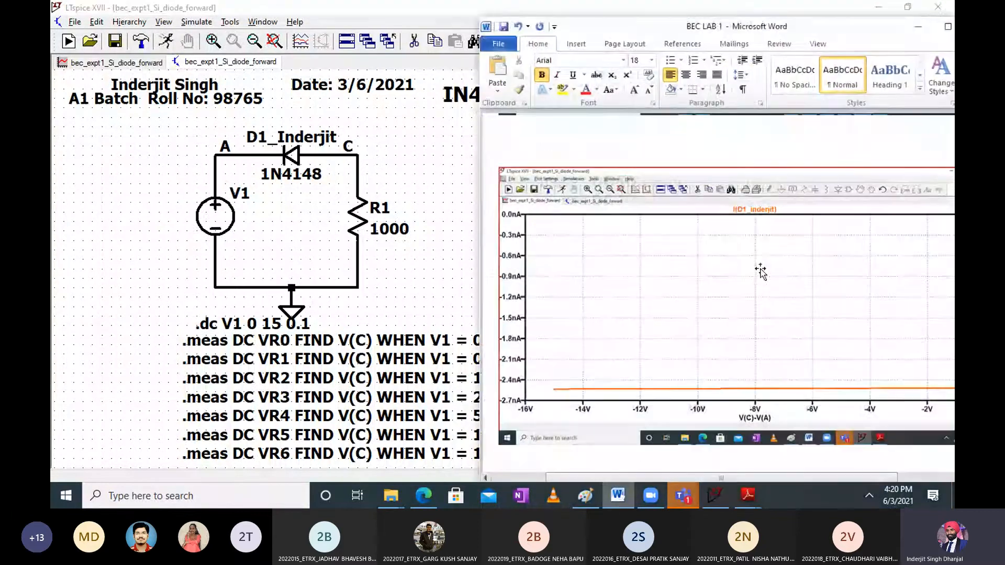
pyautogui.scroll(5, 767, 263)
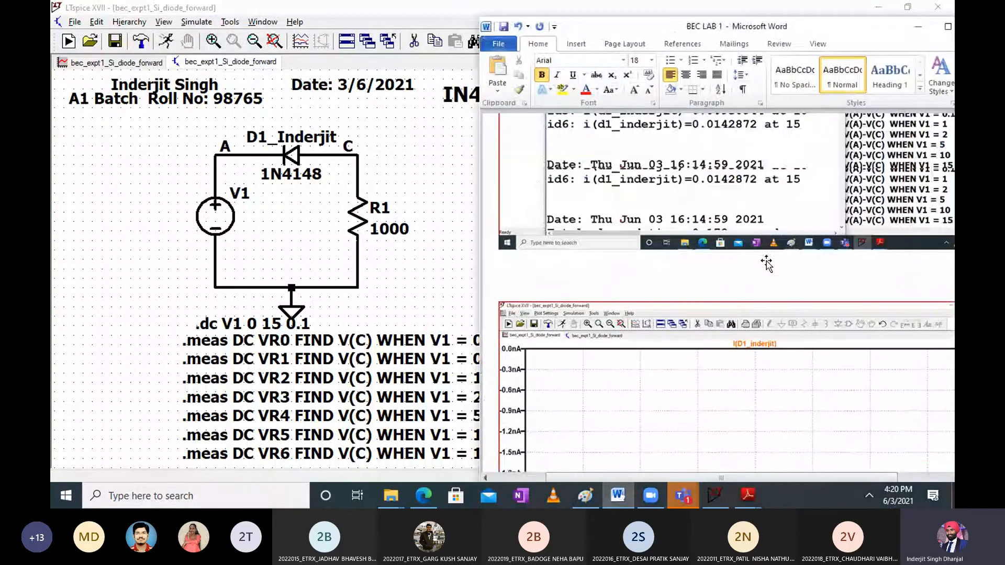
pyautogui.scroll(10, 767, 263)
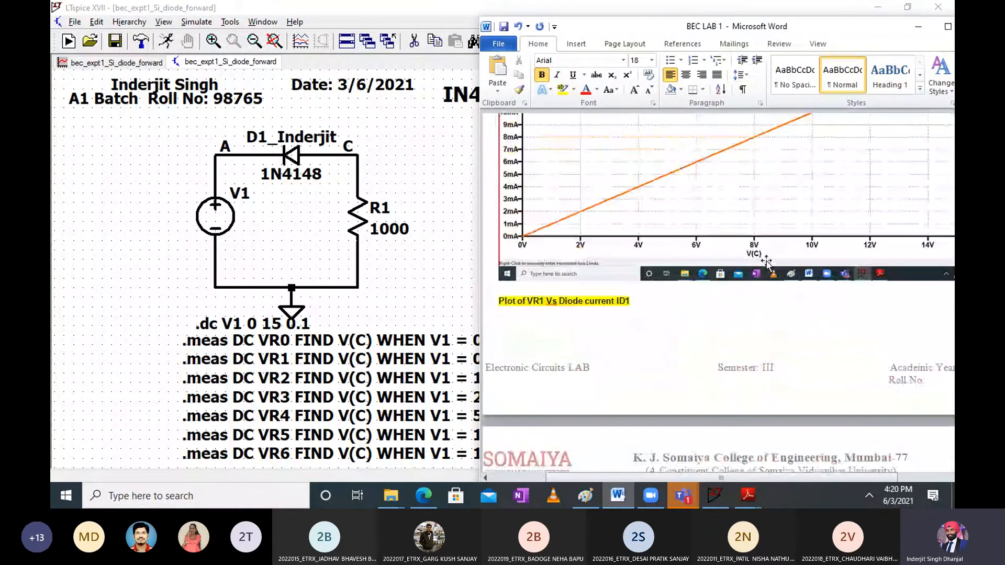
pyautogui.scroll(-5, 767, 263)
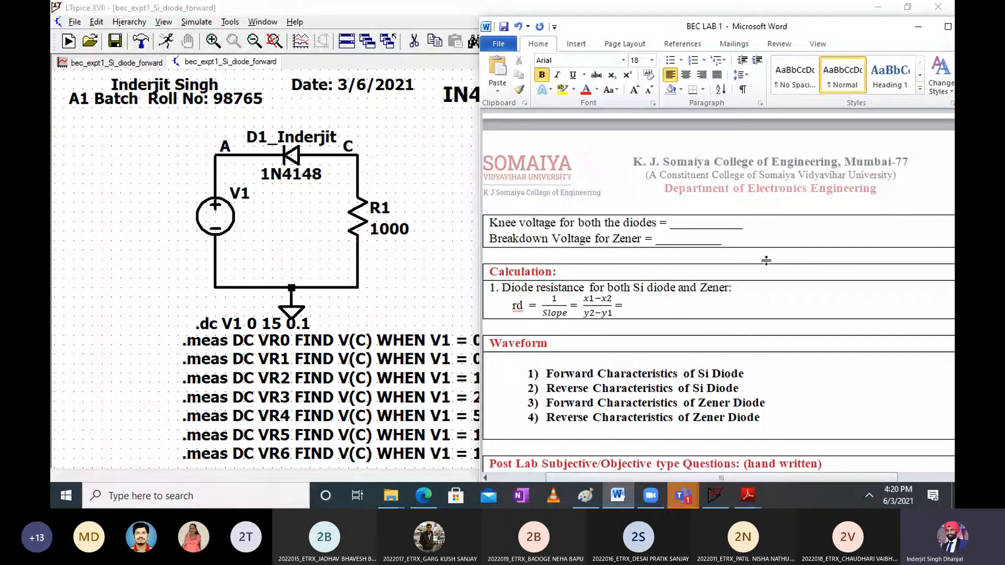
pyautogui.scroll(10, 766, 260)
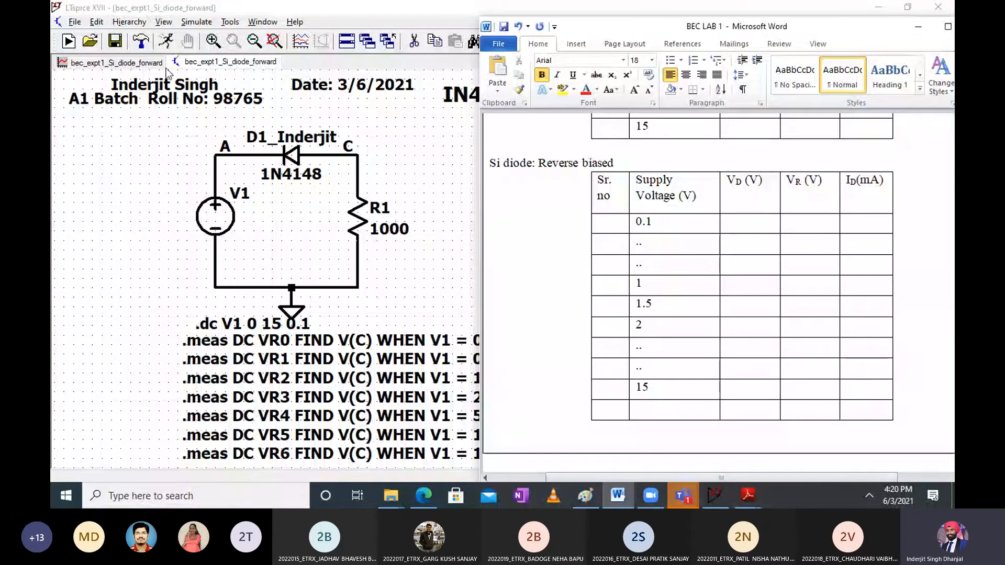
# Compare the reverse-bias current plot of diode D1 with its circuit schematic in LTspice
pyautogui.click(289, 173)
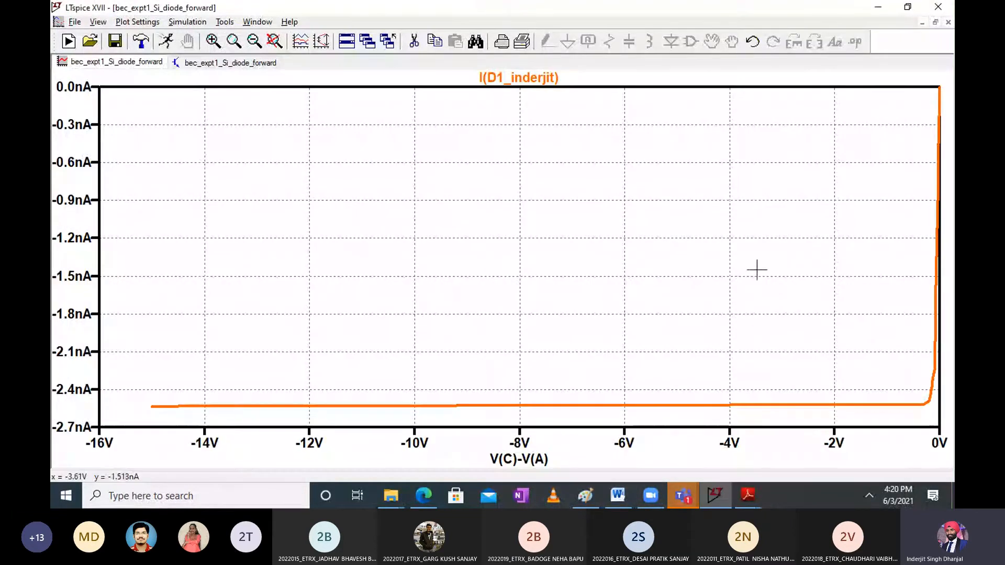
pyautogui.click(199, 64)
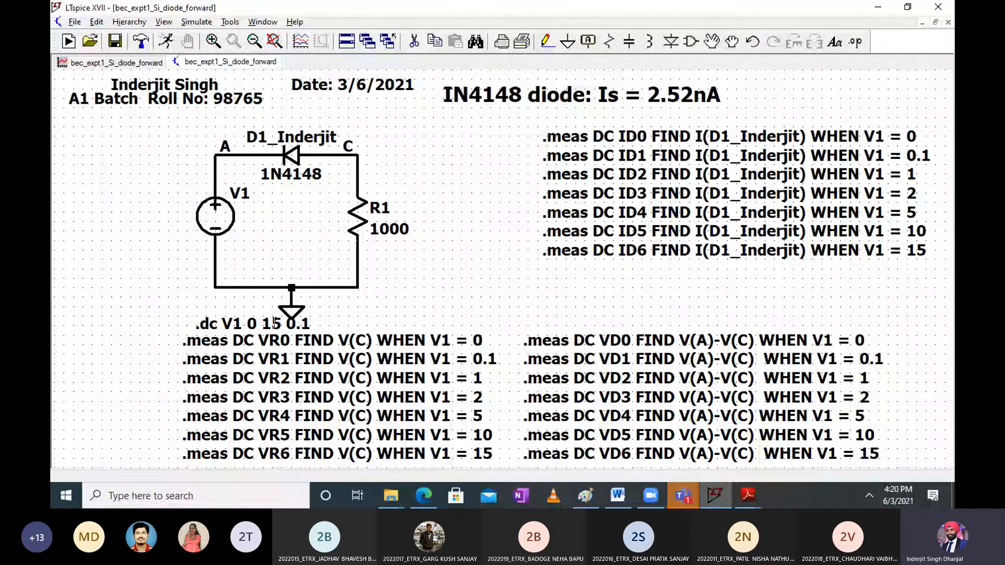
pyautogui.click(151, 63)
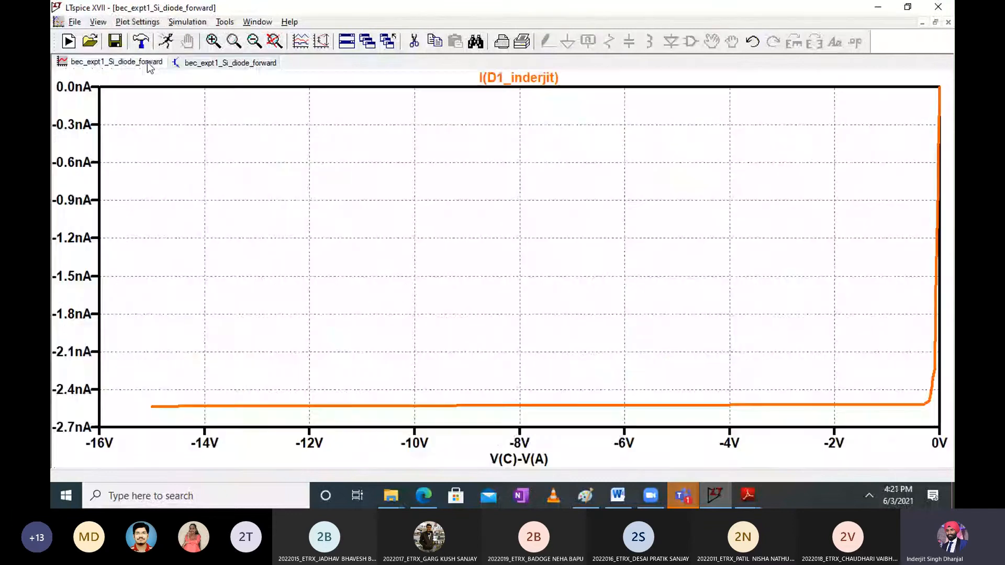
pyautogui.click(212, 63)
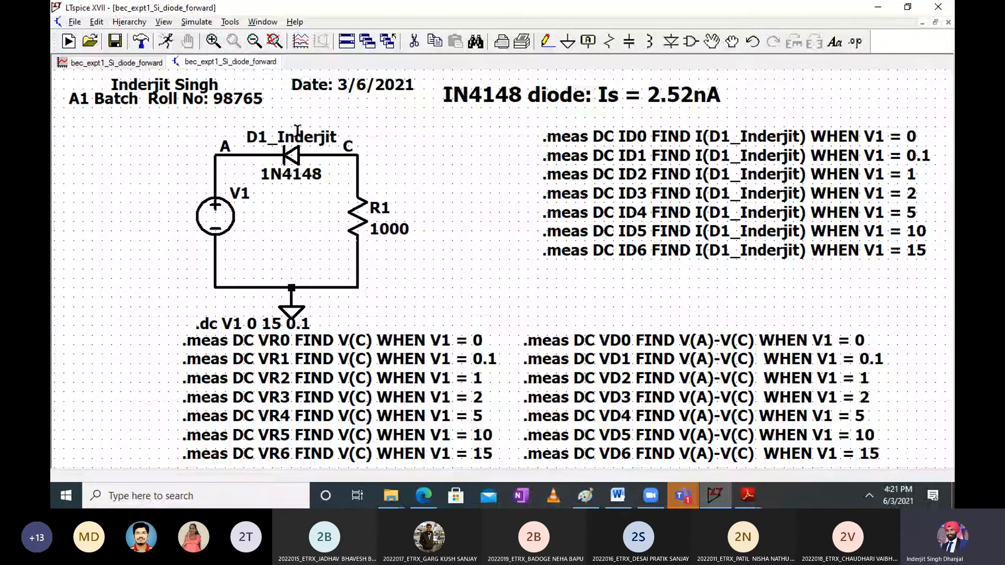
pyautogui.click(153, 63)
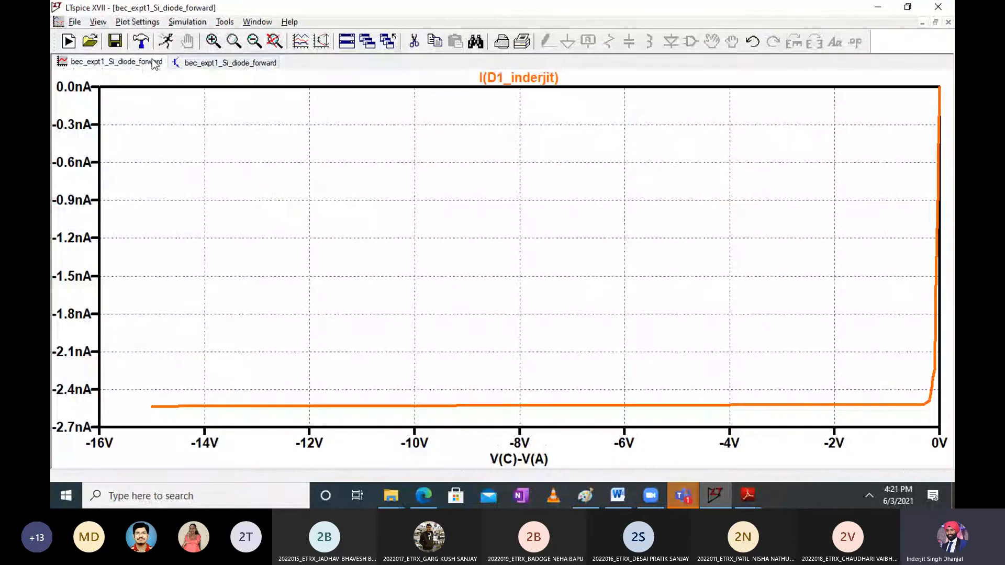
pyautogui.click(194, 65)
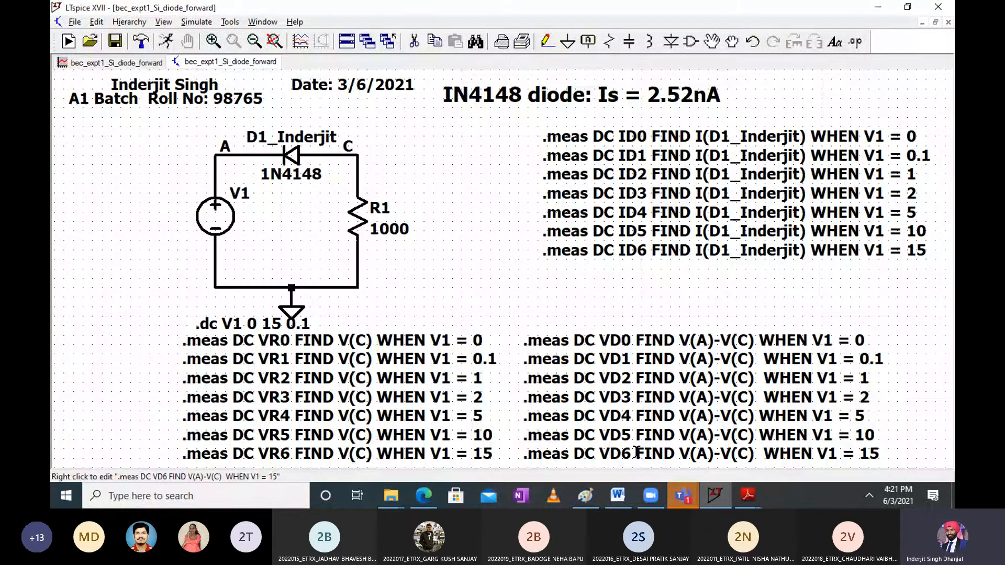
# Examine the Si diode reverse-biased and Zener diode forward-bias observation tables in the Word report
pyautogui.click(618, 495)
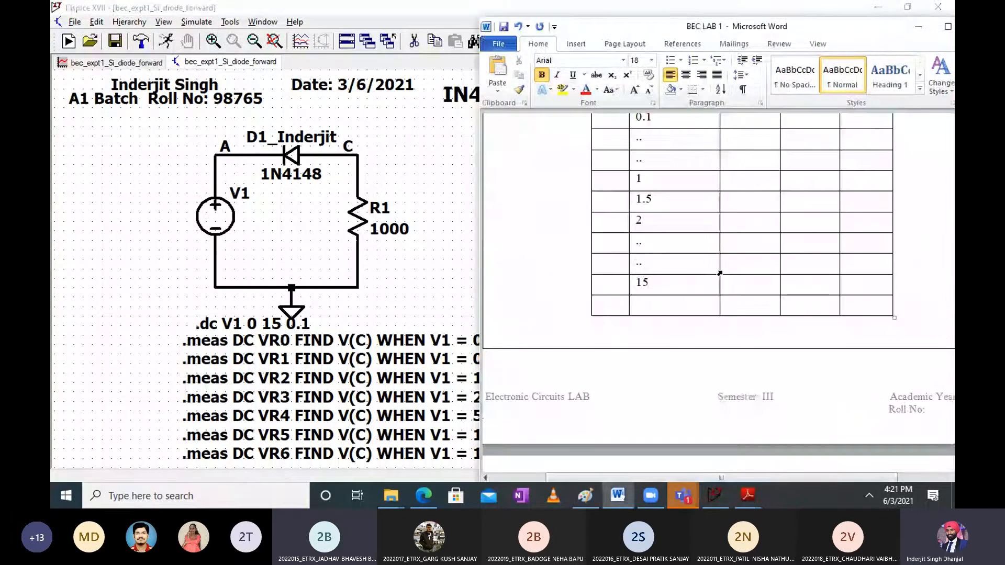
pyautogui.scroll(-3, 720, 273)
pyautogui.scroll(-1, 720, 272)
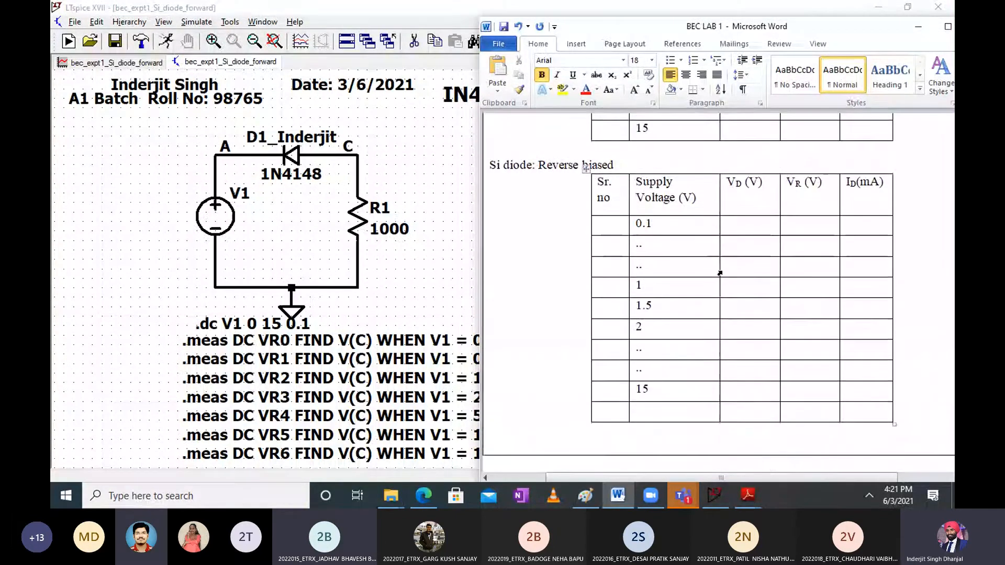
pyautogui.scroll(-2, 720, 273)
pyautogui.scroll(4, 720, 272)
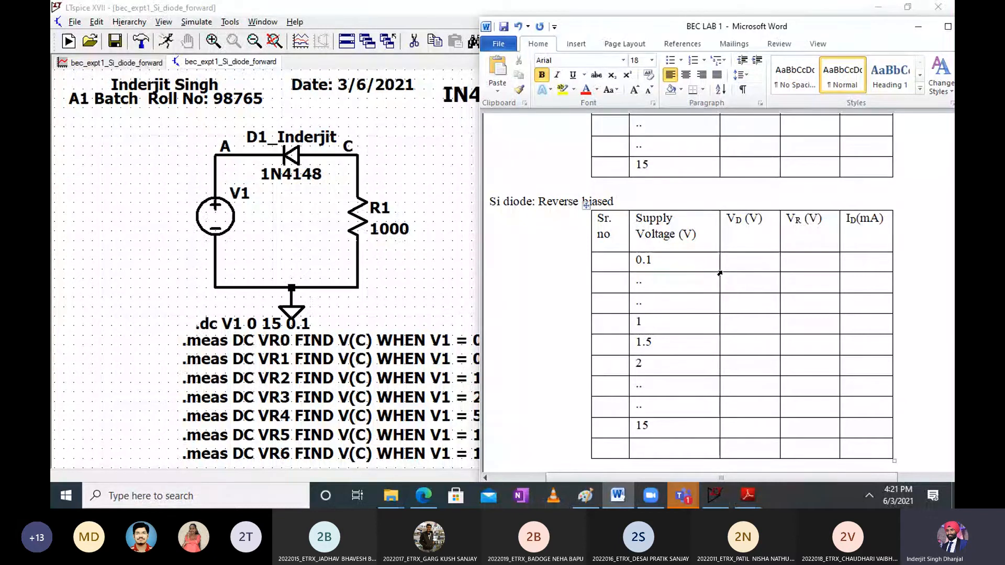
pyautogui.scroll(-20, 720, 273)
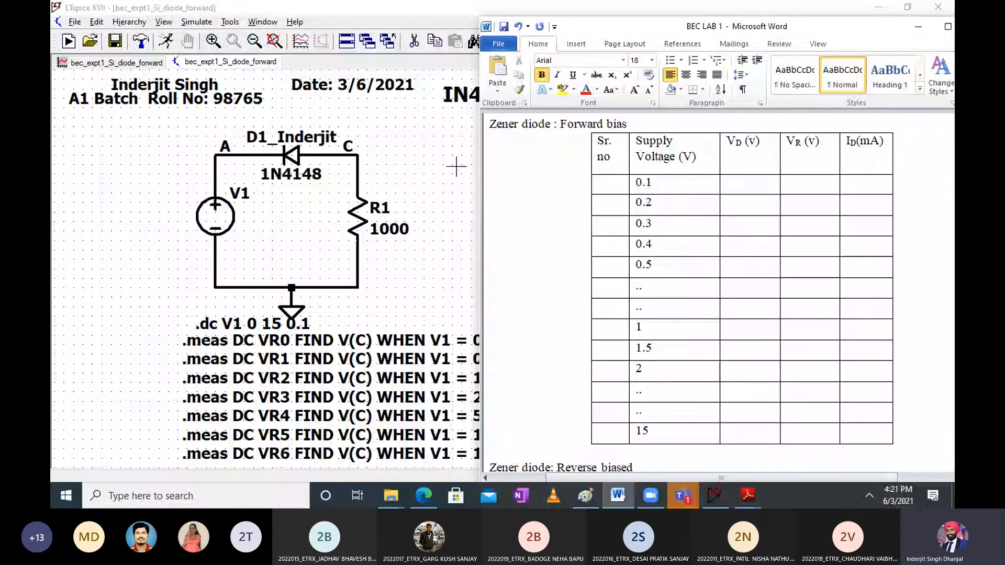
pyautogui.click(456, 166)
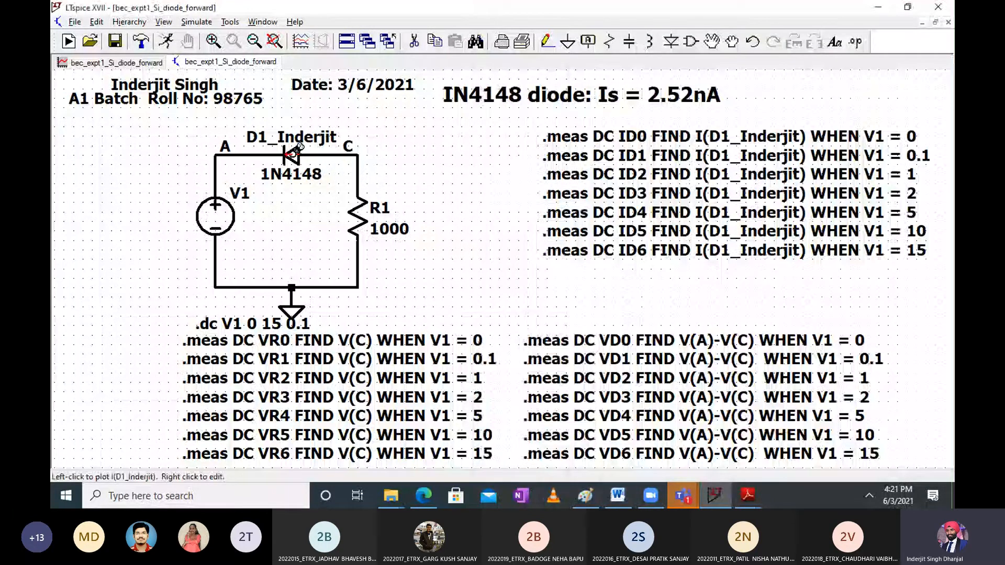
pyautogui.hotkey('alt', 'e')
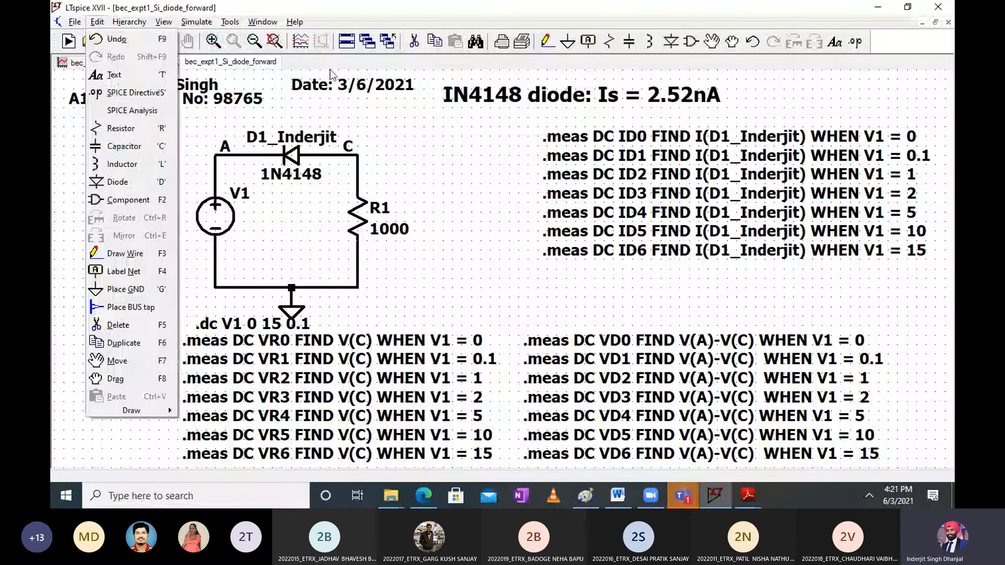
pyautogui.press('Escape')
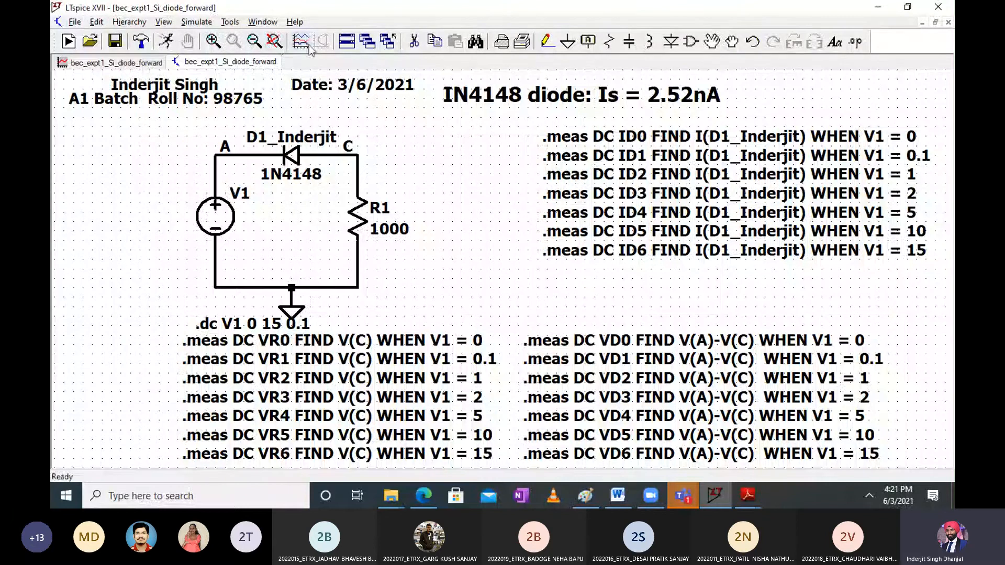
pyautogui.click(414, 41)
pyautogui.click(297, 155)
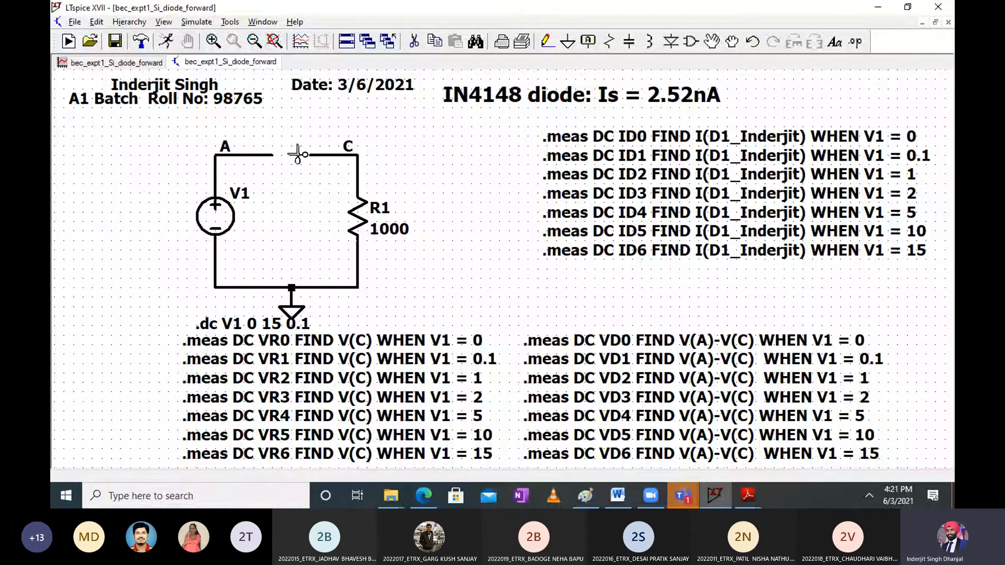
pyautogui.click(96, 21)
pyautogui.click(105, 38)
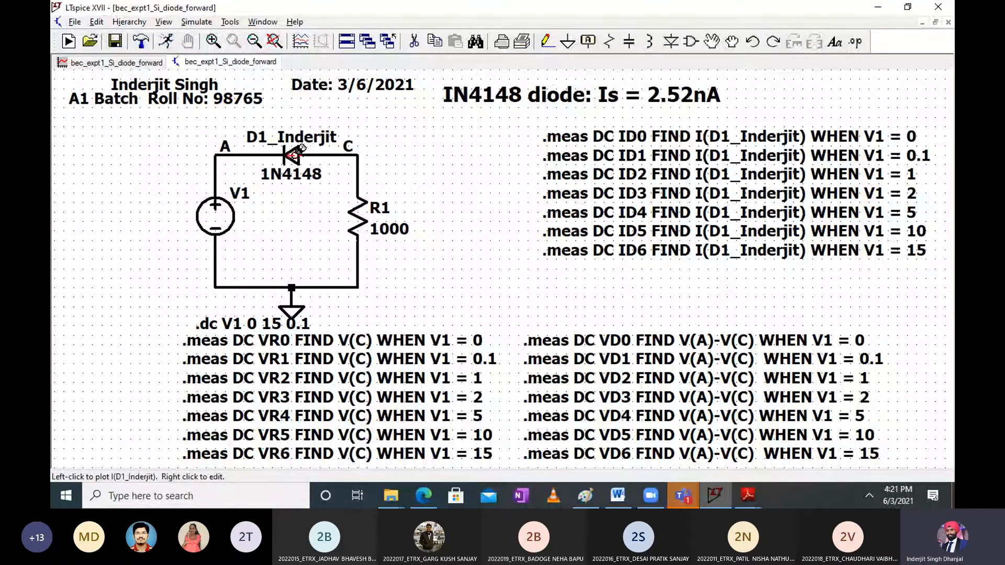
# Replace the 1N4148 model of diode D1 with the OnSemi BZX84C8V2L Zener diode from the diode library
pyautogui.rightClick(298, 152)
pyautogui.click(564, 221)
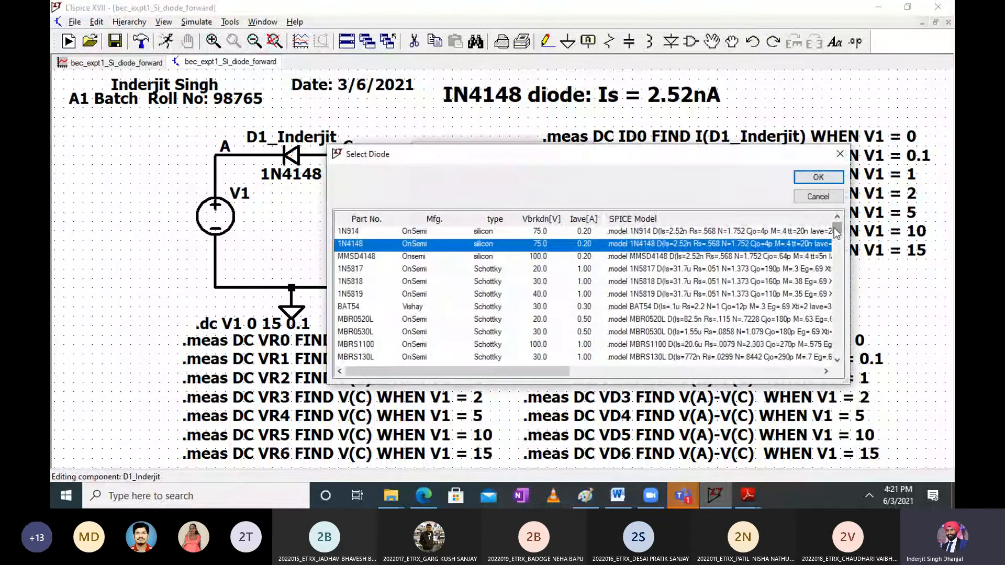
pyautogui.moveTo(835, 228); pyautogui.dragTo(835, 232)
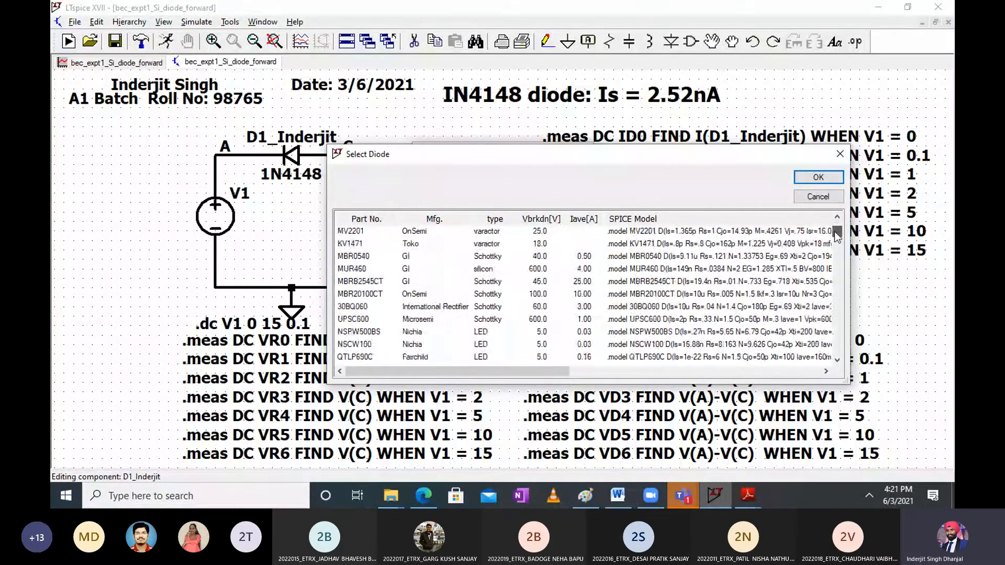
pyautogui.moveTo(834, 231); pyautogui.dragTo(835, 231)
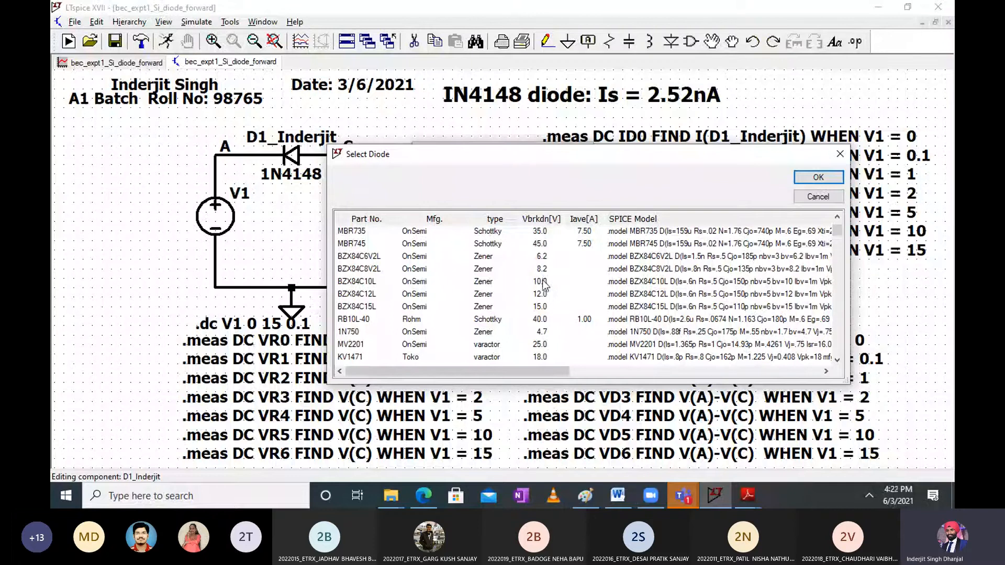
pyautogui.click(399, 268)
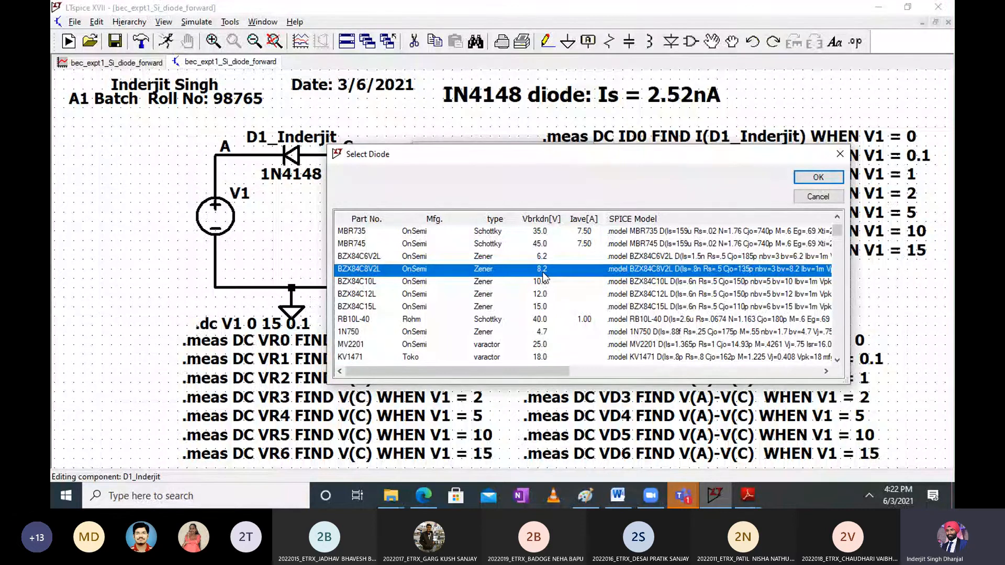
pyautogui.click(819, 179)
pyautogui.click(819, 178)
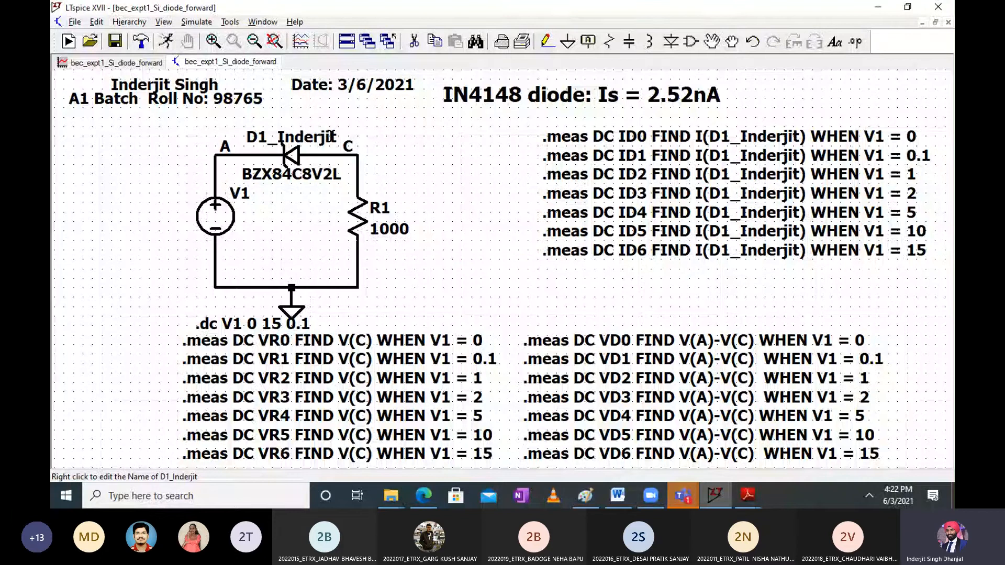
# Run the simulation with the Zener diode and compare its reverse-bias current plot with the schematic
pyautogui.click(194, 22)
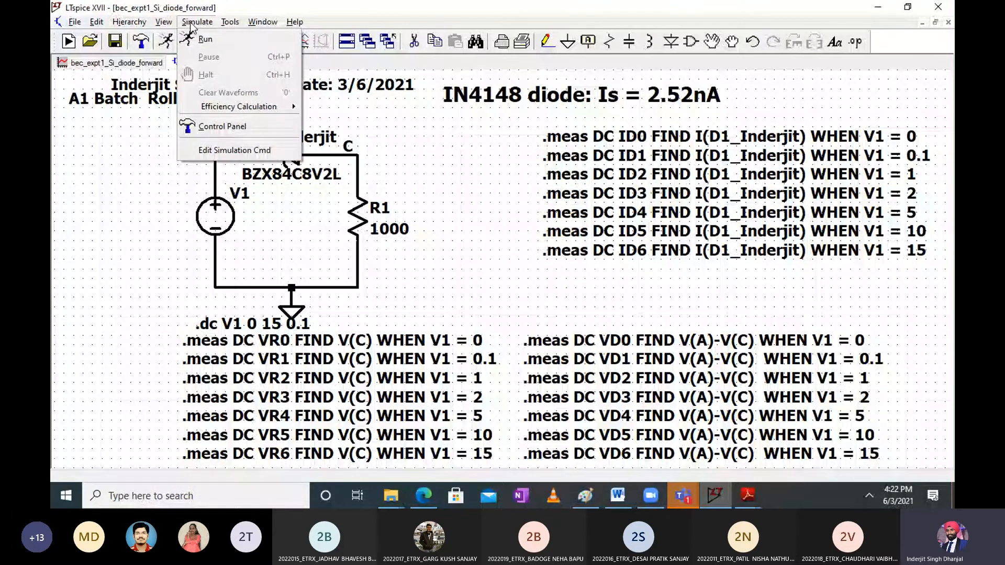
pyautogui.click(203, 39)
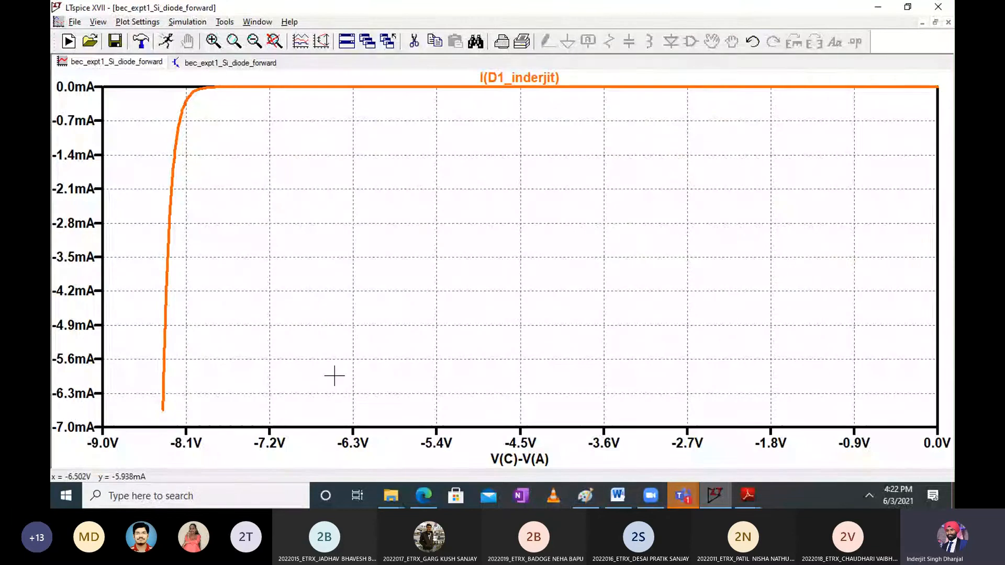
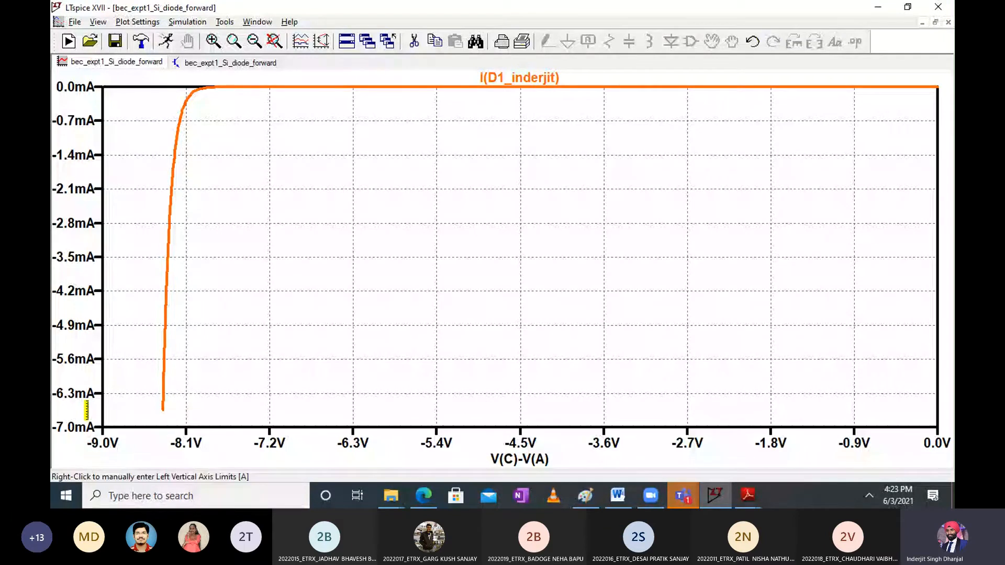
pyautogui.click(251, 65)
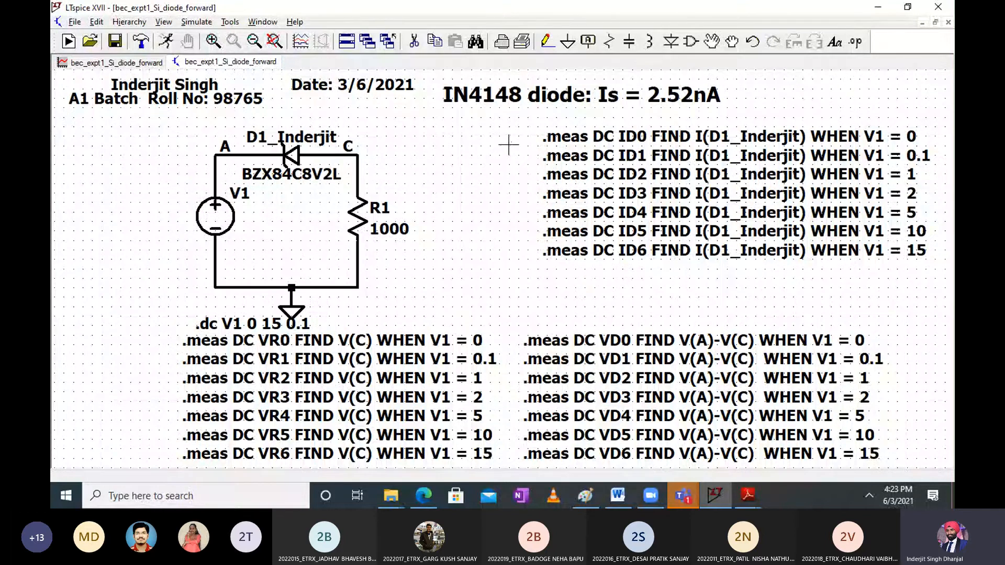
pyautogui.hotkey('alt', 'Tab')
pyautogui.hotkey('alt', 'Tab')
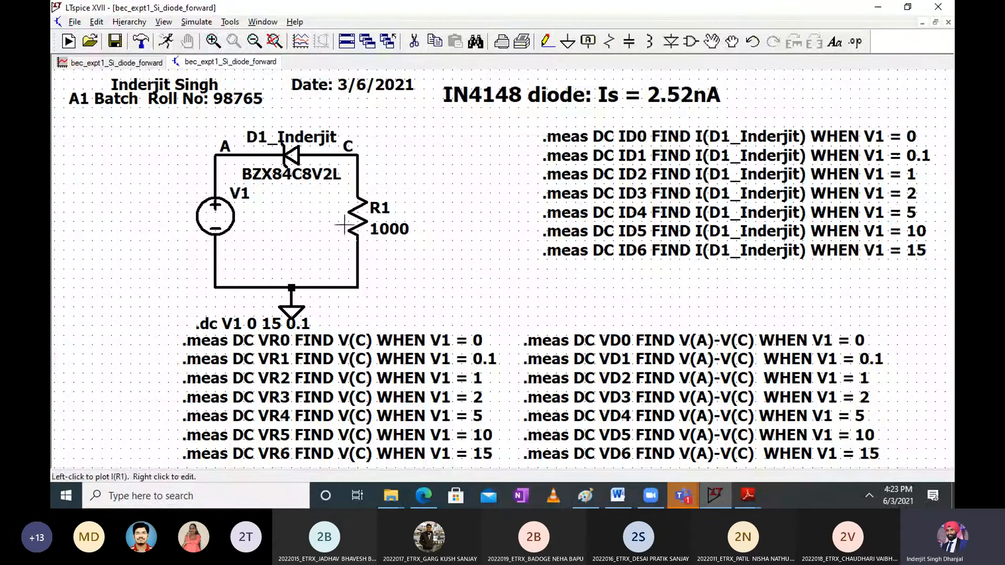
pyautogui.click(154, 63)
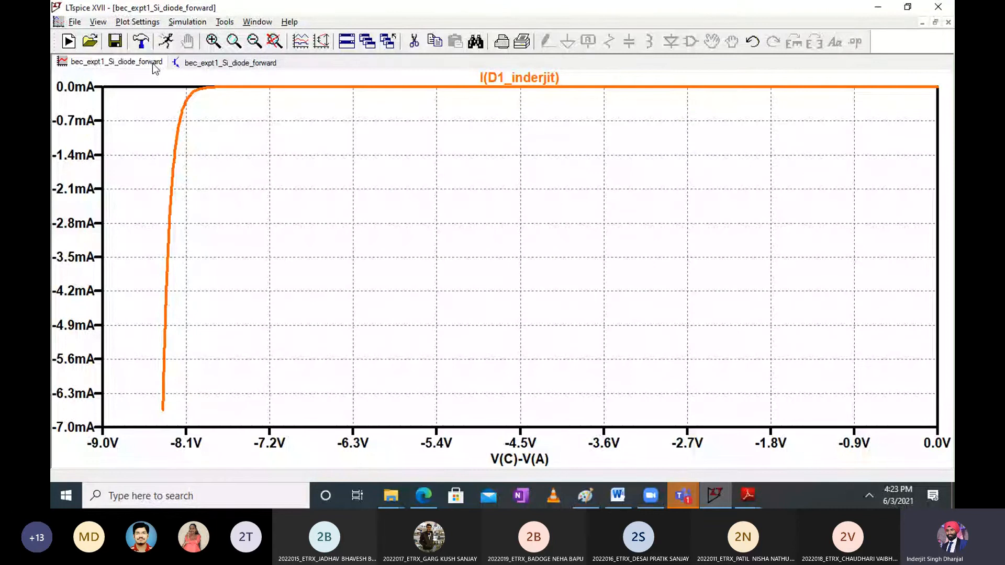
pyautogui.click(220, 66)
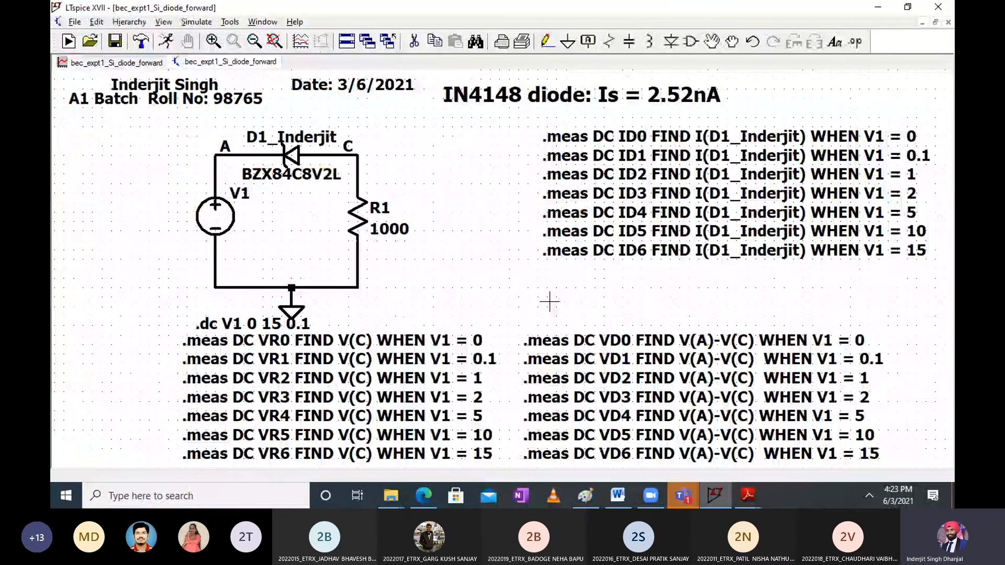
# Review the observation tables and the knee voltage, calculation and waveform sections of the Word lab report
pyautogui.click(618, 495)
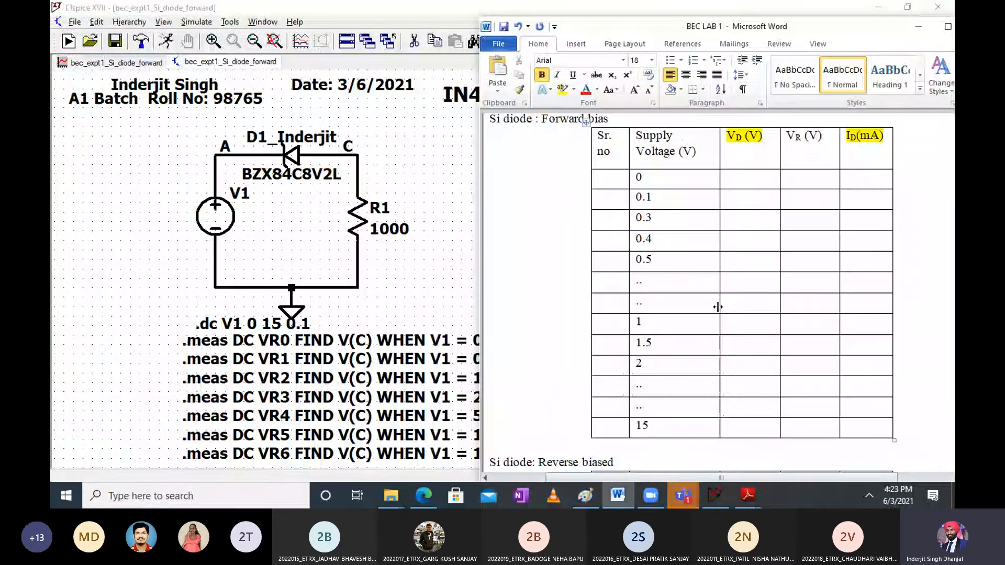
pyautogui.scroll(-6, 718, 307)
pyautogui.scroll(5, 717, 307)
pyautogui.scroll(-10, 719, 307)
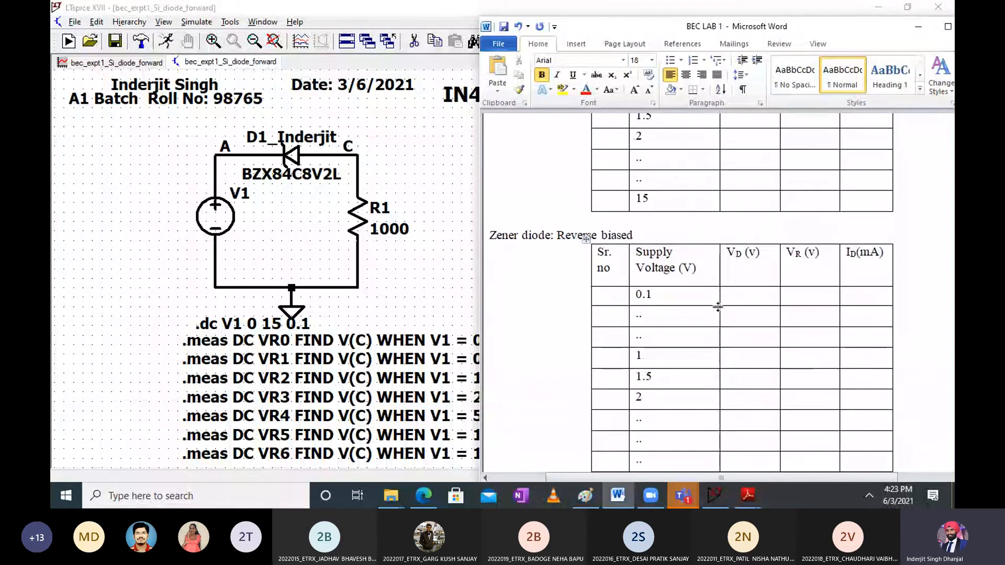
pyautogui.scroll(-3, 720, 307)
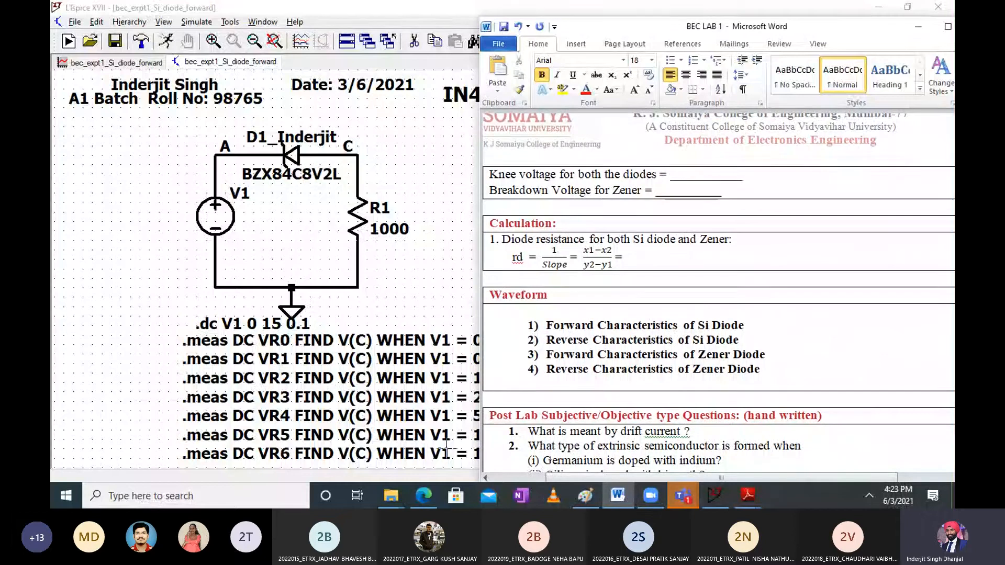
# Open the BEC lecture 2c handout from the Session 2 folder in Adobe Reader and clear the covering windows
pyautogui.moveTo(389, 500)
pyautogui.click(492, 435)
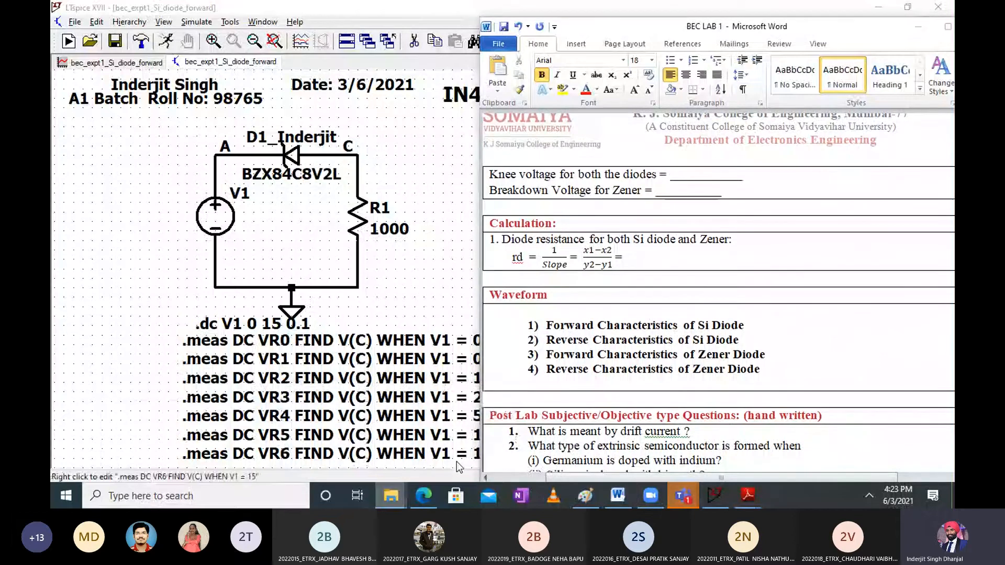
pyautogui.click(377, 110)
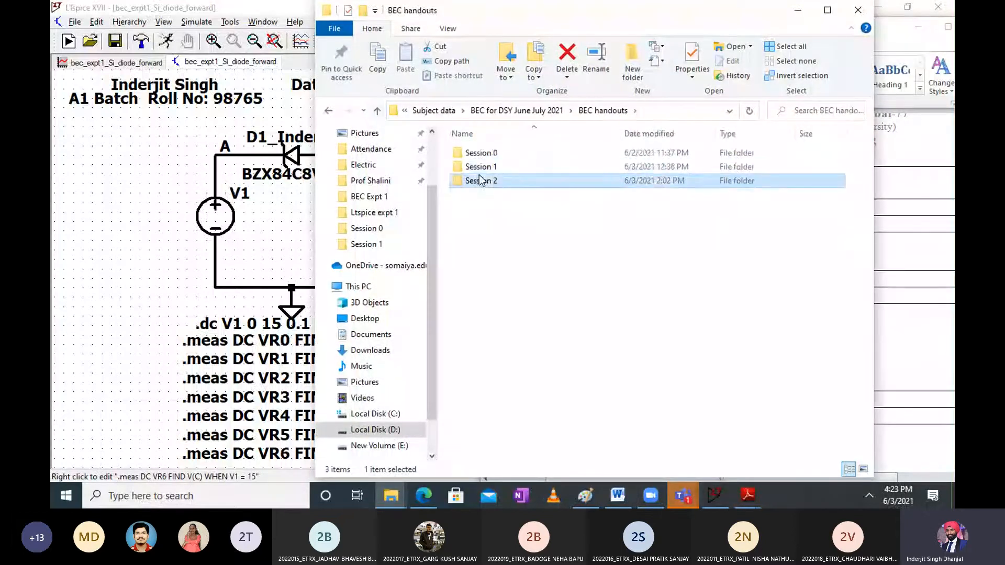
pyautogui.doubleClick(478, 180)
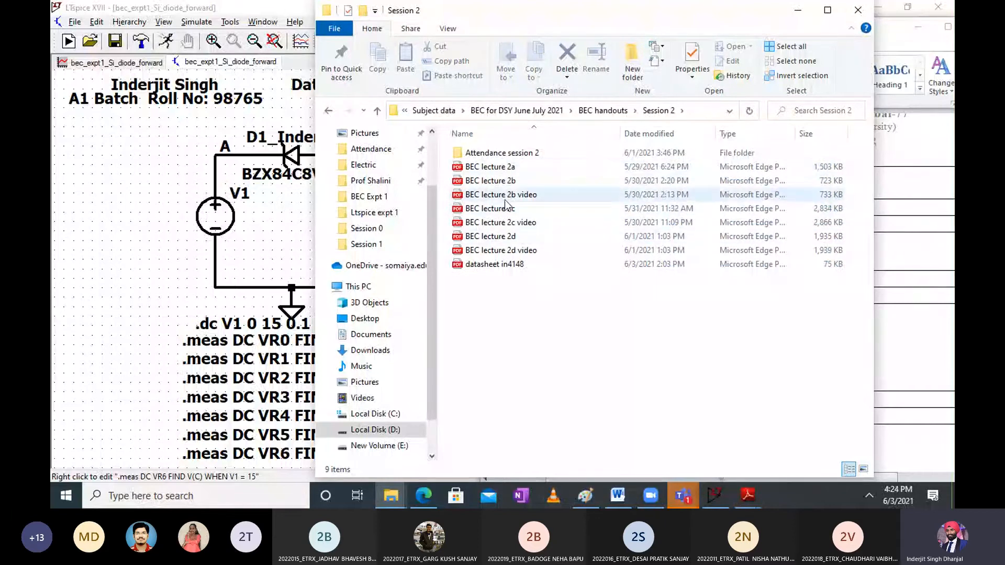
pyautogui.doubleClick(501, 209)
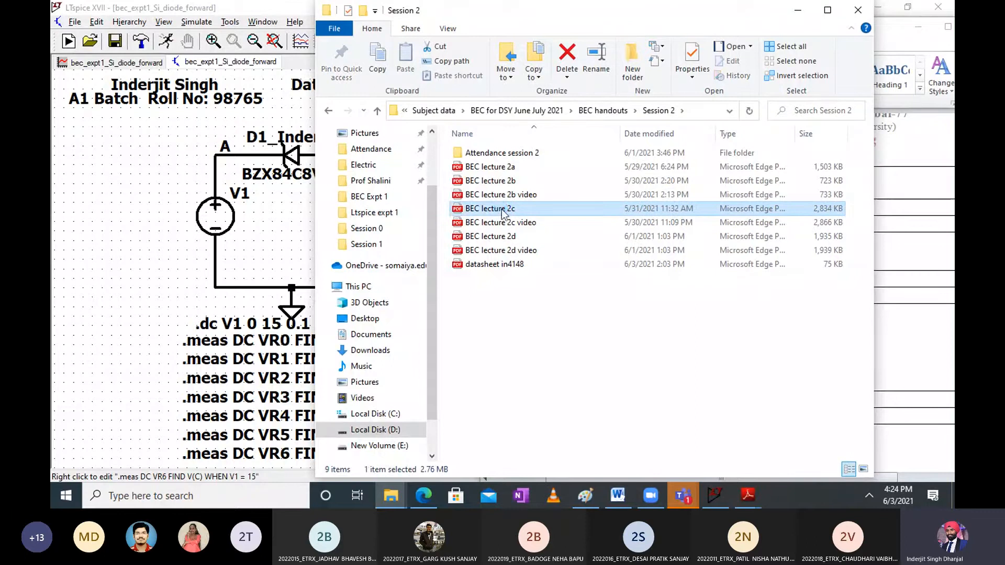
pyautogui.rightClick(501, 209)
pyautogui.click(518, 280)
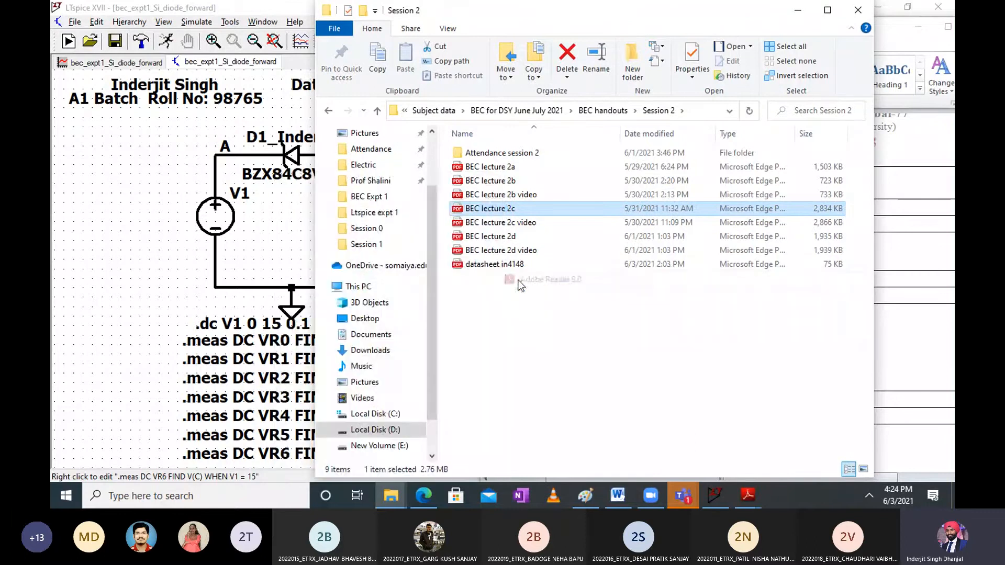
pyautogui.click(797, 16)
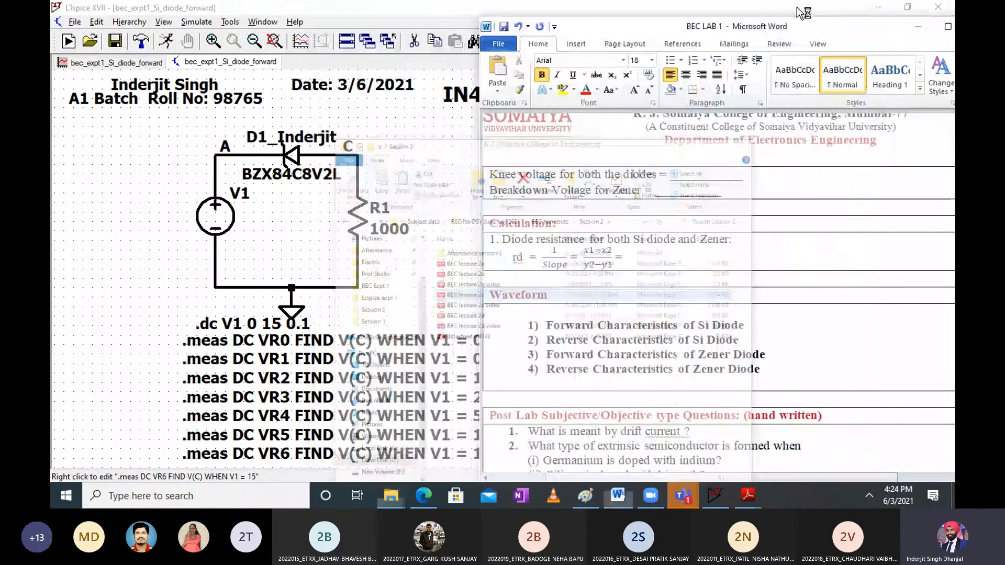
pyautogui.click(878, 8)
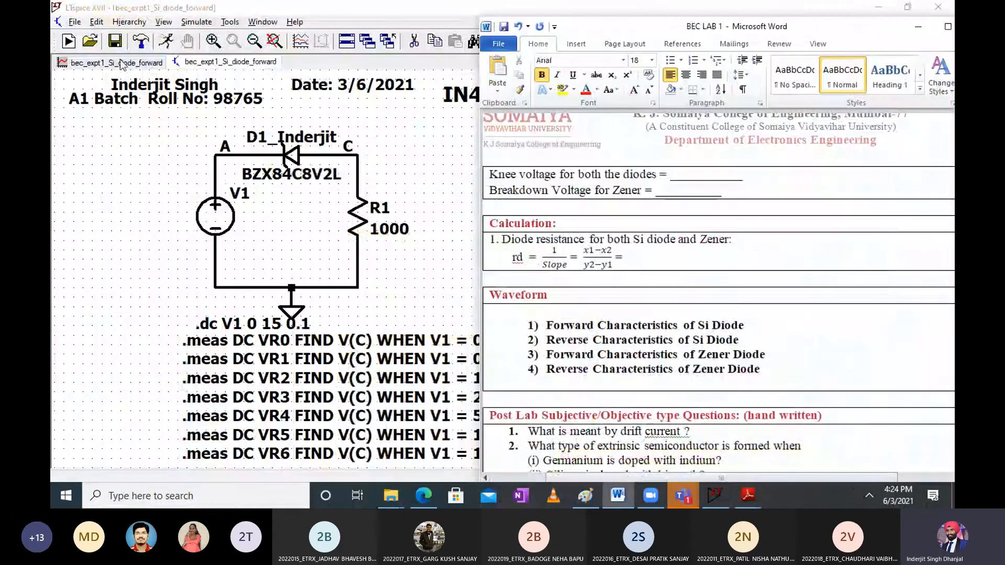
# Check the Zener diode's reverse-bias current plot in LTspice and return to the circuit schematic
pyautogui.click(122, 64)
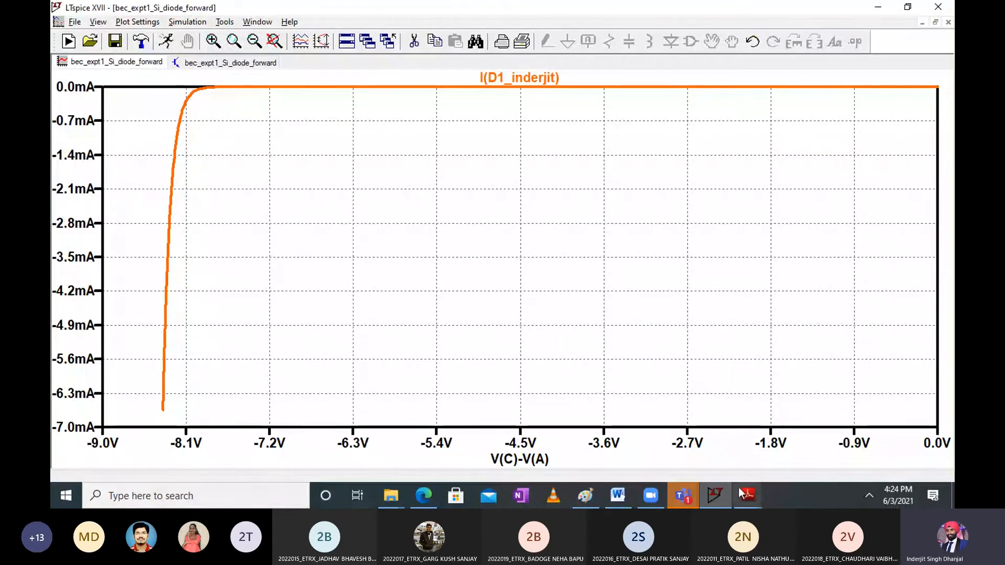
pyautogui.moveTo(716, 494)
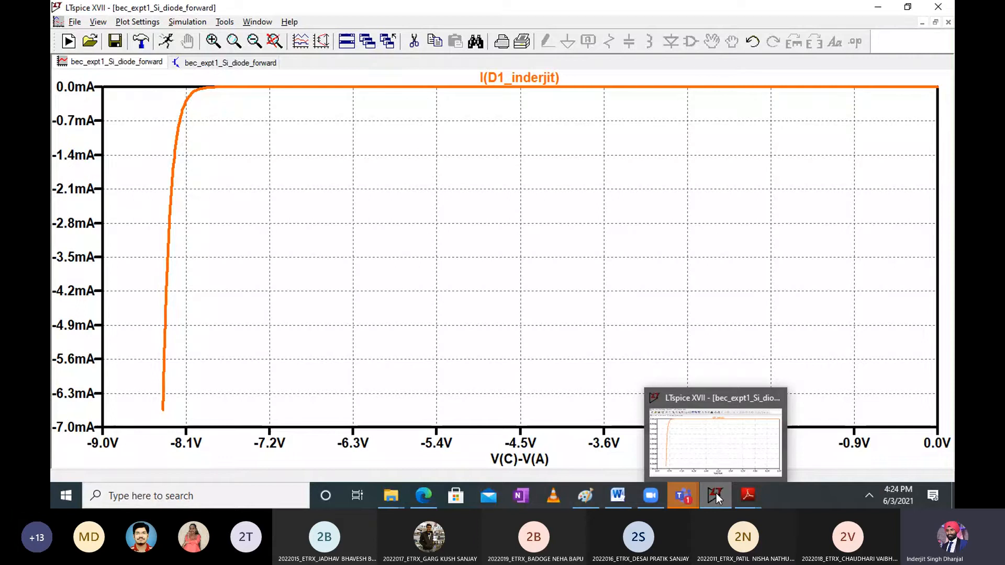
pyautogui.click(212, 63)
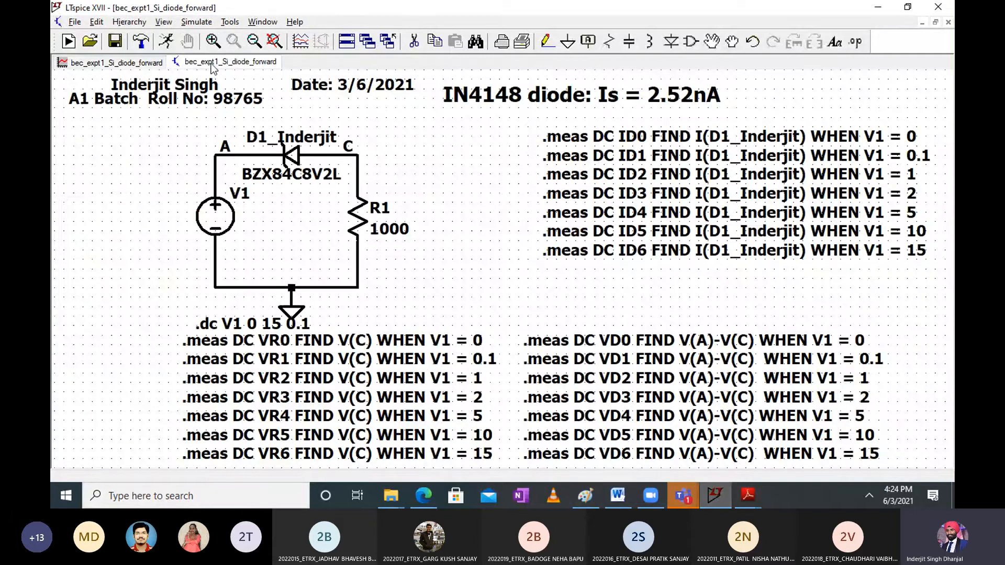
# Inspect the properties of diode D1 and the Zener entries in the diode library, keeping the current model
pyautogui.rightClick(291, 147)
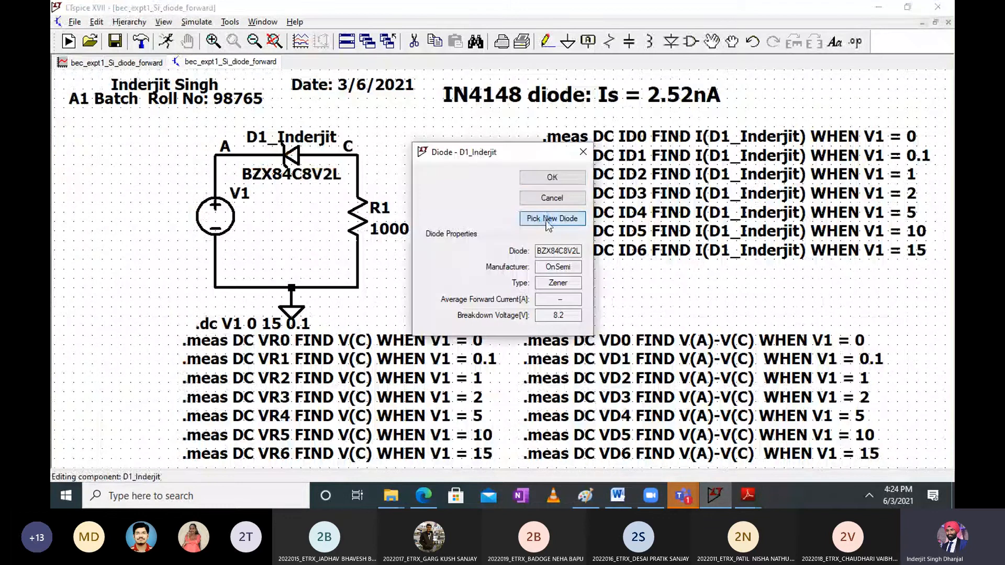
pyautogui.click(554, 220)
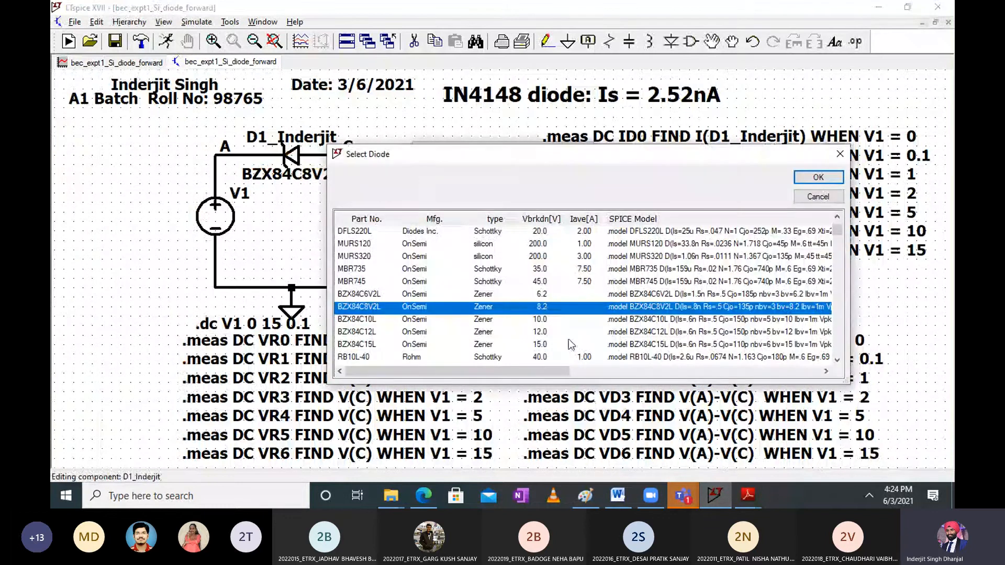
pyautogui.click(843, 156)
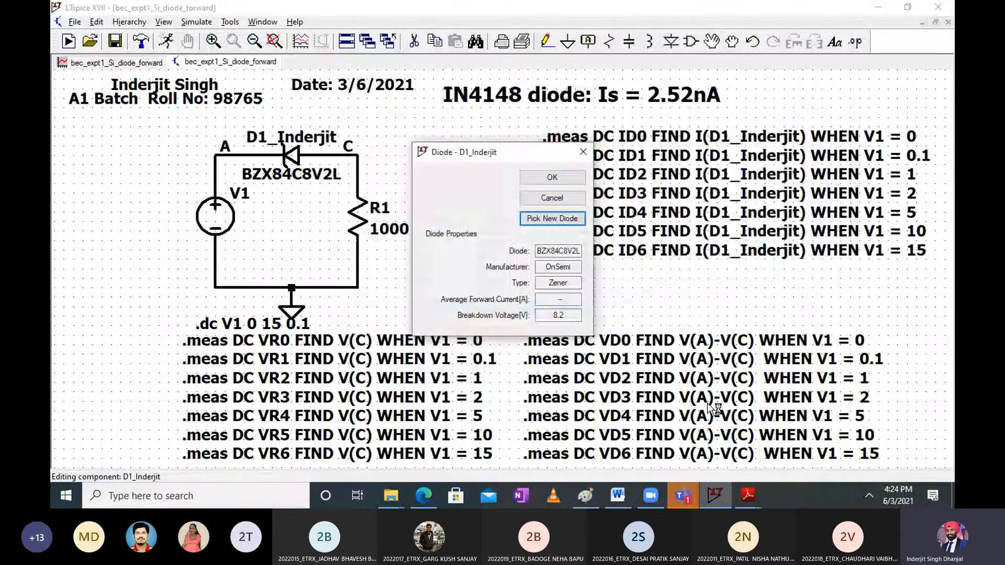
pyautogui.click(584, 152)
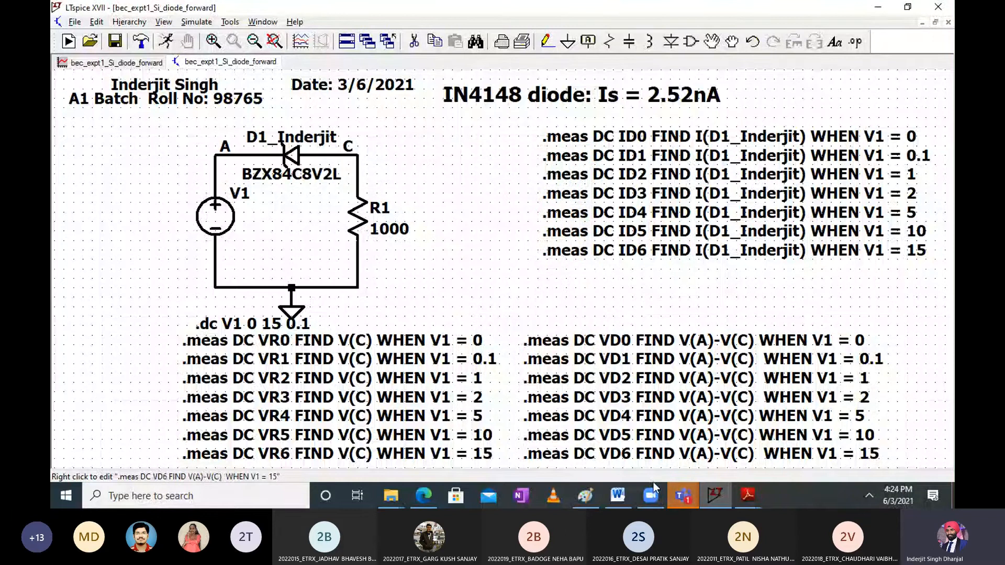
# Close the BEC lecture 1c and 2c handouts after checking lecture 2c's graphs of temperature effects on diode characteristics
pyautogui.click(744, 500)
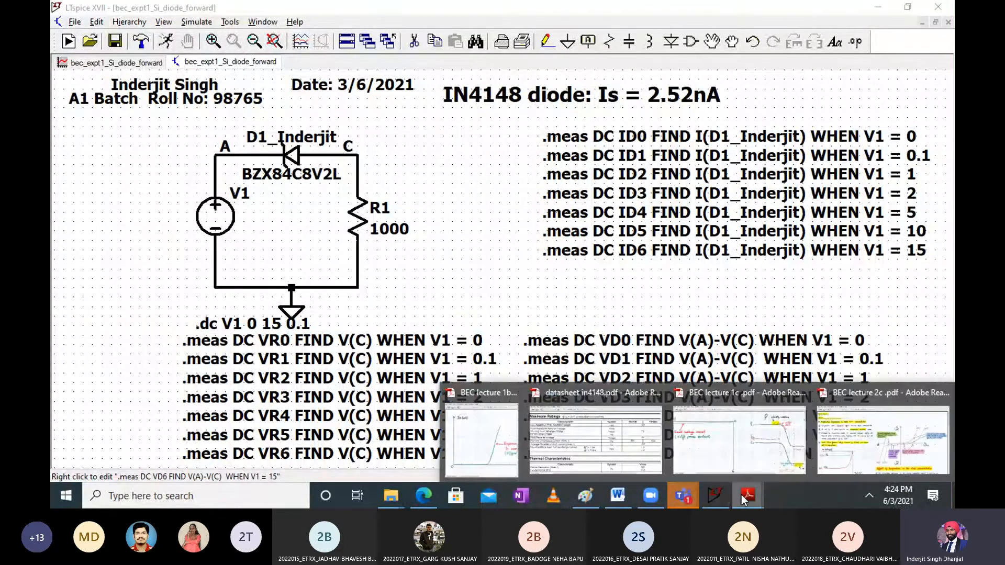
pyautogui.click(800, 393)
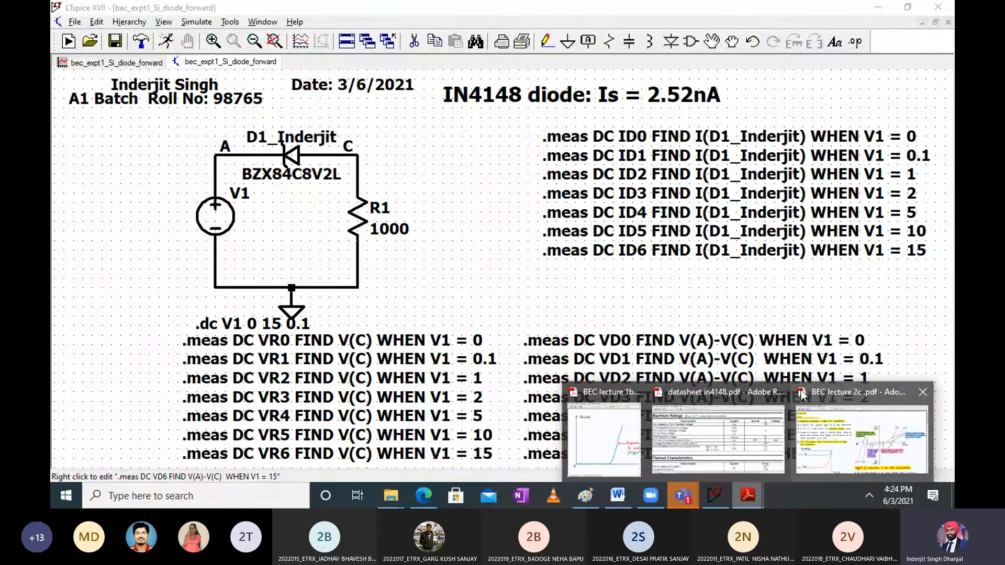
pyautogui.click(864, 432)
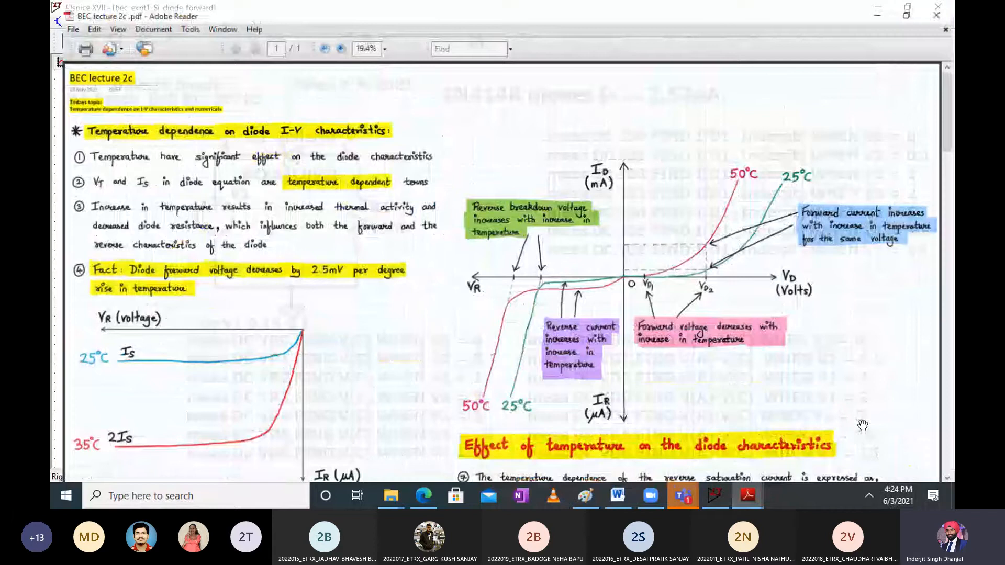
pyautogui.scroll(-1, 399, 325)
pyautogui.scroll(-10, 399, 325)
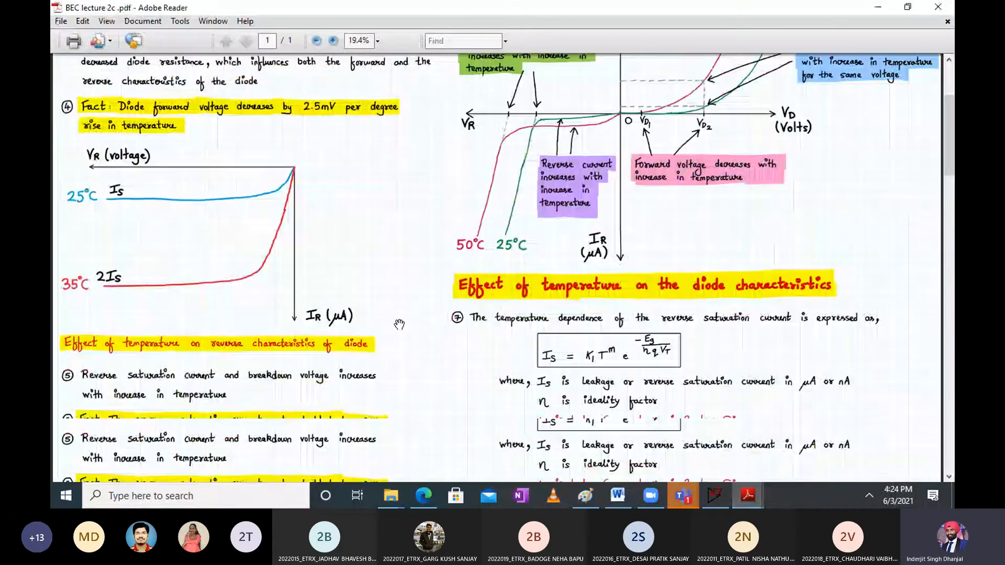
pyautogui.scroll(12, 400, 325)
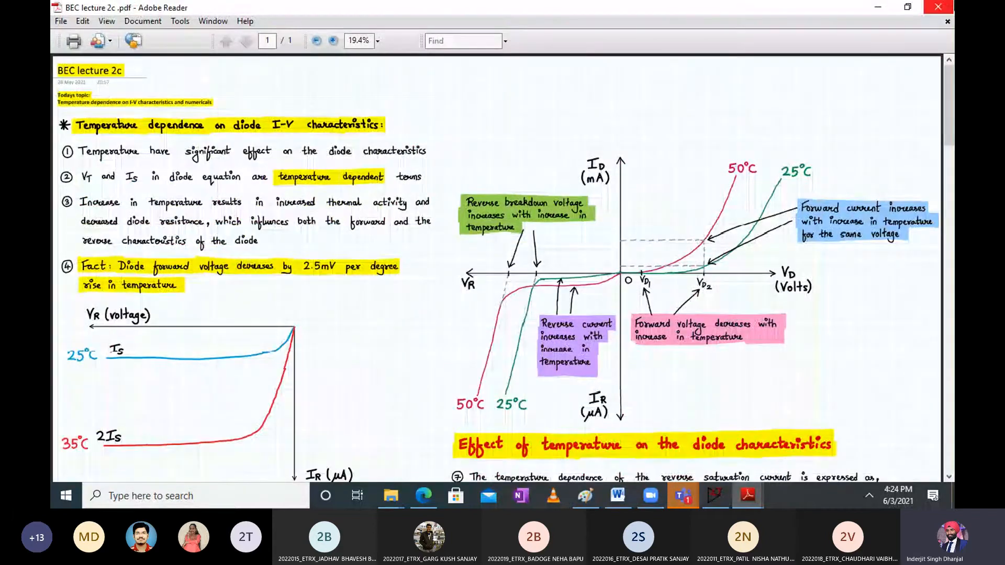
pyautogui.click(936, 7)
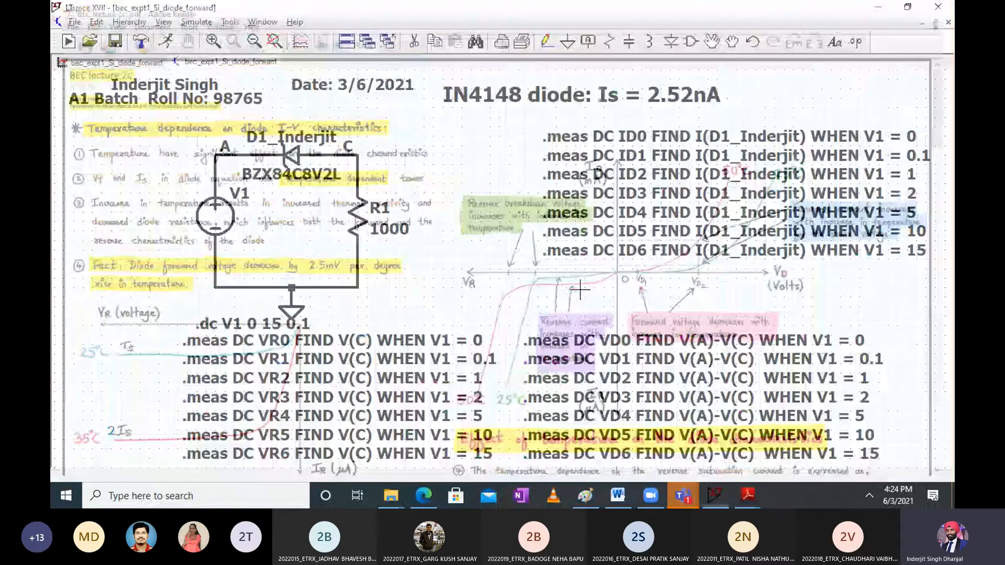
# Open the BEC lecture 2d handout from the Session 2 folder in Adobe Reader
pyautogui.click(398, 500)
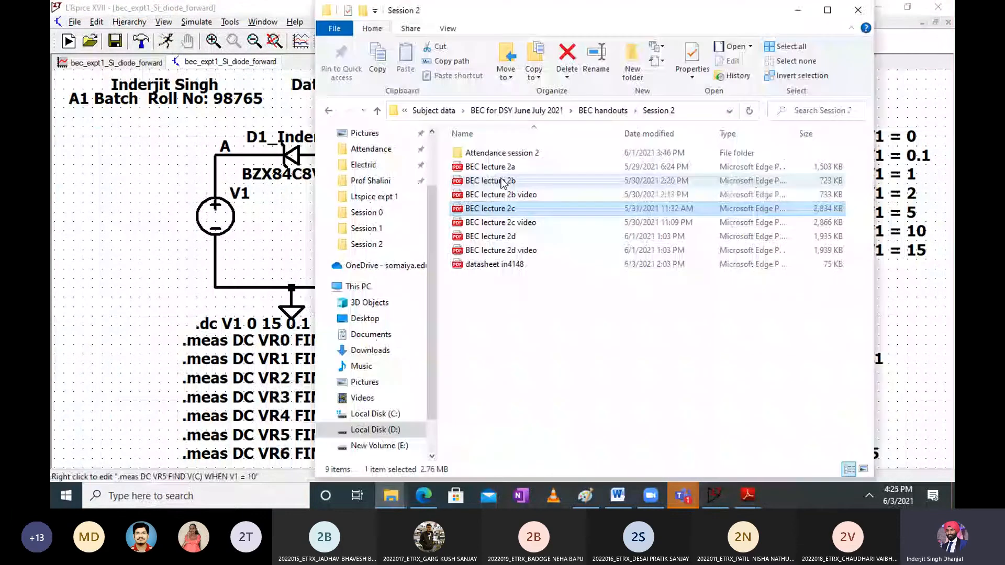
pyautogui.doubleClick(500, 181)
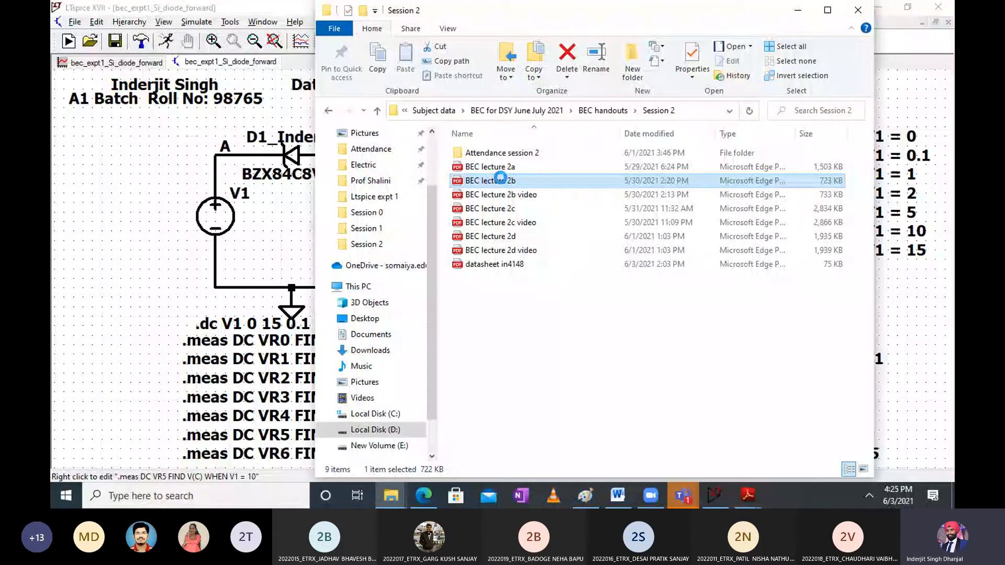
pyautogui.click(502, 236)
pyautogui.rightClick(501, 239)
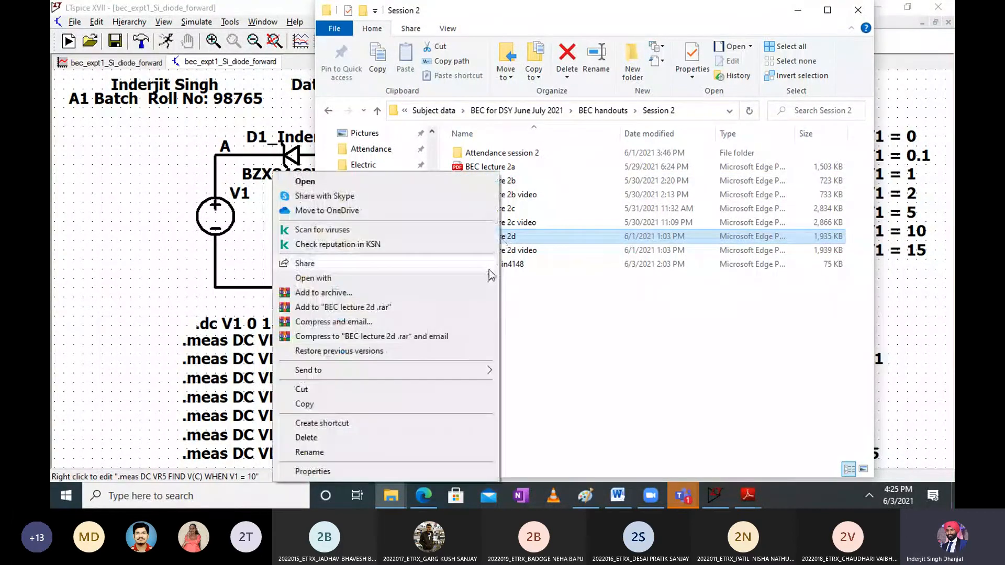
pyautogui.click(507, 280)
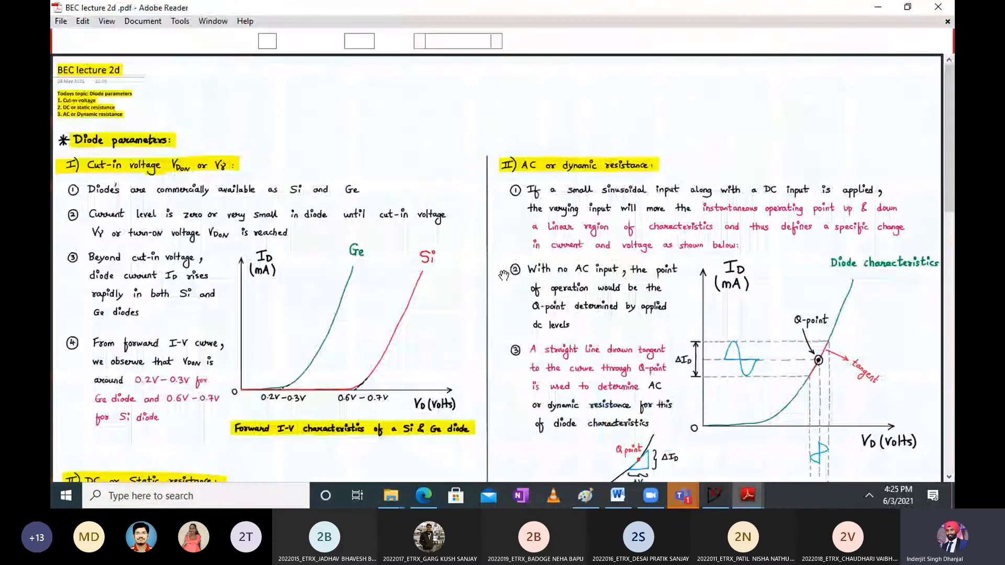
# Examine the cut-in voltage region on the forward I-V graph of the Si and Ge diodes in lecture 2d
pyautogui.scroll(-3, 355, 247)
pyautogui.scroll(1, 355, 247)
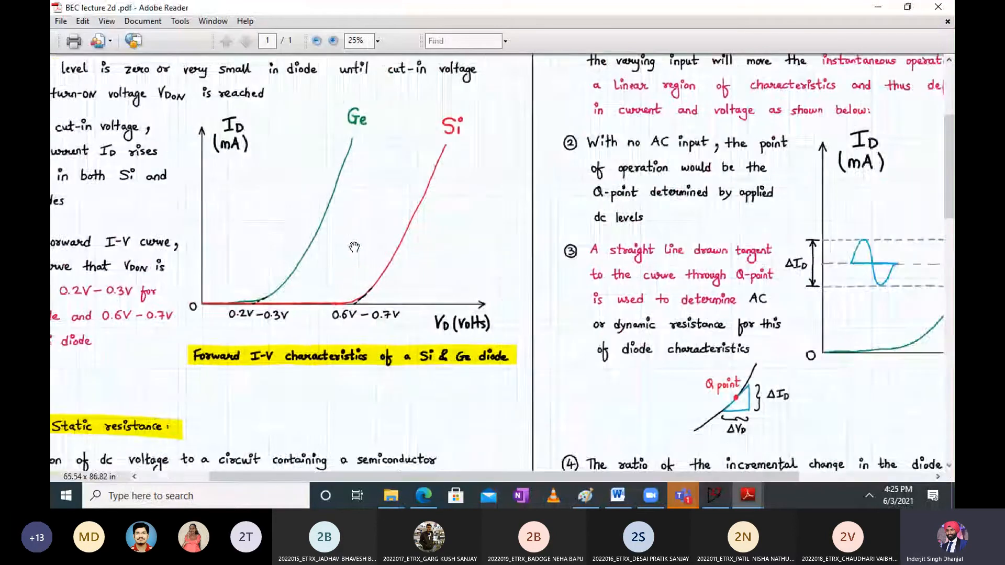
pyautogui.moveTo(309, 202); pyautogui.dragTo(429, 263)
pyautogui.moveTo(433, 328); pyautogui.dragTo(464, 250)
pyautogui.scroll(1, 514, 208)
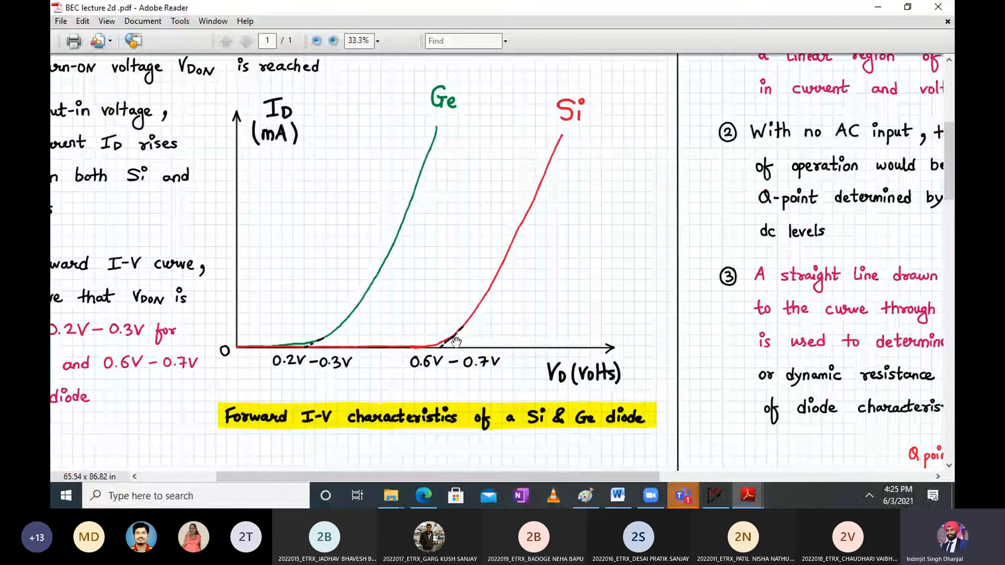
pyautogui.scroll(1, 442, 351)
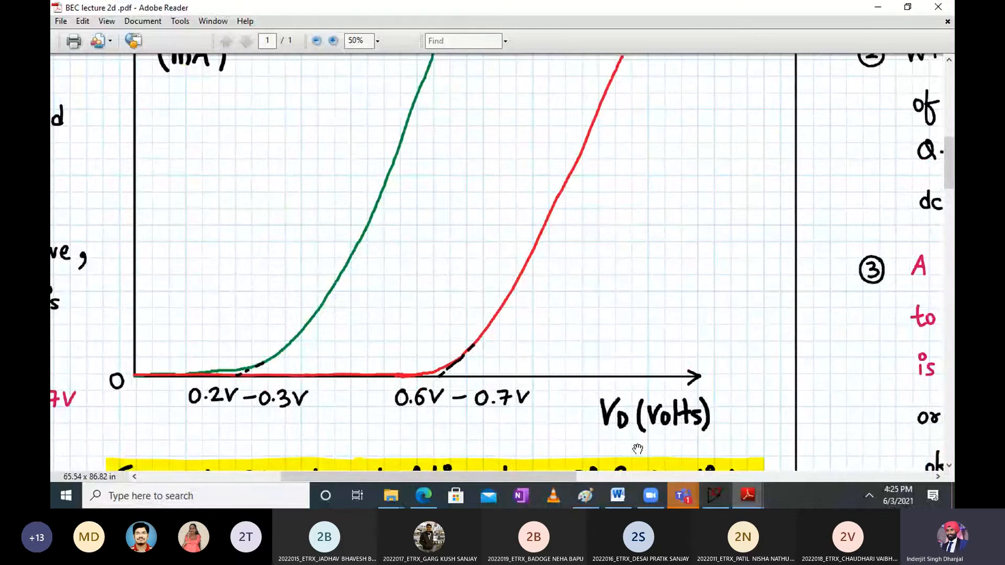
# Compare the knee voltage entry in the Word report with the forward I-V graph in lecture 2d
pyautogui.click(620, 500)
pyautogui.scroll(2, 562, 246)
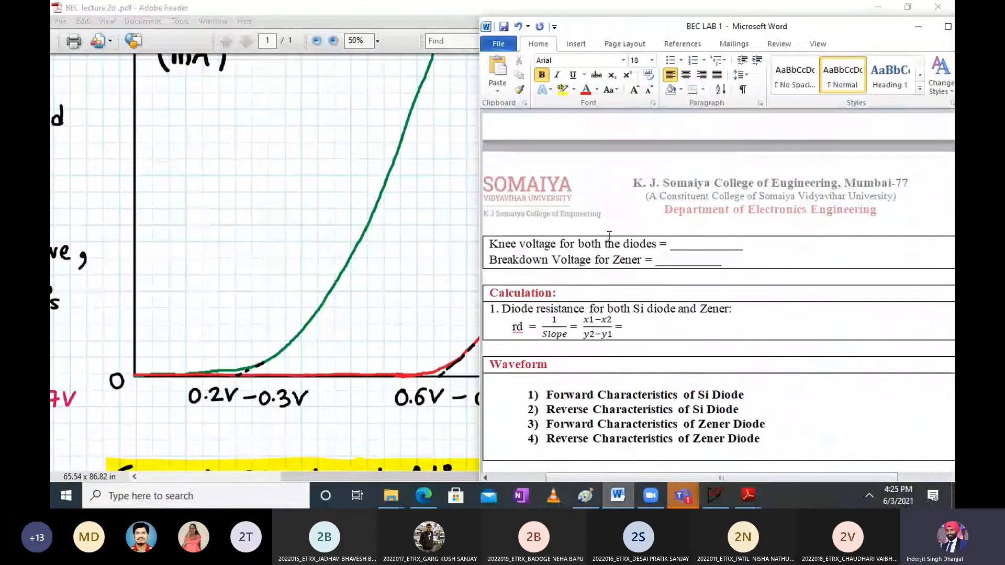
pyautogui.click(388, 247)
pyautogui.scroll(-1, 387, 247)
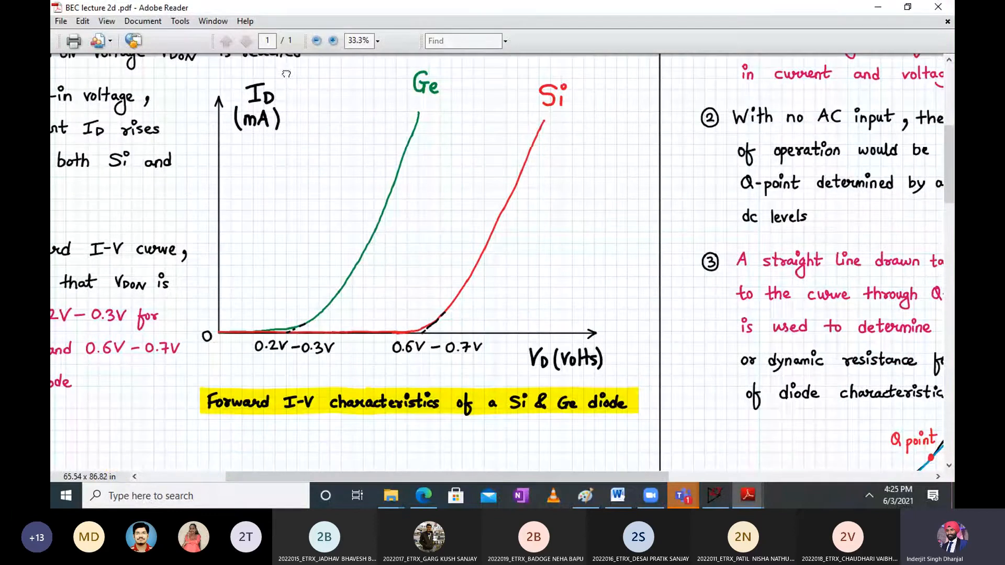
pyautogui.moveTo(286, 73); pyautogui.dragTo(378, 78)
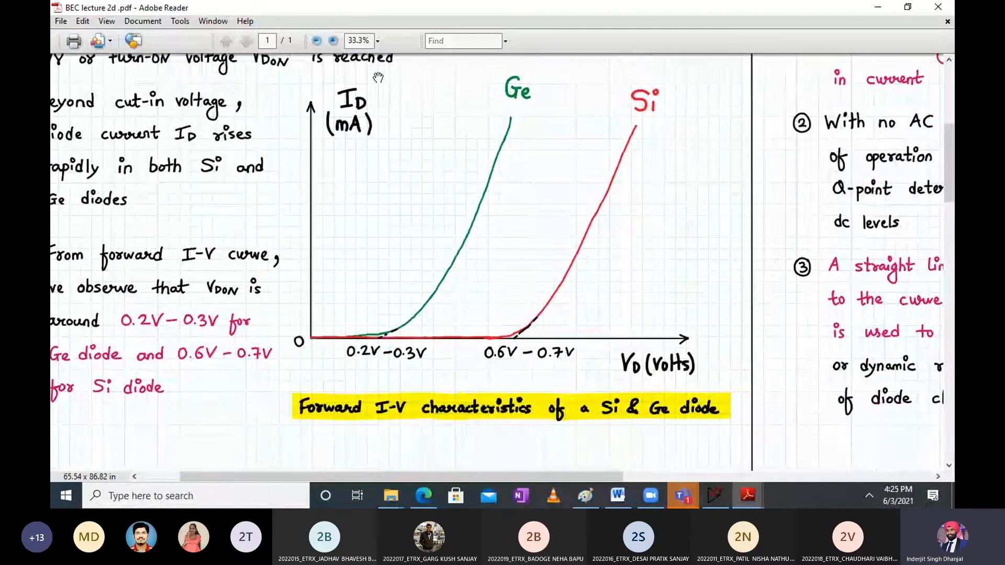
# Check the diode resistance calculation section in the Word report, and return to the BEC lecture 2d handout
pyautogui.click(880, 11)
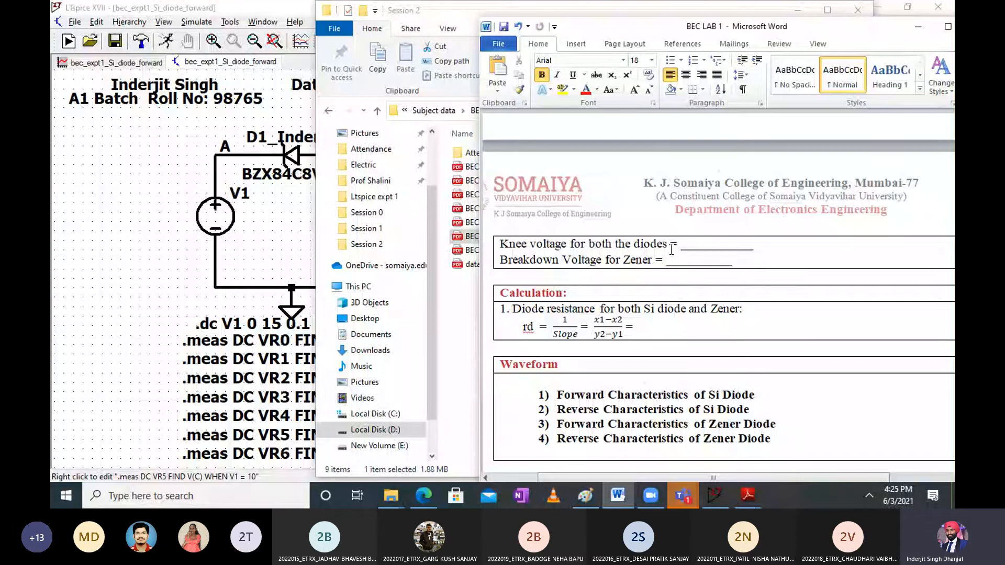
pyautogui.scroll(-1, 673, 249)
pyautogui.moveTo(748, 495)
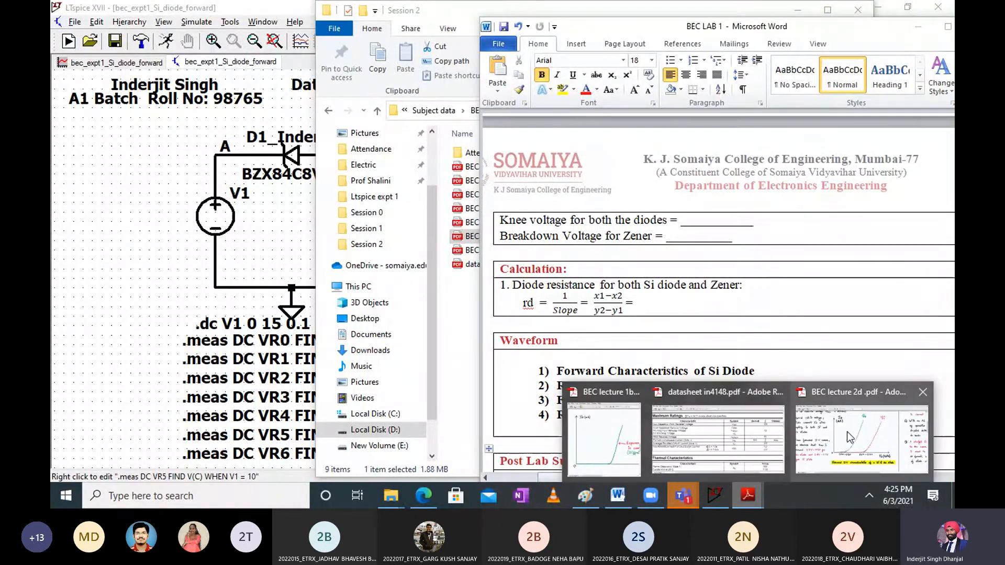
pyautogui.click(823, 447)
# Examine the DC or static resistance and AC or dynamic resistance sections of the lecture 2d handout
pyautogui.scroll(-3, 356, 401)
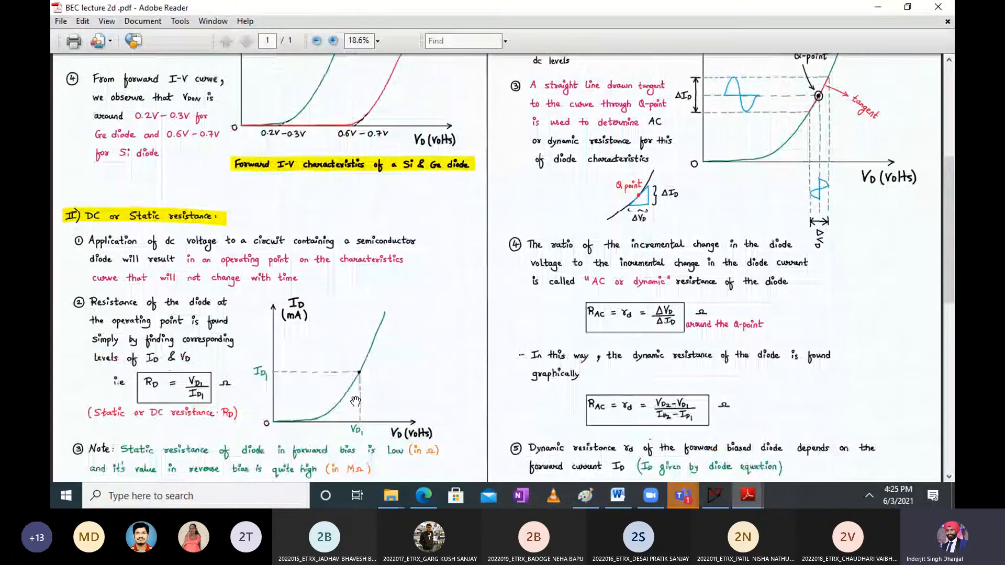
pyautogui.scroll(-3, 356, 401)
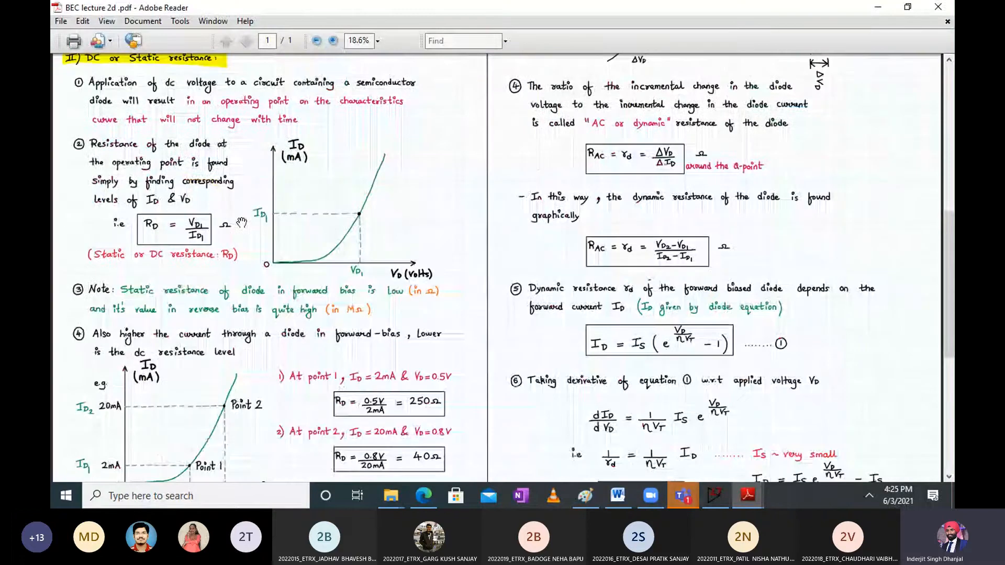
pyautogui.scroll(-4, 232, 172)
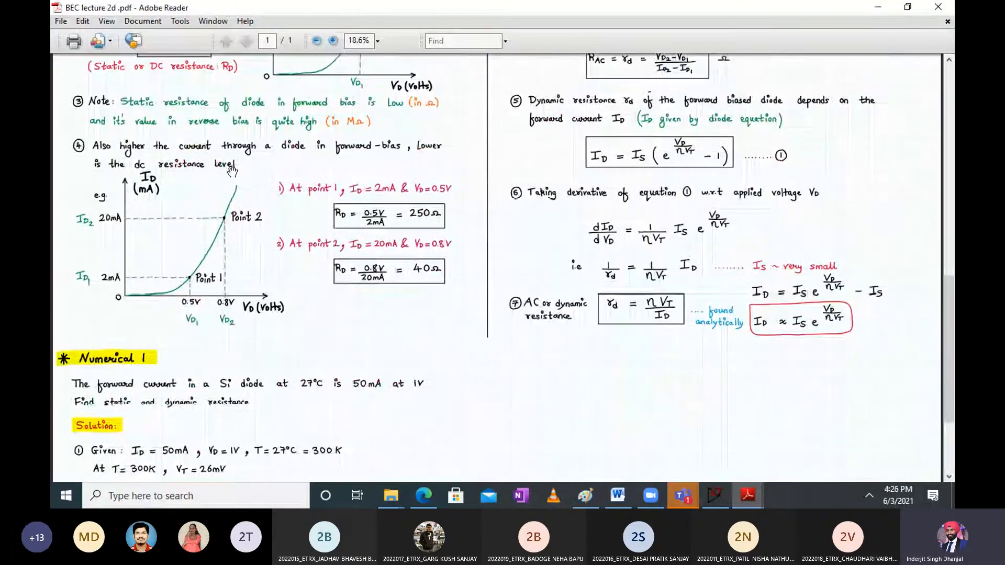
pyautogui.scroll(2, 232, 172)
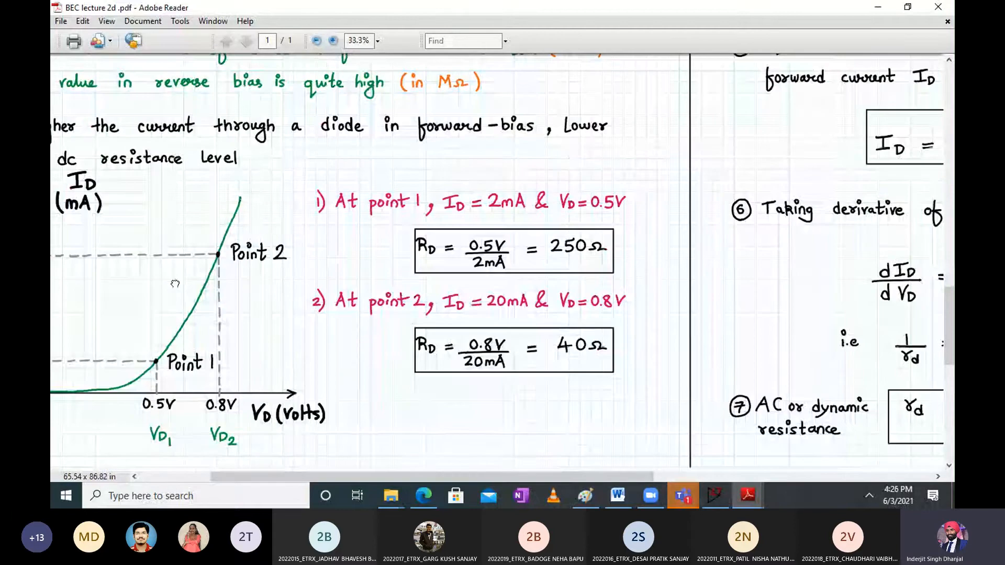
pyautogui.scroll(-2, 175, 282)
pyautogui.moveTo(366, 372); pyautogui.dragTo(370, 178)
pyautogui.scroll(8, 369, 179)
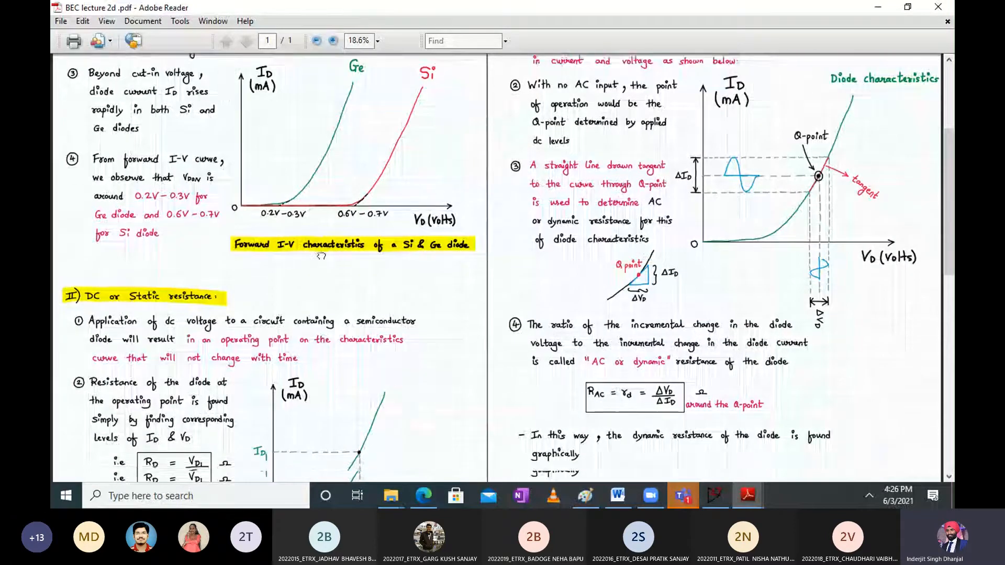
pyautogui.scroll(-5, 322, 340)
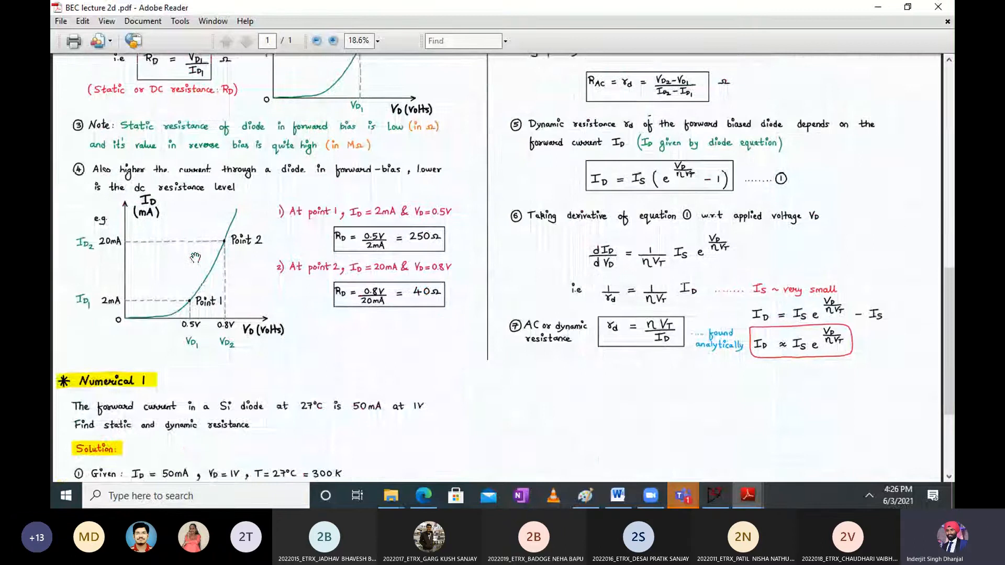
# Compare Points 1 and 2 on lecture 2d's static resistance example graph with the rd slope formula in the Word report
pyautogui.keyDown('ctrl'); pyautogui.scroll(3, 195, 258); pyautogui.keyUp('ctrl')
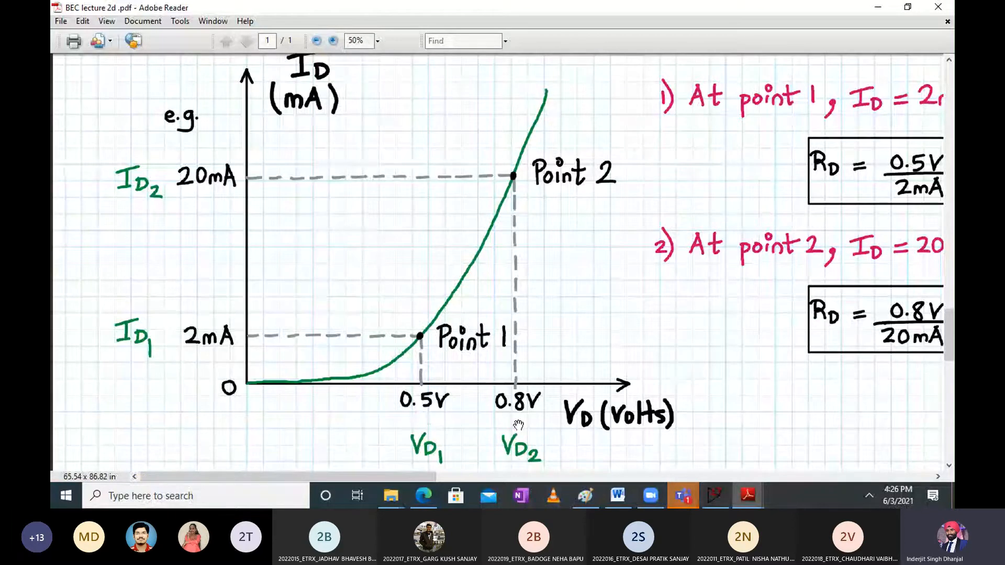
pyautogui.moveTo(755, 288); pyautogui.dragTo(694, 265)
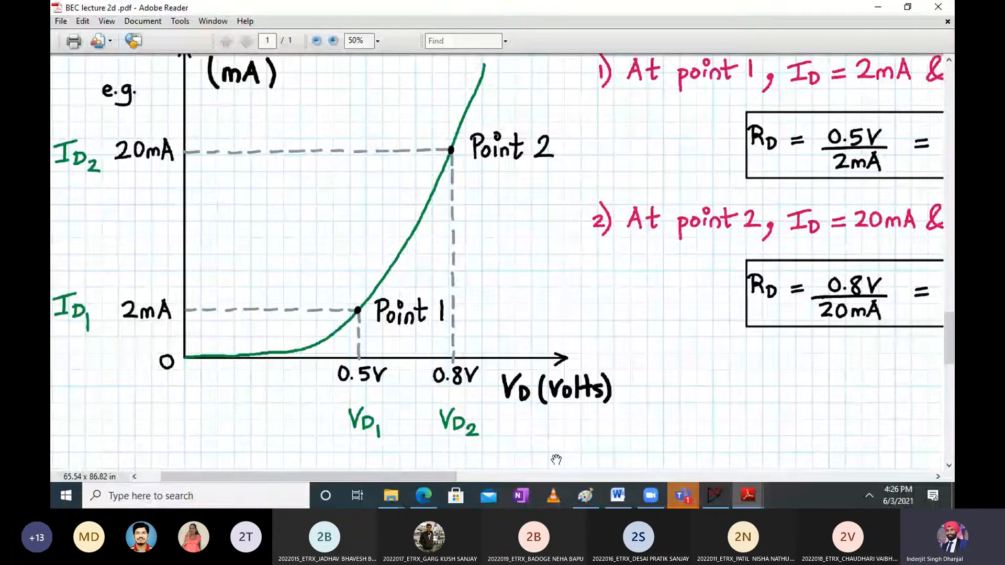
pyautogui.click(620, 503)
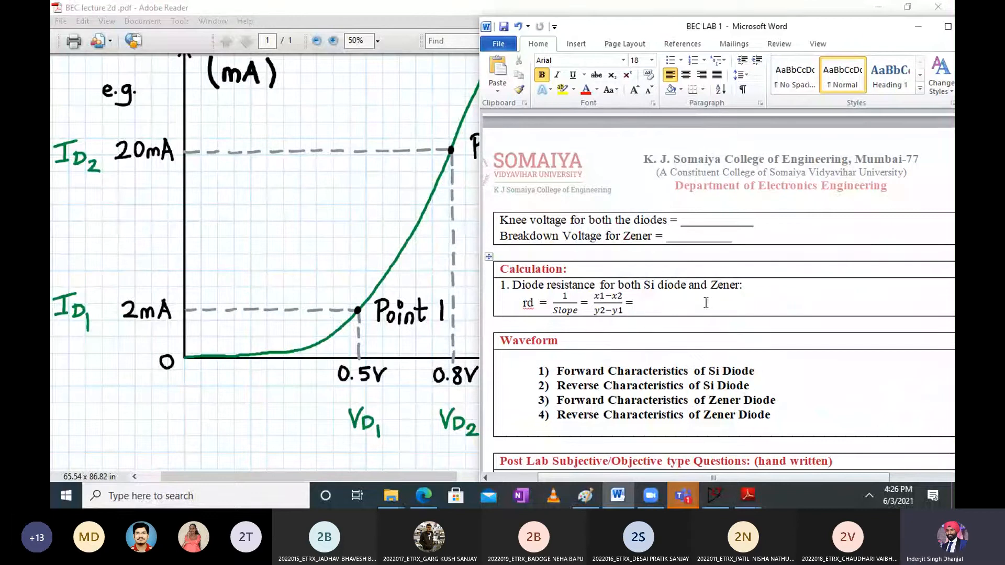
pyautogui.click(361, 231)
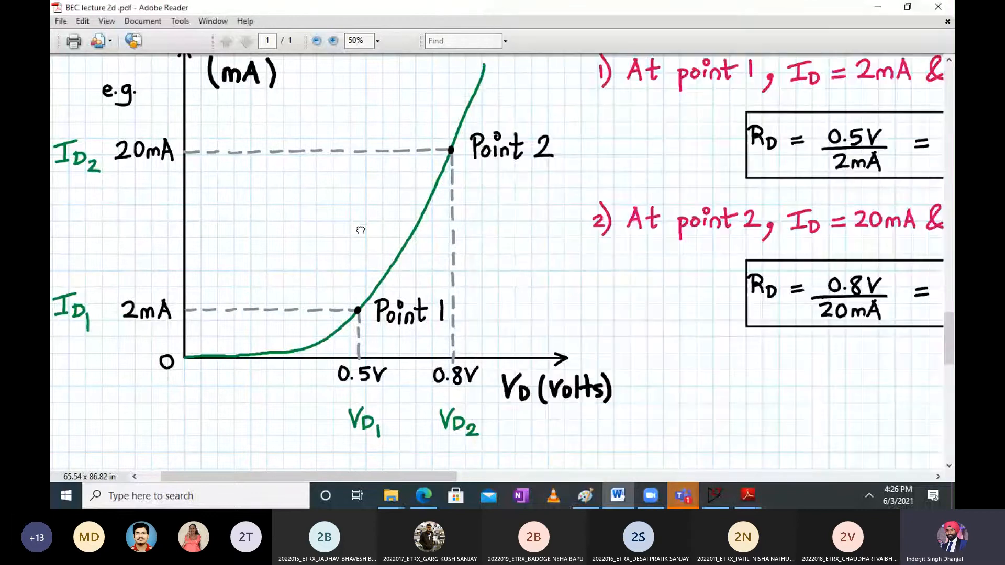
pyautogui.keyDown('ctrl'); pyautogui.scroll(-2, 493, 244); pyautogui.keyUp('ctrl')
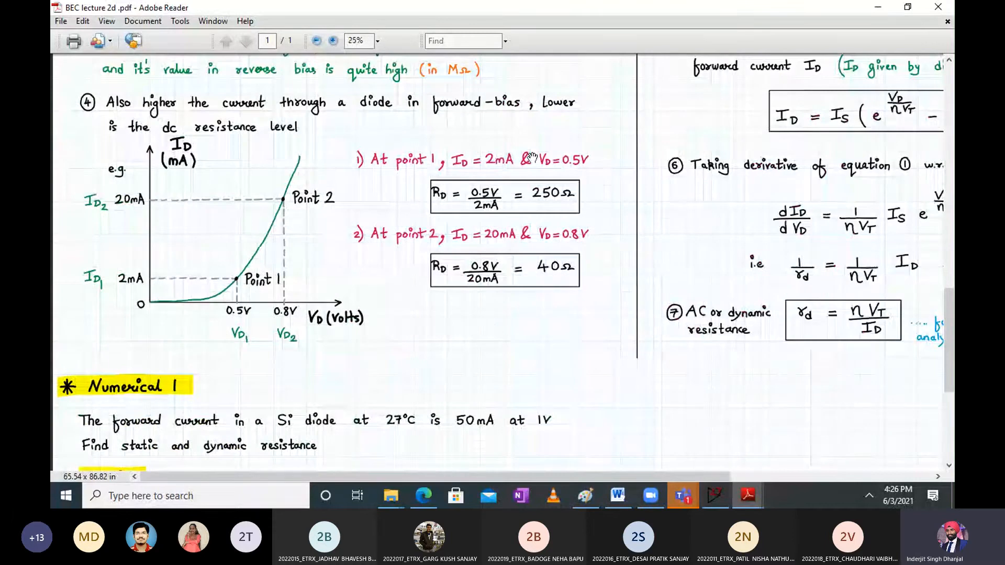
pyautogui.scroll(2, 576, 233)
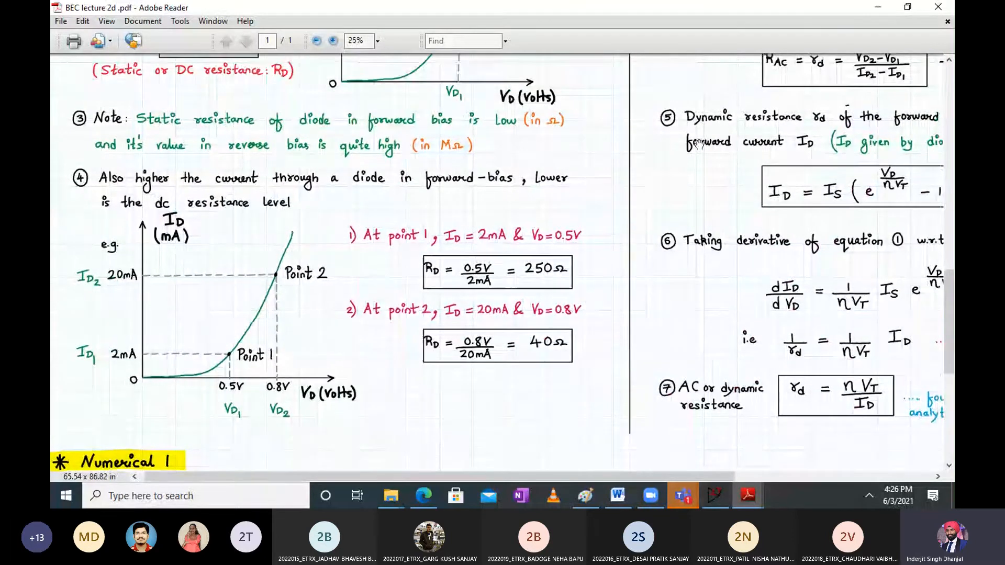
# Minimize lecture 2d, maximize the Word report and review its Calculation, Waveform, Post Lab Questions and Conclusion sections
pyautogui.click(876, 7)
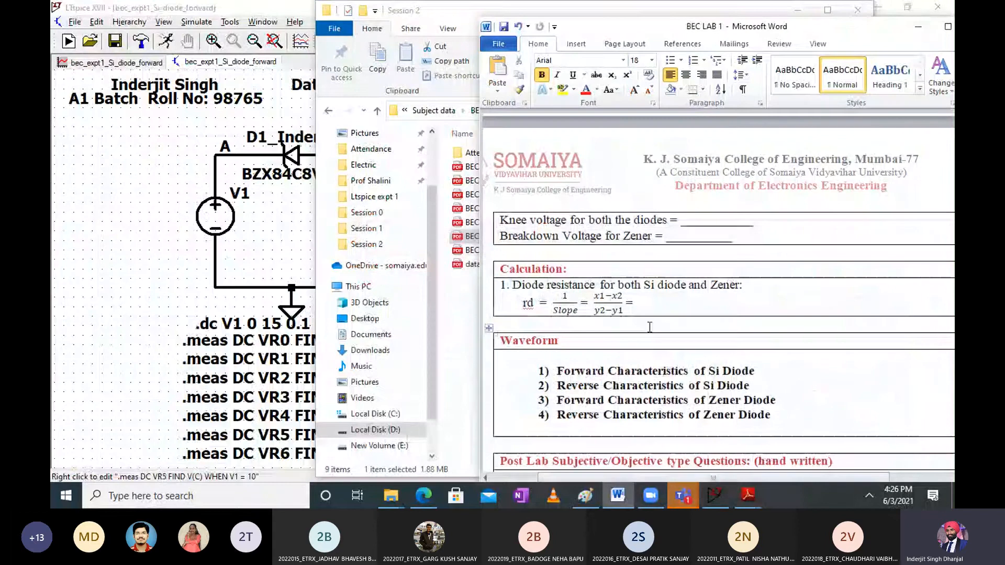
pyautogui.scroll(-3, 650, 328)
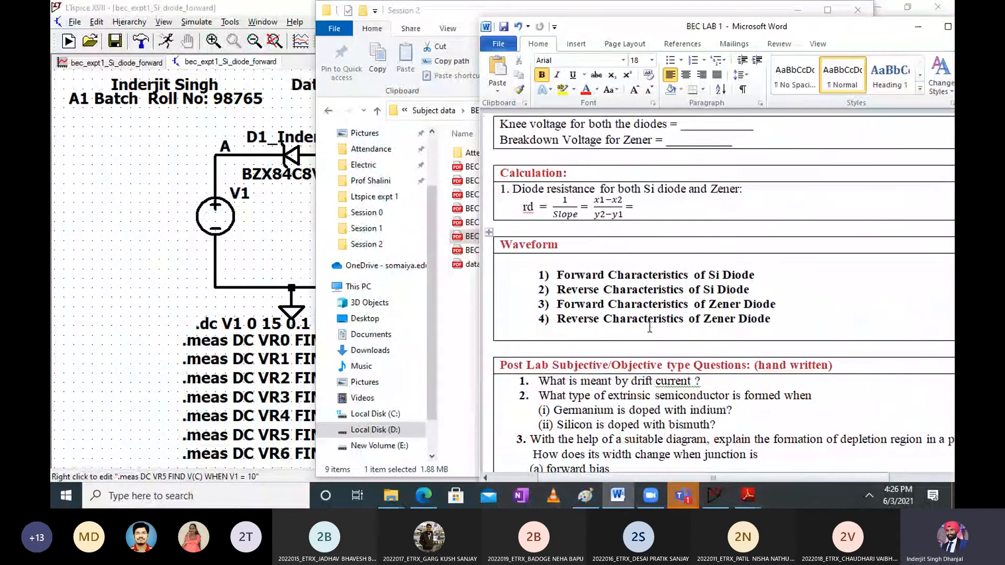
pyautogui.scroll(2, 649, 328)
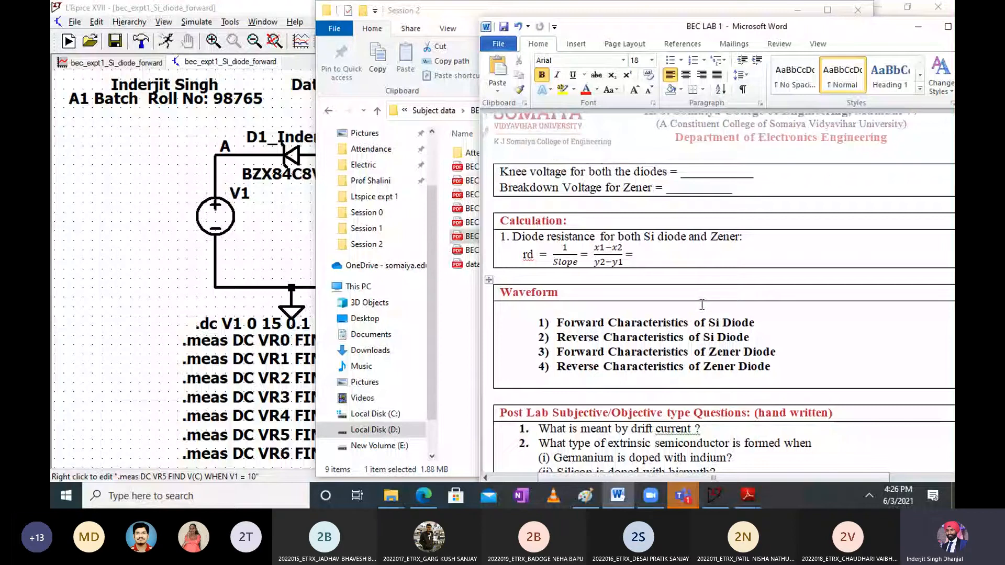
pyautogui.click(948, 26)
pyautogui.scroll(-3, 465, 404)
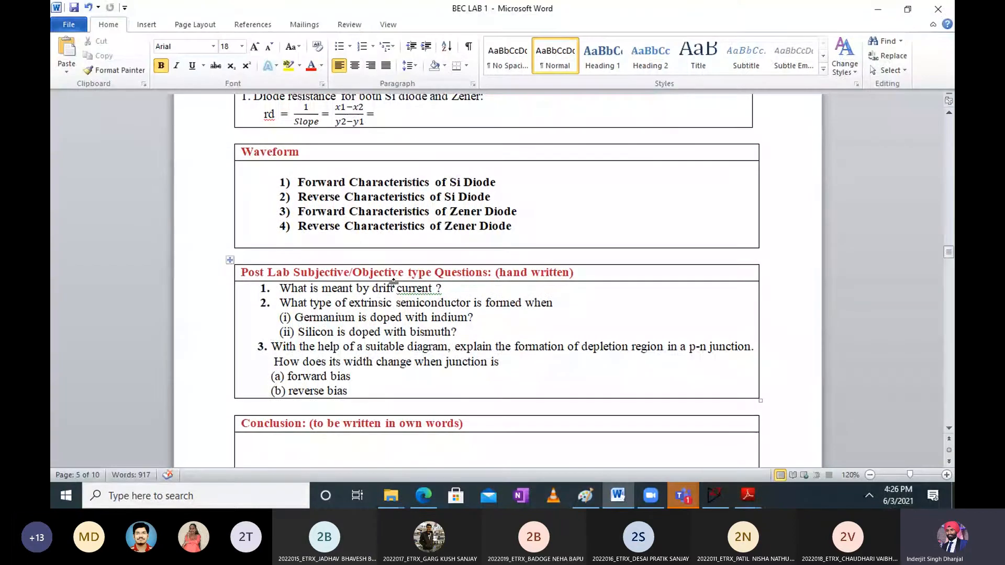
pyautogui.scroll(-4, 394, 283)
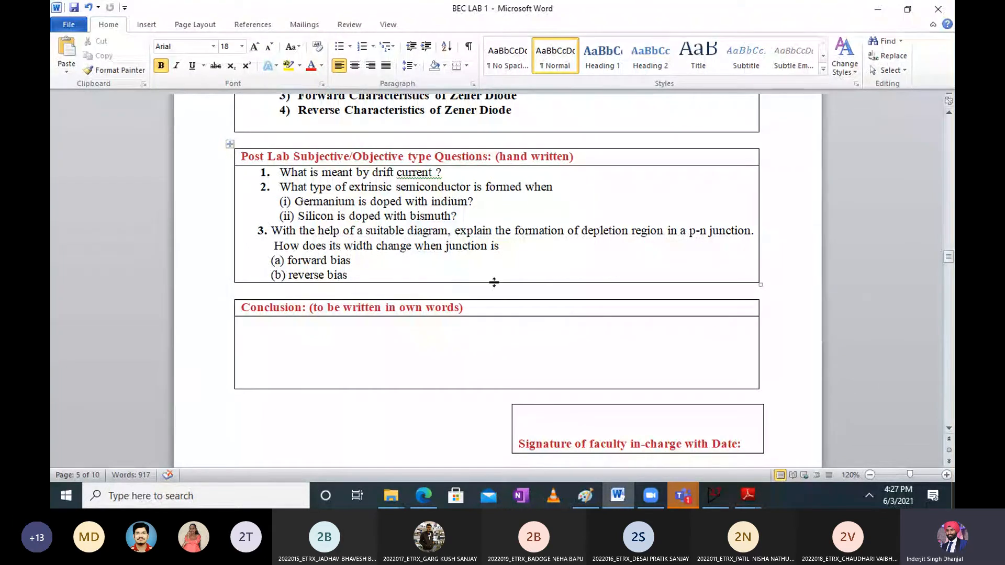
pyautogui.scroll(3, 495, 281)
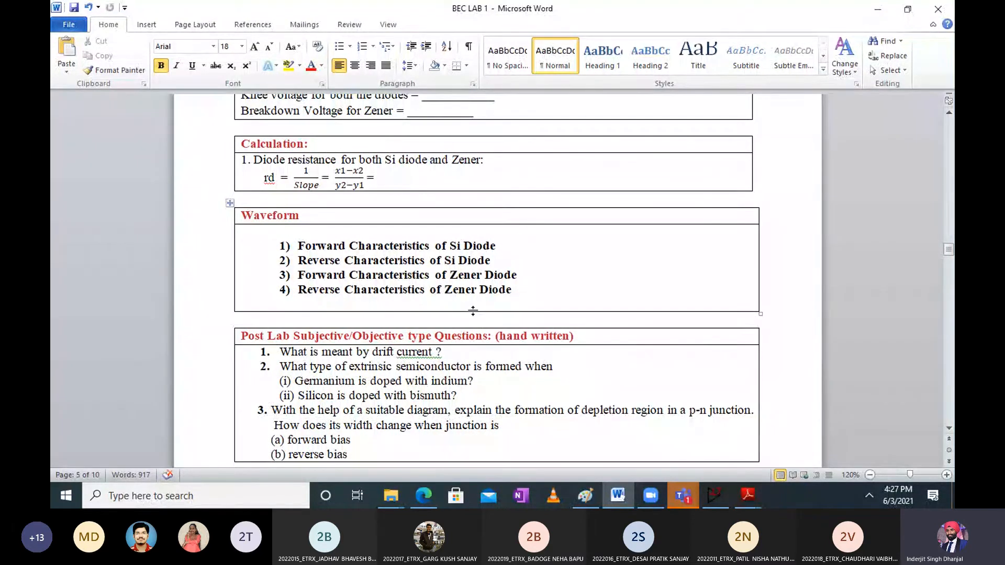
# Minimize the Word report to show the LTspice Zener diode schematic, and switch to the Microsoft Teams meeting window
pyautogui.click(878, 10)
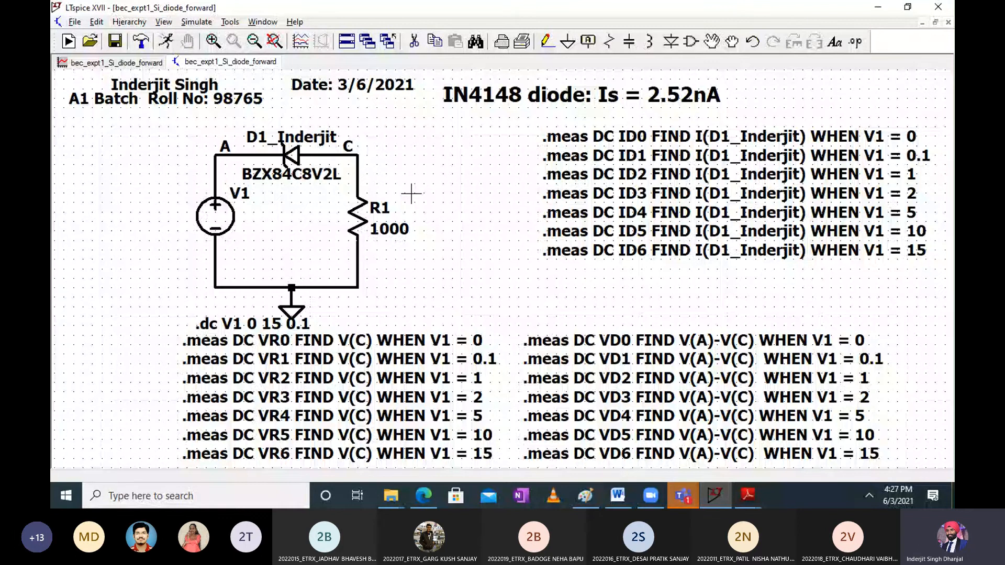
pyautogui.click(685, 496)
pyautogui.click(686, 416)
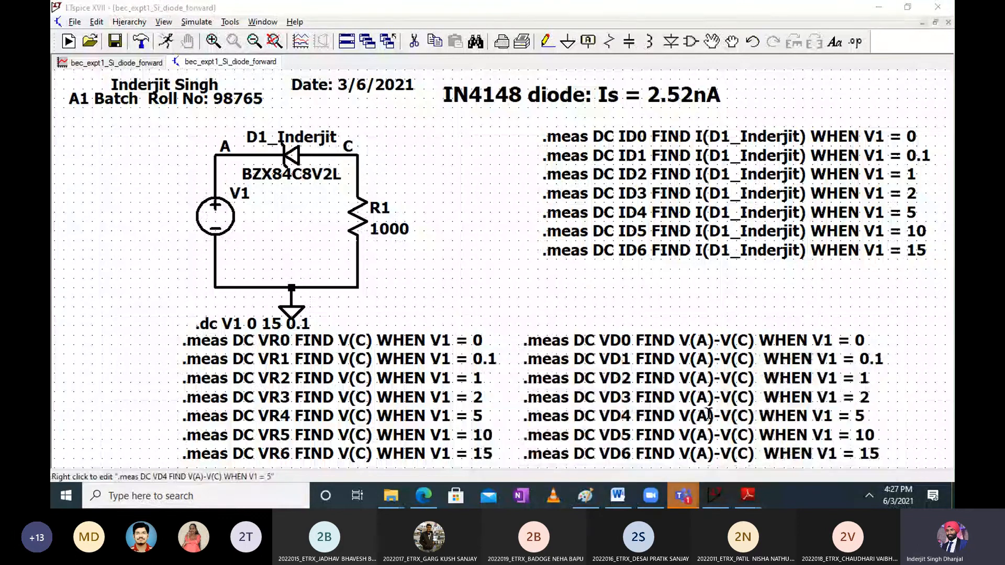